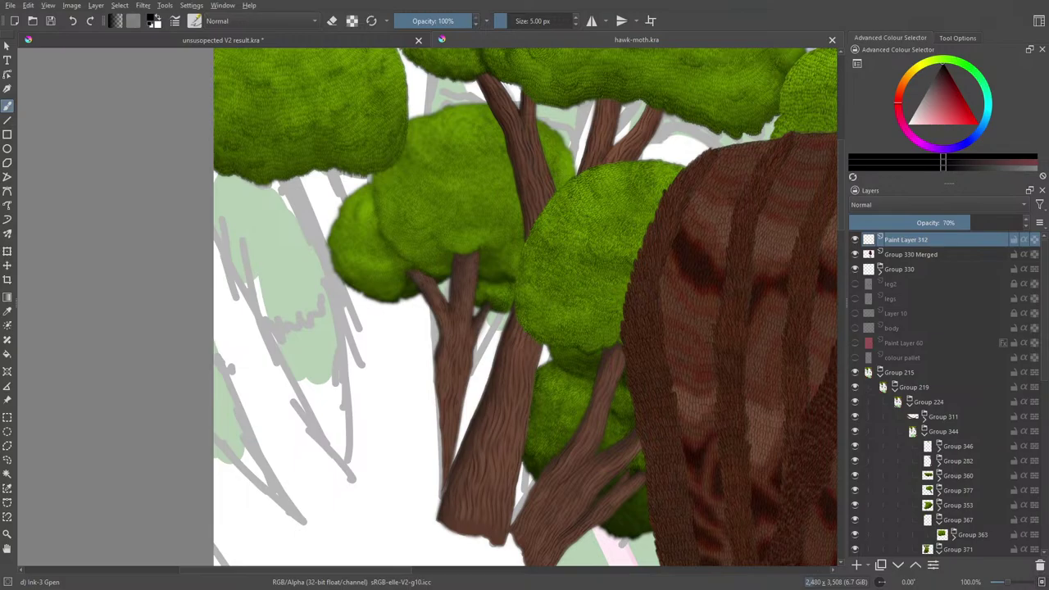
- Examine the foliage, branches and grey background sketch at the painting's upper-left area from overview up to 200% magnification
scroll(943, 410, "down", 1)
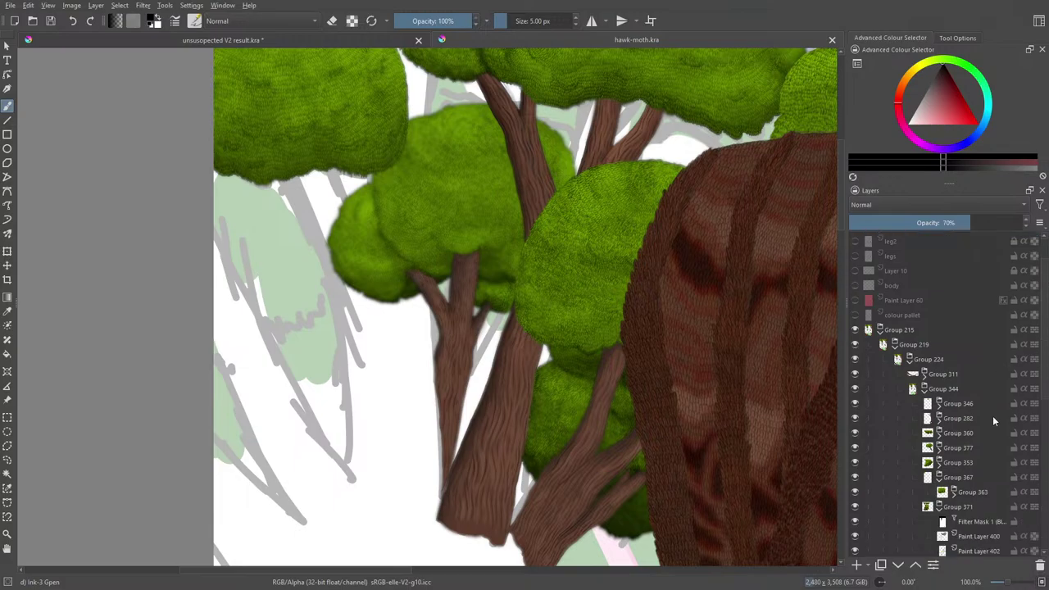
key("minus")
key("minus")
key("minus")
key("minus")
key("minus")
key("plus")
key("plus")
key("plus")
key("plus")
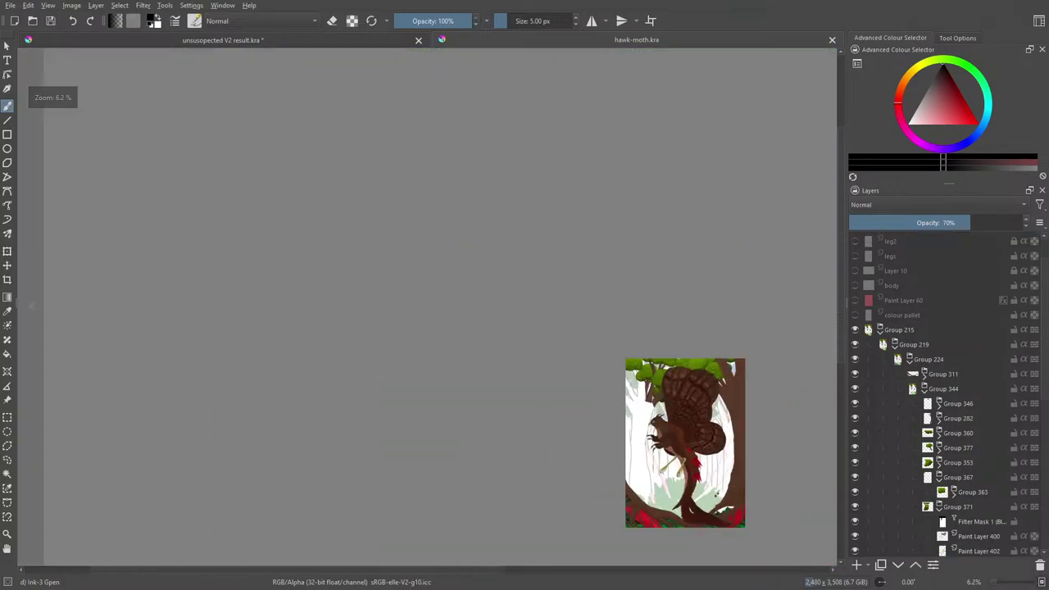
key("plus")
key("plus")
key("plus")
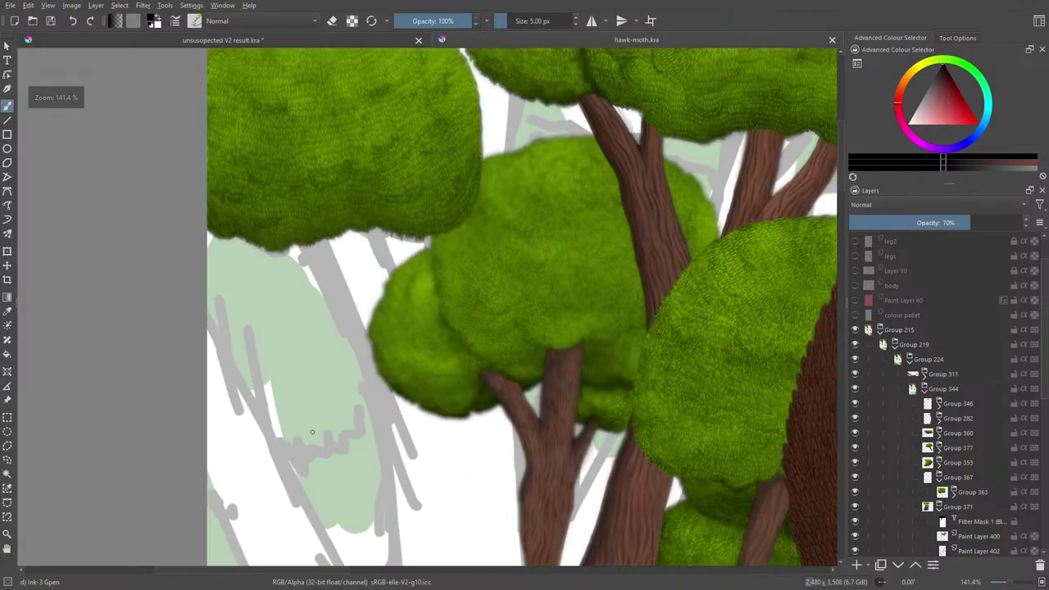
key("minus")
key("minus")
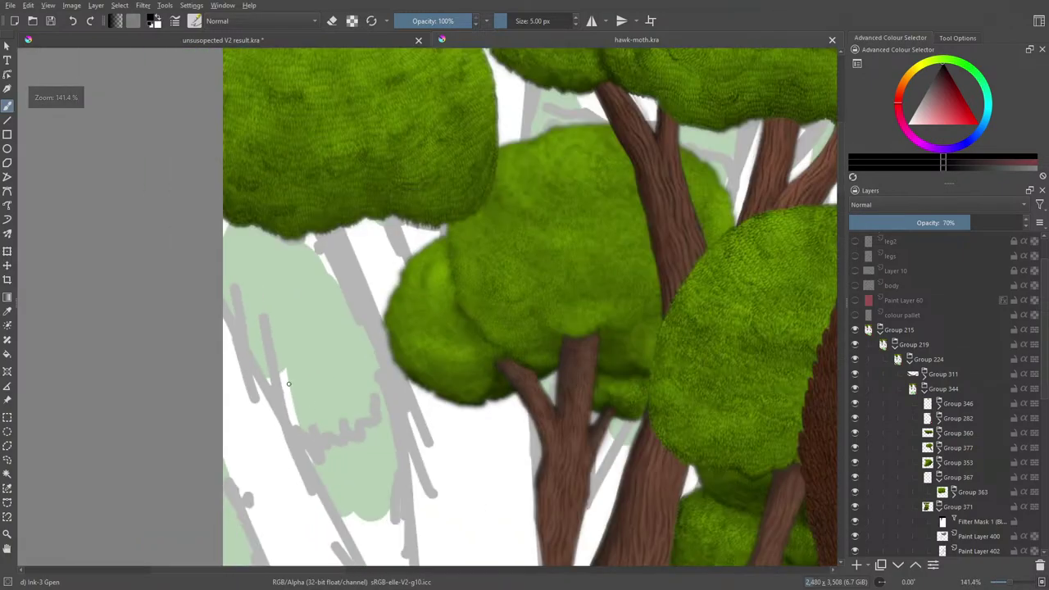
key("plus")
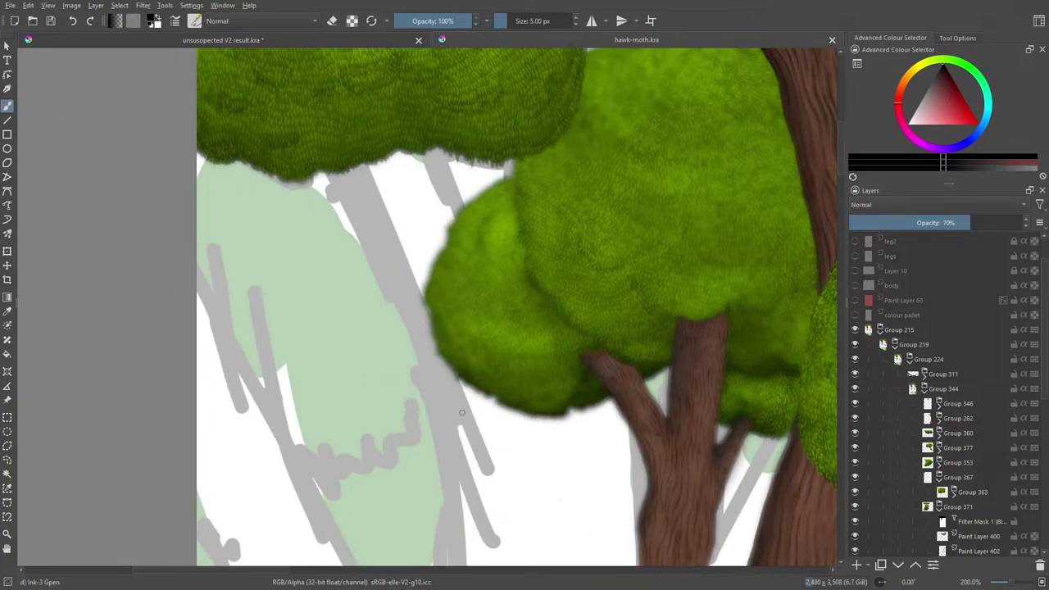
key("minus")
key("minus")
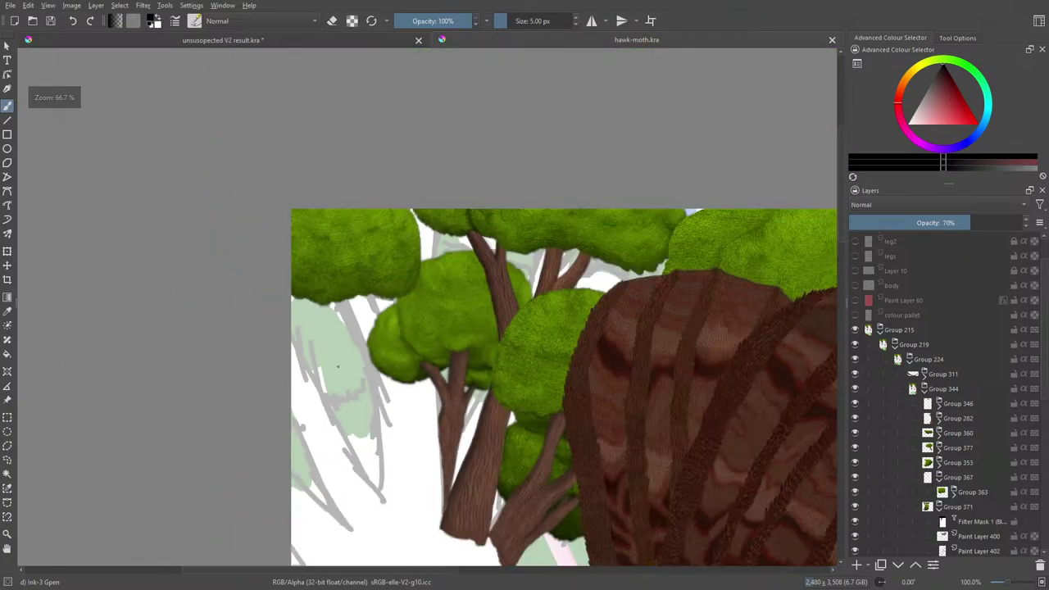
key("plus")
key("minus")
key("minus")
key("plus")
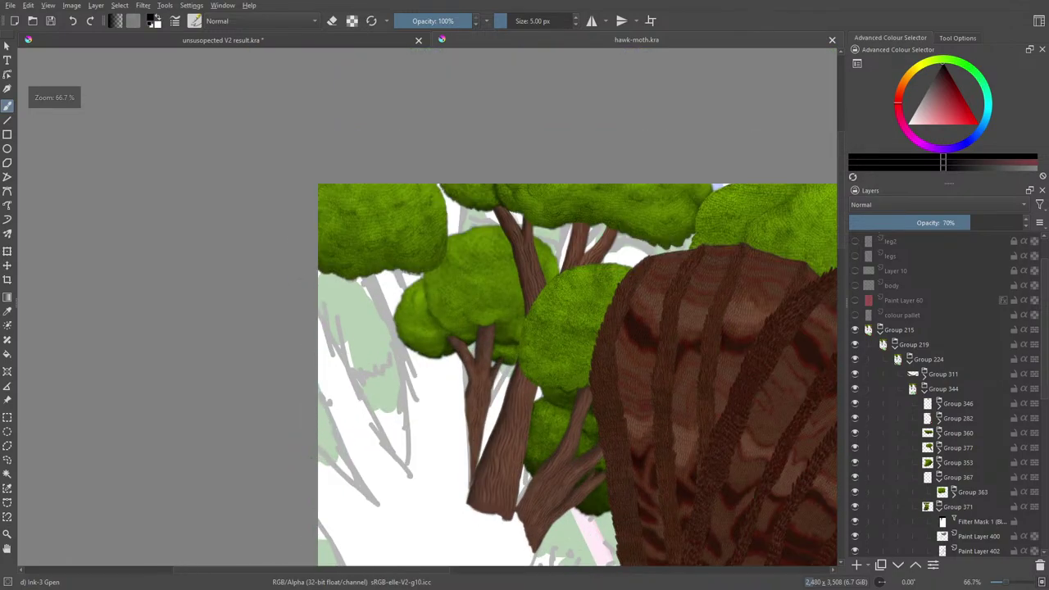
key("minus")
key("minus")
key("plus")
key("plus")
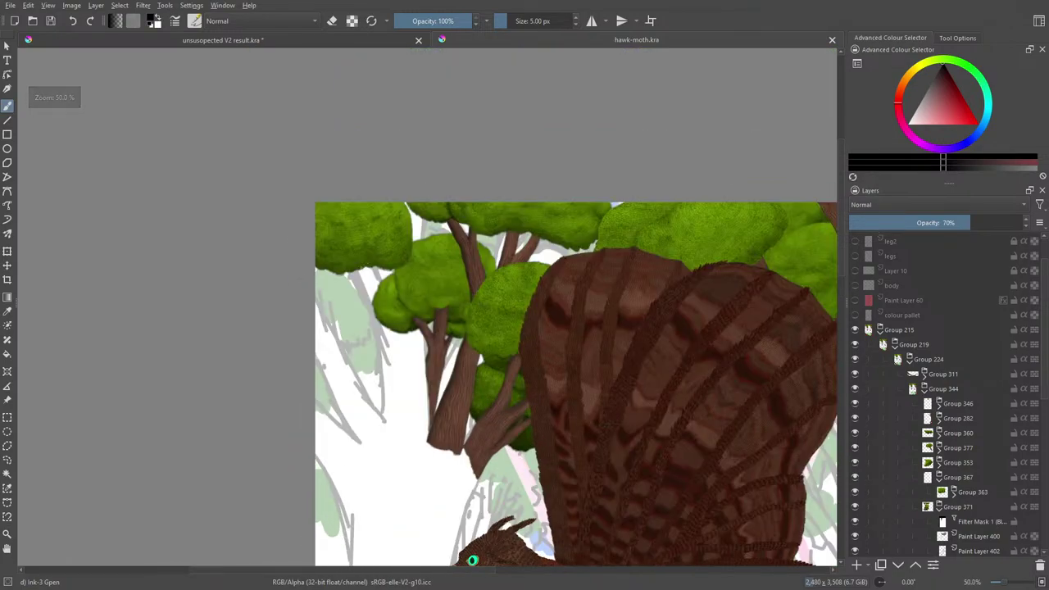
key("plus")
key("plus")
key("plus")
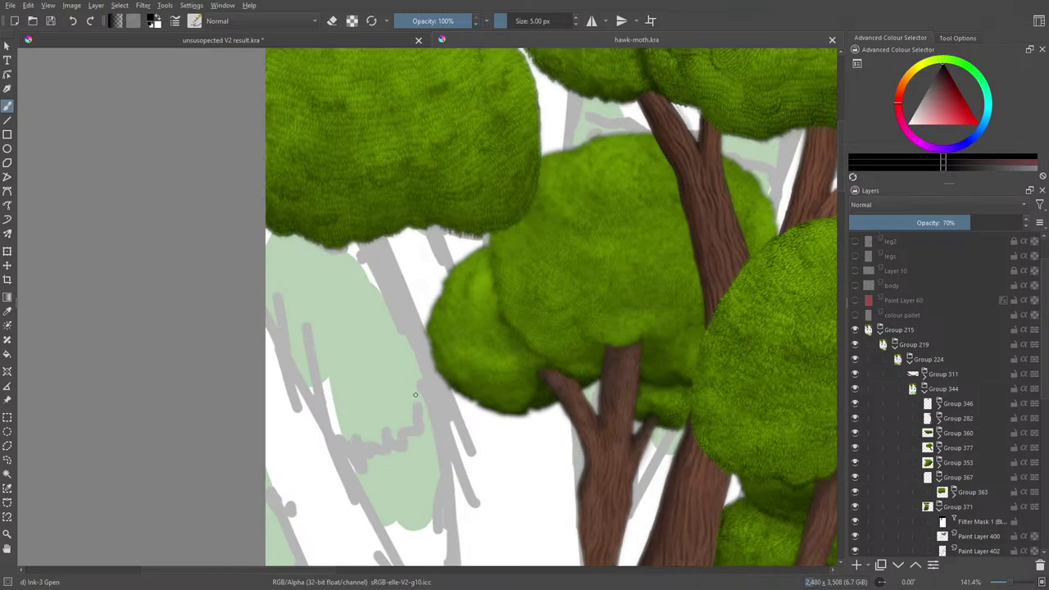
key("minus")
key("minus")
key("minus")
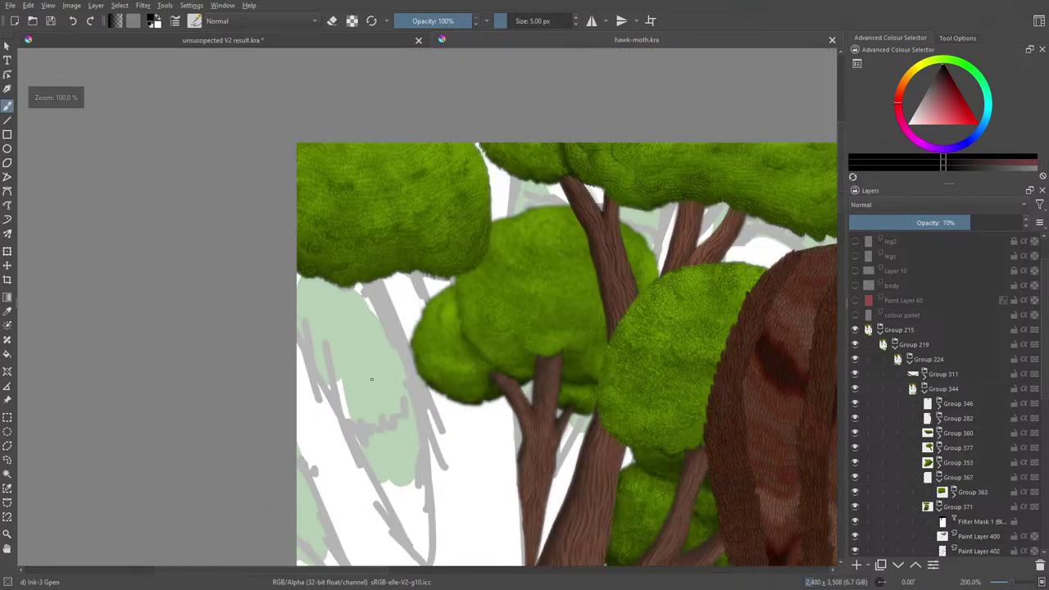
key("minus")
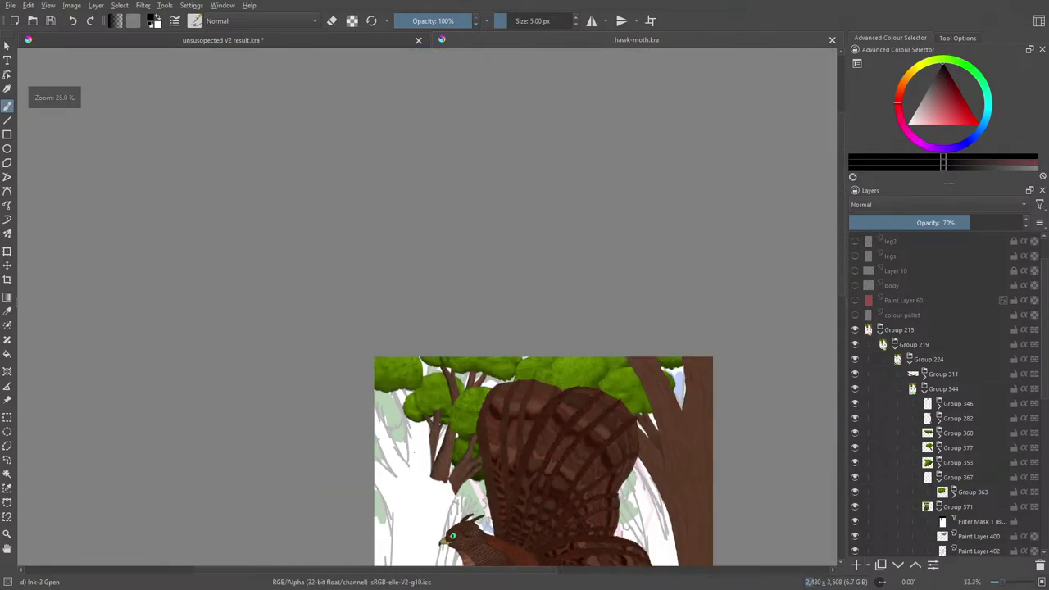
key("plus")
key("plus")
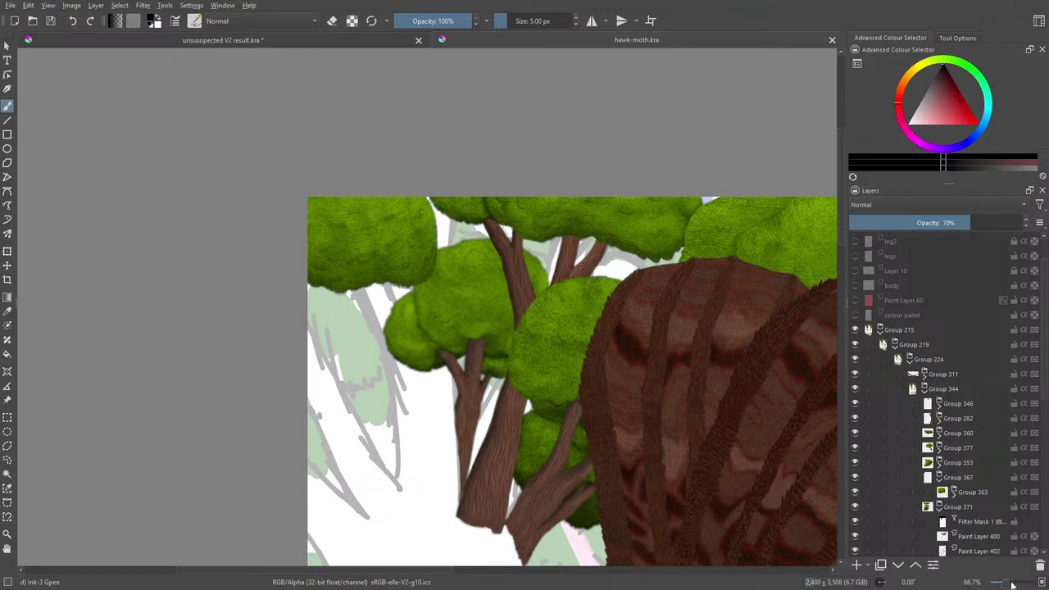
left_click_drag(1013, 584, 1018, 583)
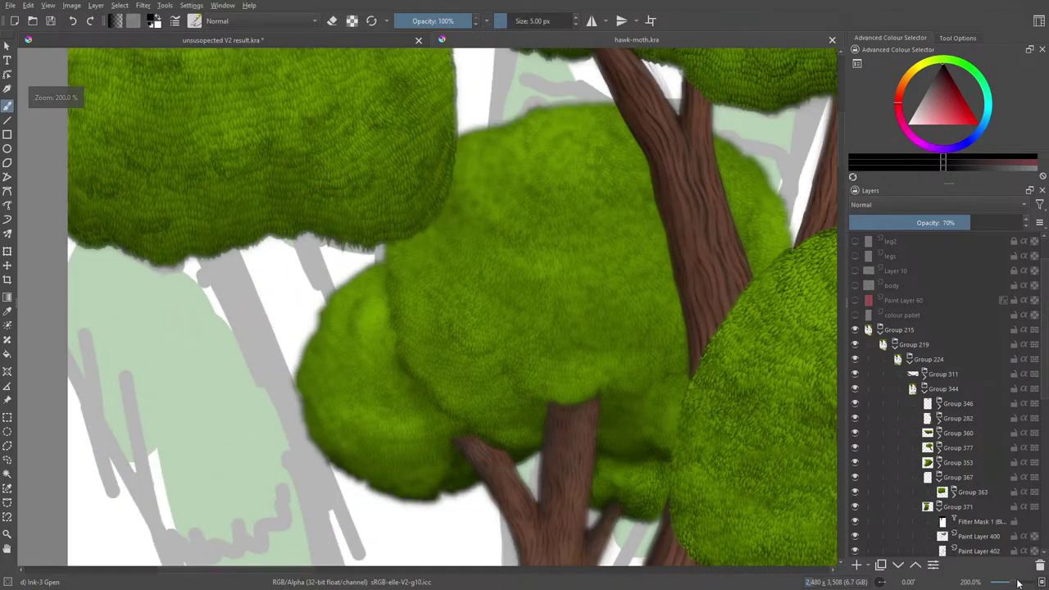
scroll(844, 145, "down", 5)
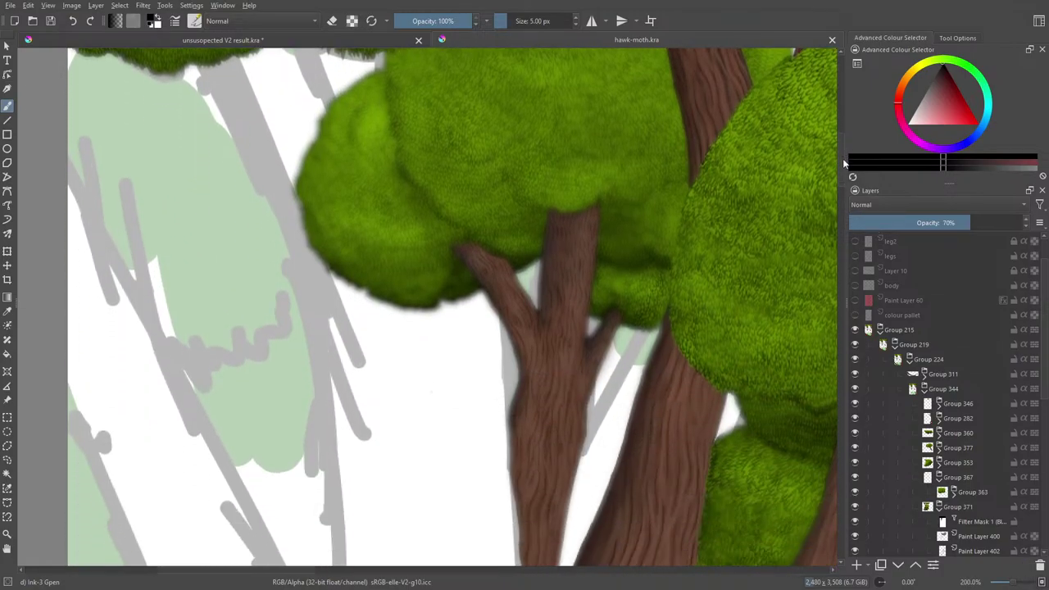
scroll(844, 145, "up", 1)
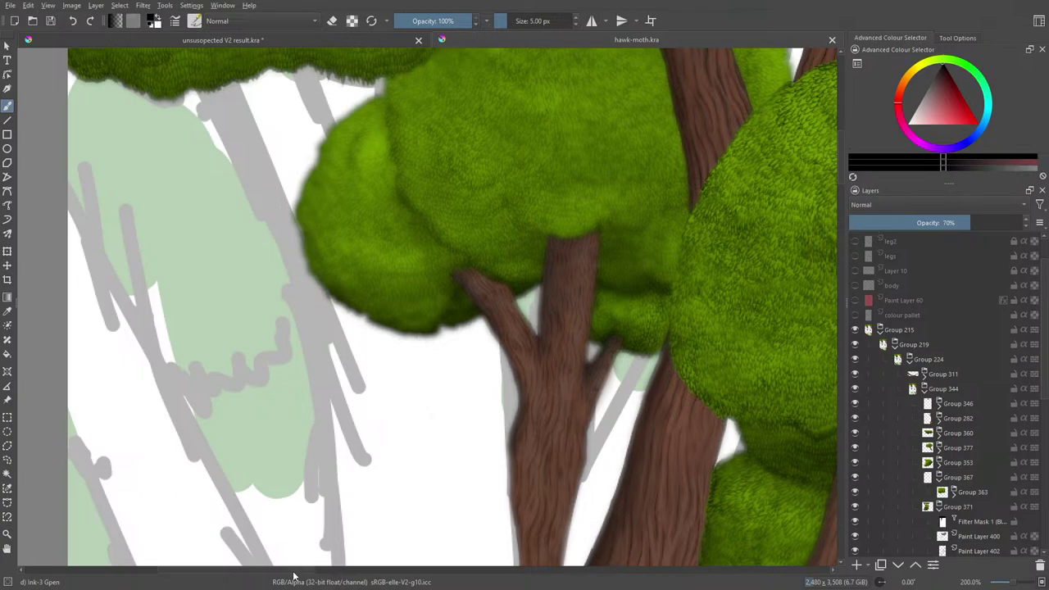
left_click_drag(295, 573, 277, 574)
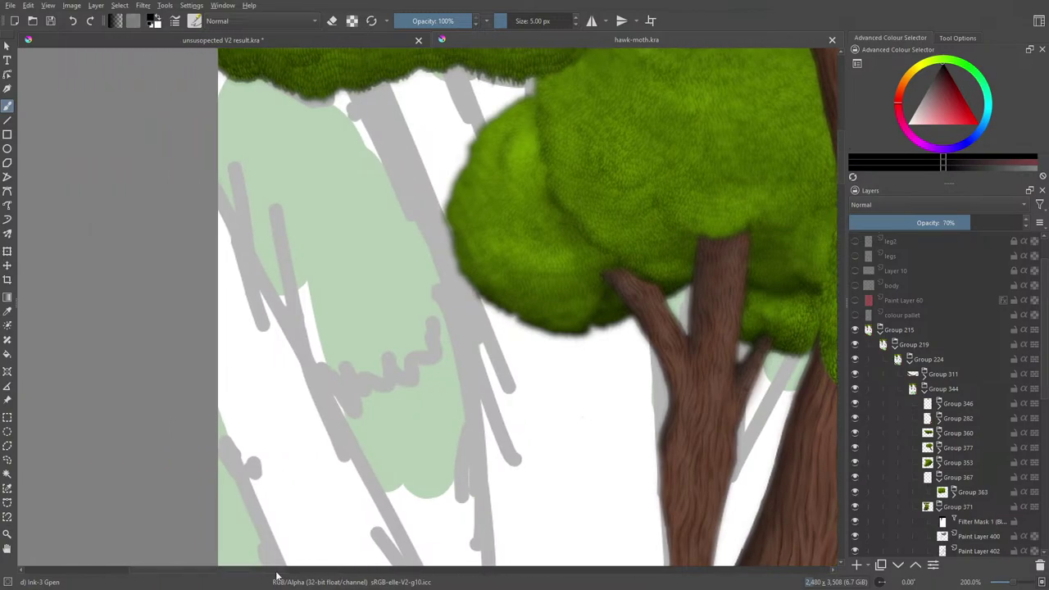
- Check the contents of Group 330, collapse it again, and expand Group 215 to see its nested layers
left_click(882, 329)
left_click(882, 269)
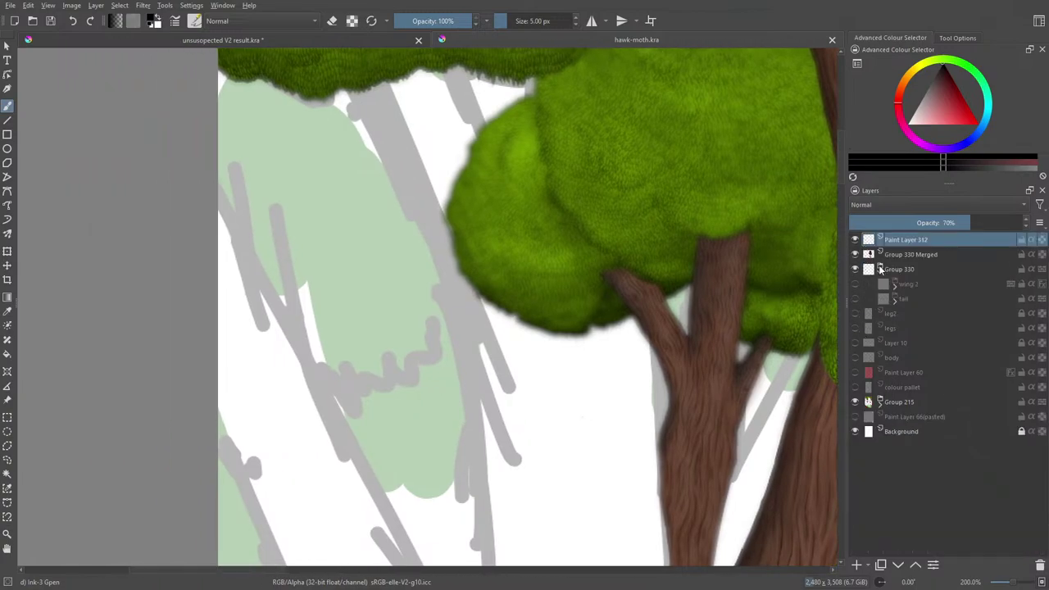
left_click(881, 270)
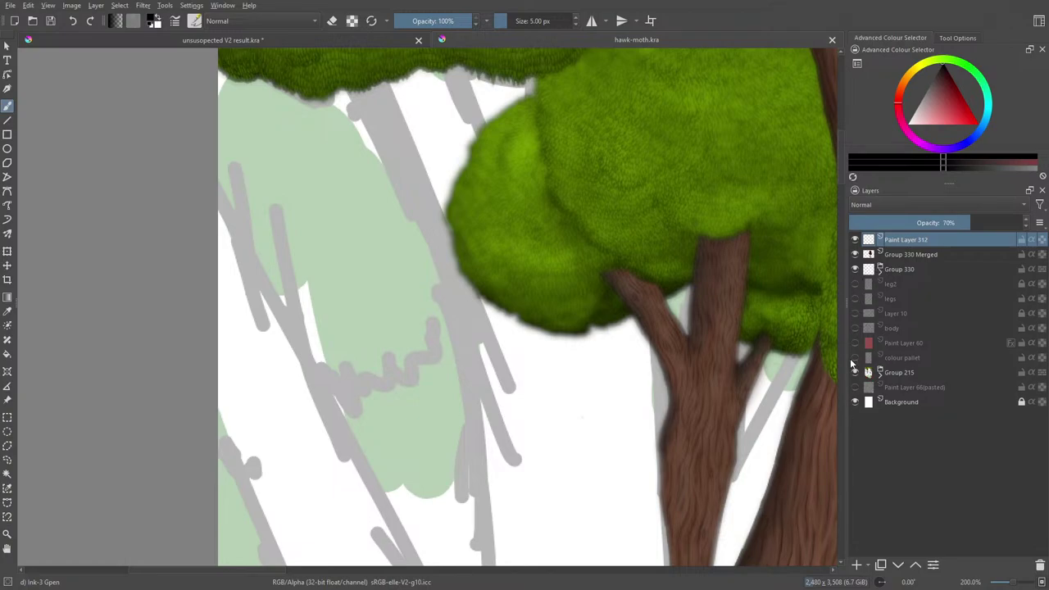
left_click(881, 270)
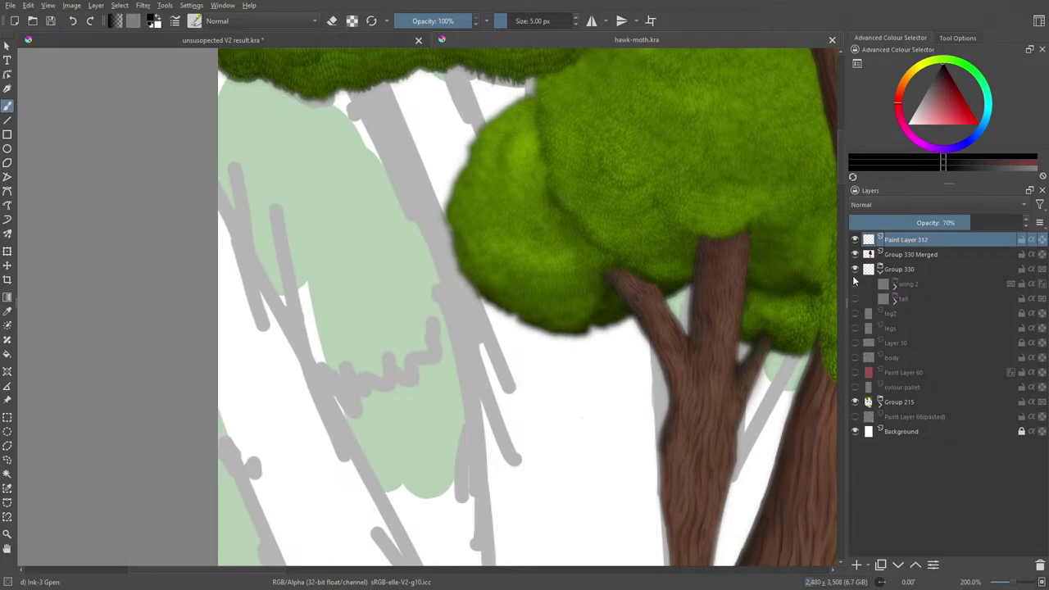
left_click(882, 271)
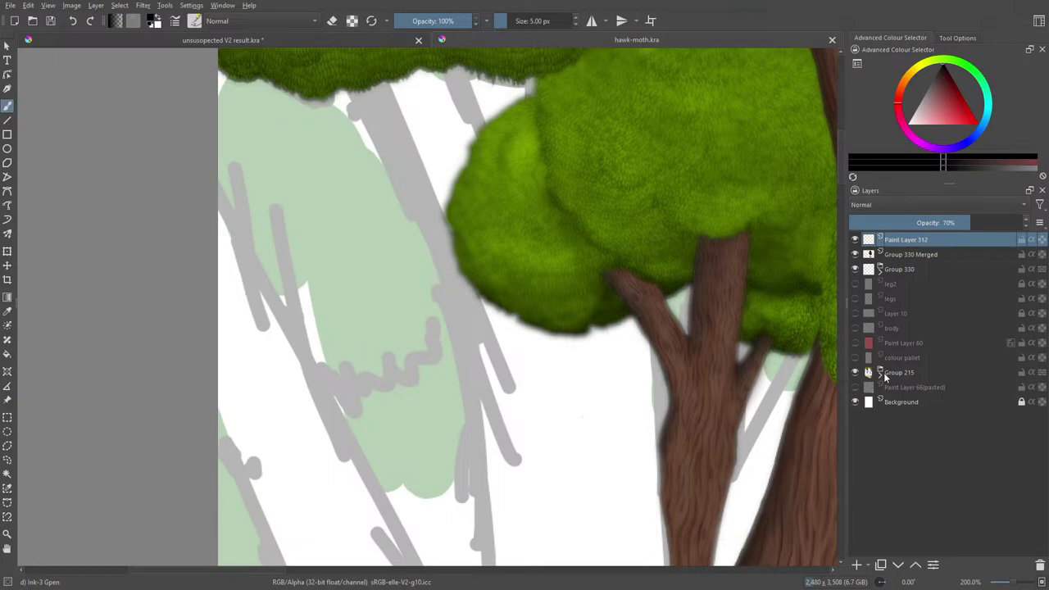
left_click(855, 373)
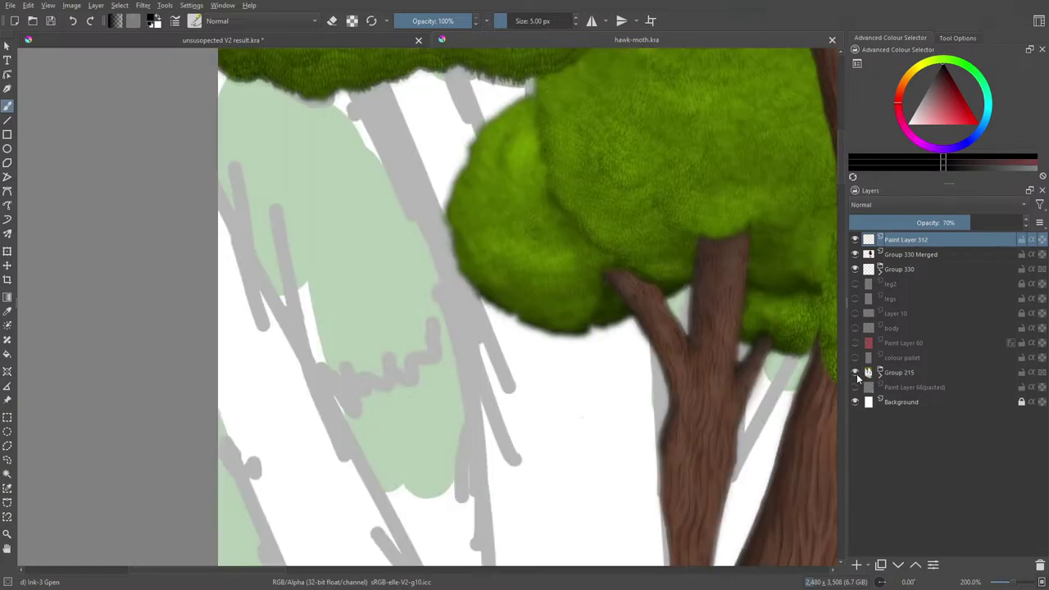
left_click(880, 372)
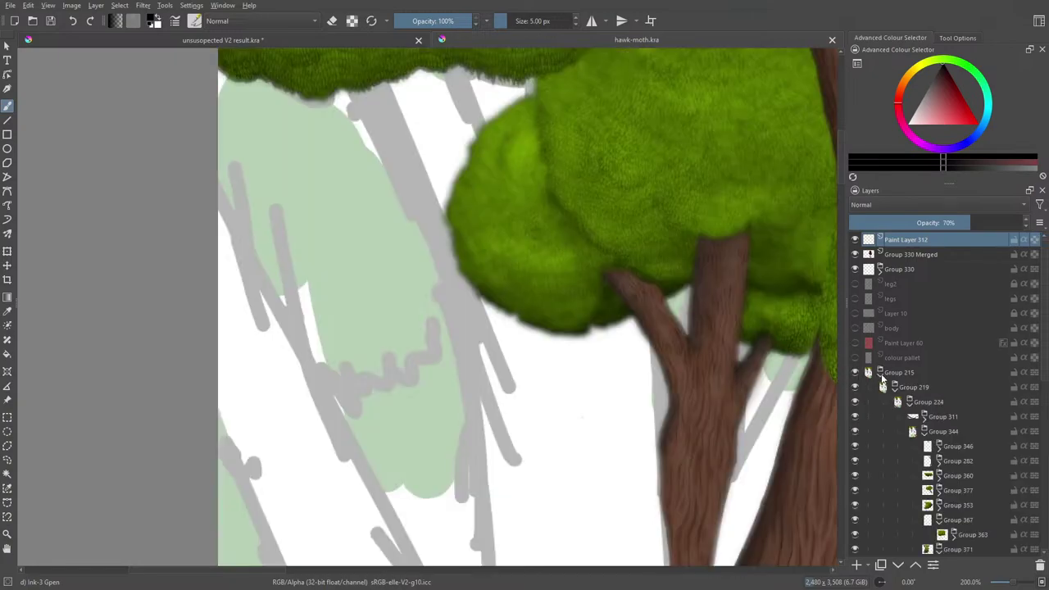
- Collapse Group 371 in the layer list and briefly hide it to see which tree it holds
left_click_drag(1047, 299, 1047, 397)
left_click(938, 320)
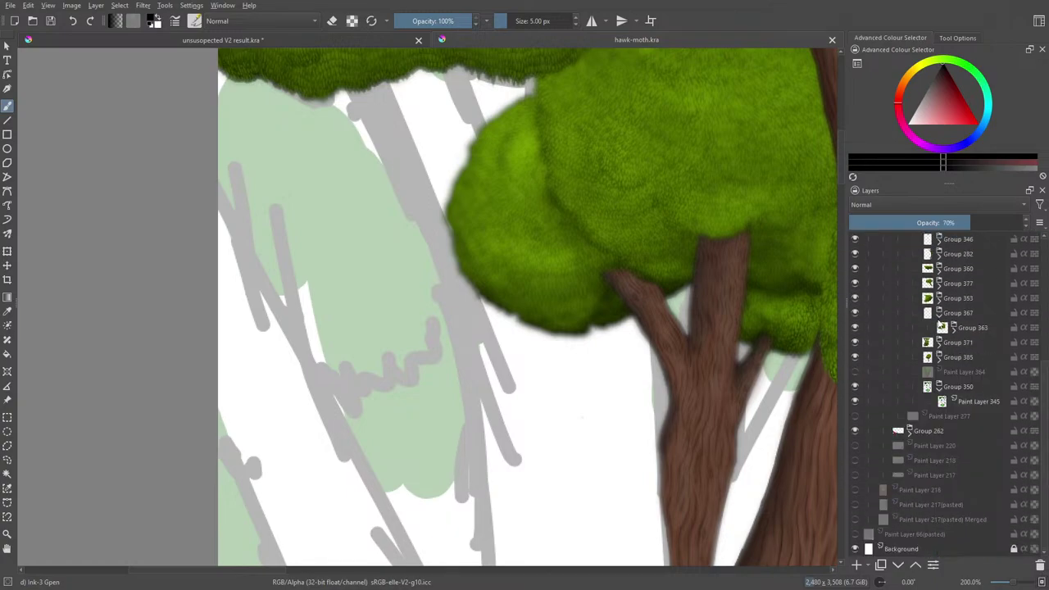
left_click(856, 343)
left_click(855, 344)
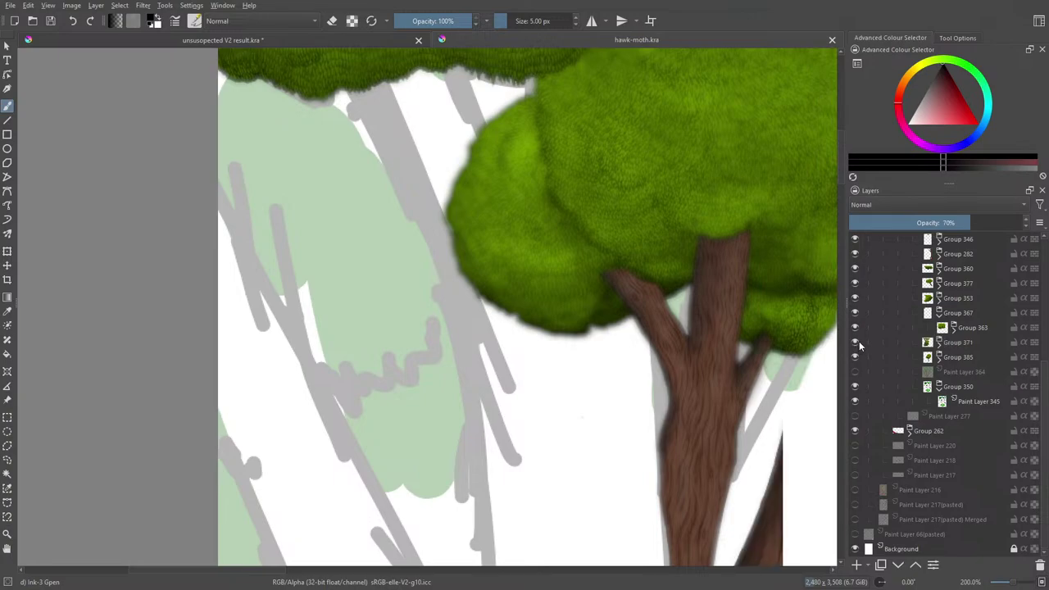
- Delete the hidden Paint Layer 364 and Paint Layer 277 from the layer stack
left_click(1008, 583)
left_click(1008, 583)
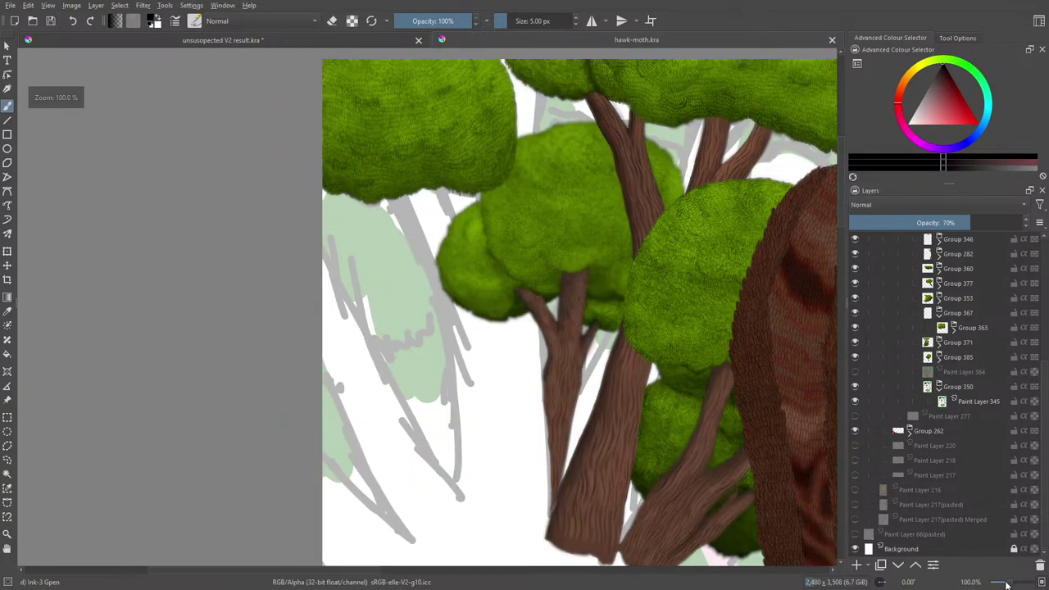
left_click(1008, 583)
left_click(1008, 584)
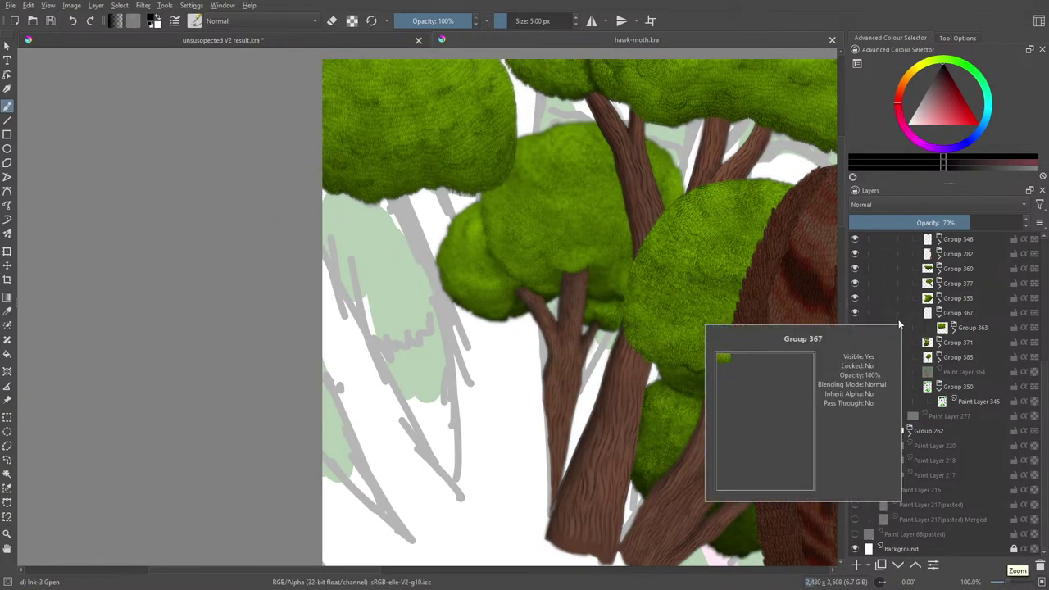
mouse_move(909, 358)
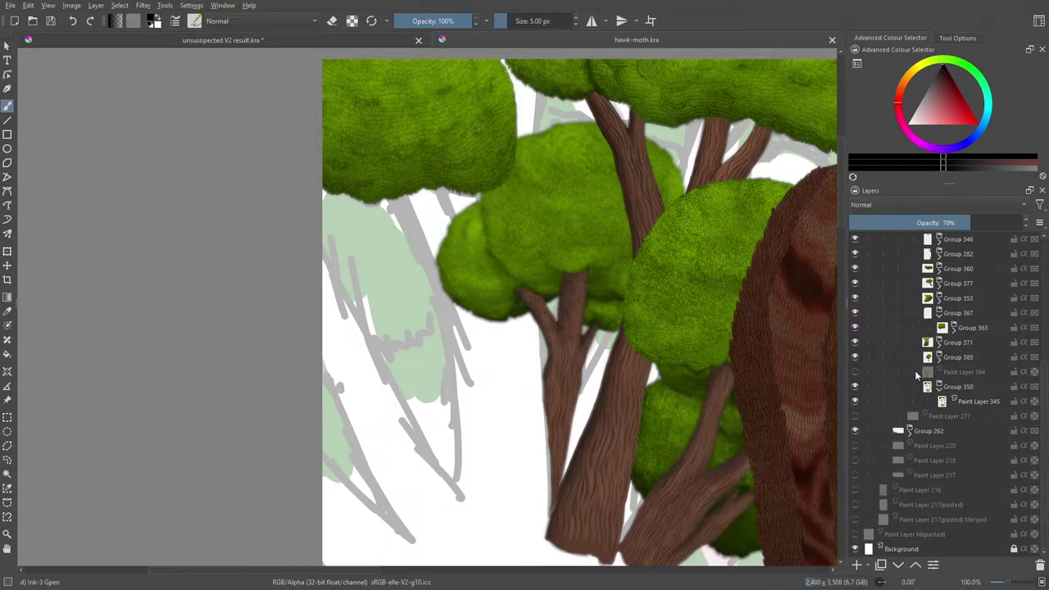
left_click(918, 371)
left_click(1040, 565)
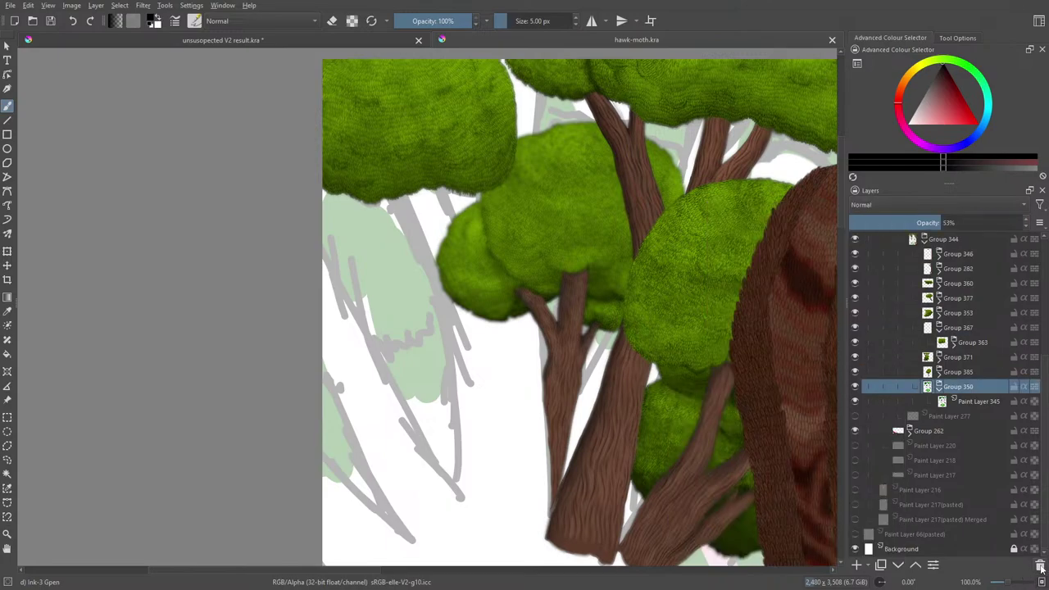
left_click(909, 415)
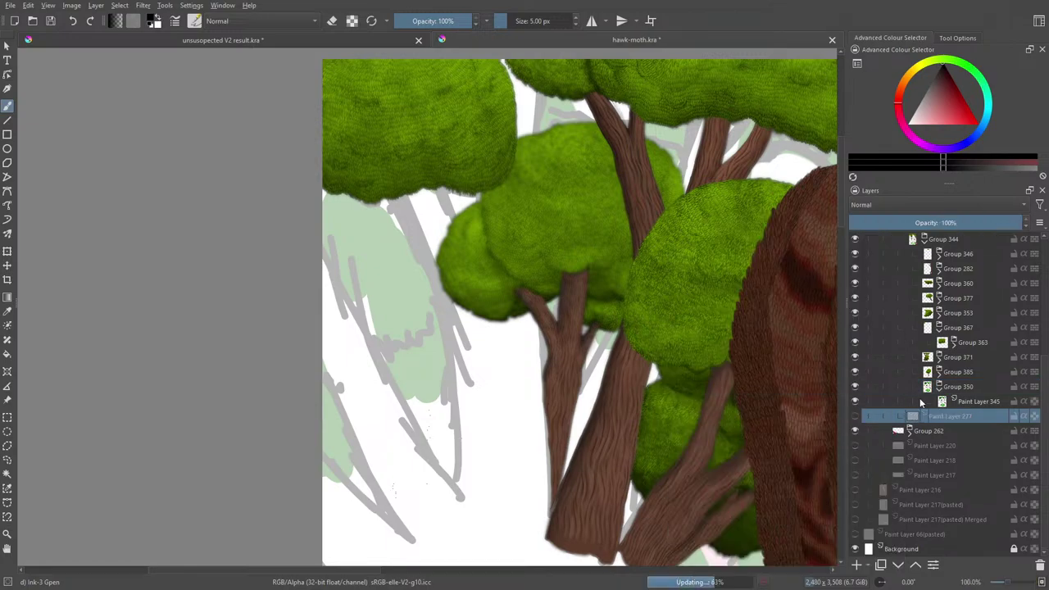
left_click(1040, 566)
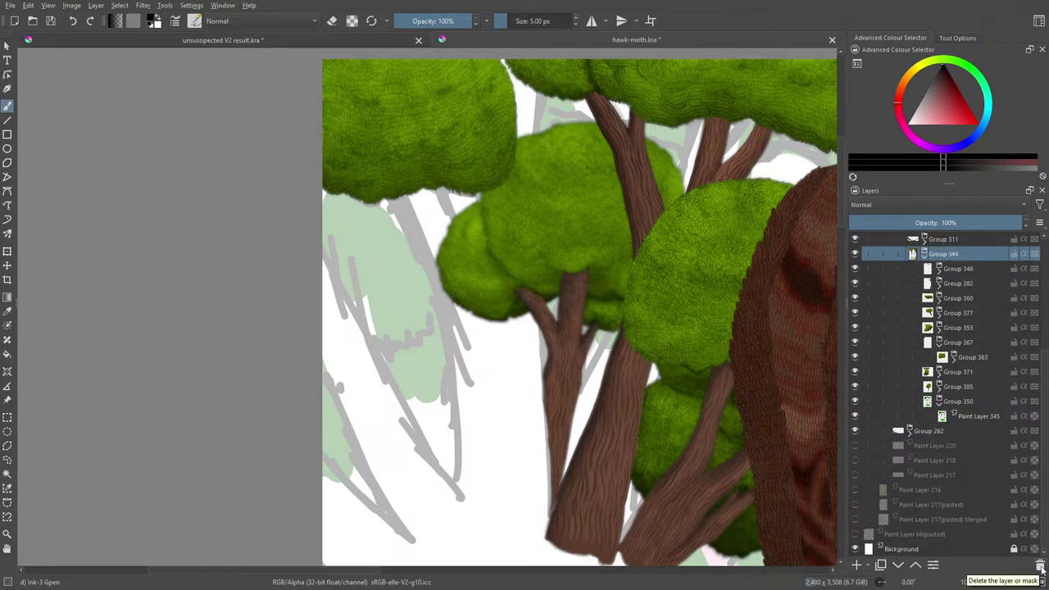
- Check what Paint Layers 220, 218 and 217 contain around the tree roots, and hide layers 217 and 218 again
mouse_move(931, 443)
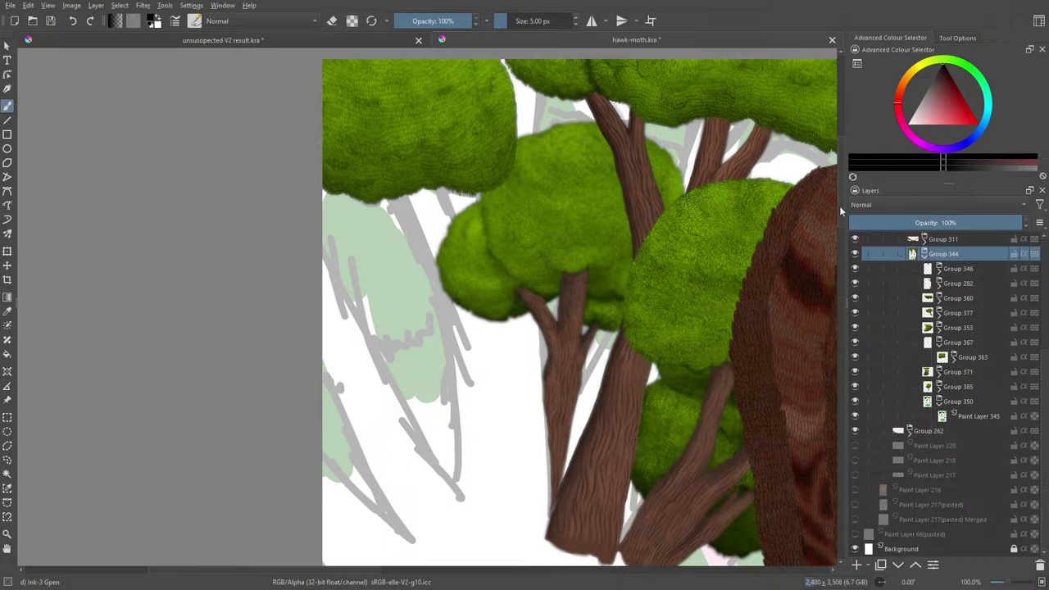
scroll(841, 211, "down", 15)
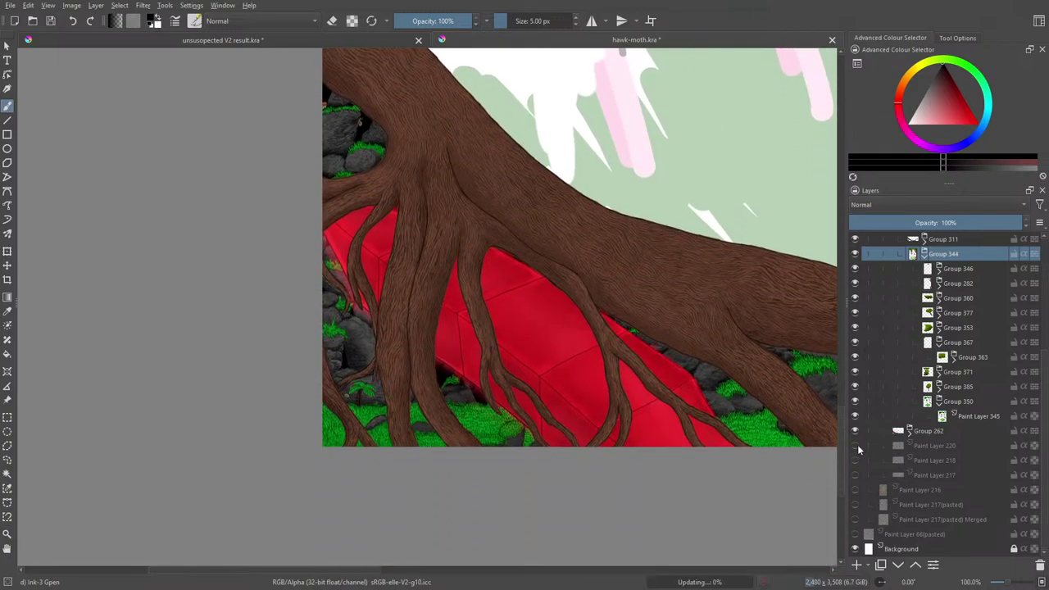
left_click(855, 445)
left_click(856, 459)
left_click(856, 475)
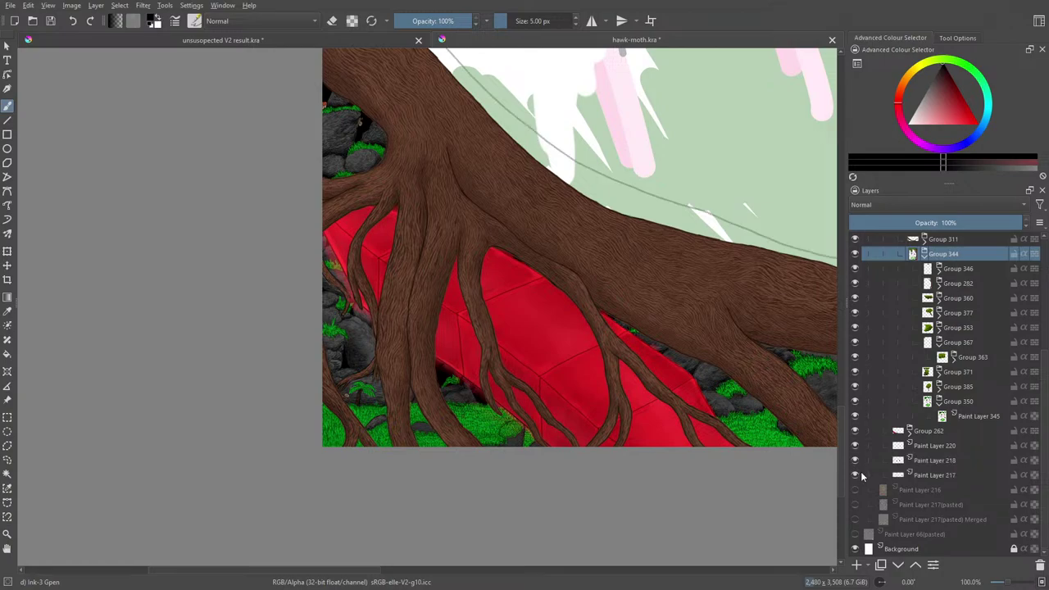
left_click(857, 476)
left_click(858, 460)
- Hide Paint Layer 220 and delete it from the layer stack
left_click(866, 449)
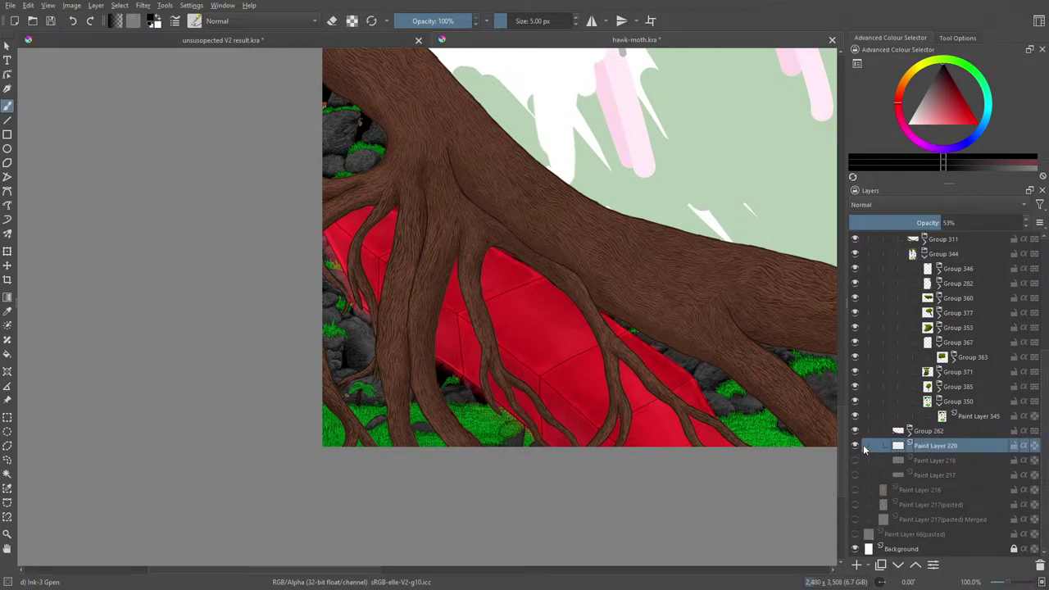
left_click(856, 447)
left_click(1039, 566)
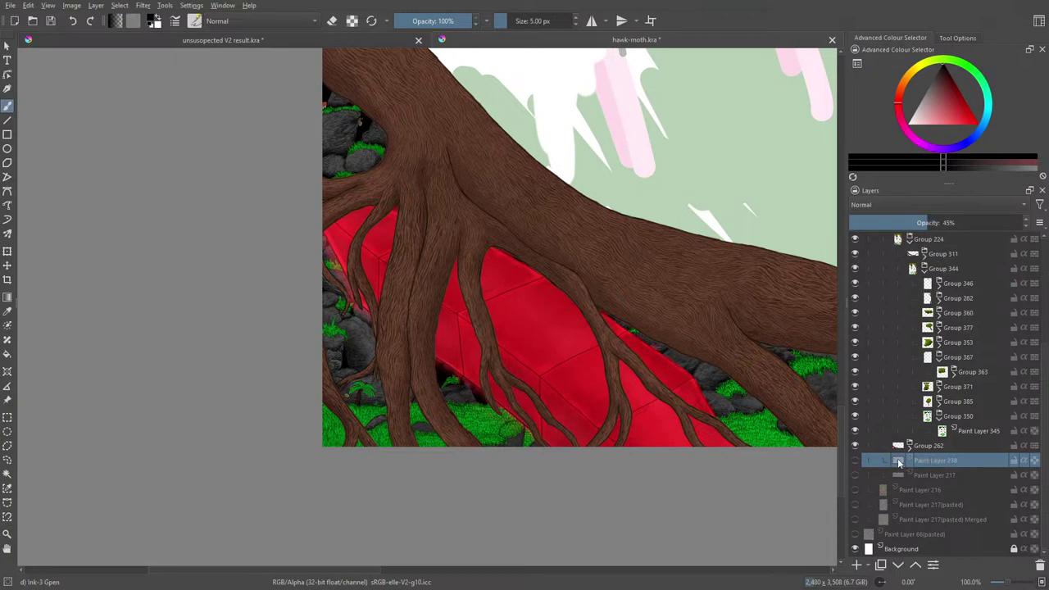
- Delete the hidden Paint Layers 218 and 217, checking what layer 217 shows around the tree roots before removing it
left_click(1039, 567)
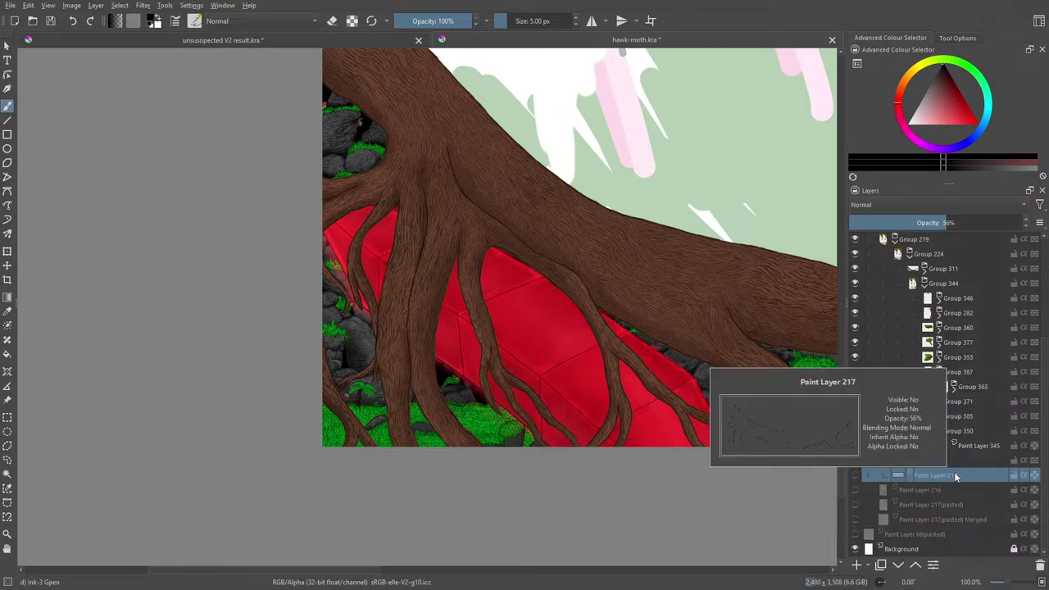
left_click_drag(313, 570, 563, 584)
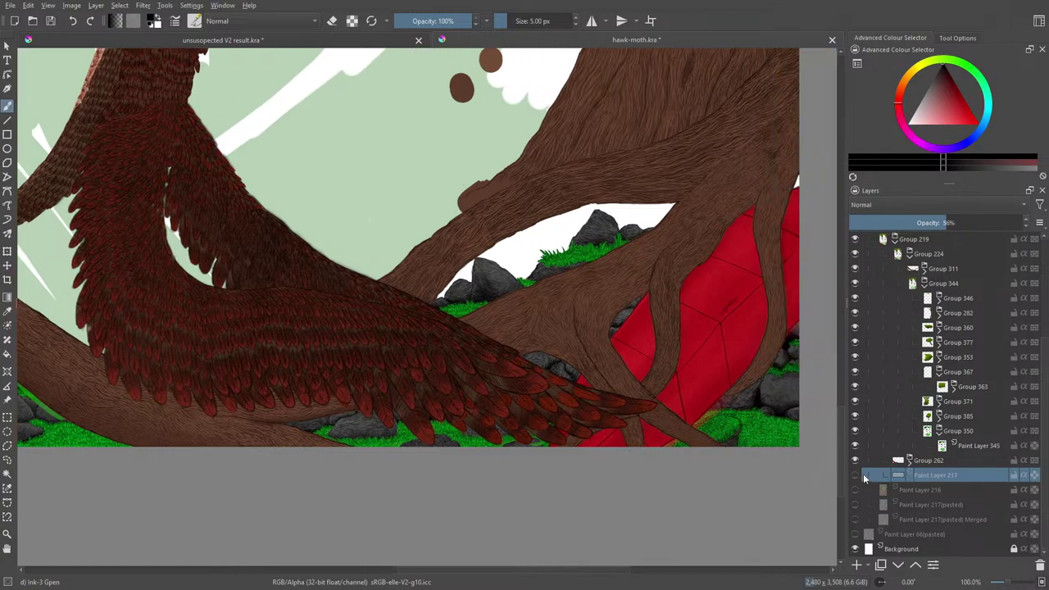
left_click(856, 476)
left_click(856, 479)
left_click(1041, 567)
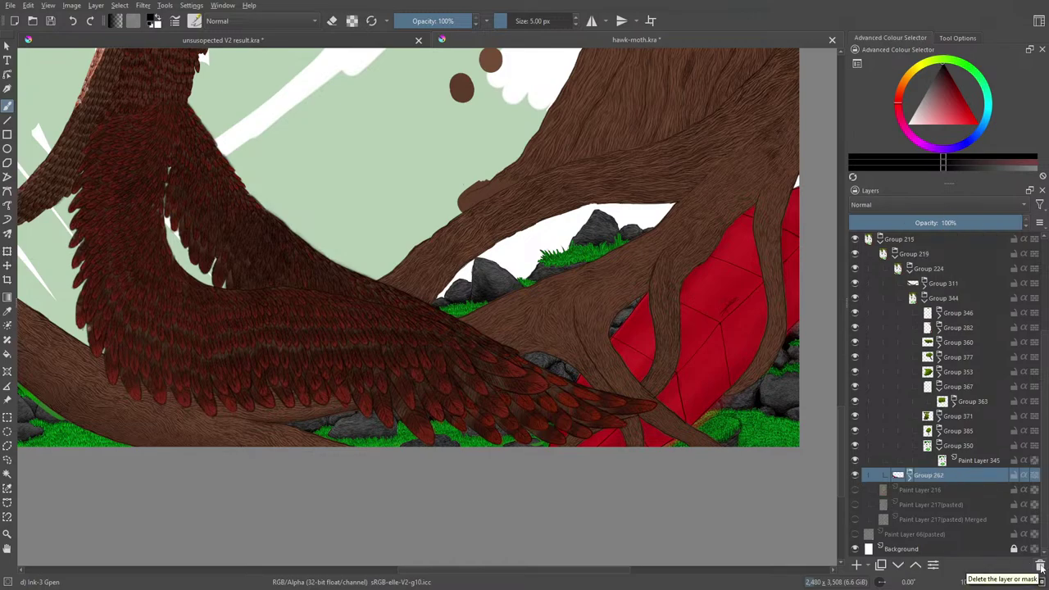
- Show Paint Layer 216 and look at its forest colours across the painting at 25% zoom
left_click(905, 490)
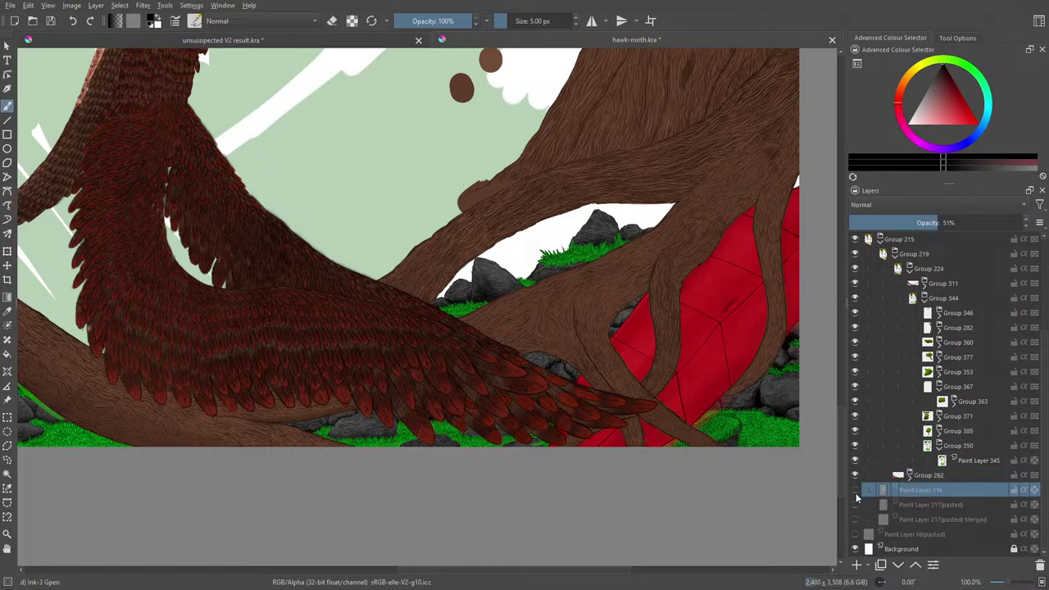
left_click(855, 491)
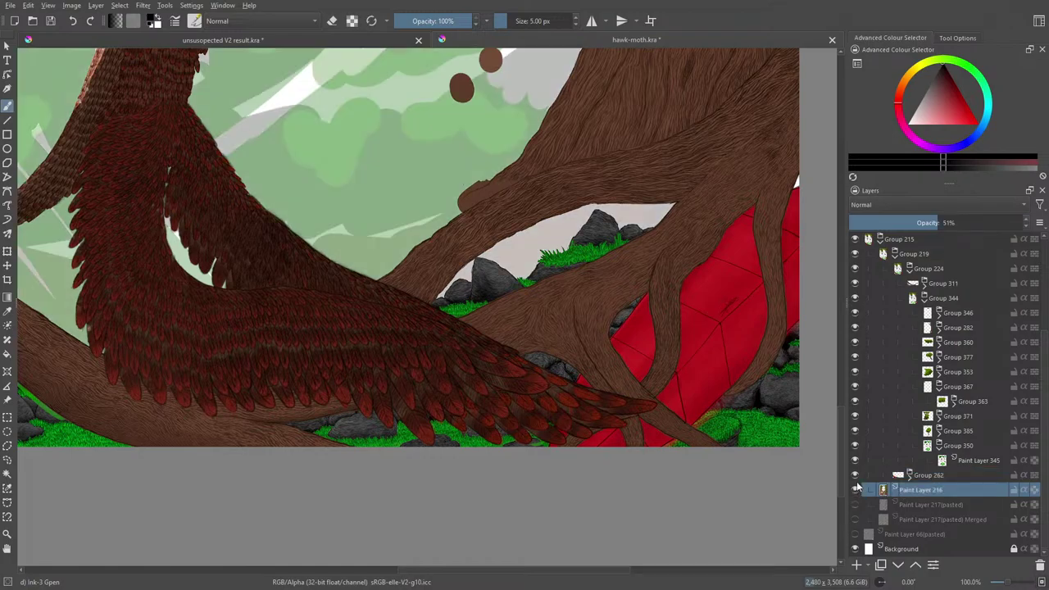
scroll(841, 423, "up", 10)
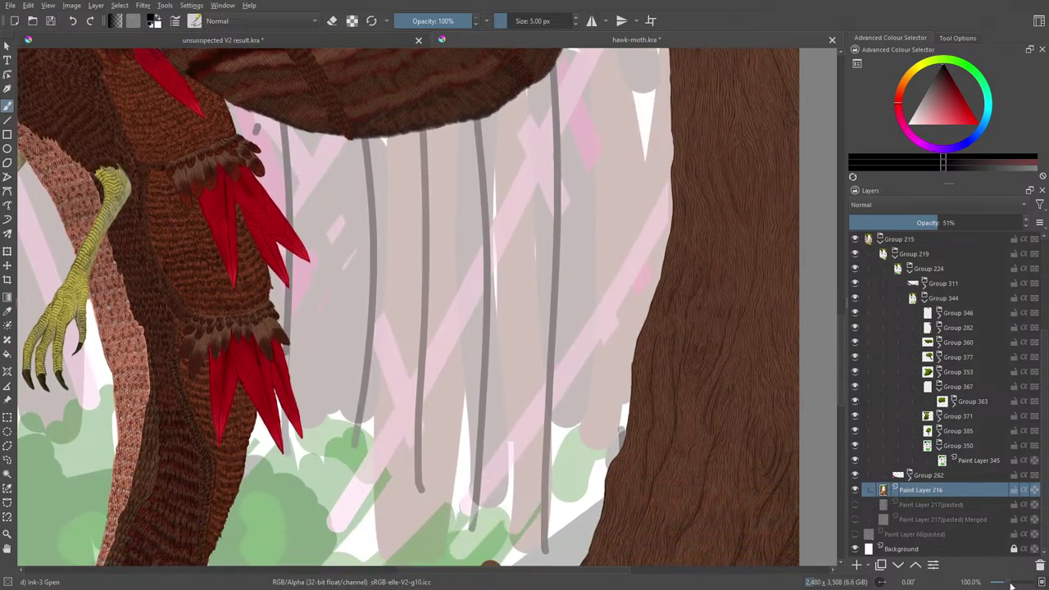
left_click_drag(1011, 584, 1000, 585)
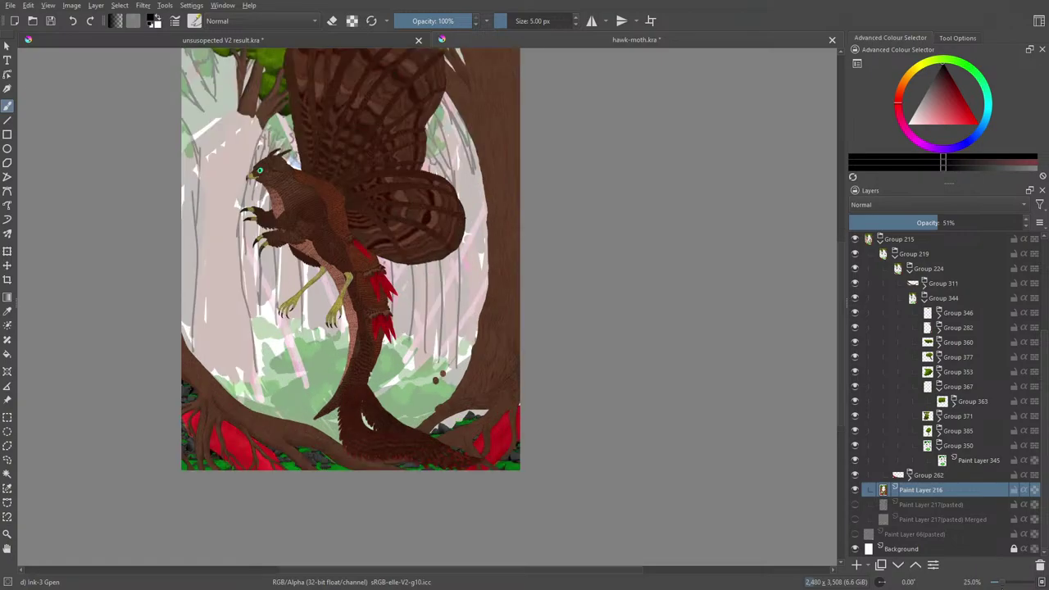
- Briefly hide Group 371 to see which tree it holds, and check the canopy with it visible
left_click(921, 417)
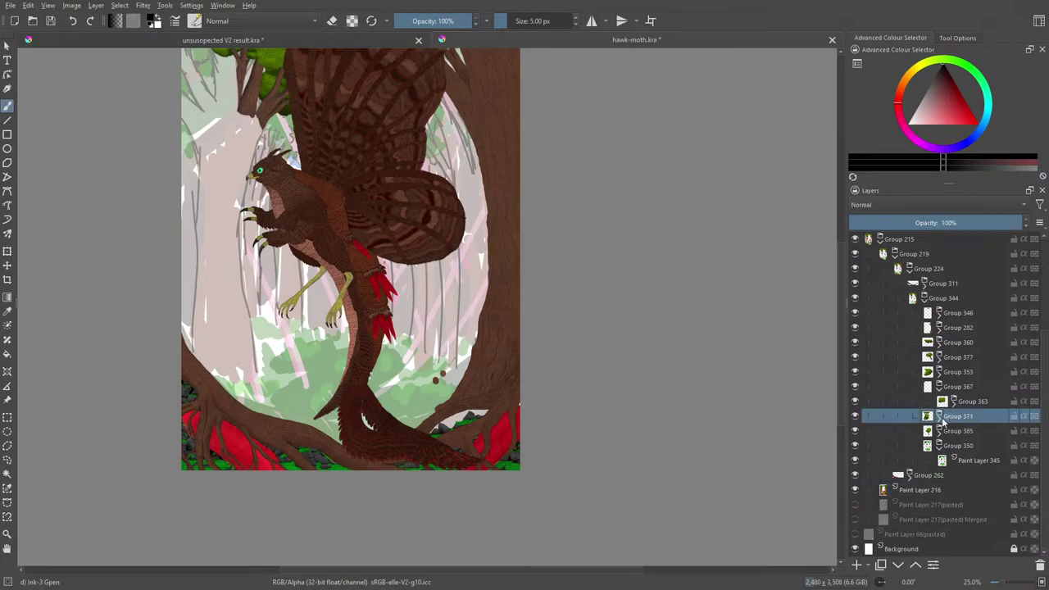
left_click(856, 417)
left_click(856, 417)
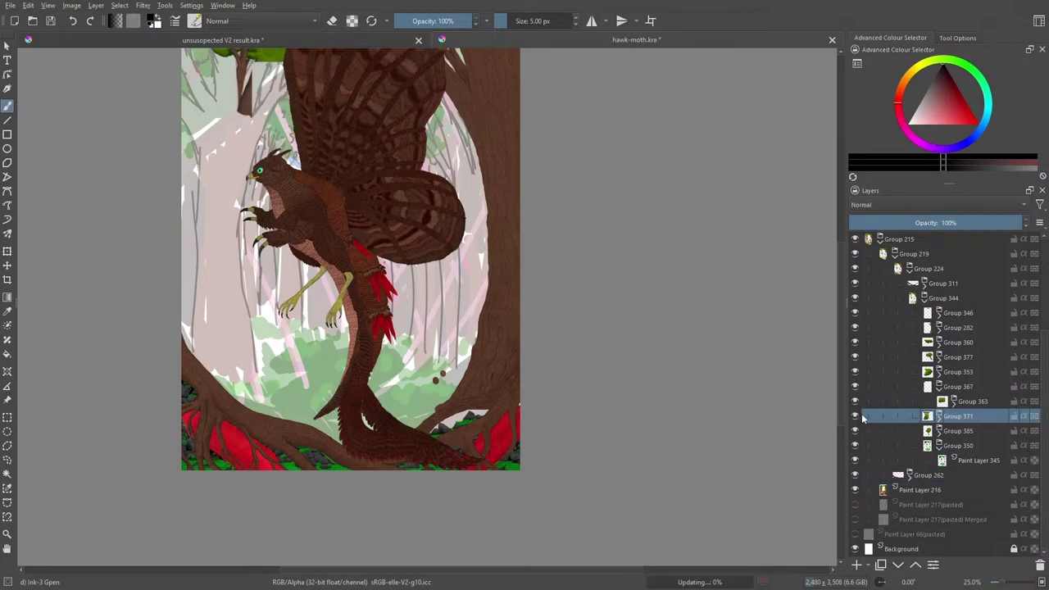
left_click_drag(842, 281, 841, 243)
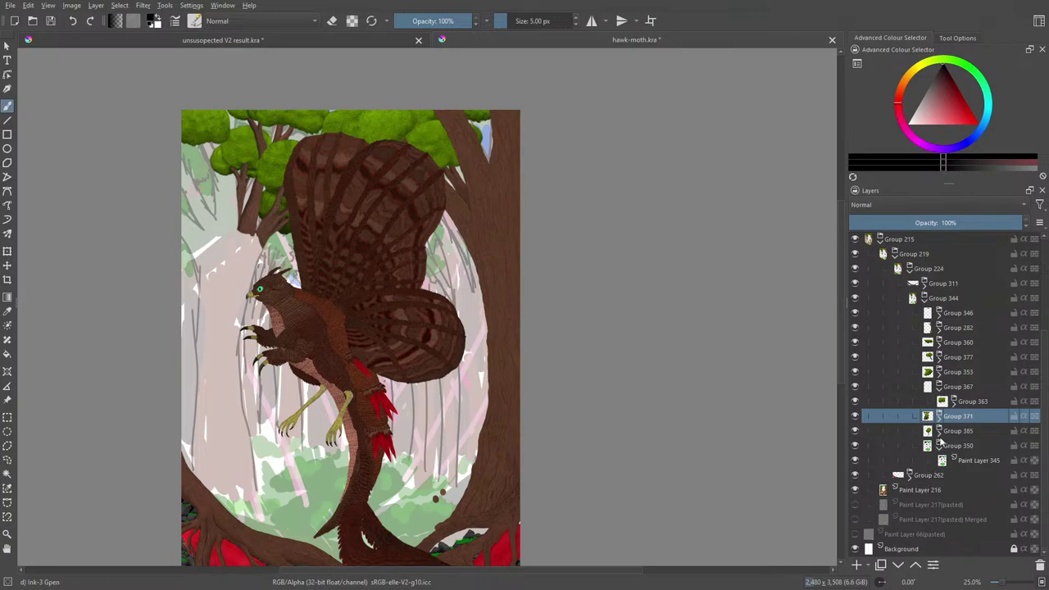
- Add a new paint layer between Group 371 and Group 385 and put it in its own group
left_click(957, 431)
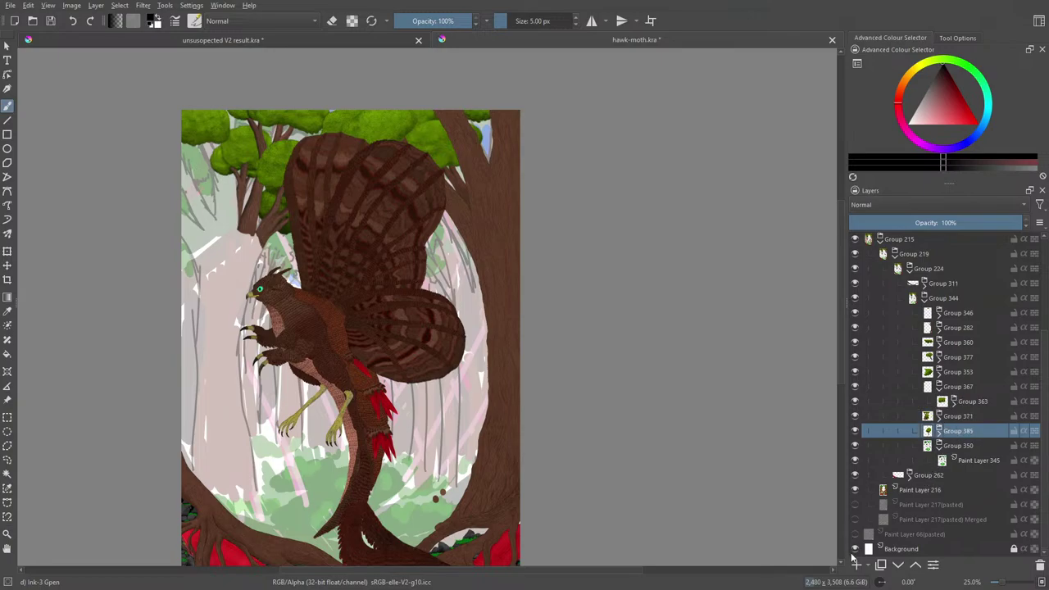
left_click(856, 565)
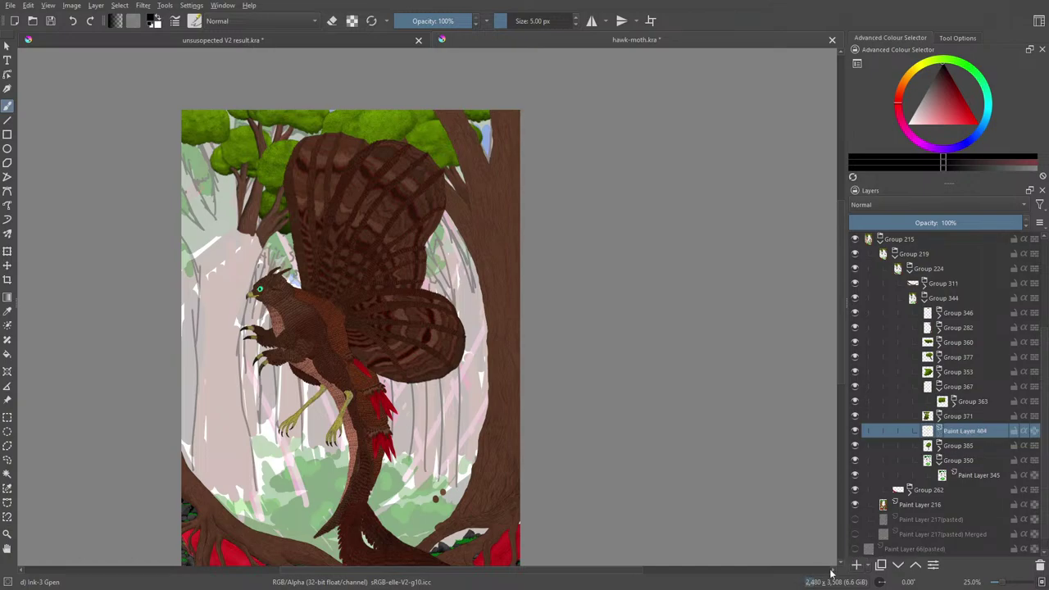
right_click(947, 430)
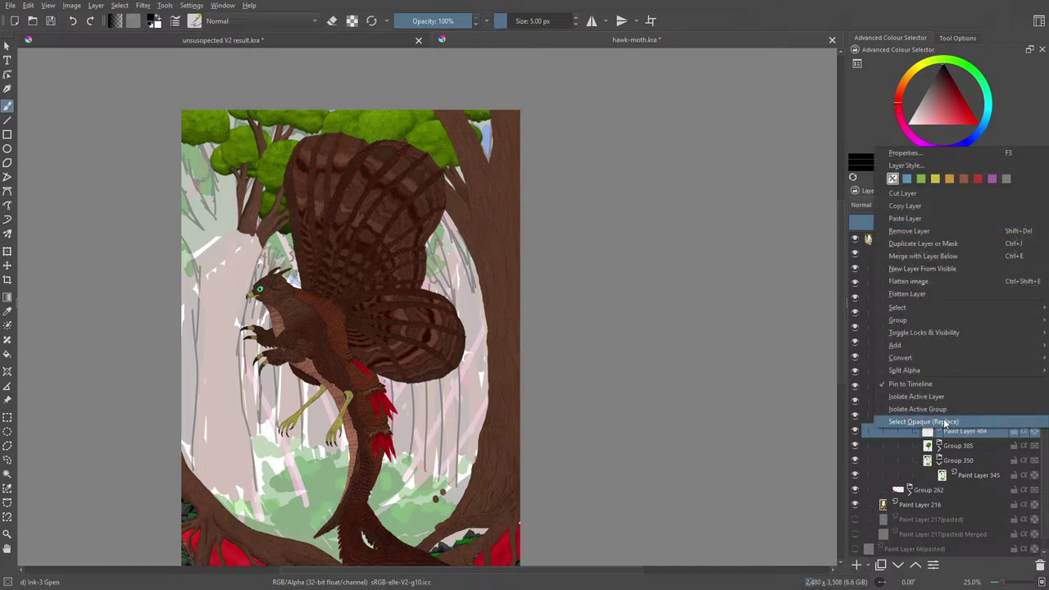
mouse_move(894, 347)
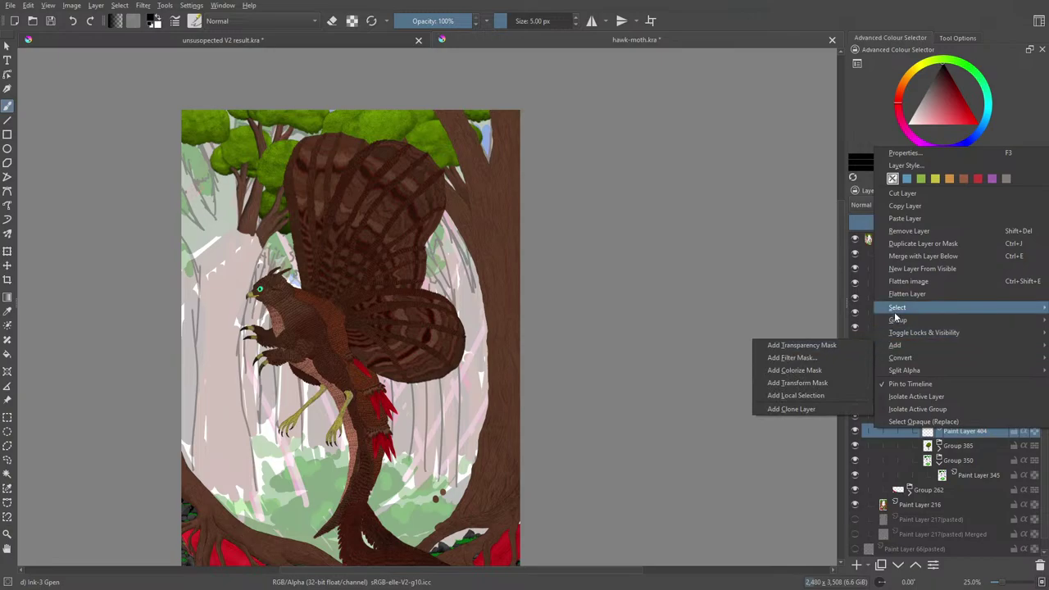
mouse_move(894, 320)
left_click(857, 323)
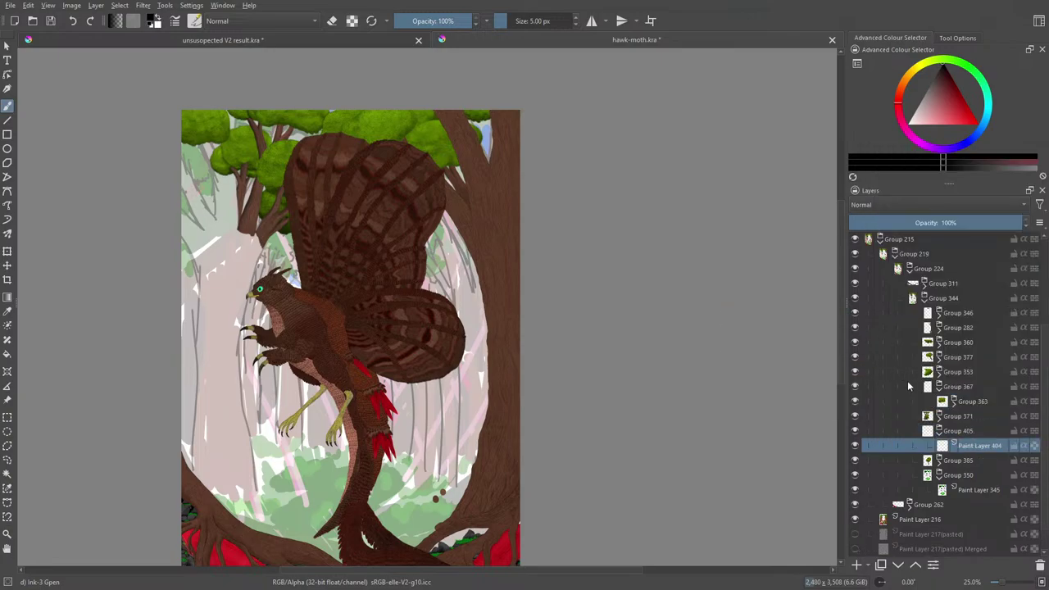
- Examine the tree trunks, foliage and rough background beside the wings up close and in the overall painting
scroll(844, 297, "up", 3)
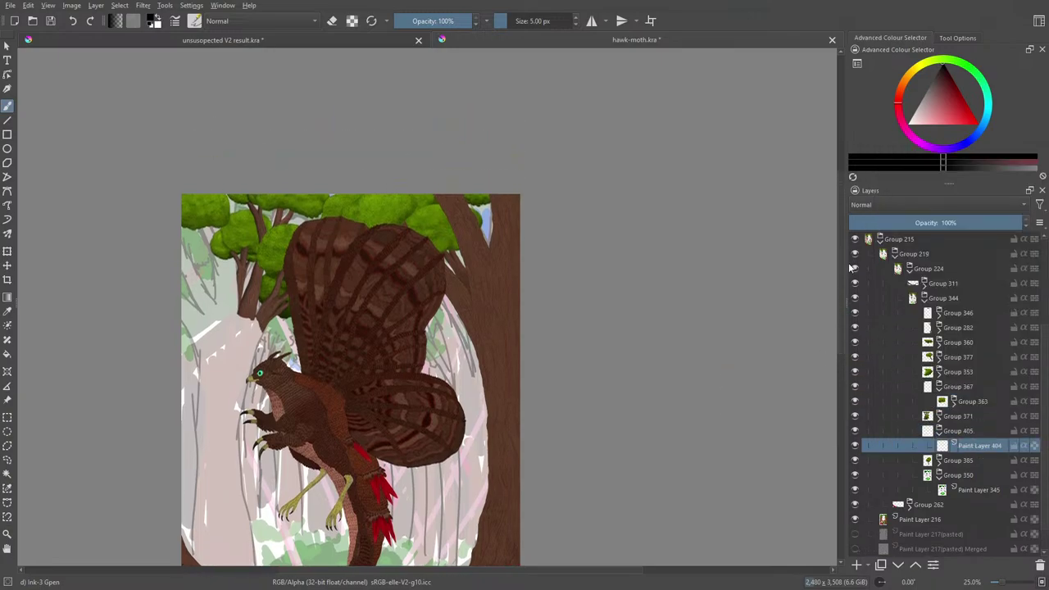
left_click_drag(395, 574, 302, 586)
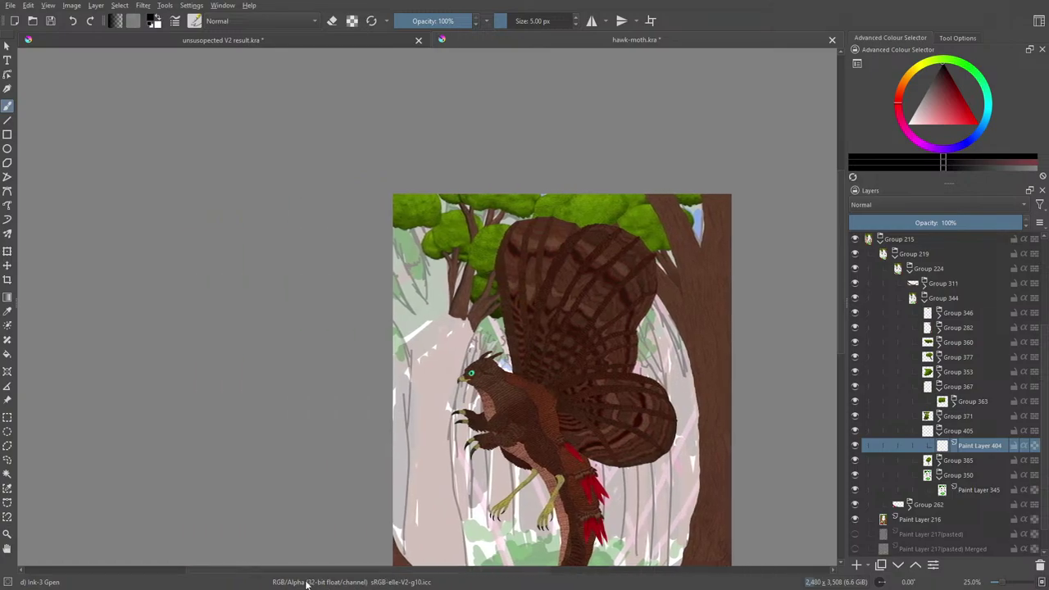
scroll(847, 224, "up", 1)
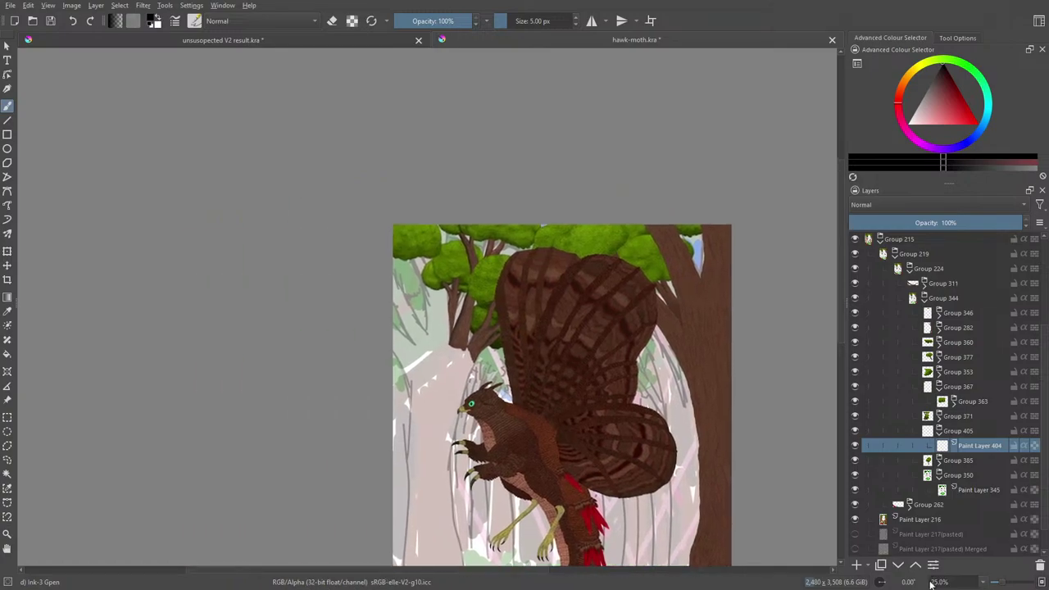
left_click(1004, 583)
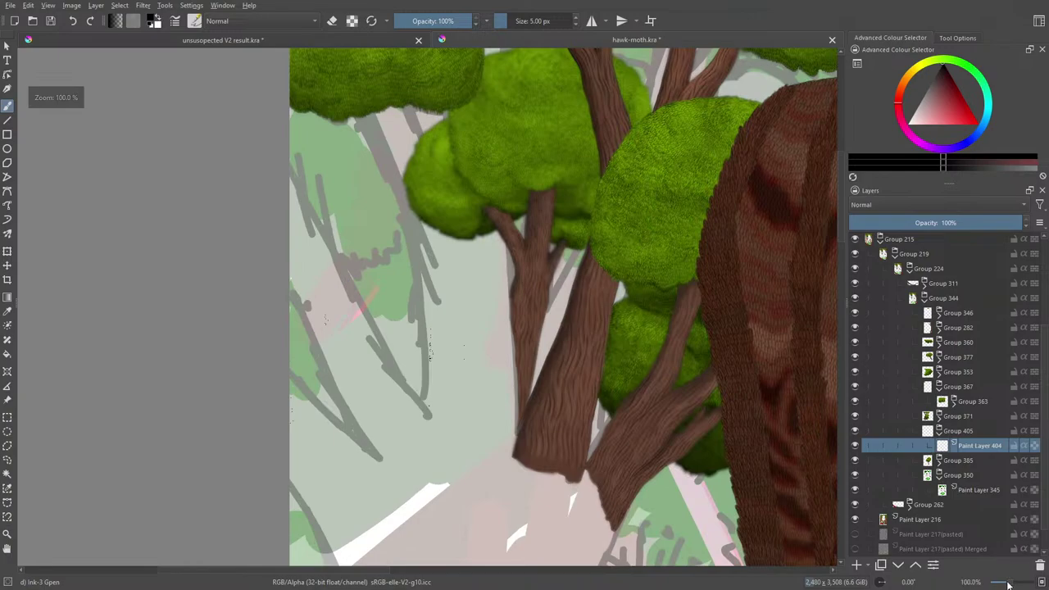
left_click(1009, 584)
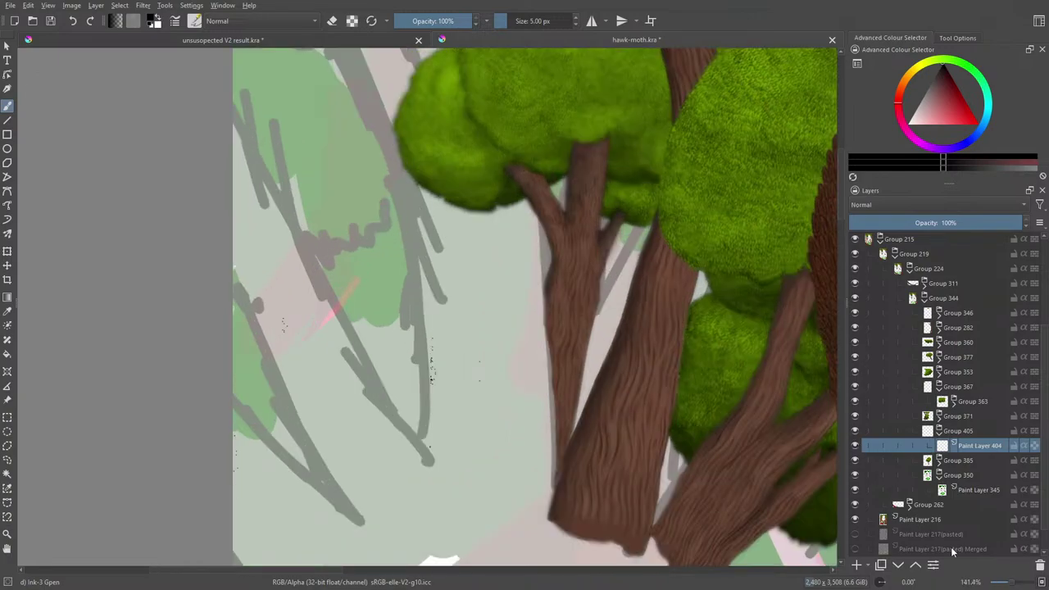
left_click(1009, 584)
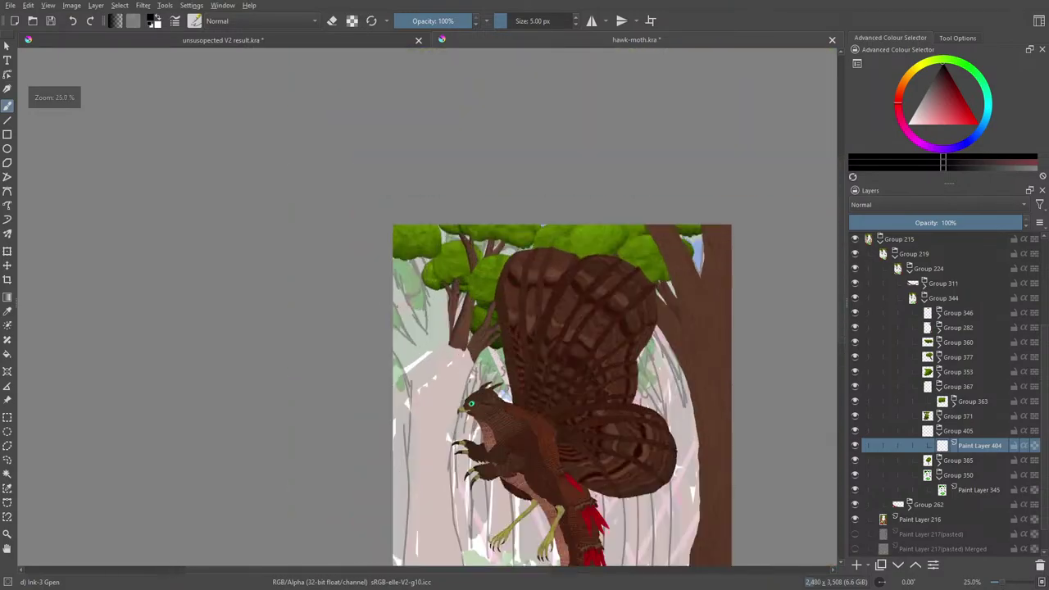
left_click(1008, 584)
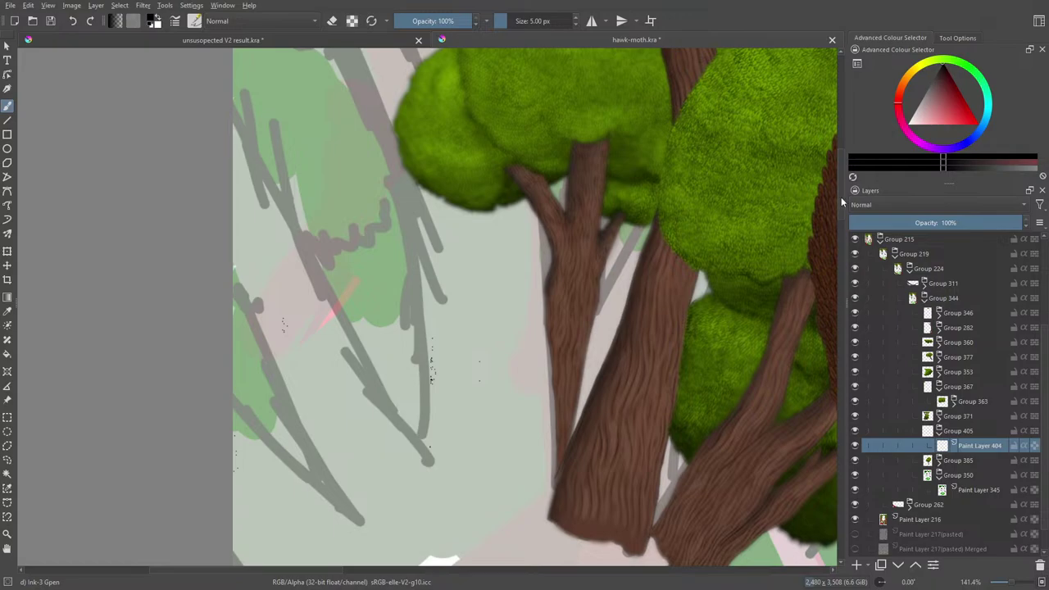
left_click_drag(845, 206, 863, 297)
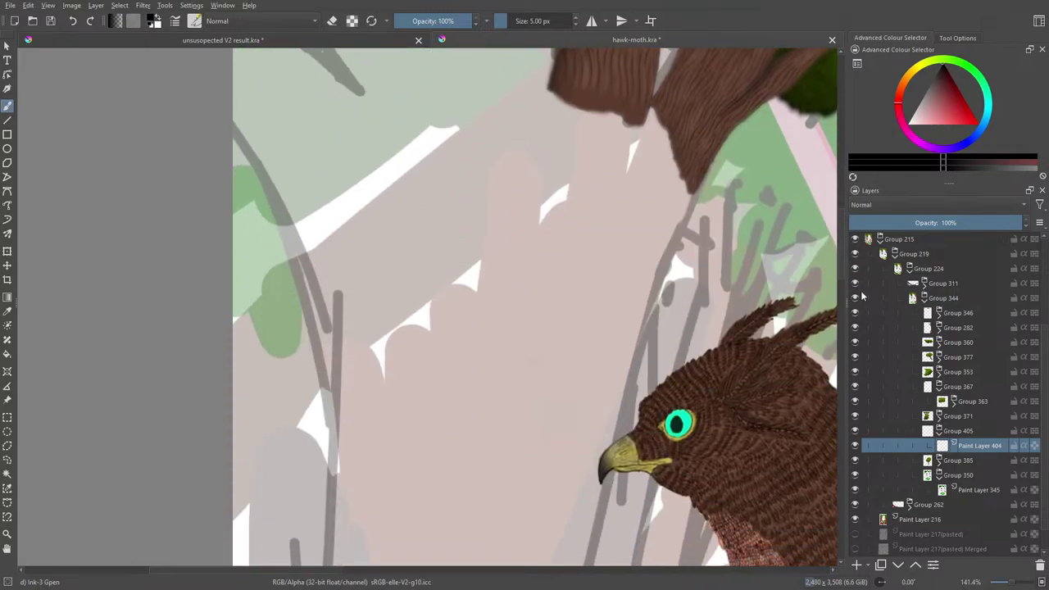
- Compare the sketched background beside the tree trunks with Paint Layer 216 hidden and shown
left_click(855, 520)
left_click_drag(842, 336, 842, 239)
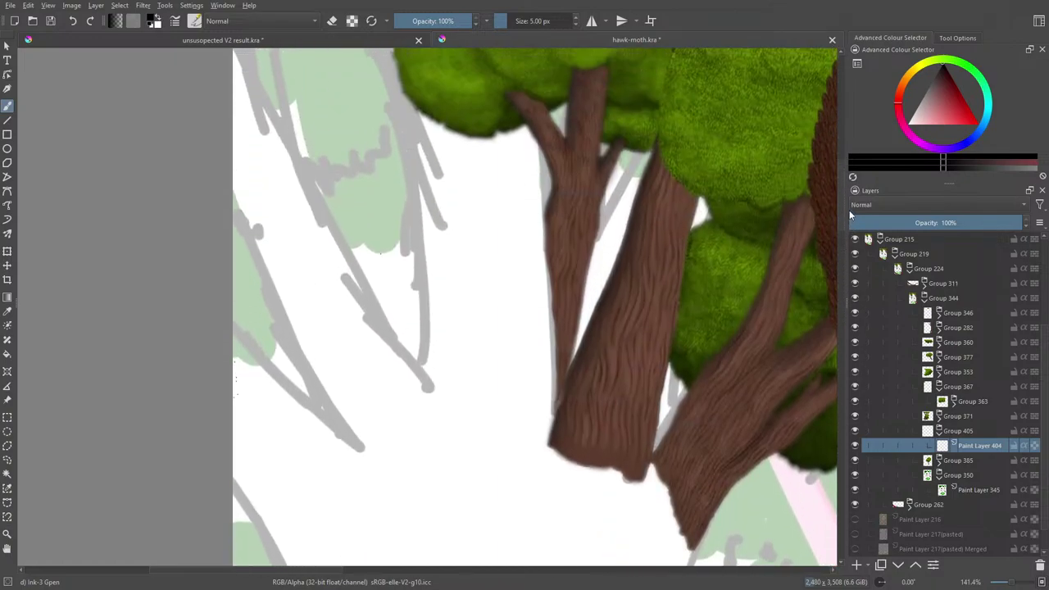
left_click(855, 520)
left_click(856, 522)
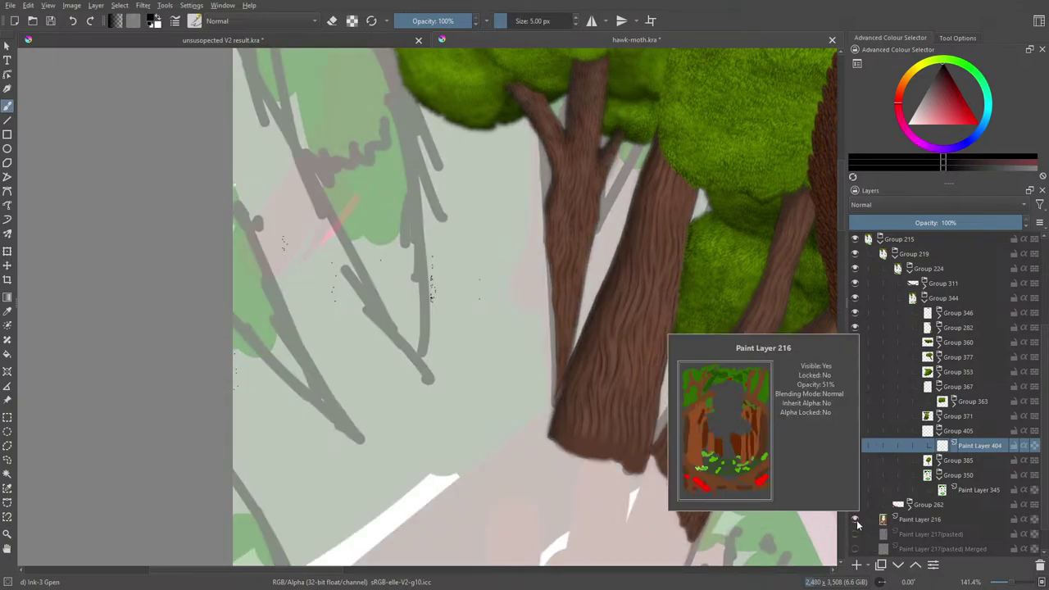
left_click(861, 524)
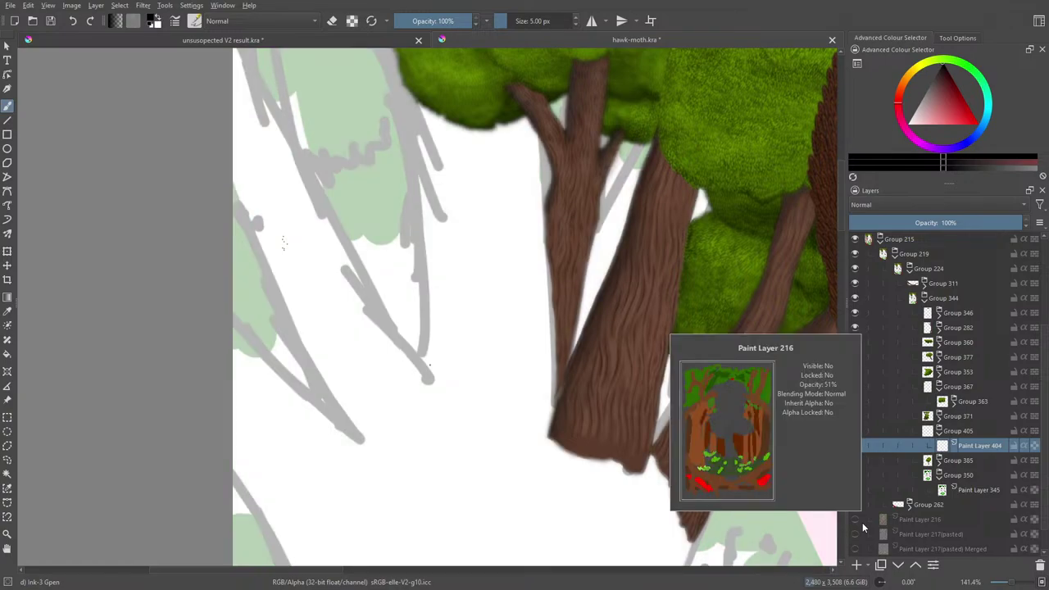
left_click(856, 520)
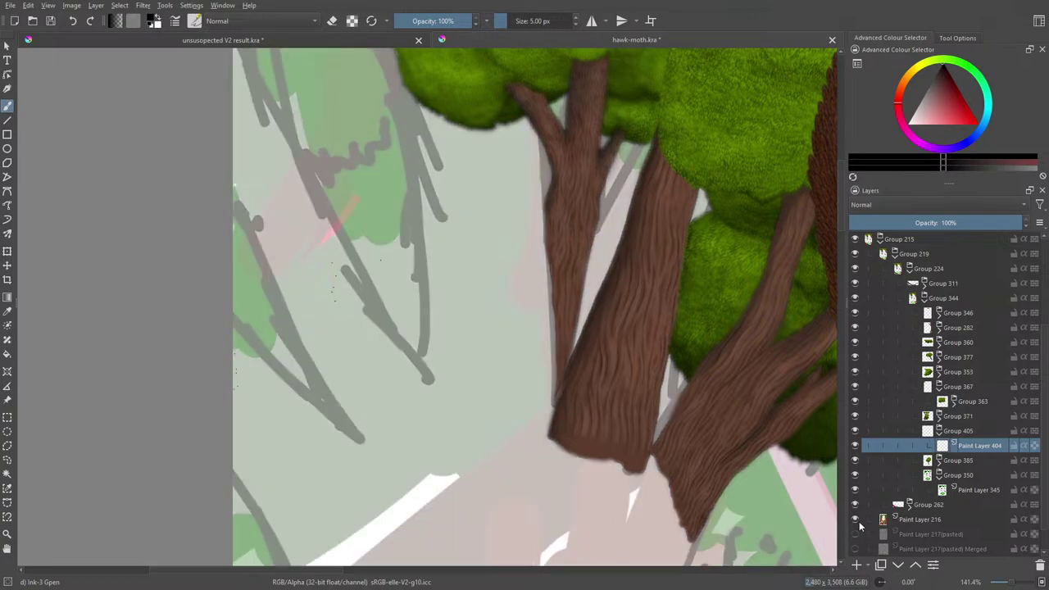
left_click(857, 523)
left_click(857, 526)
left_click(858, 528)
left_click(858, 531)
left_click(858, 532)
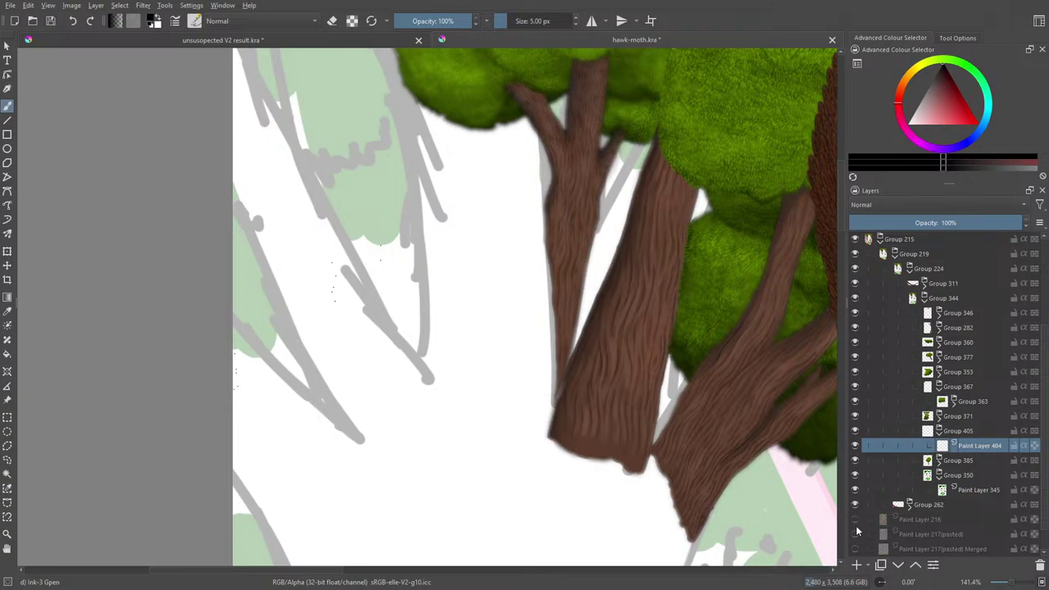
- Check the pencil sketch on Paint Layer 217(pasted), hide that layer again and show Paint Layer 216
left_click(857, 530)
left_click(857, 528)
left_click(855, 522)
left_click(857, 533)
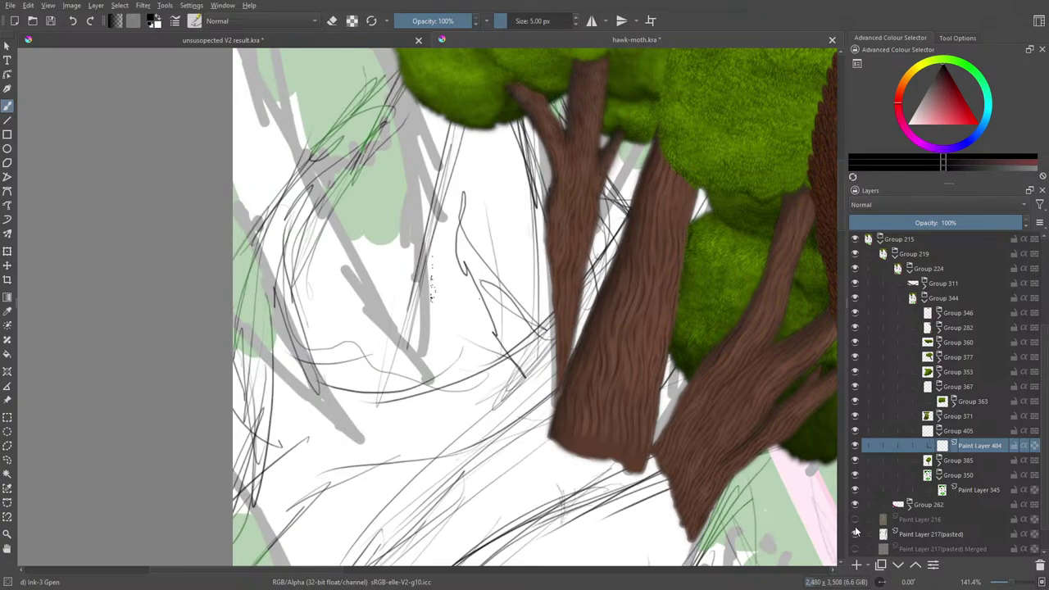
left_click(856, 533)
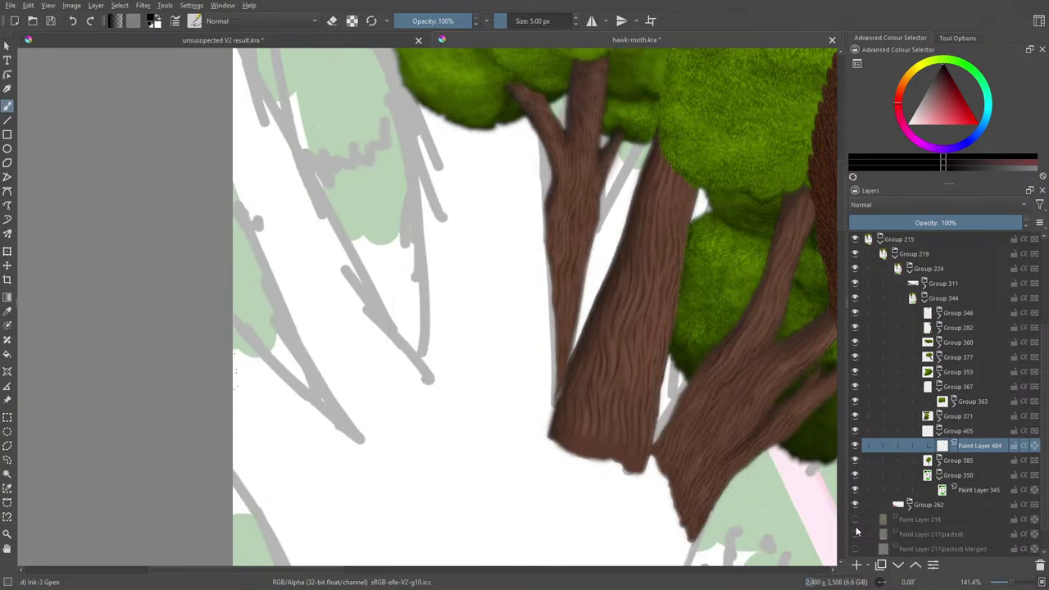
left_click(856, 520)
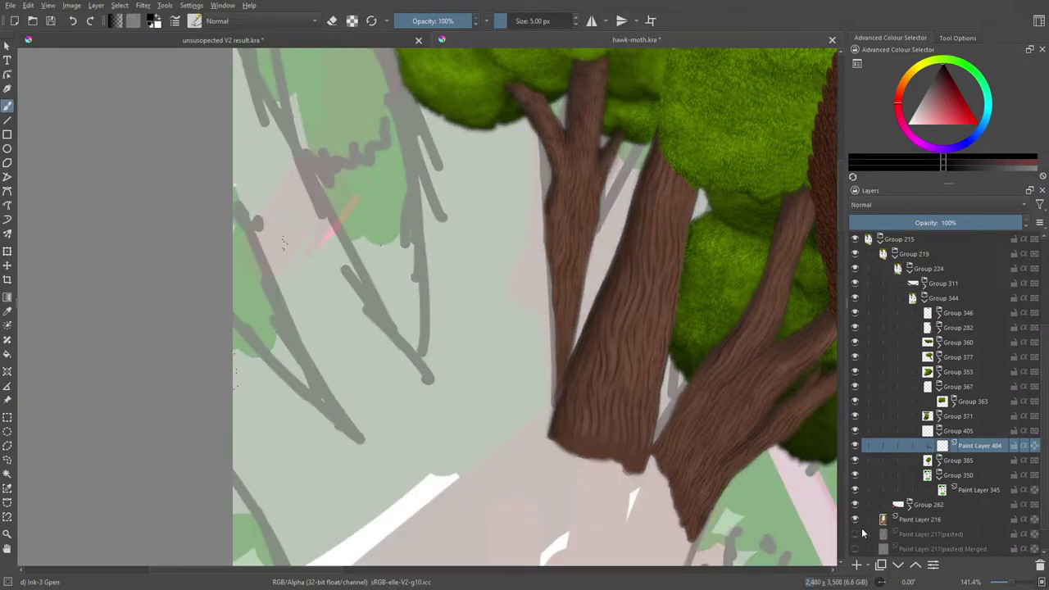
- Compare the area around the trees and the creature's head with and without Paint Layer 216 at 66.7% zoom, and hide it
left_click(1016, 582)
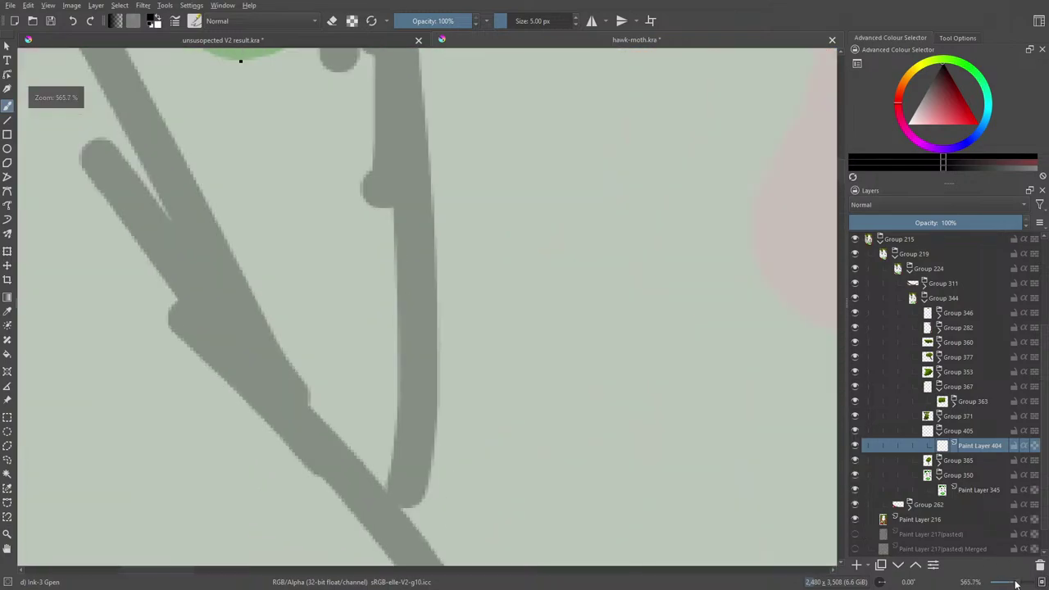
mouse_move(1016, 582)
left_mouse_down()
mouse_move(996, 582)
mouse_move(1006, 582)
left_mouse_up()
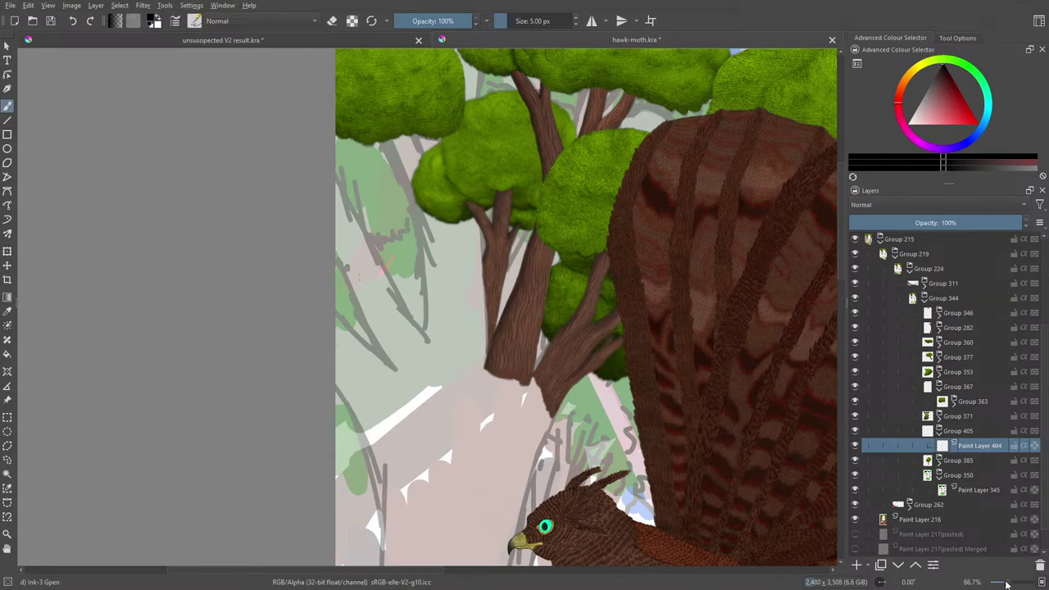
left_click(855, 520)
left_click(855, 519)
left_click(855, 520)
left_click(853, 523)
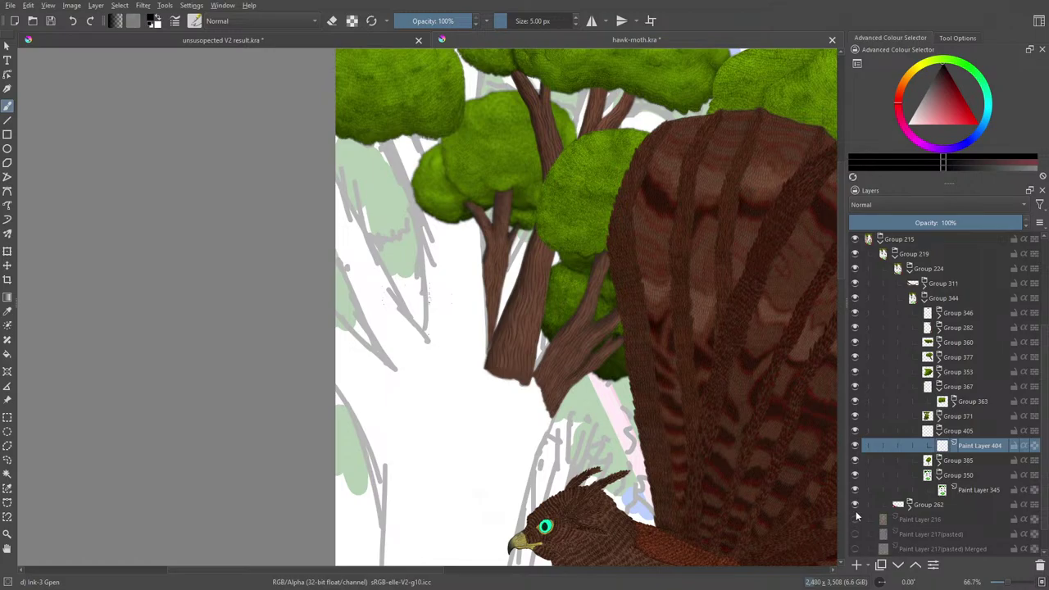
left_click(855, 520)
left_click(855, 519)
left_click(855, 522)
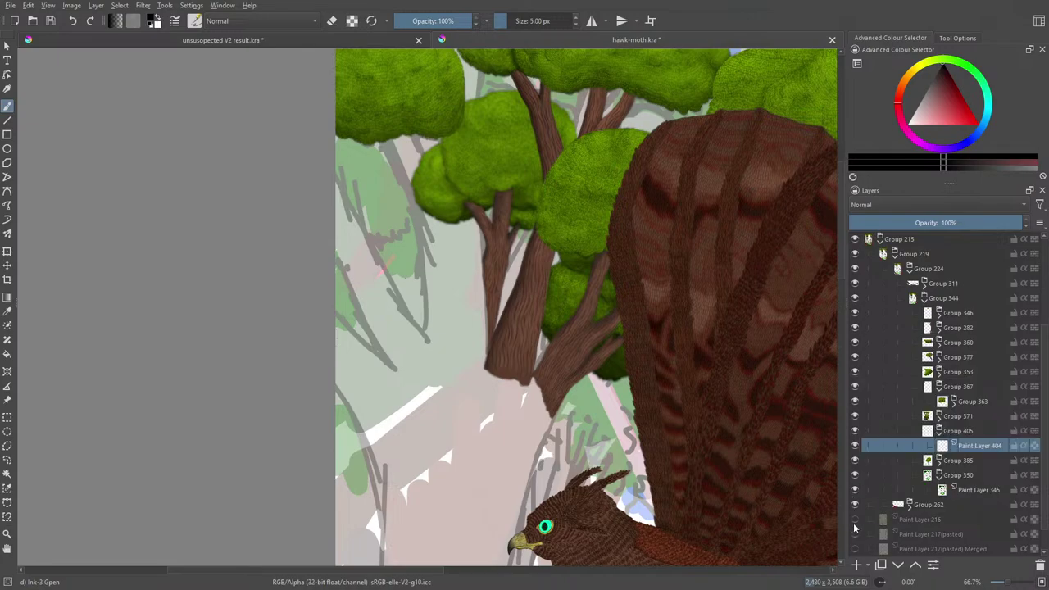
- Hide Group 262 and compare the whole painting with Group 215 hidden and shown
left_click(855, 522)
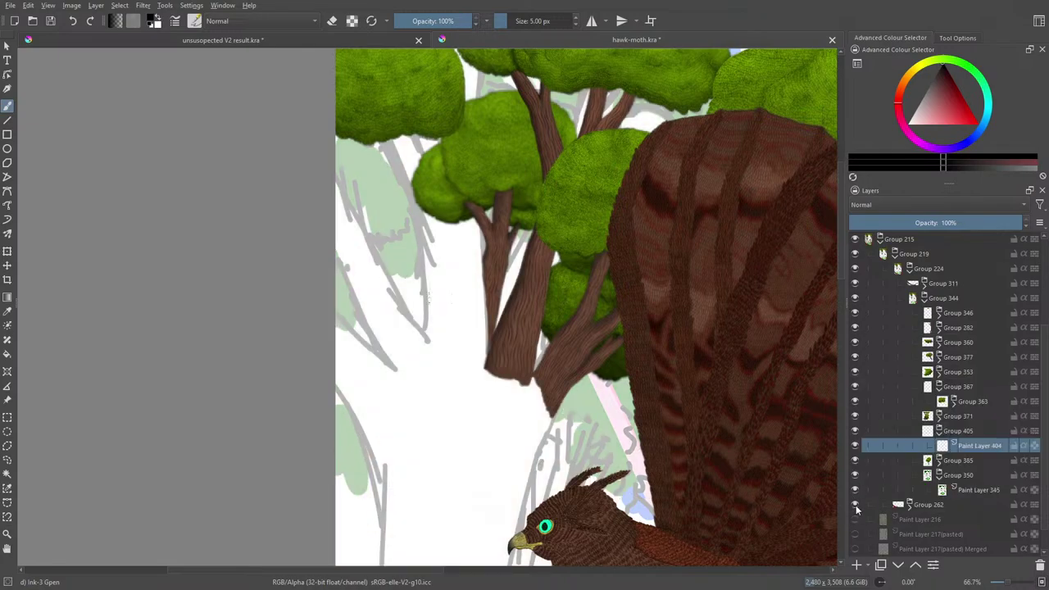
left_click(854, 505)
left_click(856, 239)
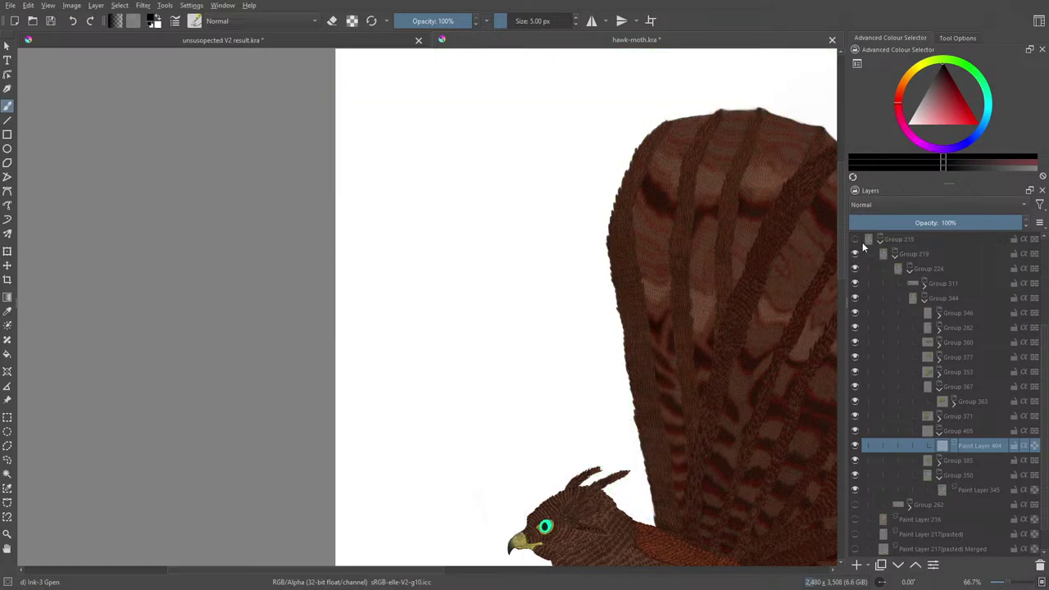
left_click(1010, 582)
left_click_drag(1011, 582, 997, 584)
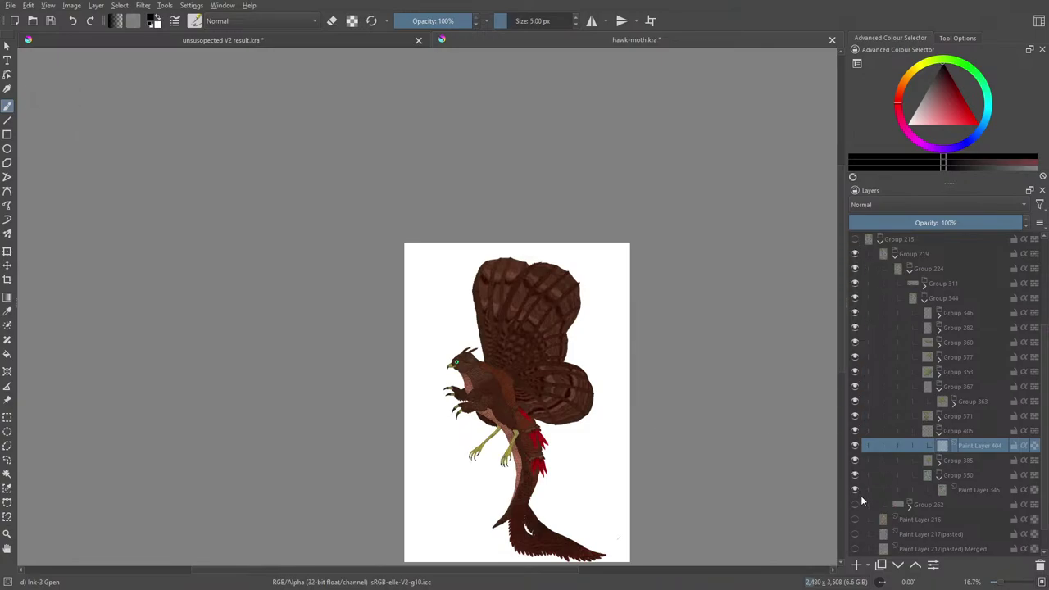
left_click(856, 238)
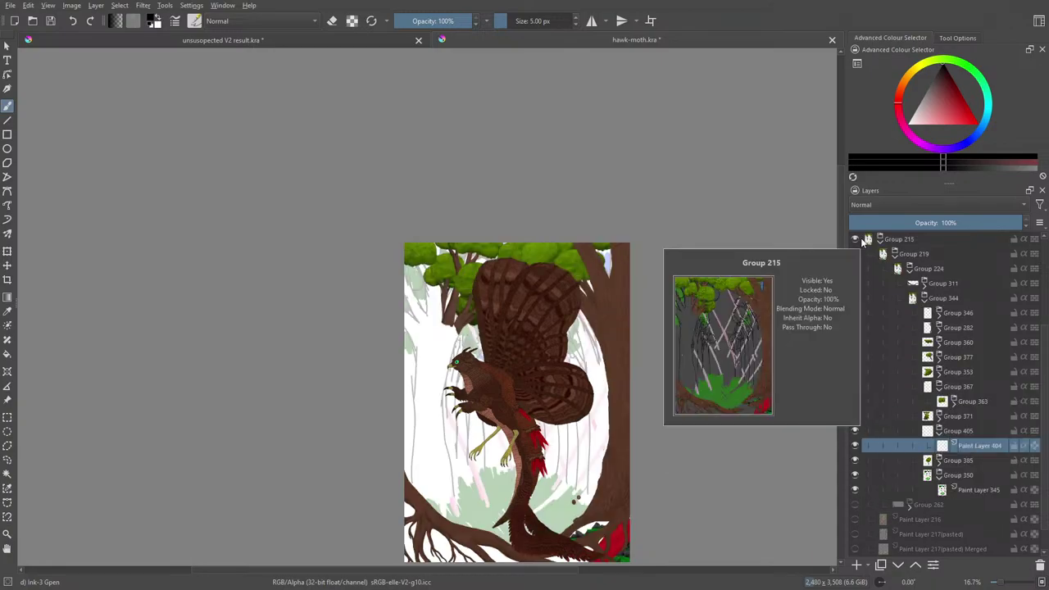
left_click_drag(995, 582, 1007, 587)
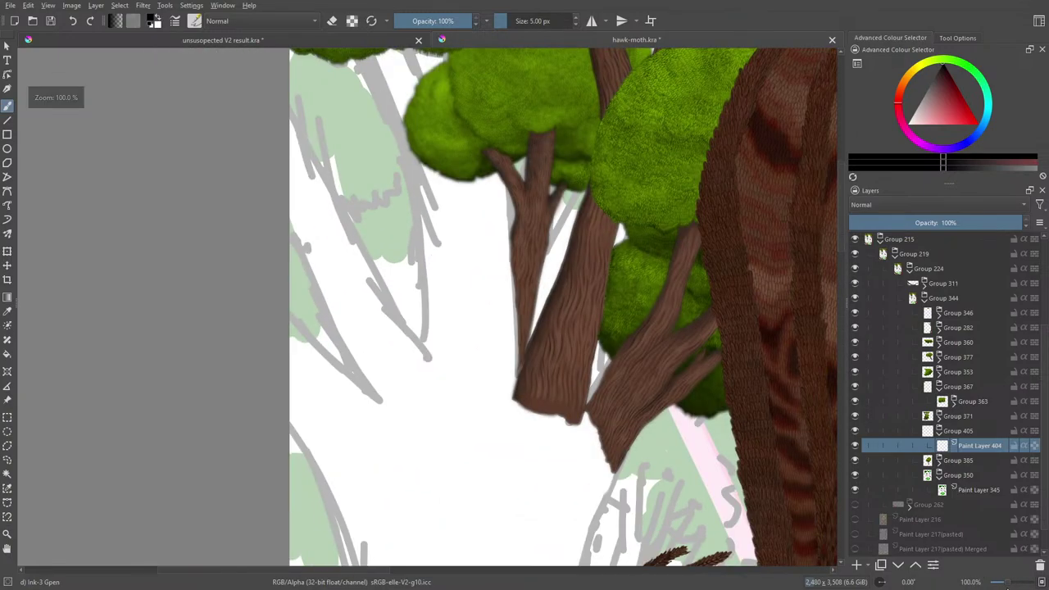
- Delete Paint Layer 216 from the layer stack
left_click(918, 515)
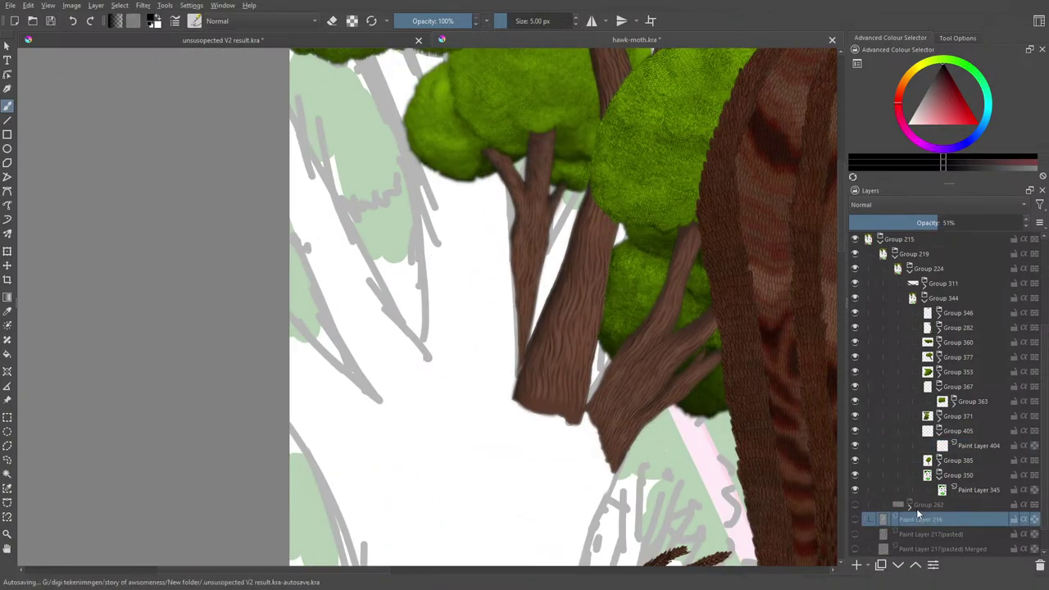
mouse_move(890, 519)
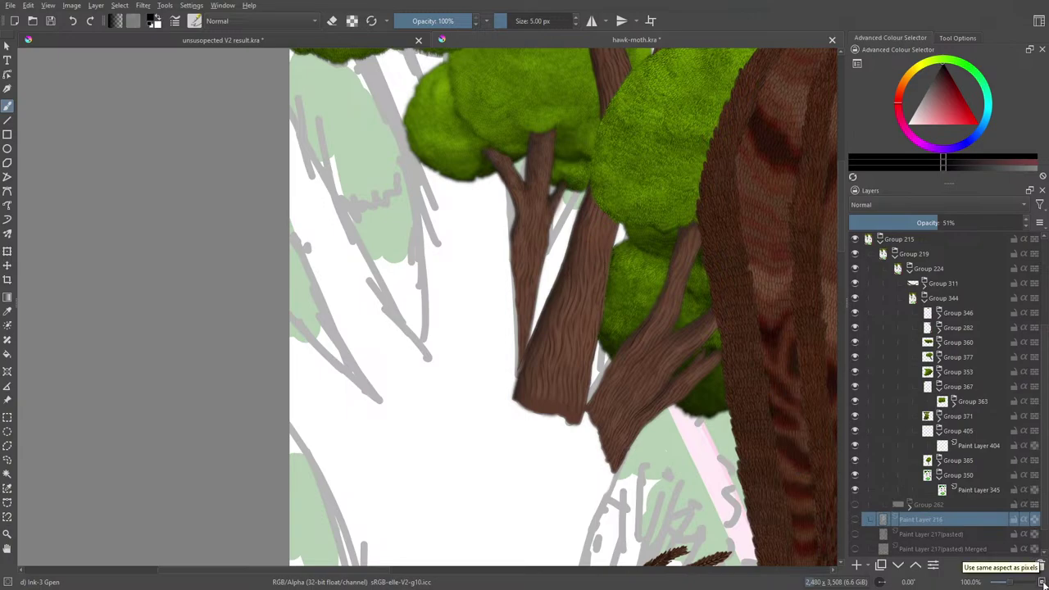
left_click(1040, 567)
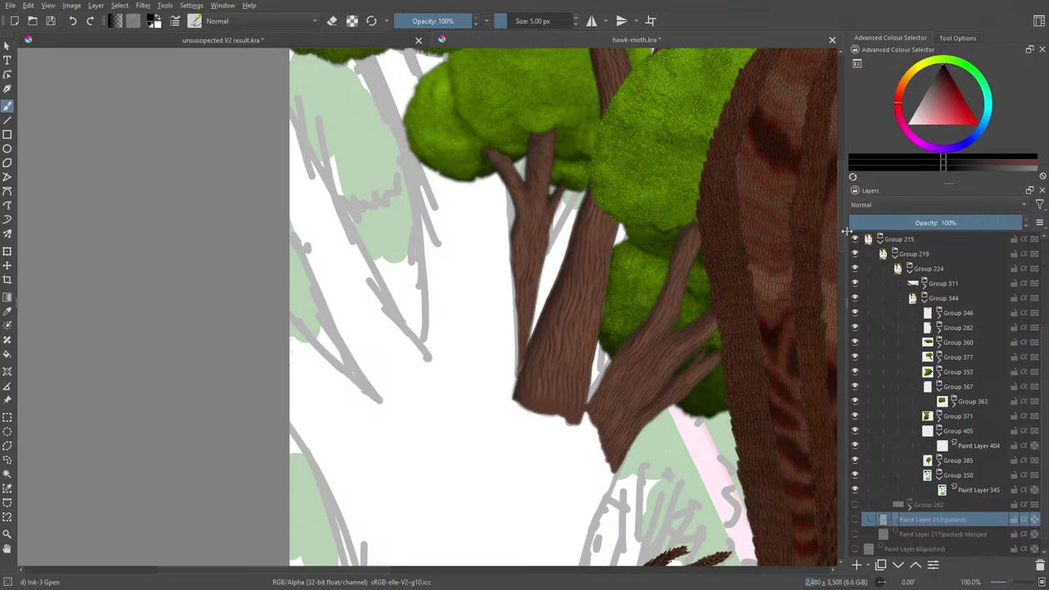
- Make Paint Layer 404 active and choose the Pencil-2 brush at a size of 3.65 px
scroll(847, 232, "up", 5)
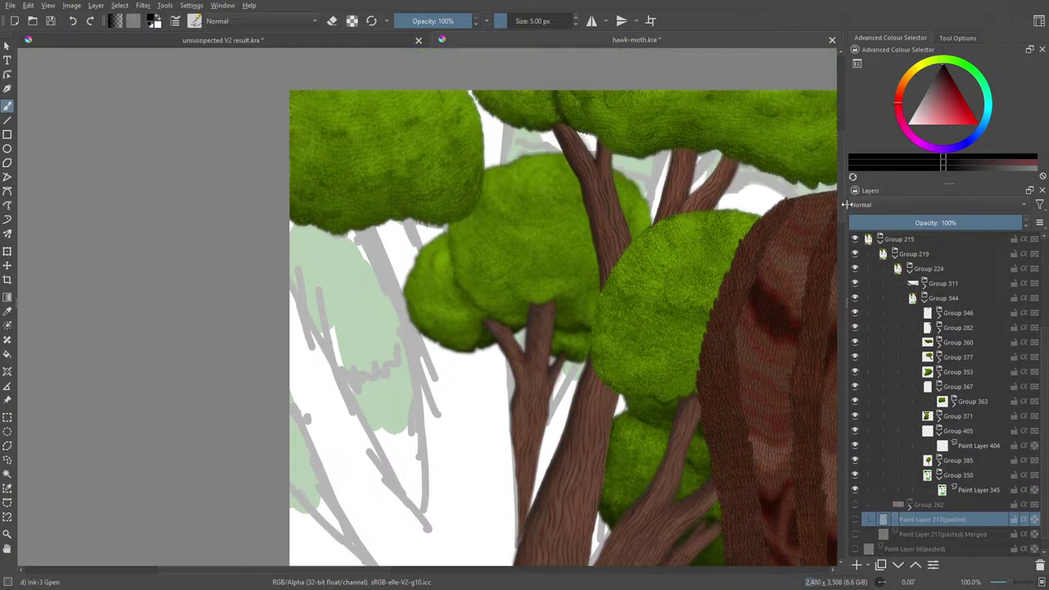
left_click(973, 446)
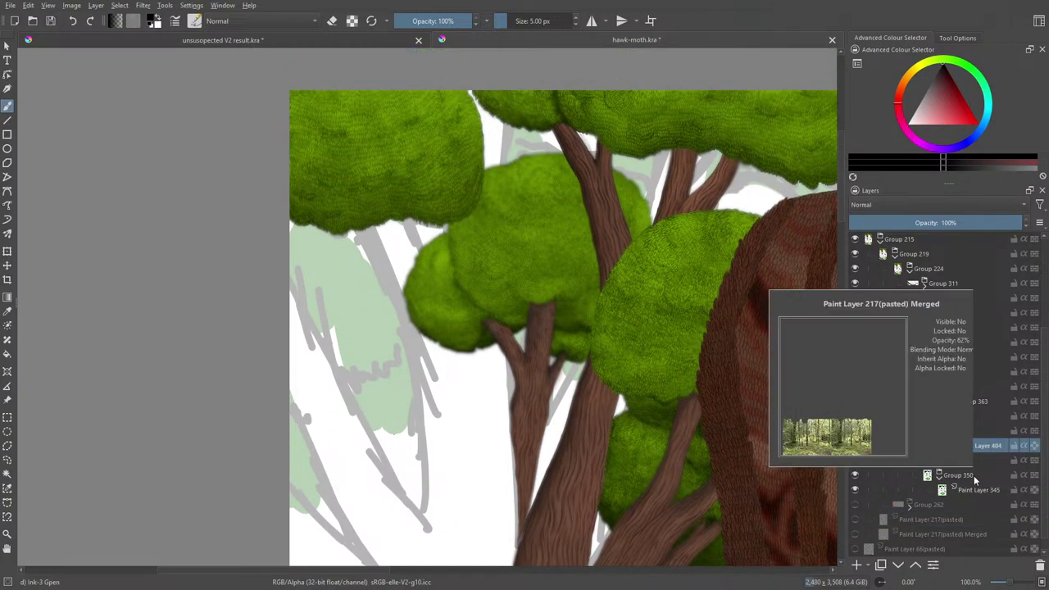
left_click_drag(369, 571, 345, 571)
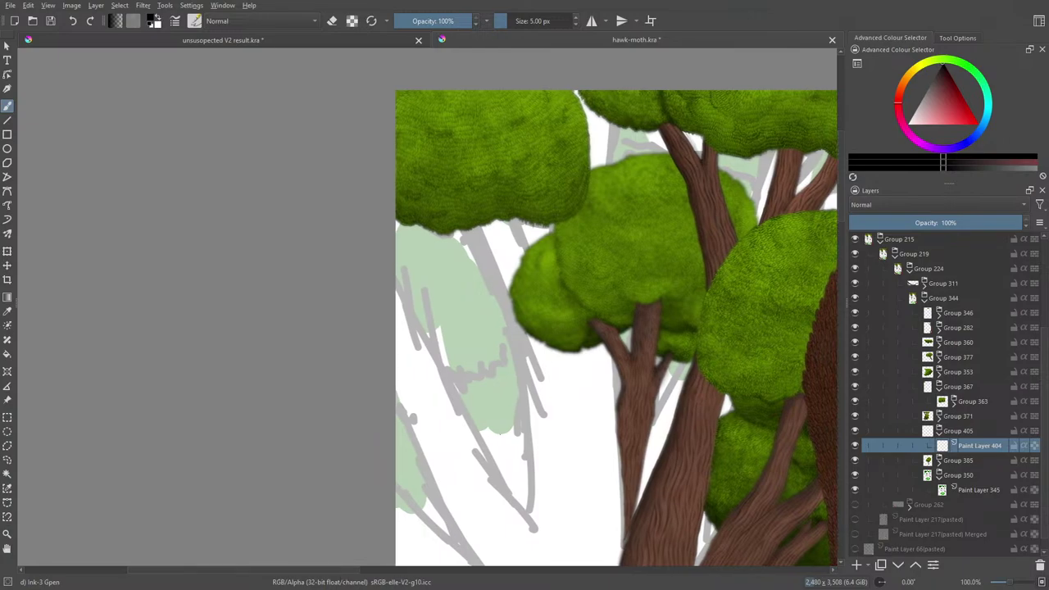
left_click(195, 22)
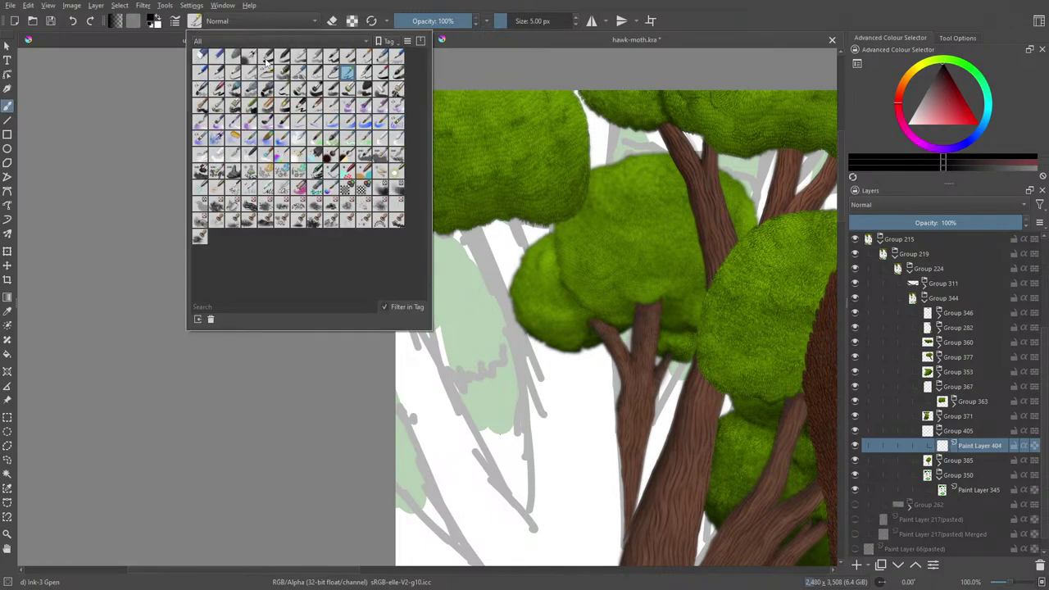
left_click(233, 72)
left_click(217, 72)
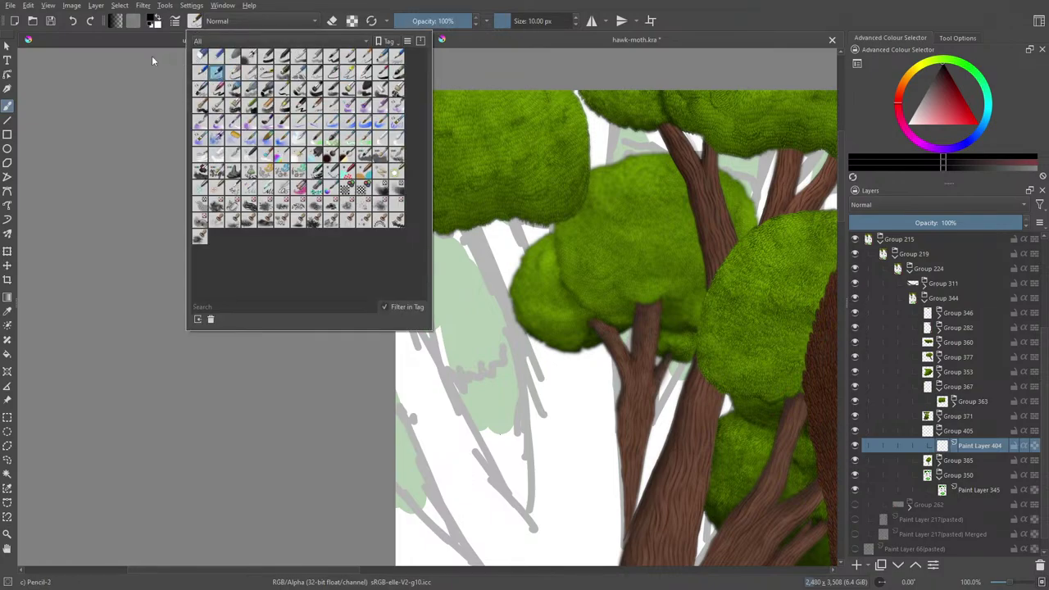
right_click(115, 80)
key("Escape")
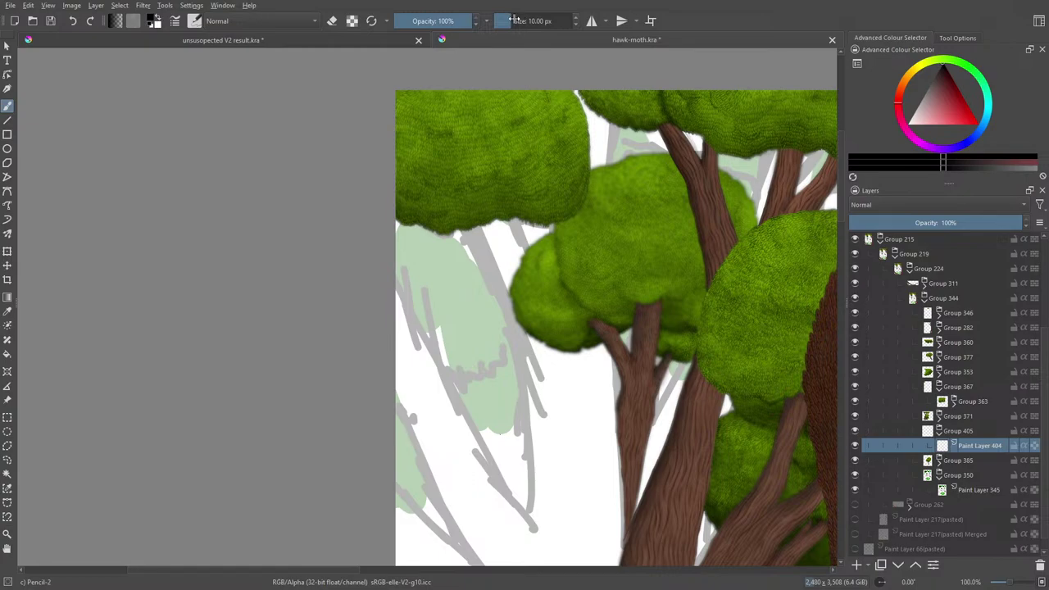
left_click_drag(518, 21, 505, 21)
- Sketch jagged foliage edges over the pale green crown beside the painted trees, including the arched gap near the canvas edge
mouse_move(451, 371)
left_mouse_down()
mouse_move(481, 372)
mouse_move(509, 331)
left_mouse_up()
left_click_drag(515, 284, 492, 226)
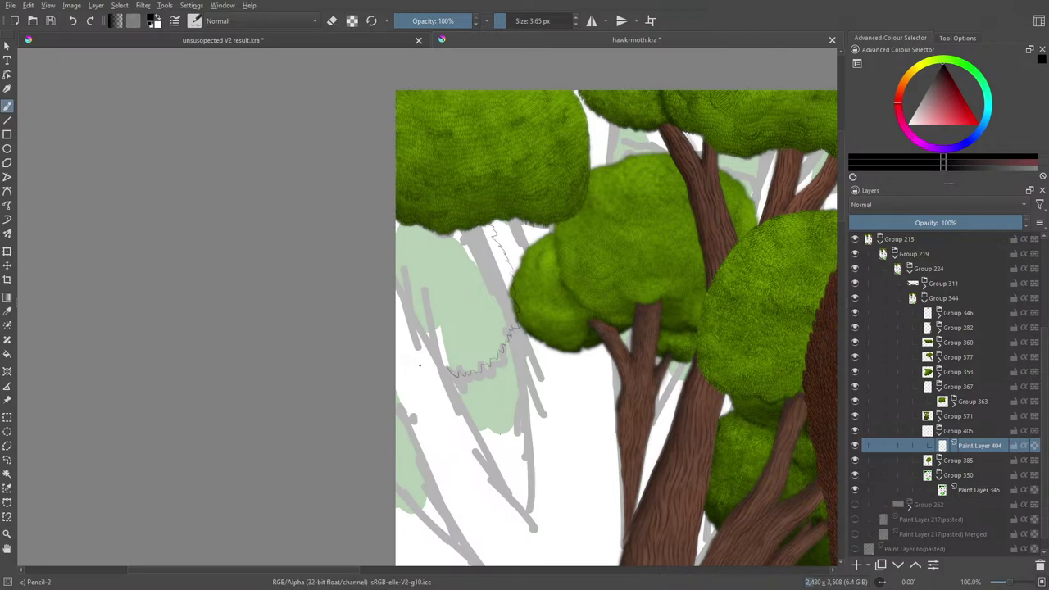
mouse_move(419, 367)
left_mouse_down()
mouse_move(413, 299)
mouse_move(447, 348)
mouse_move(447, 313)
mouse_move(448, 376)
left_mouse_up()
left_click_drag(441, 328, 446, 365)
mouse_move(444, 310)
left_mouse_down()
mouse_move(446, 363)
mouse_move(413, 314)
left_mouse_up()
mouse_move(420, 358)
left_mouse_down()
mouse_move(414, 306)
mouse_move(427, 300)
left_mouse_up()
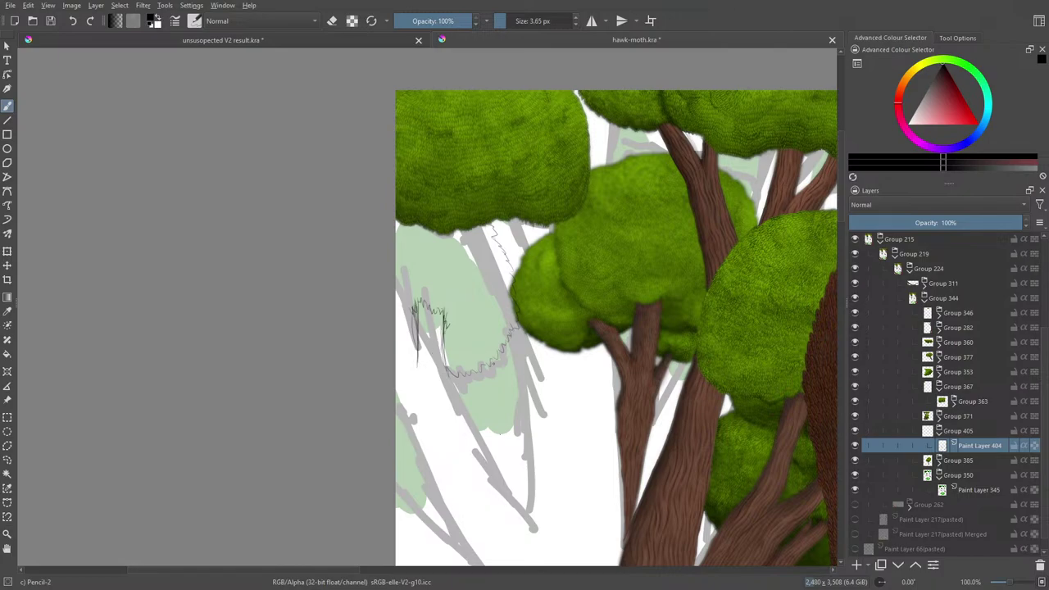
- Sketch a second outer foliage contour, loose leaf-clump marks inside the crown and branch lines at the canvas edge
mouse_move(490, 365)
left_mouse_down()
mouse_move(529, 335)
mouse_move(541, 281)
left_mouse_up()
left_click_drag(521, 239, 530, 227)
mouse_move(482, 345)
left_mouse_down()
mouse_move(501, 298)
mouse_move(491, 264)
mouse_move(449, 240)
mouse_move(456, 311)
left_mouse_up()
left_click_drag(426, 365, 397, 288)
left_click_drag(414, 334, 405, 312)
mouse_move(402, 309)
left_mouse_down()
mouse_move(396, 278)
mouse_move(398, 297)
left_mouse_up()
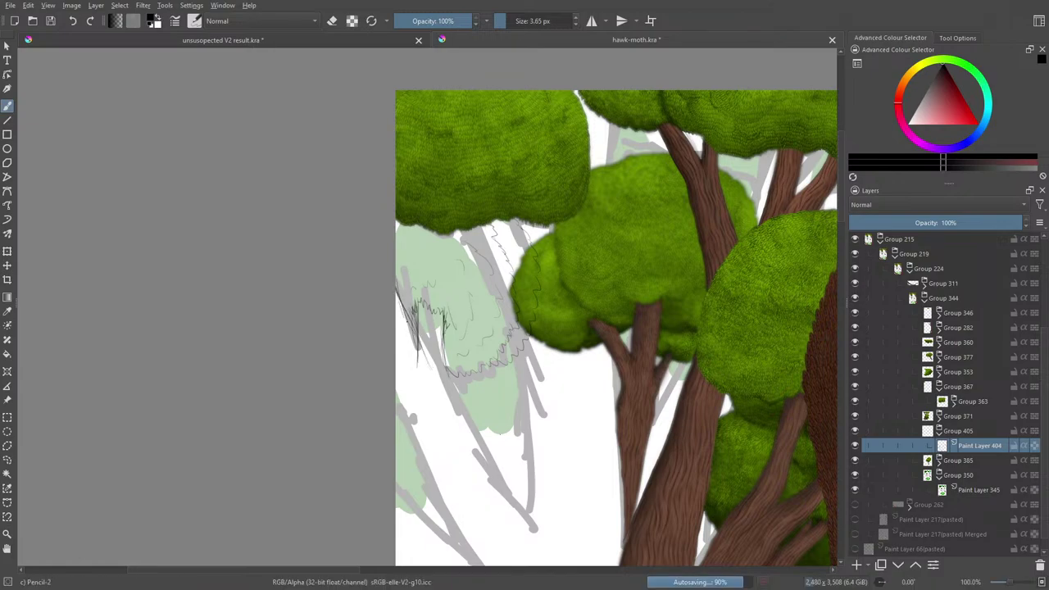
left_click_drag(414, 336, 403, 312)
- Sketch the long slanting trunk lines below the foliage along the grey rough strokes and add a small leaf mark in the crown
left_click_drag(408, 410, 423, 472)
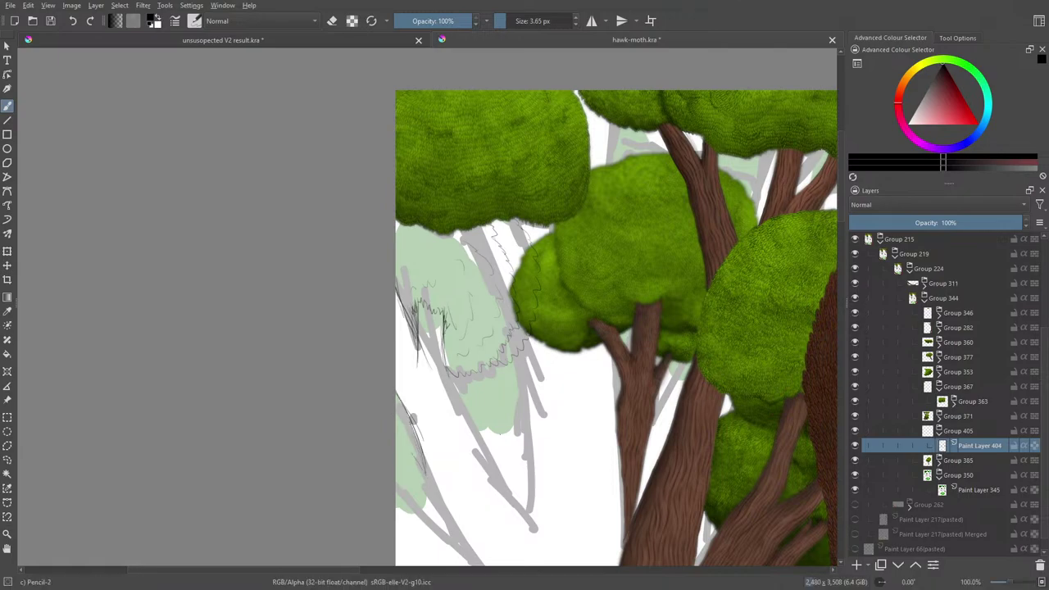
left_click_drag(415, 431, 450, 527)
left_click_drag(447, 373, 490, 478)
left_click_drag(458, 415, 532, 536)
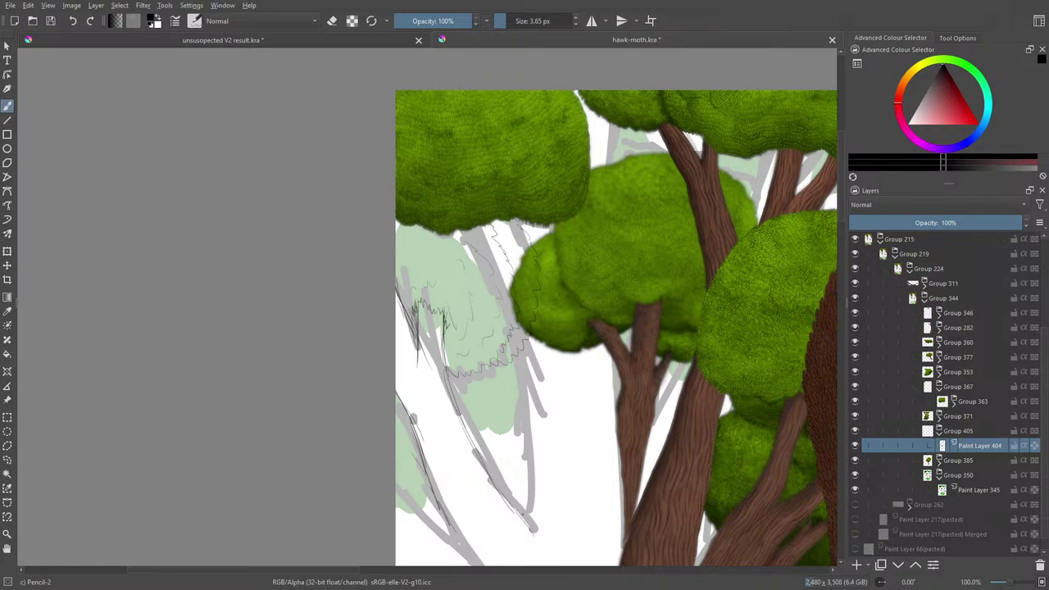
left_click_drag(415, 259, 410, 286)
- Add a new paint layer above Paint Layer 404 and lower Paint Layer 404's opacity to 52%
left_click(857, 565)
left_click(971, 460)
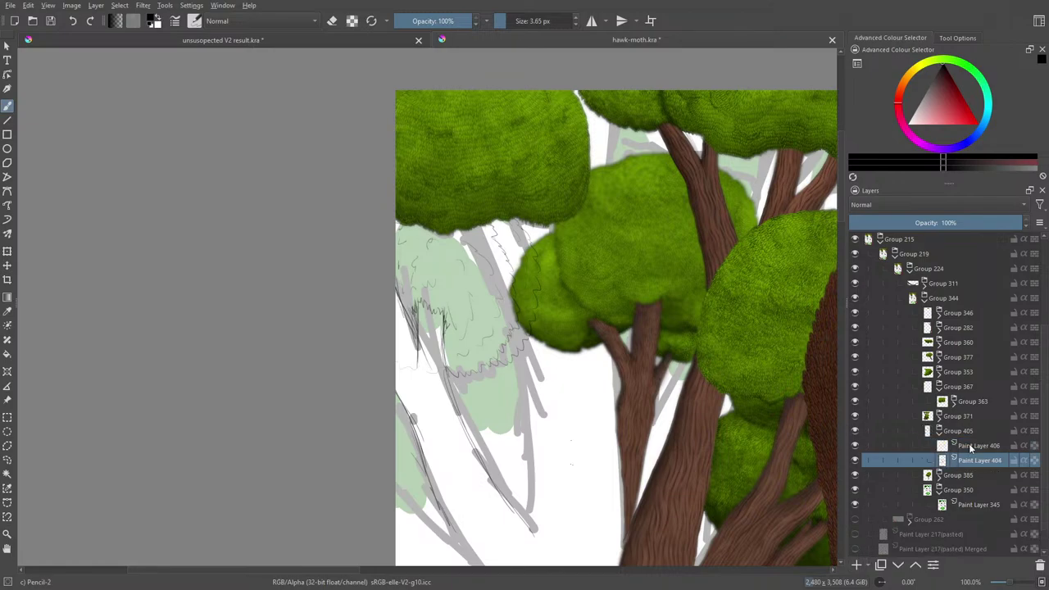
left_click(941, 223)
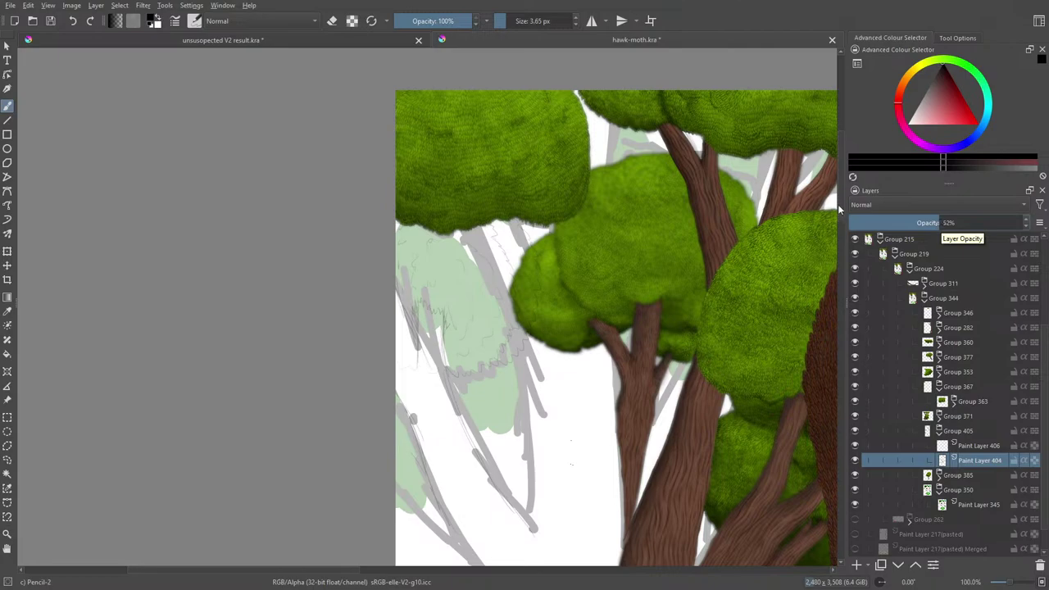
- On Paint Layer 406, redraw both vertical sides of the arched foliage gap with darker pencil lines at 282.8% zoom
scroll(615, 369, "down", 1)
scroll(574, 451, "up", 2)
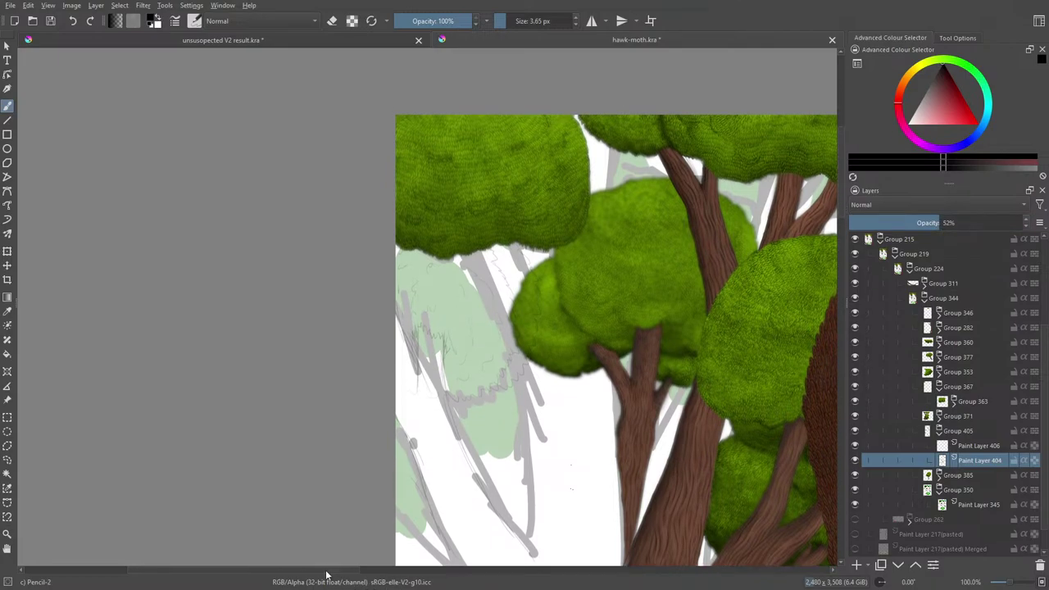
scroll(327, 576, "left", 3)
scroll(1010, 578, "up", 3)
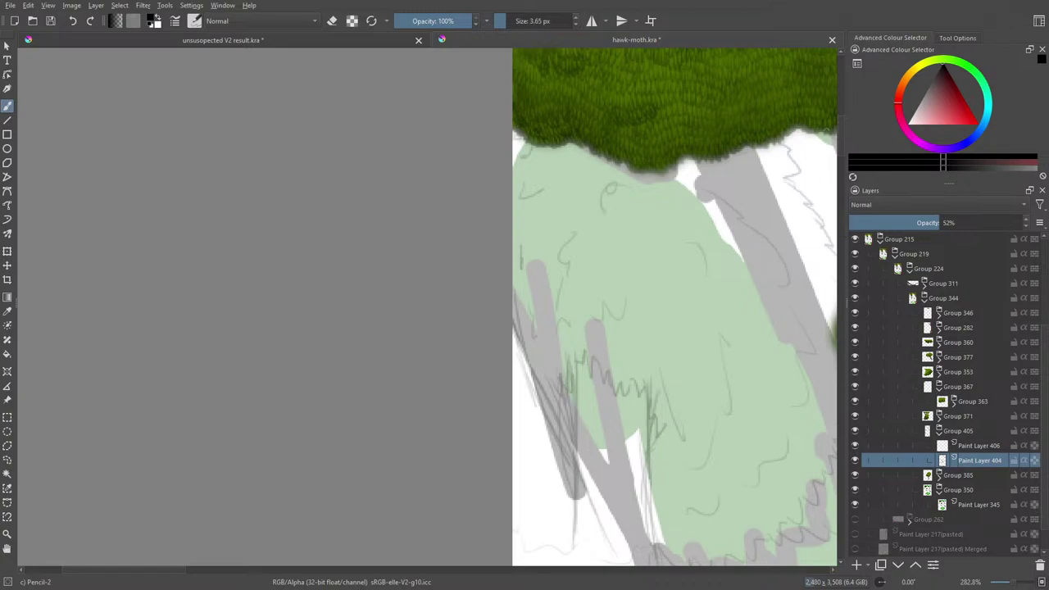
scroll(841, 136, "down", 2)
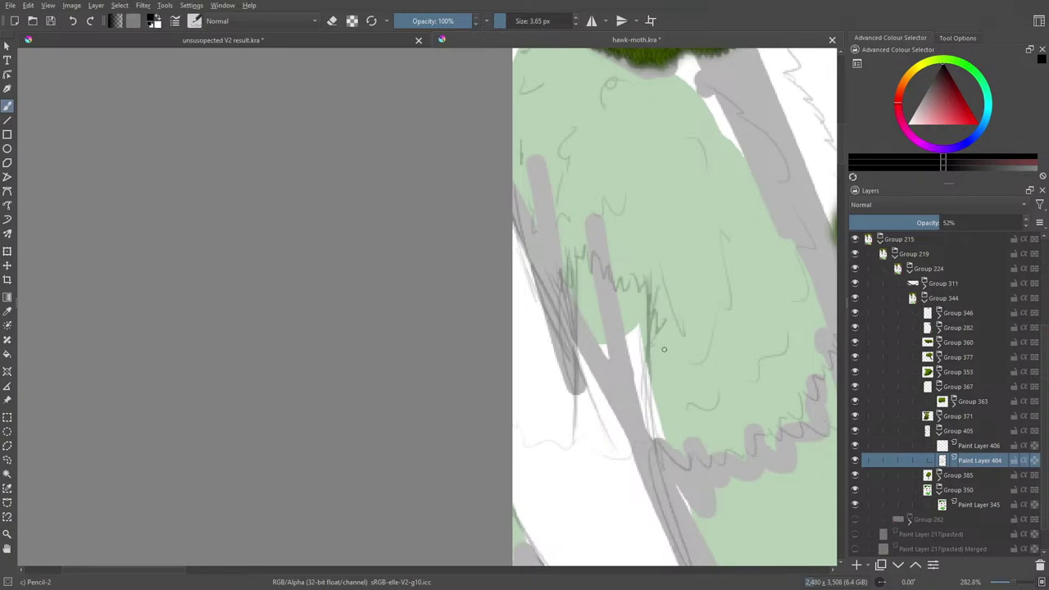
left_click(977, 445)
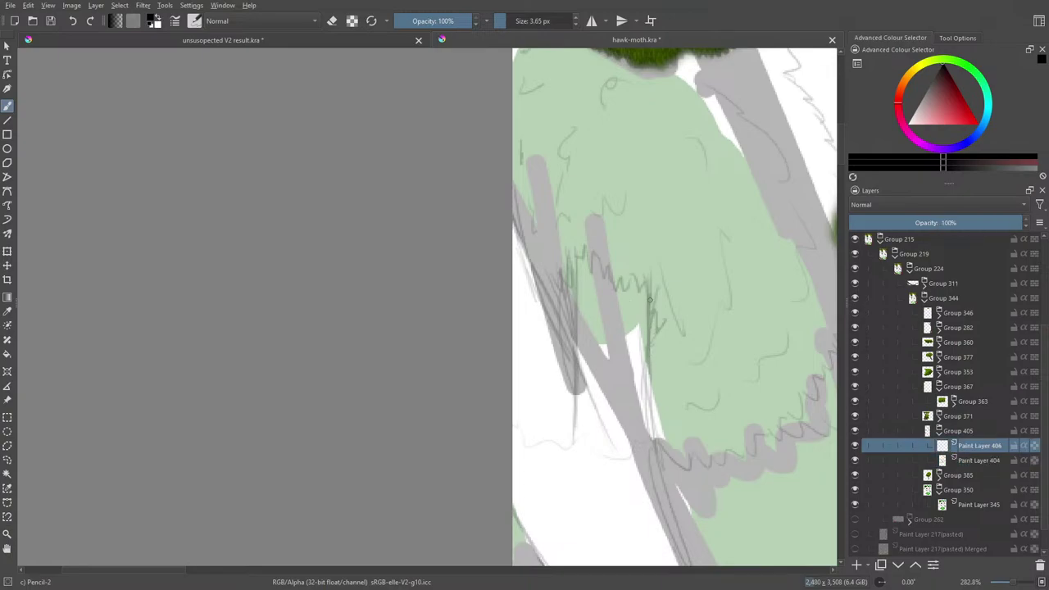
left_click_drag(650, 318, 655, 469)
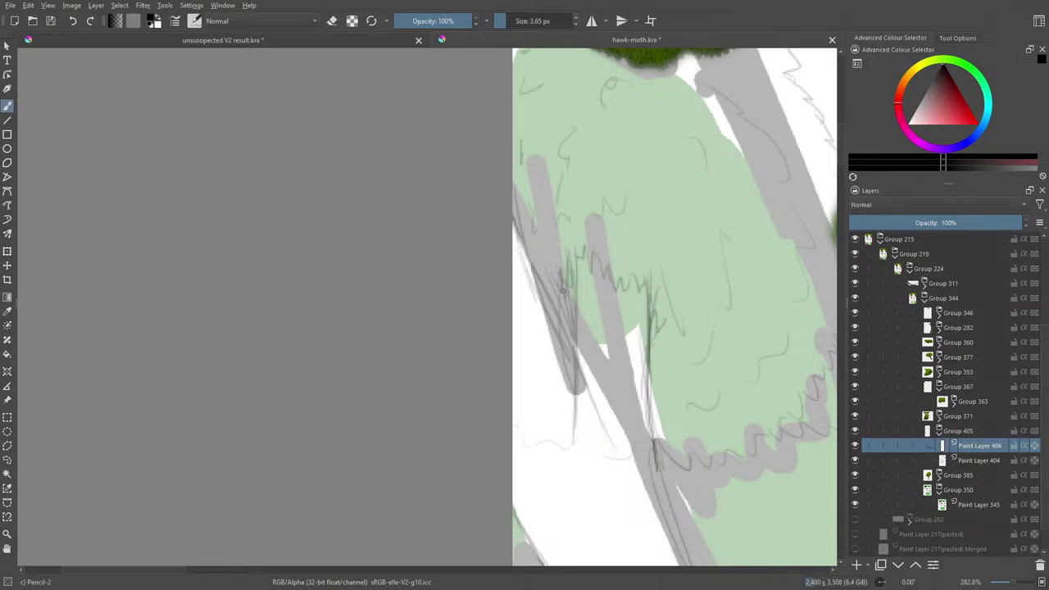
left_click_drag(563, 292, 574, 394)
left_click_drag(565, 357, 582, 453)
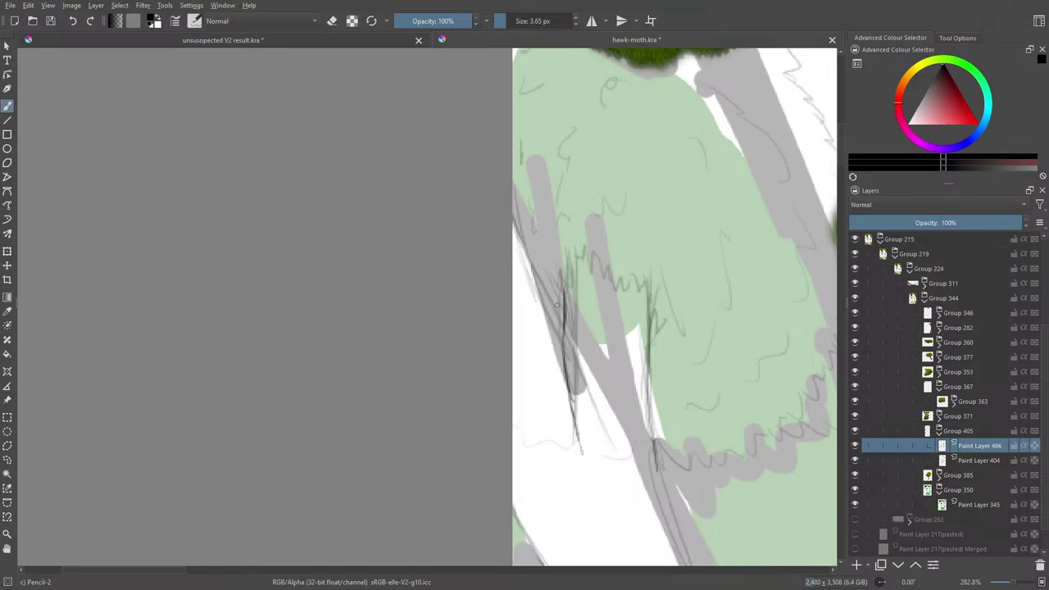
- Outline the foliage with tight zigzag strokes over the arched gap, along the crown's lower edge and up between the painted canopies
mouse_move(561, 306)
left_mouse_down()
mouse_move(569, 267)
mouse_move(585, 254)
mouse_move(613, 280)
mouse_move(621, 272)
left_mouse_up()
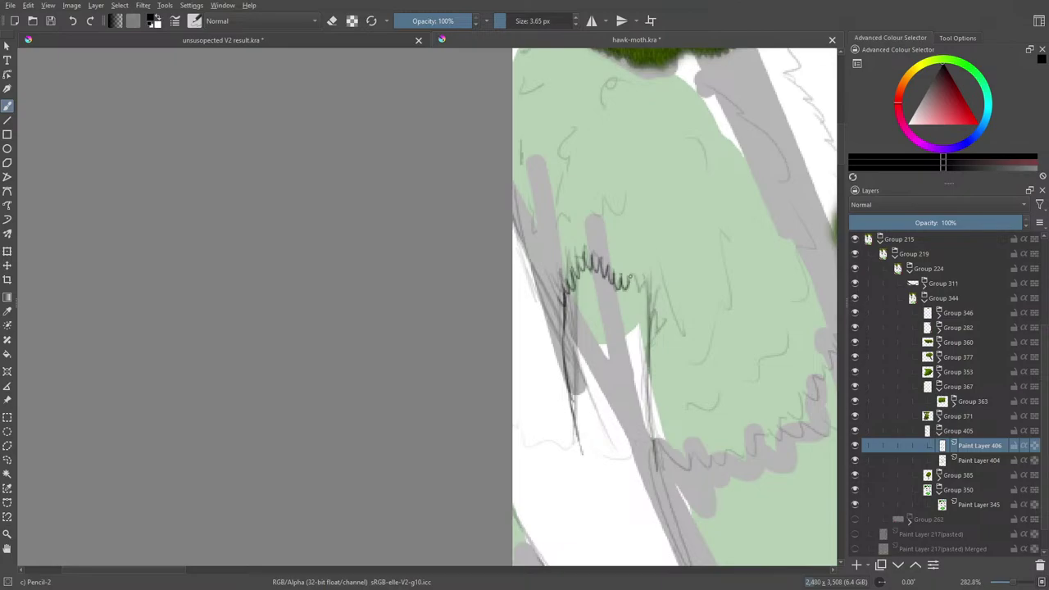
mouse_move(631, 278)
left_mouse_down()
mouse_move(653, 289)
mouse_move(665, 328)
left_mouse_up()
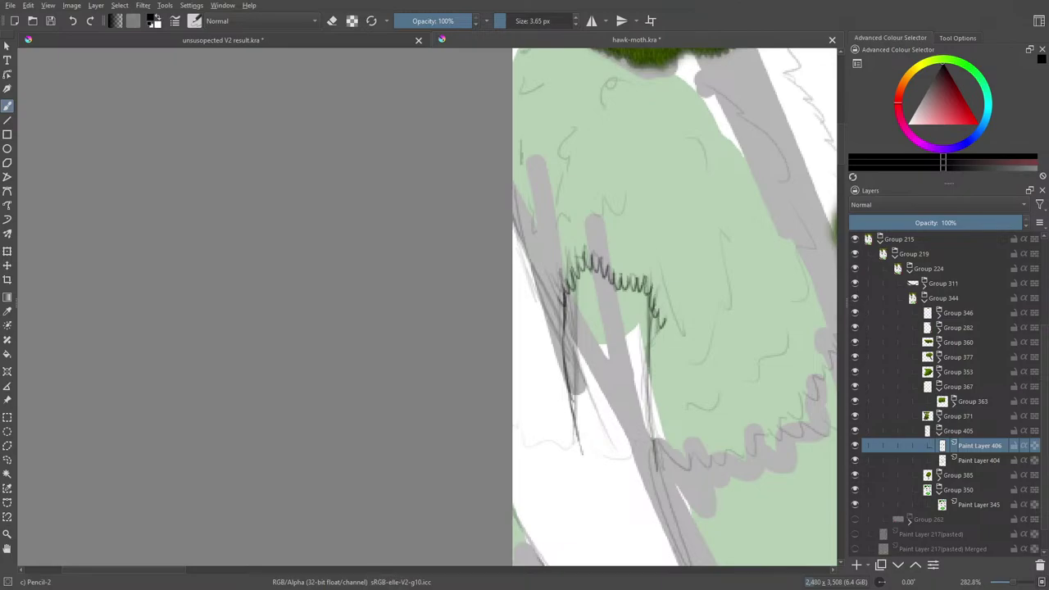
left_click_drag(163, 571, 202, 570)
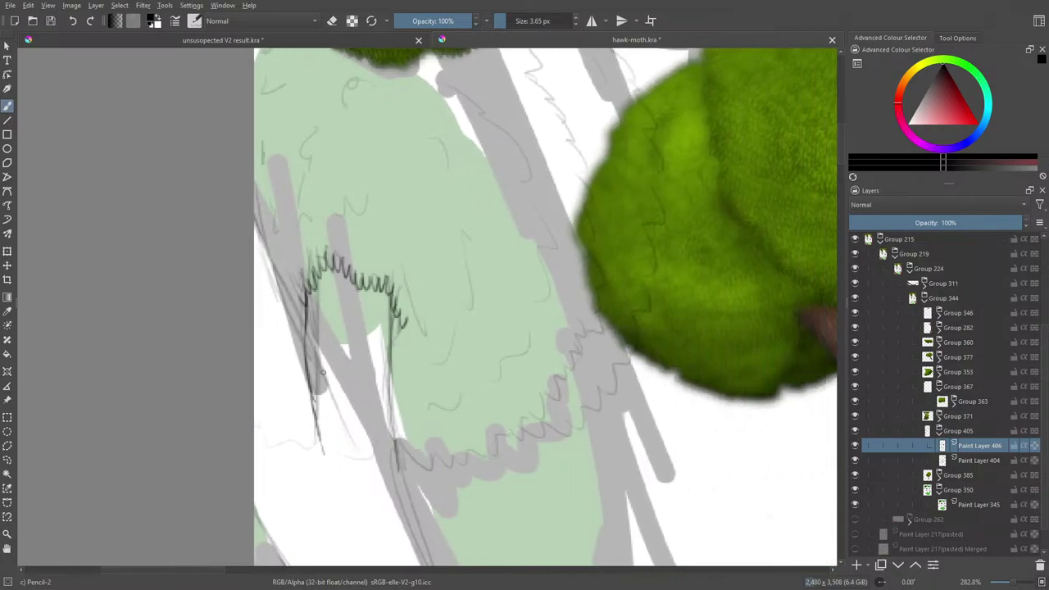
mouse_move(400, 450)
left_mouse_down()
mouse_move(451, 460)
mouse_move(543, 426)
mouse_move(575, 428)
mouse_move(616, 389)
mouse_move(635, 347)
left_mouse_up()
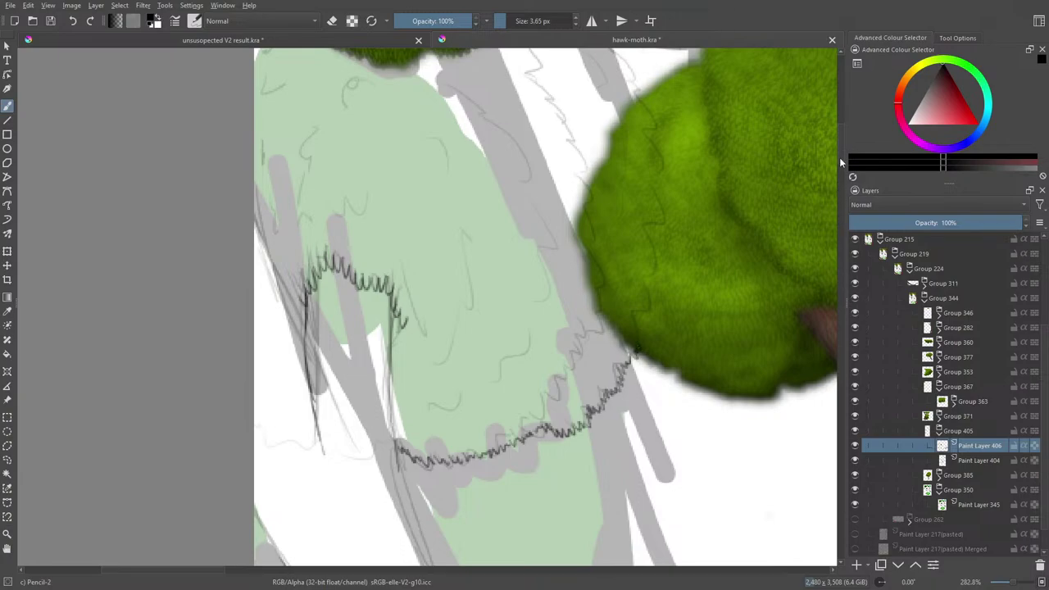
scroll(840, 157, "up", 4)
mouse_move(641, 224)
left_mouse_down()
mouse_move(625, 181)
mouse_move(585, 144)
left_mouse_up()
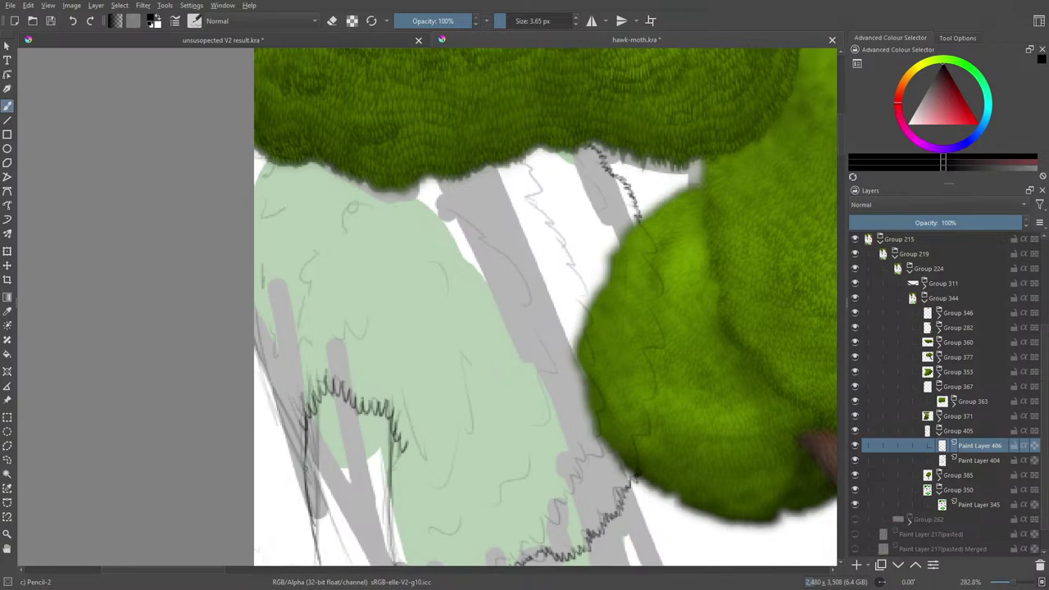
- Draw dark slanting branch lines from the canvas edge down to the side of the arched gap
left_click_drag(306, 470, 255, 359)
left_click_drag(276, 409, 256, 374)
left_click_drag(293, 499, 297, 280)
mouse_move(303, 233)
left_mouse_down()
mouse_move(308, 331)
mouse_move(312, 321)
left_mouse_up()
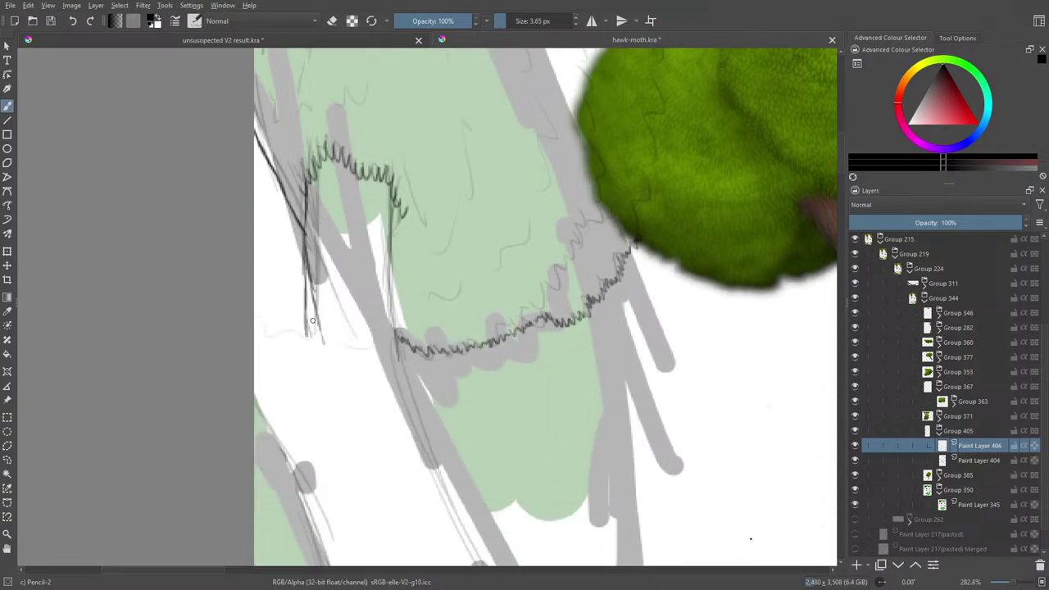
- Erase the overshooting line ends below the branch with Eraser Circle and return to the Pencil-2 brush
key("e")
mouse_move(316, 282)
left_mouse_down()
mouse_move(320, 339)
mouse_move(321, 304)
left_mouse_up()
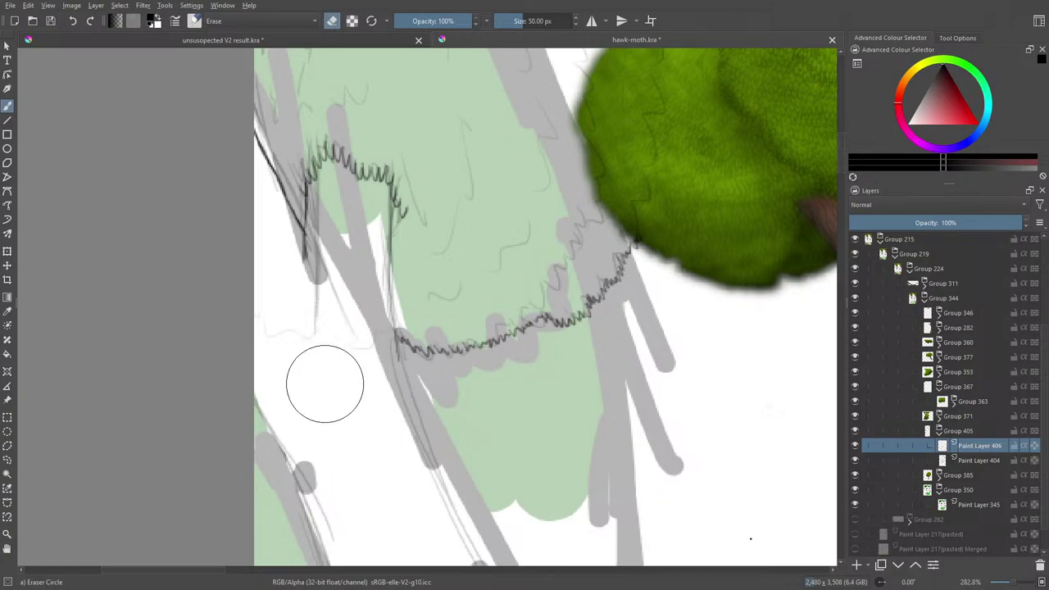
key("e")
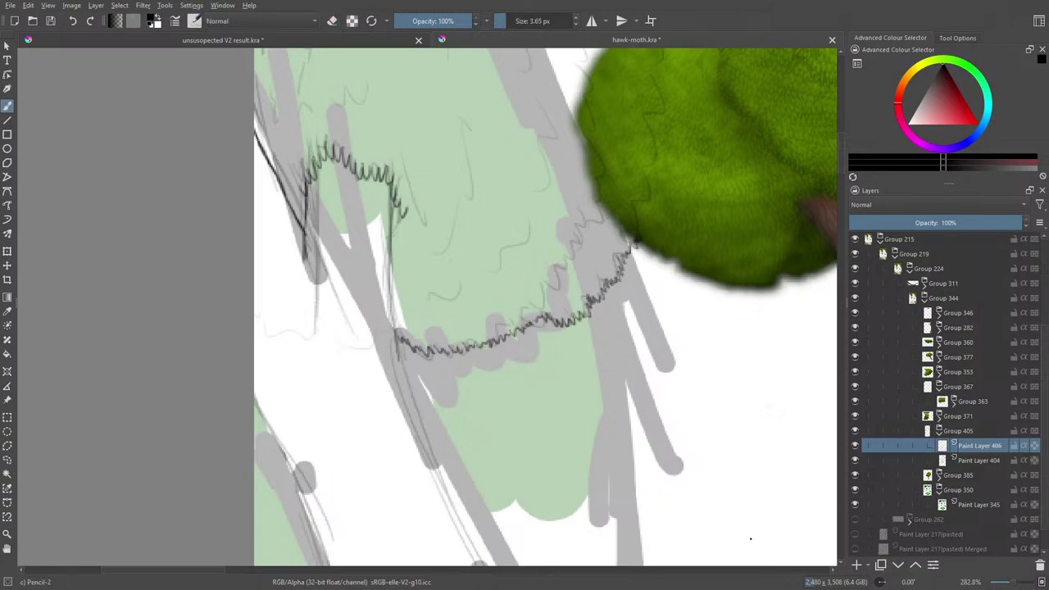
- Redraw the outer side of the arched foliage gap with darker vertical pencil lines and extend the slanting branch line to it
right_click(260, 172)
right_click(260, 171)
left_click_drag(318, 182, 314, 219)
left_click_drag(318, 179, 313, 332)
left_click_drag(308, 233, 320, 257)
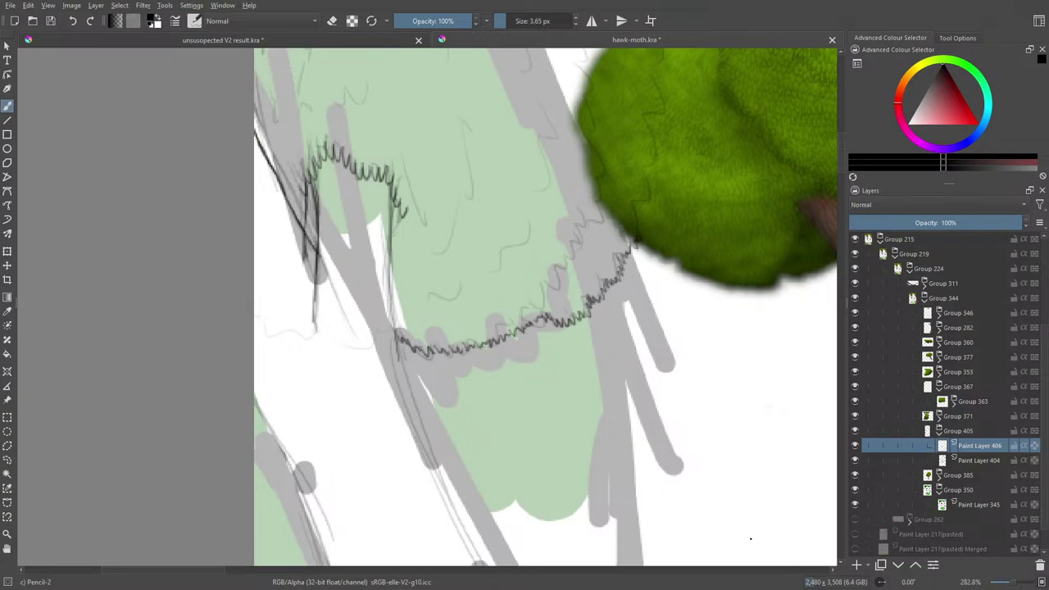
- Erase the stray vertical lines beside the gap's outer side with Eraser Circle at 8.35 px and return to the Pencil-2 brush
key("e")
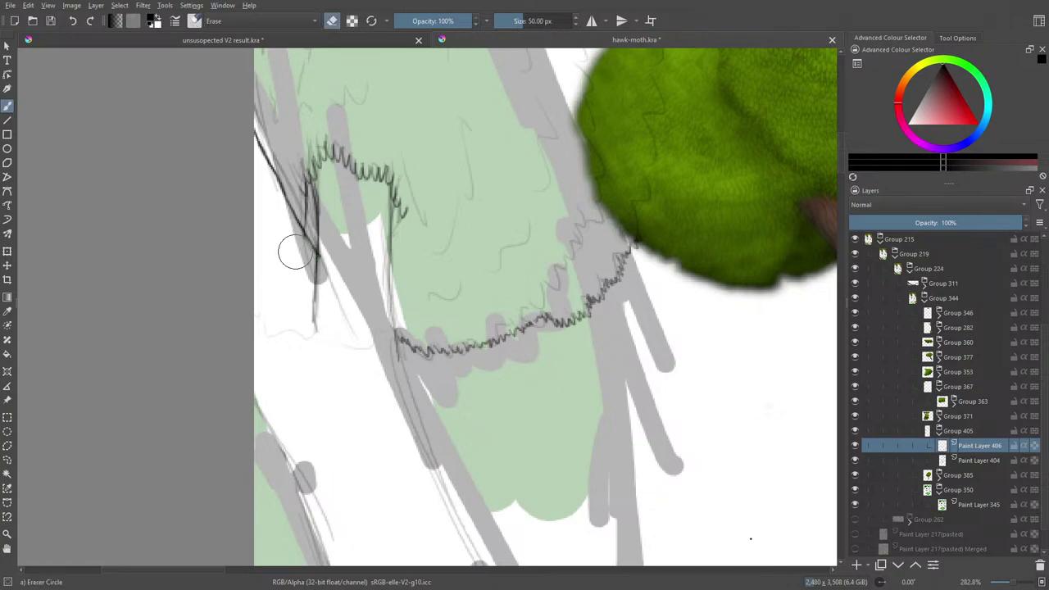
left_click_drag(522, 14, 509, 14)
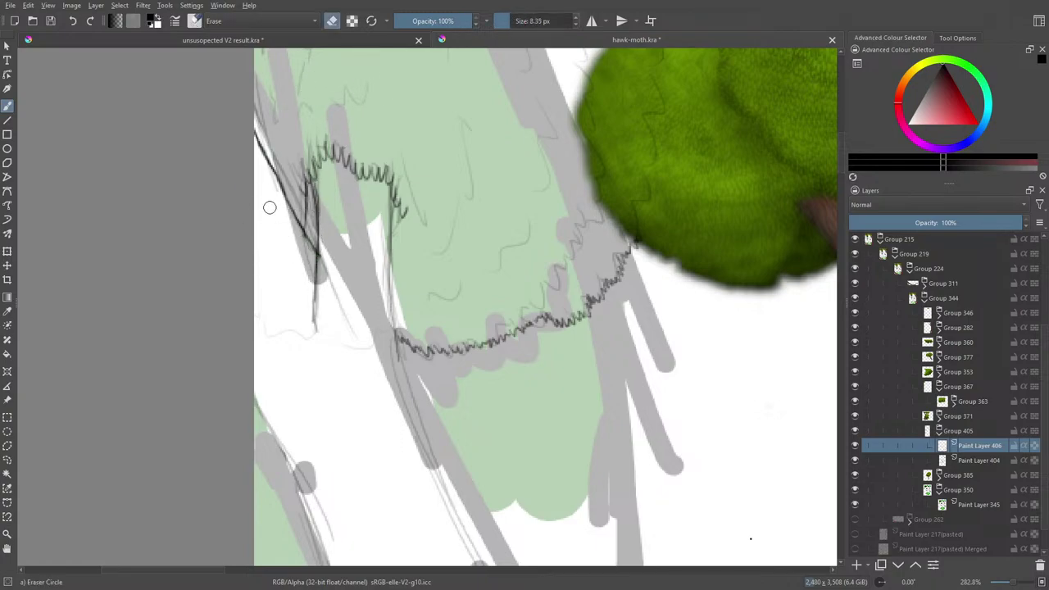
mouse_move(287, 223)
left_mouse_down()
mouse_move(308, 211)
mouse_move(302, 185)
left_mouse_up()
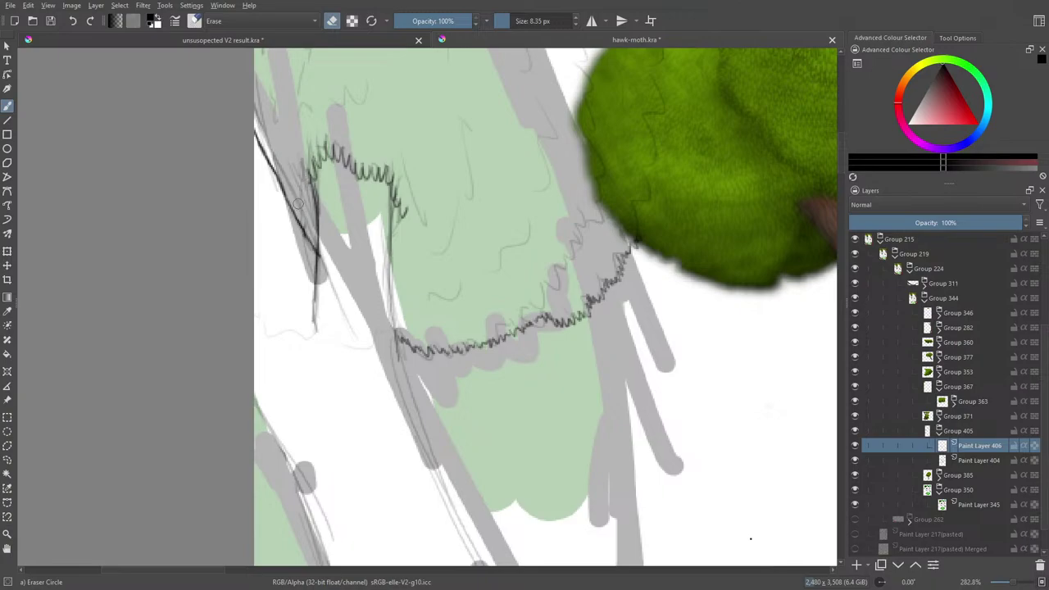
key("e")
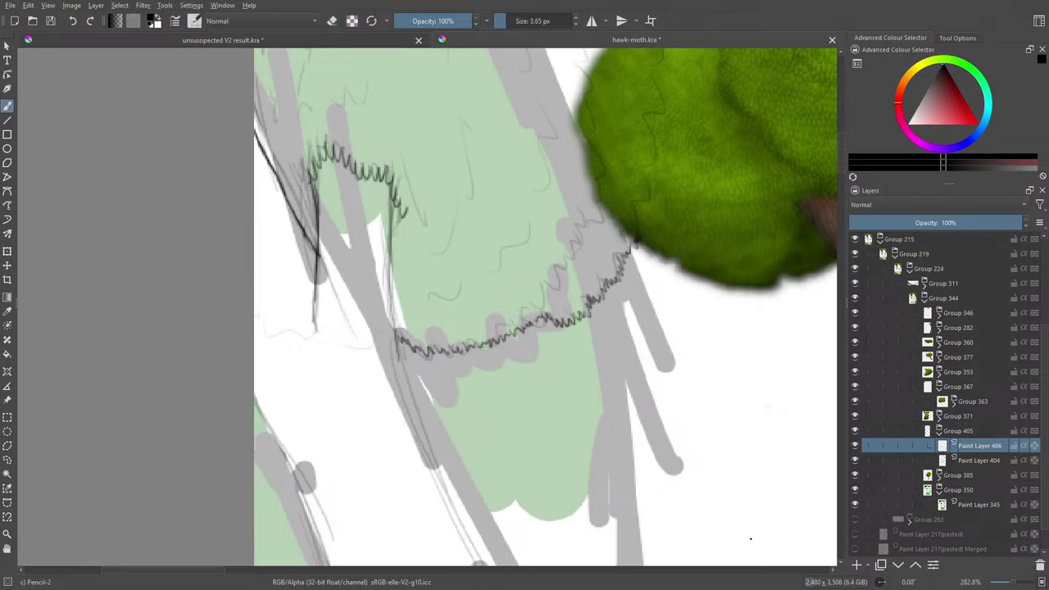
- Pencil short zigzag leaf marks between the arch and the slanting branch, and erase the surplus marks below the first row
mouse_move(310, 179)
left_mouse_down()
mouse_move(287, 195)
mouse_move(315, 231)
left_mouse_up()
key("e")
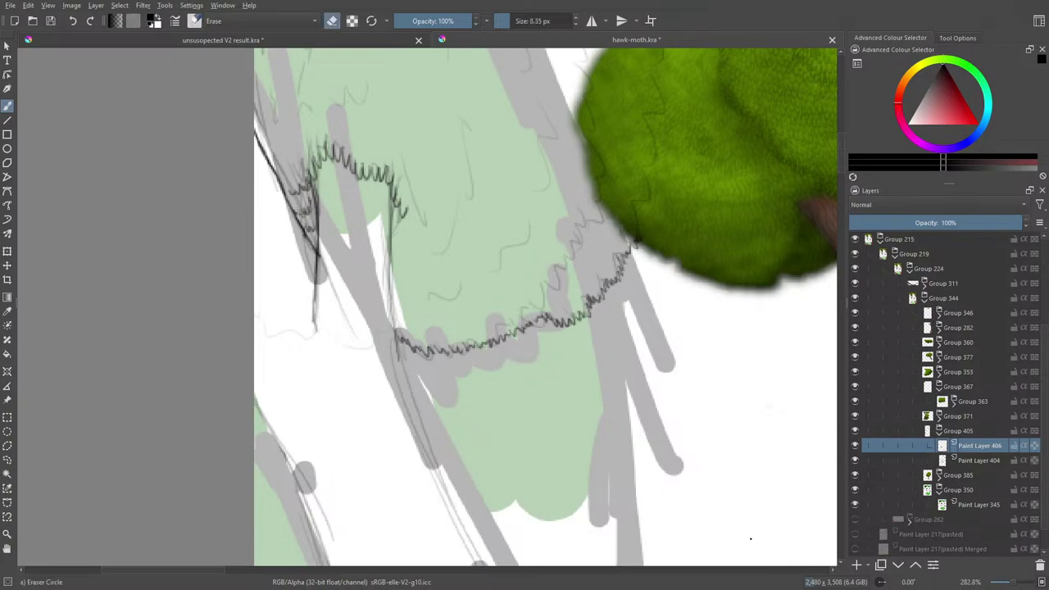
mouse_move(303, 205)
left_mouse_down()
mouse_move(313, 235)
mouse_move(299, 214)
left_mouse_up()
key("/")
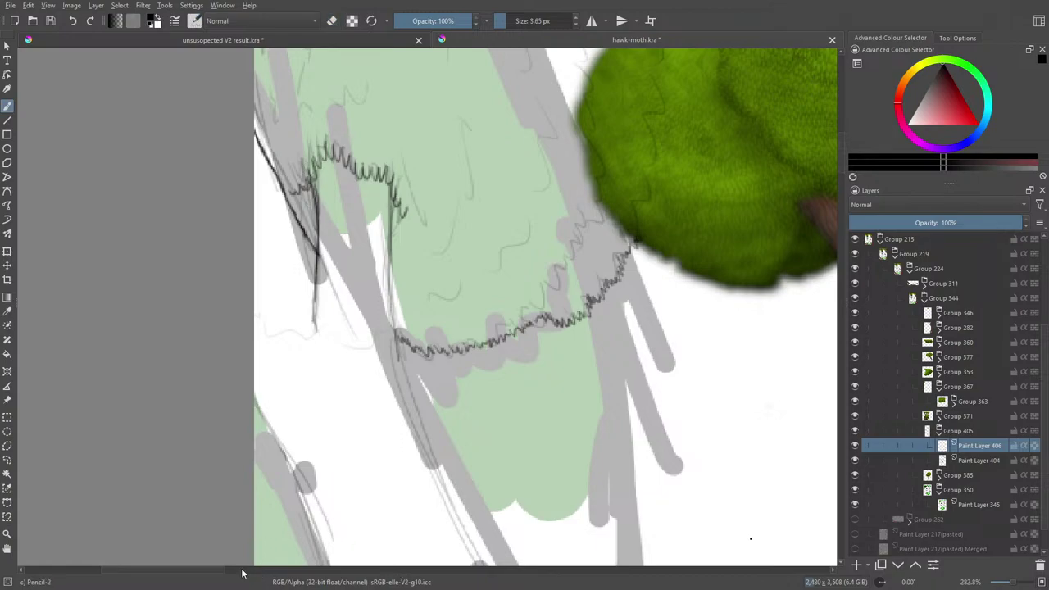
- Fill the narrow wedge between the slanting branch and the arched gap's outer side with dense leaf marks
scroll(173, 576, "left", 3)
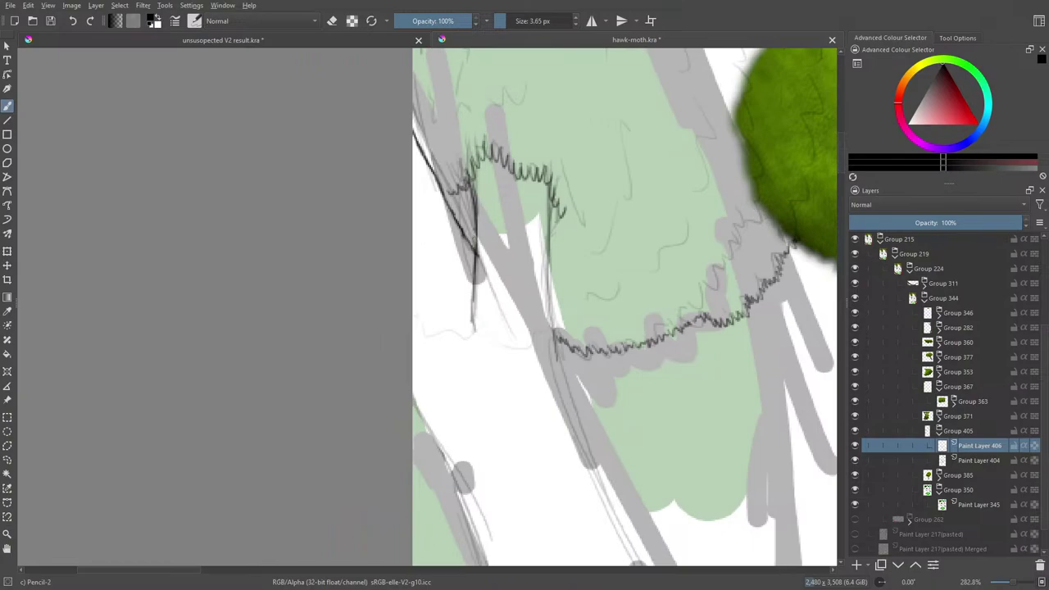
mouse_move(475, 239)
left_mouse_down()
mouse_move(469, 247)
mouse_move(463, 234)
mouse_move(469, 215)
mouse_move(453, 210)
mouse_move(452, 201)
mouse_move(467, 205)
mouse_move(462, 190)
mouse_move(450, 191)
left_mouse_up()
mouse_move(454, 206)
left_mouse_down()
mouse_move(444, 191)
mouse_move(460, 191)
left_mouse_up()
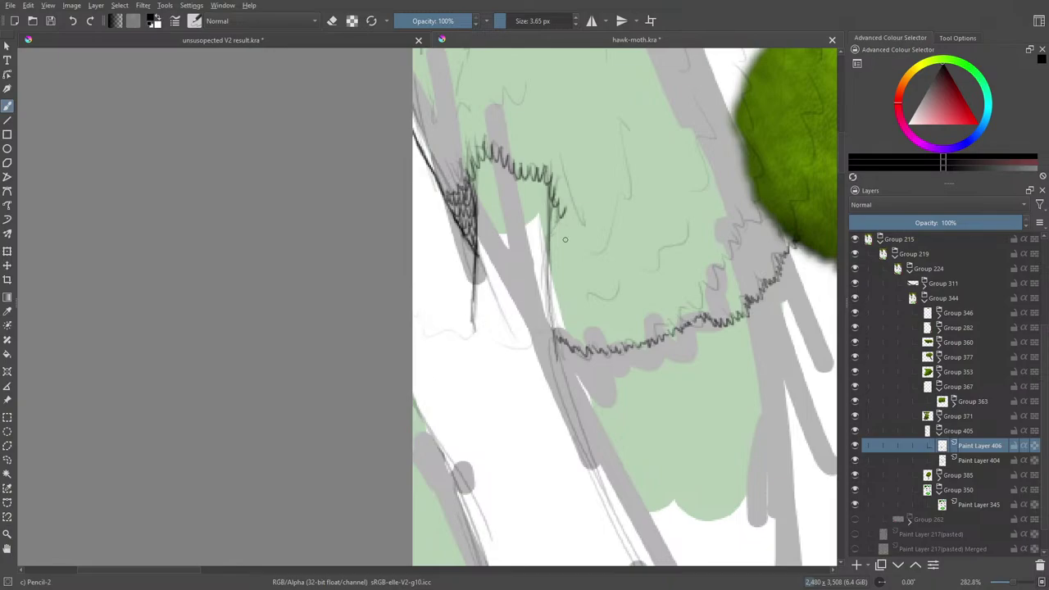
- Darken the gap's inner side down onto the trunk line and thicken the crown's lower edge with a row of zigzag leaf marks
left_click_drag(554, 331, 595, 347)
left_click_drag(548, 256, 570, 380)
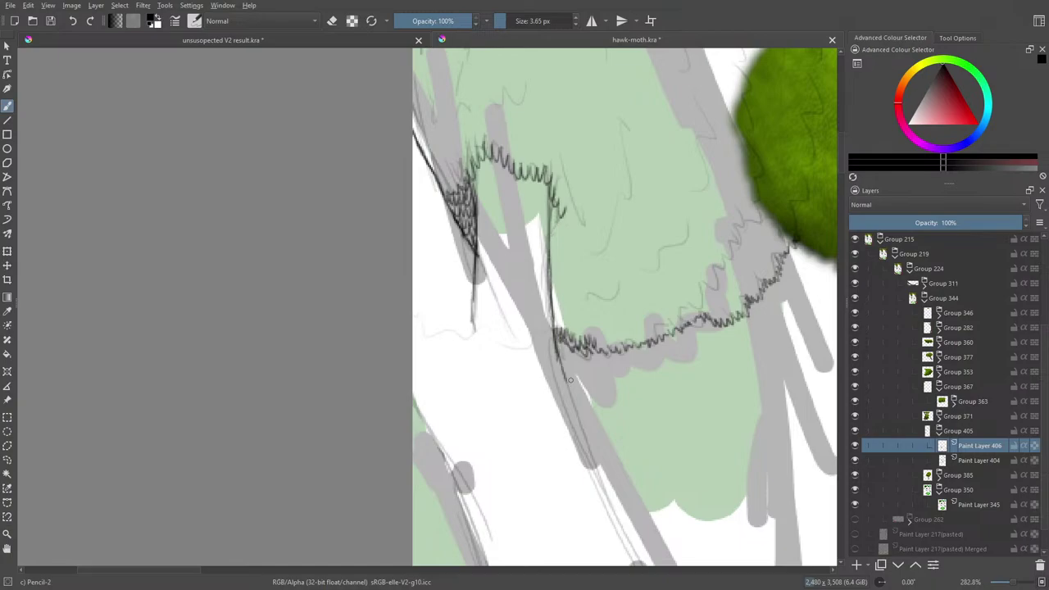
left_click_drag(598, 345, 664, 327)
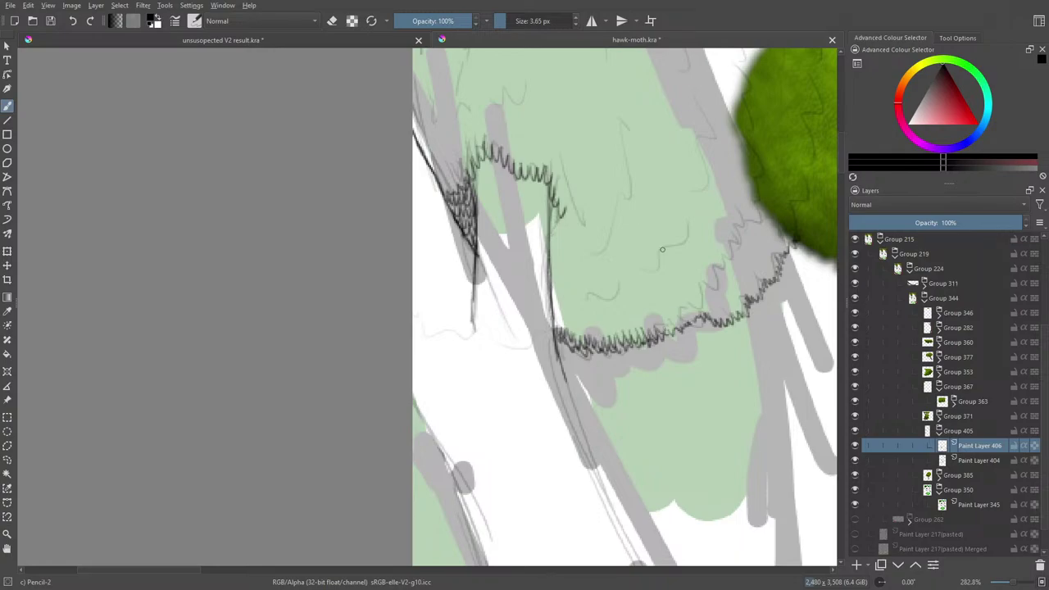
- On Paint Layer 406, stack rows of small leaf marks above the crown's lower edge, from the gap toward the painted canopy
left_click(976, 461)
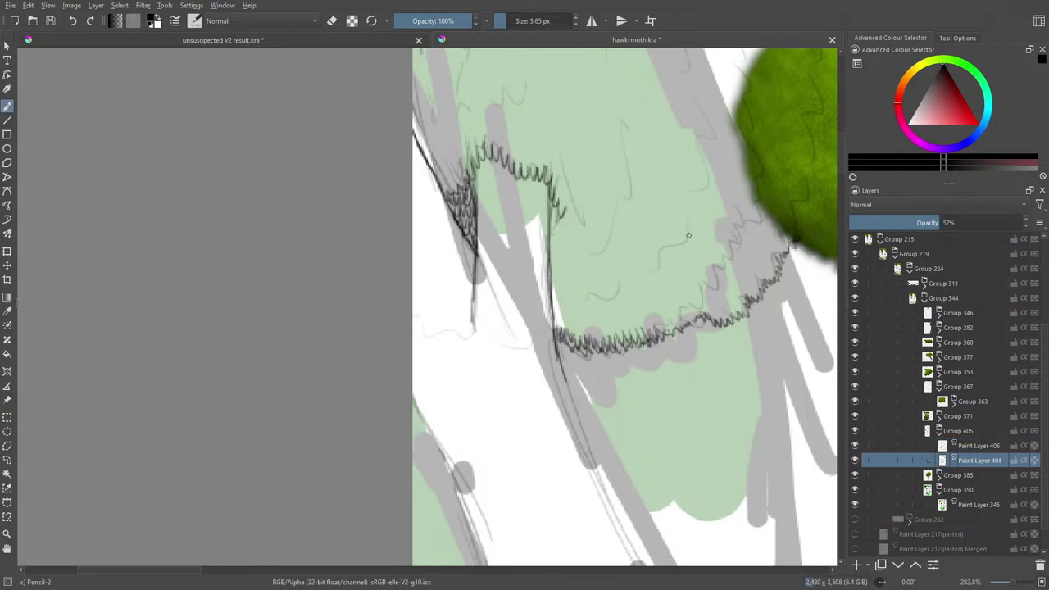
left_click(963, 445)
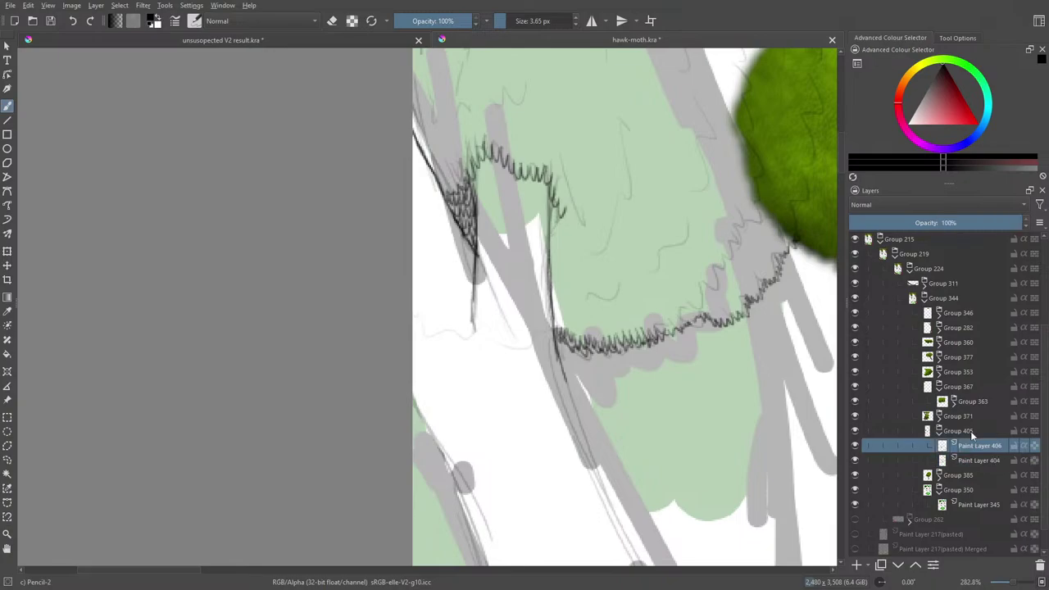
mouse_move(626, 286)
left_mouse_down()
mouse_move(587, 303)
mouse_move(563, 293)
mouse_move(558, 303)
mouse_move(601, 309)
mouse_move(567, 302)
mouse_move(621, 308)
mouse_move(631, 291)
mouse_move(611, 322)
mouse_move(610, 313)
mouse_move(563, 317)
mouse_move(553, 304)
mouse_move(557, 332)
mouse_move(631, 317)
mouse_move(631, 285)
mouse_move(626, 332)
mouse_move(677, 289)
left_mouse_up()
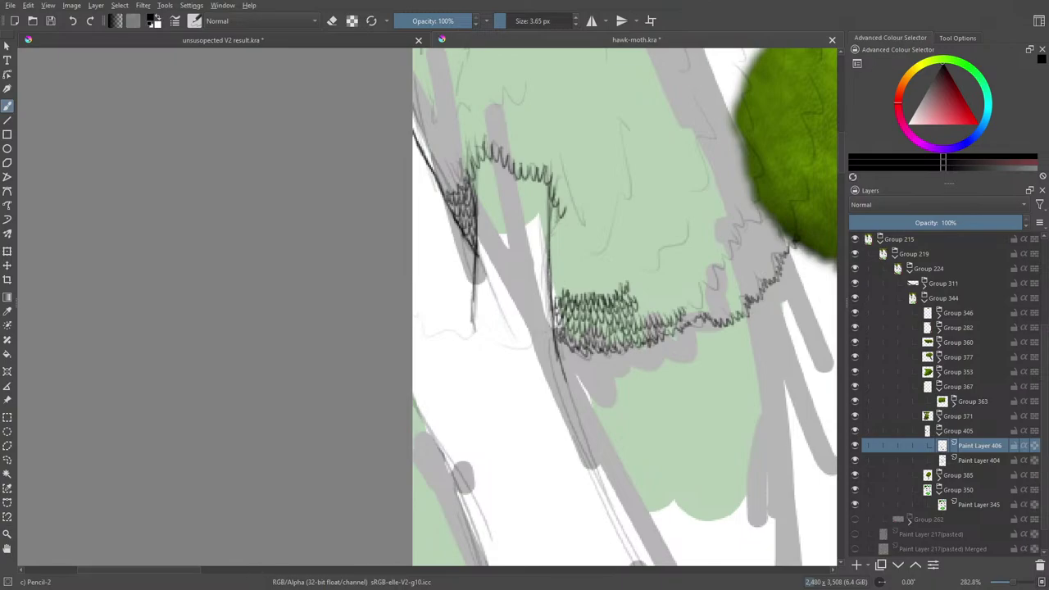
mouse_move(164, 569)
left_mouse_down()
mouse_move(246, 566)
mouse_move(207, 571)
left_mouse_up()
mouse_move(439, 324)
left_mouse_down()
mouse_move(457, 303)
mouse_move(484, 303)
left_mouse_up()
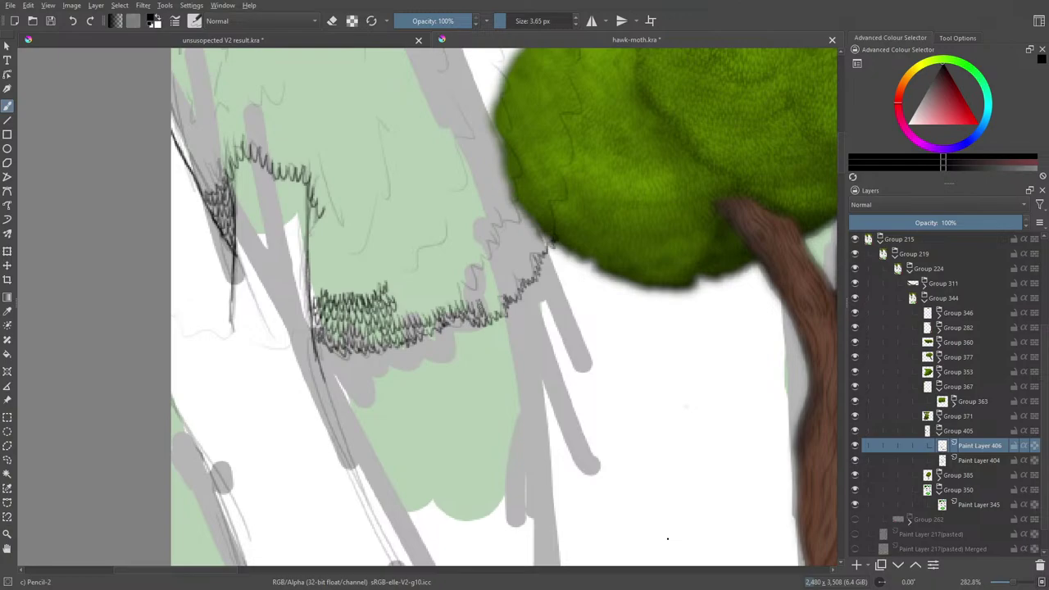
- Check Paint Layer 406 by hiding and showing it, and erase the stray dots on the white area below the crown at 200% zoom
left_click(855, 447)
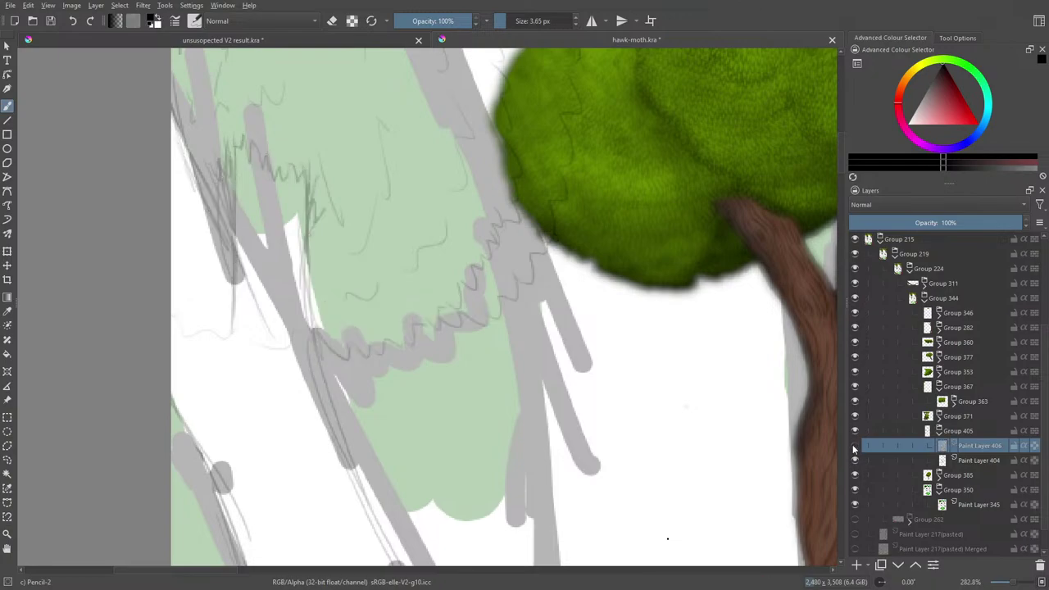
left_click(855, 448)
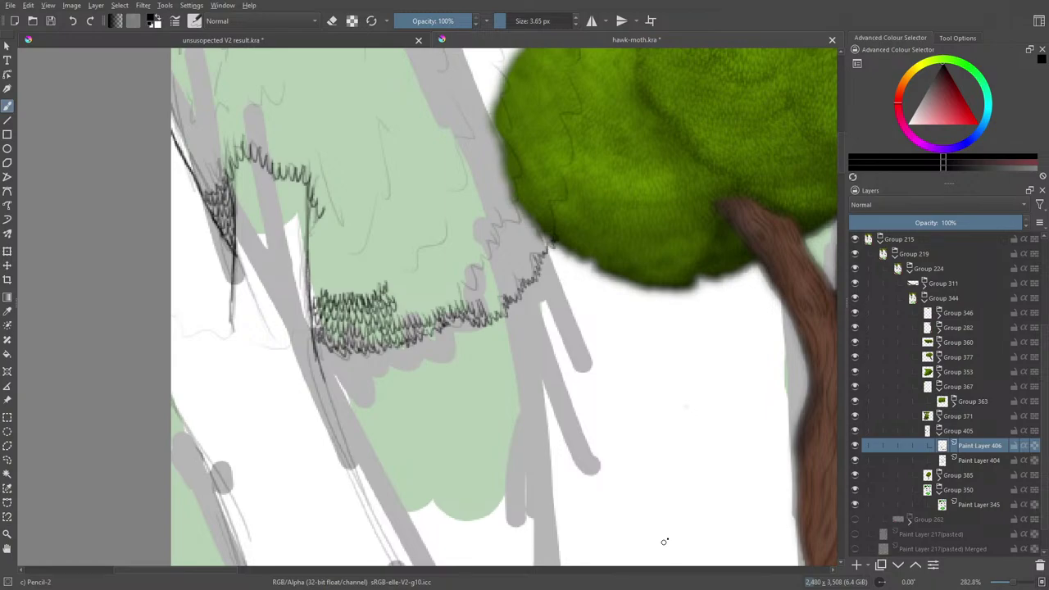
mouse_move(1014, 583)
left_mouse_down()
mouse_move(1004, 583)
mouse_move(1013, 585)
left_mouse_up()
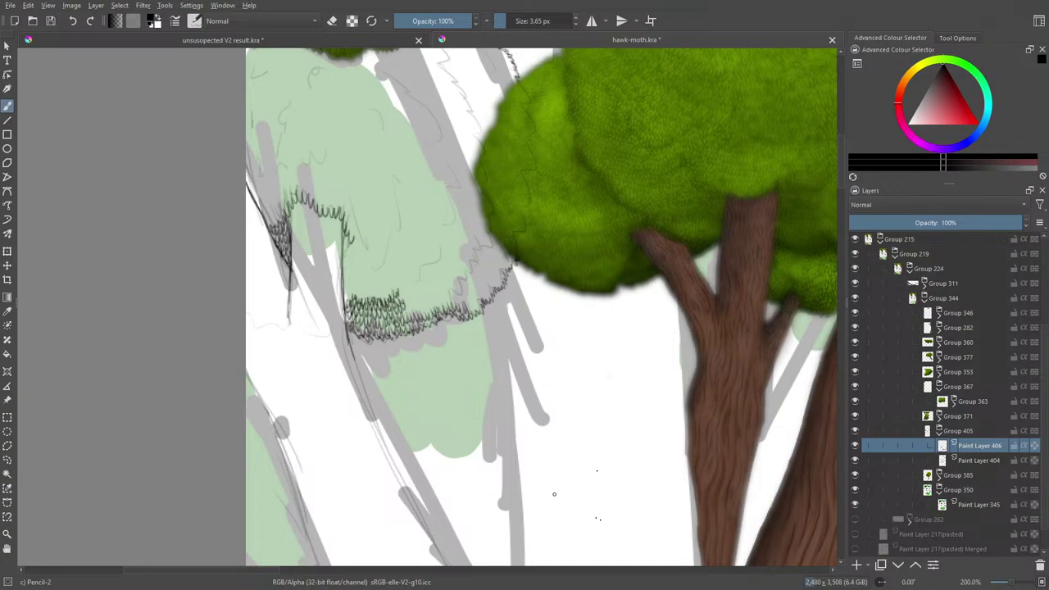
left_click_drag(597, 456, 598, 540)
key("e")
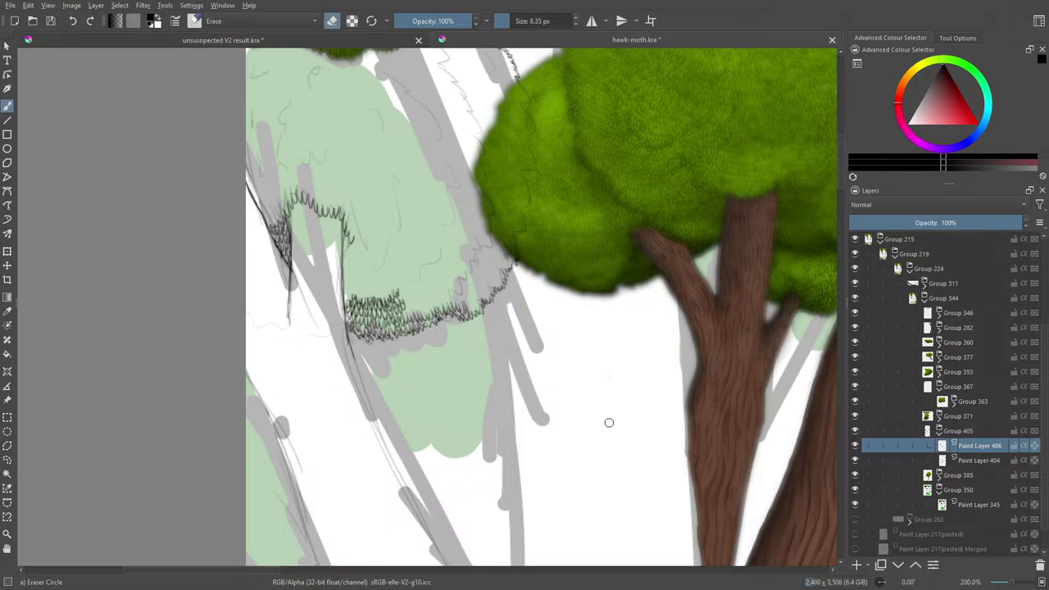
key("slash")
- Extend the leaf rows to the painted canopy and trace the crown's far edge over it with a dark zigzag line
mouse_move(471, 307)
left_mouse_down()
mouse_move(473, 293)
mouse_move(501, 279)
mouse_move(510, 249)
left_mouse_up()
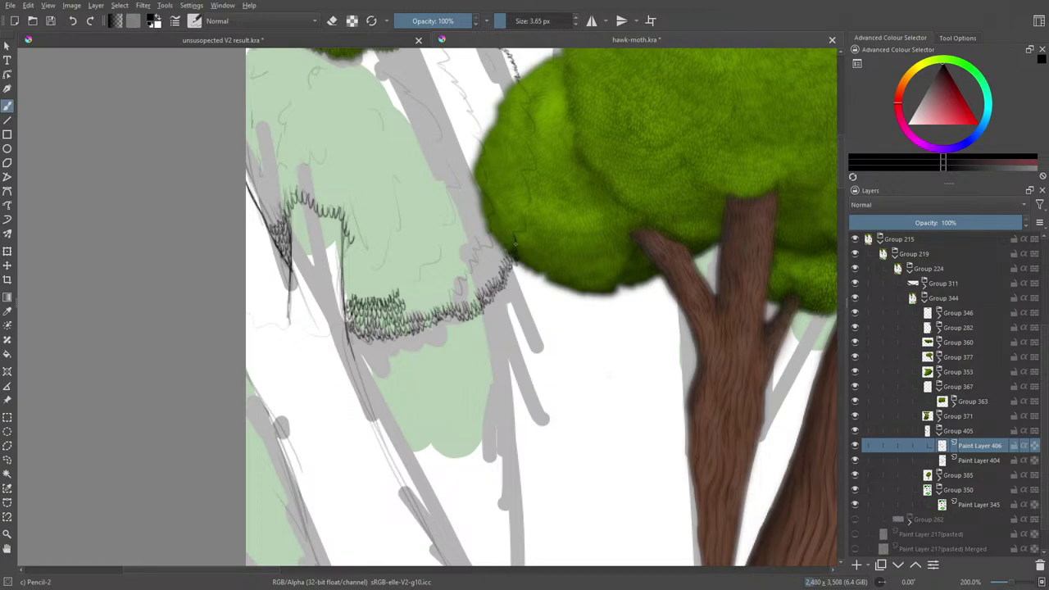
left_click_drag(505, 251, 490, 277)
mouse_move(481, 273)
left_mouse_down()
mouse_move(471, 300)
mouse_move(462, 287)
mouse_move(456, 302)
mouse_move(402, 313)
mouse_move(496, 262)
mouse_move(532, 195)
mouse_move(532, 147)
left_mouse_up()
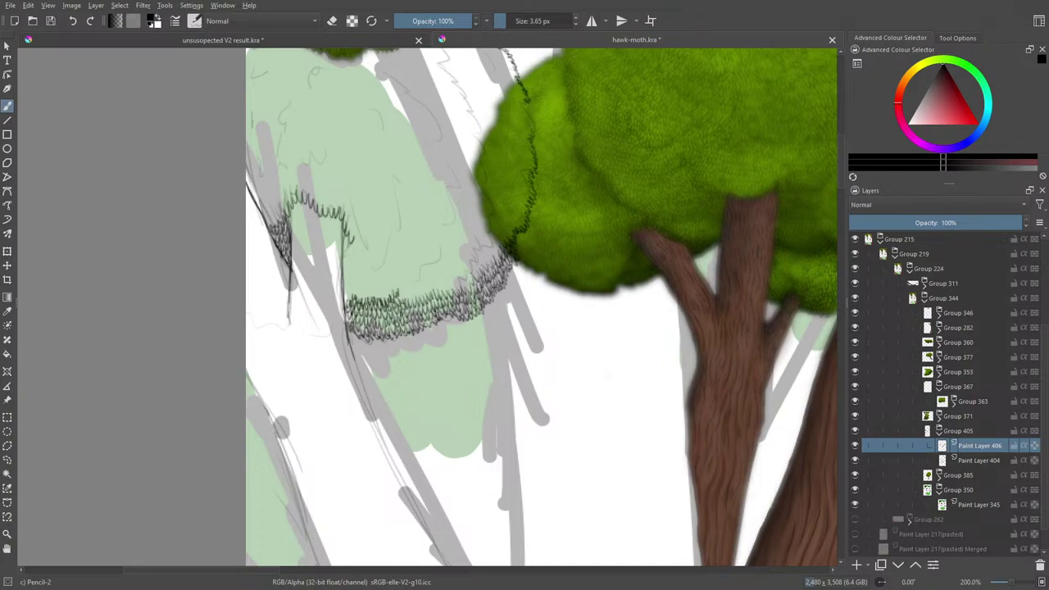
left_click_drag(523, 103, 532, 131)
- Build up the leaf band along the crown's bottom with further rows of small marks from the gap to the painted canopy
left_click_drag(841, 167, 837, 158)
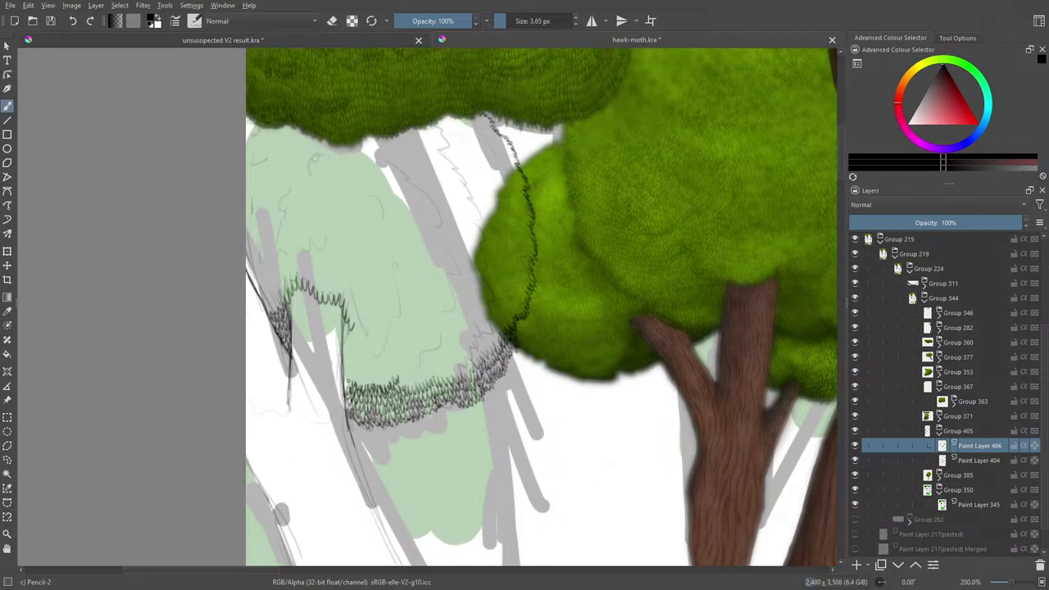
left_click_drag(415, 373, 453, 335)
mouse_move(416, 367)
left_mouse_down()
mouse_move(402, 383)
mouse_move(447, 357)
left_mouse_up()
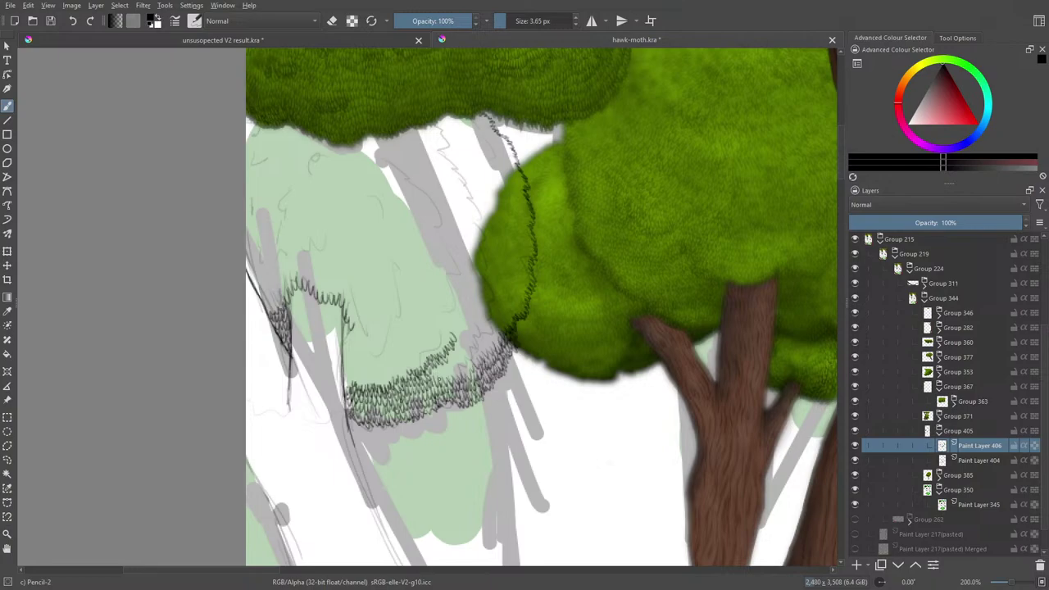
mouse_move(433, 374)
left_mouse_down()
mouse_move(455, 363)
mouse_move(463, 373)
mouse_move(496, 339)
mouse_move(487, 335)
mouse_move(441, 370)
mouse_move(485, 326)
mouse_move(456, 351)
mouse_move(469, 321)
left_mouse_up()
right_click(416, 199)
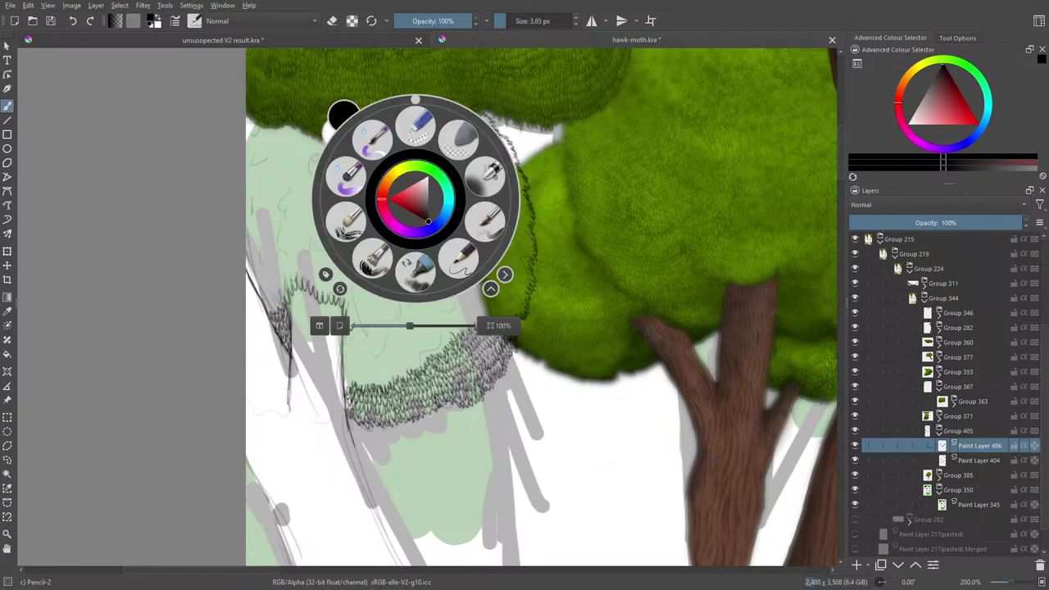
right_click(301, 164)
left_click(396, 349)
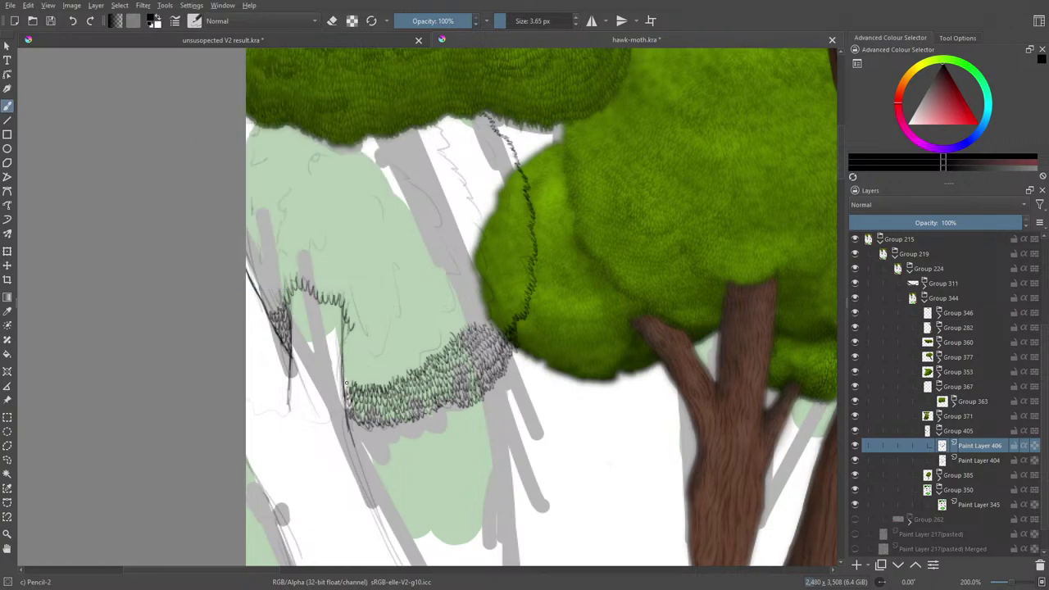
mouse_move(347, 382)
left_mouse_down()
mouse_move(392, 379)
mouse_move(423, 361)
left_mouse_up()
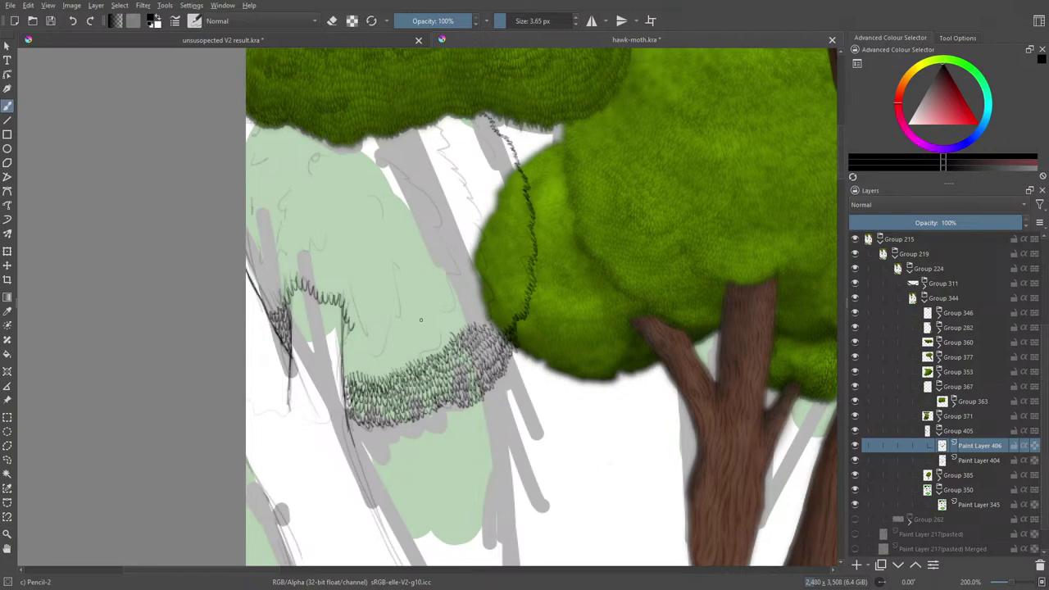
- Trace the faint guide curves inside the crown with zigzag leaf clusters, and fill the lower crown with leaf rows above the band
mouse_move(347, 323)
left_mouse_down()
mouse_move(347, 343)
mouse_move(375, 328)
mouse_move(383, 348)
mouse_move(410, 307)
mouse_move(386, 205)
left_mouse_up()
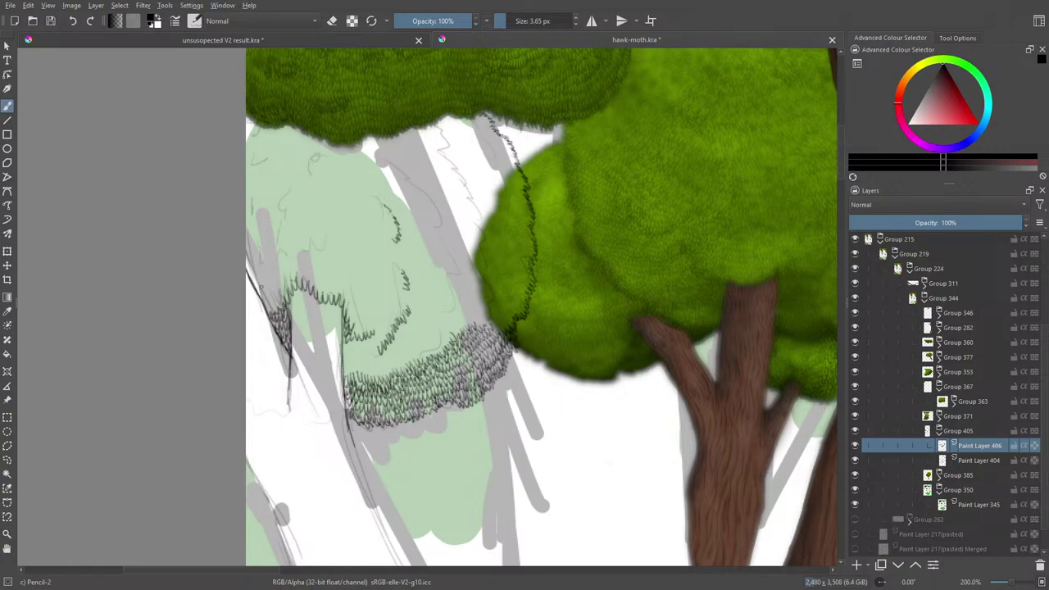
mouse_move(259, 251)
left_mouse_down()
mouse_move(260, 265)
mouse_move(279, 253)
mouse_move(325, 255)
left_mouse_up()
mouse_move(344, 369)
left_mouse_down()
mouse_move(410, 353)
mouse_move(413, 317)
mouse_move(417, 348)
mouse_move(389, 354)
mouse_move(350, 335)
mouse_move(351, 359)
mouse_move(344, 348)
mouse_move(420, 338)
mouse_move(394, 339)
mouse_move(419, 324)
mouse_move(404, 322)
mouse_move(410, 313)
mouse_move(371, 350)
mouse_move(344, 348)
mouse_move(388, 322)
left_mouse_up()
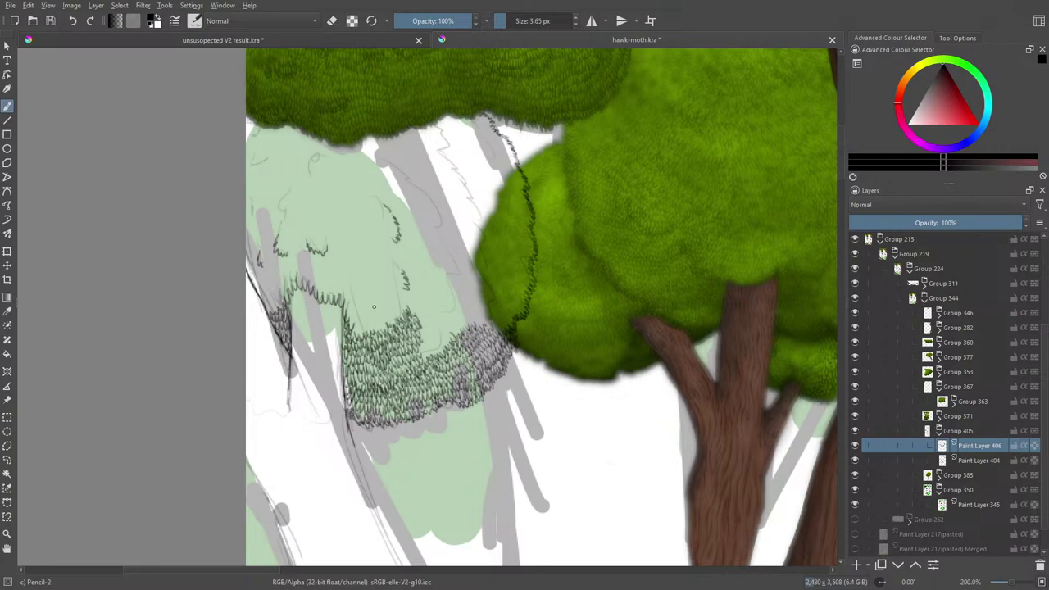
mouse_move(422, 353)
left_mouse_down()
mouse_move(447, 333)
mouse_move(427, 344)
mouse_move(441, 322)
mouse_move(422, 331)
mouse_move(459, 332)
mouse_move(466, 318)
left_mouse_up()
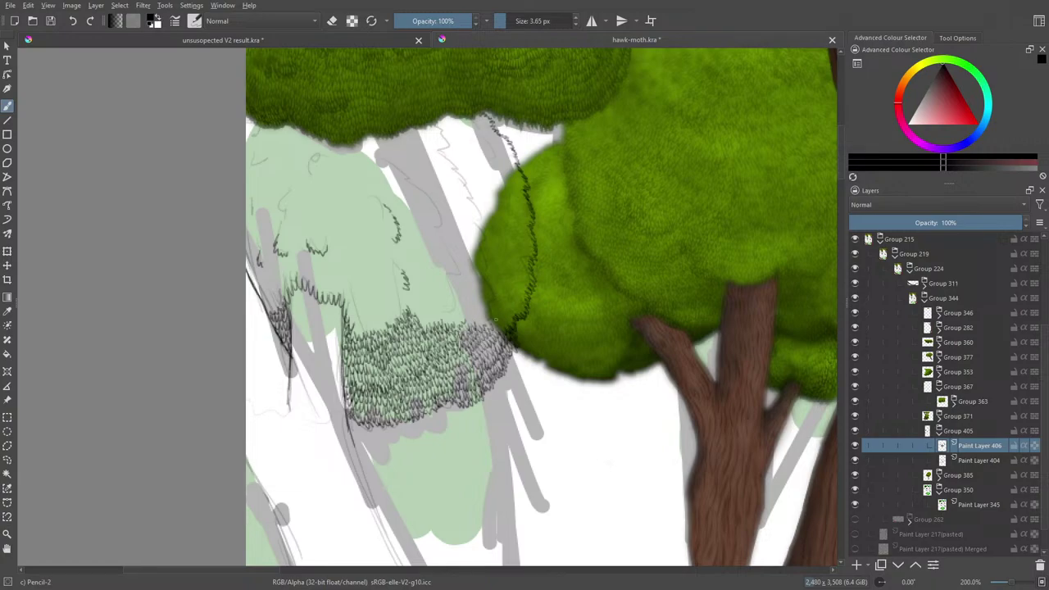
left_click_drag(493, 332, 516, 324)
- Pencil an inner zigzag line over the painted canopy's near edge and add scattered leaf clusters across the upper crown's guide curves
mouse_move(354, 327)
left_mouse_down()
mouse_move(391, 309)
mouse_move(493, 308)
mouse_move(486, 256)
mouse_move(464, 258)
mouse_move(483, 246)
mouse_move(475, 215)
left_mouse_up()
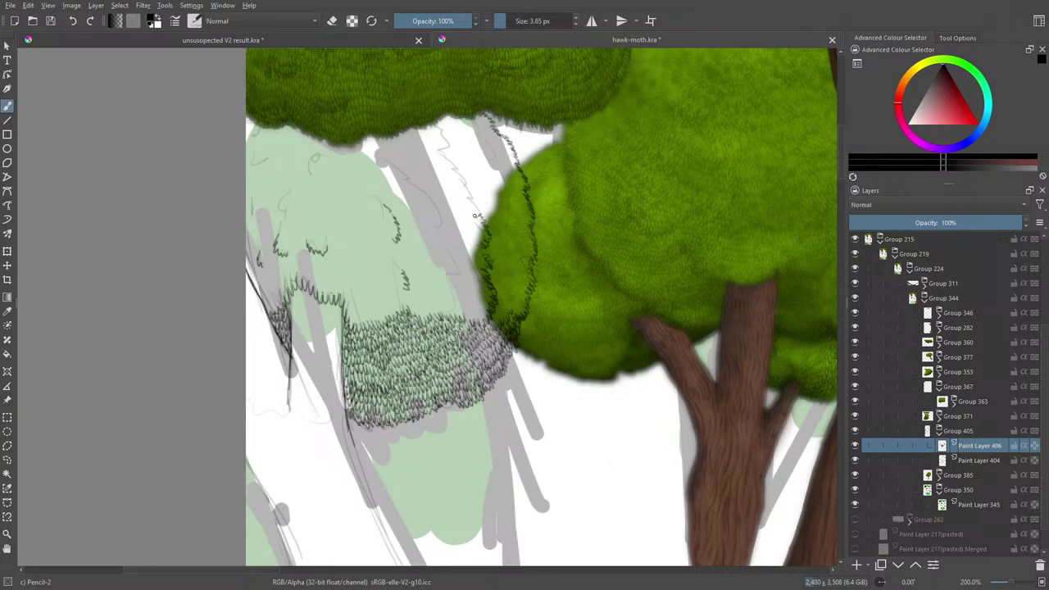
left_click_drag(497, 195, 466, 136)
left_click_drag(399, 158, 424, 183)
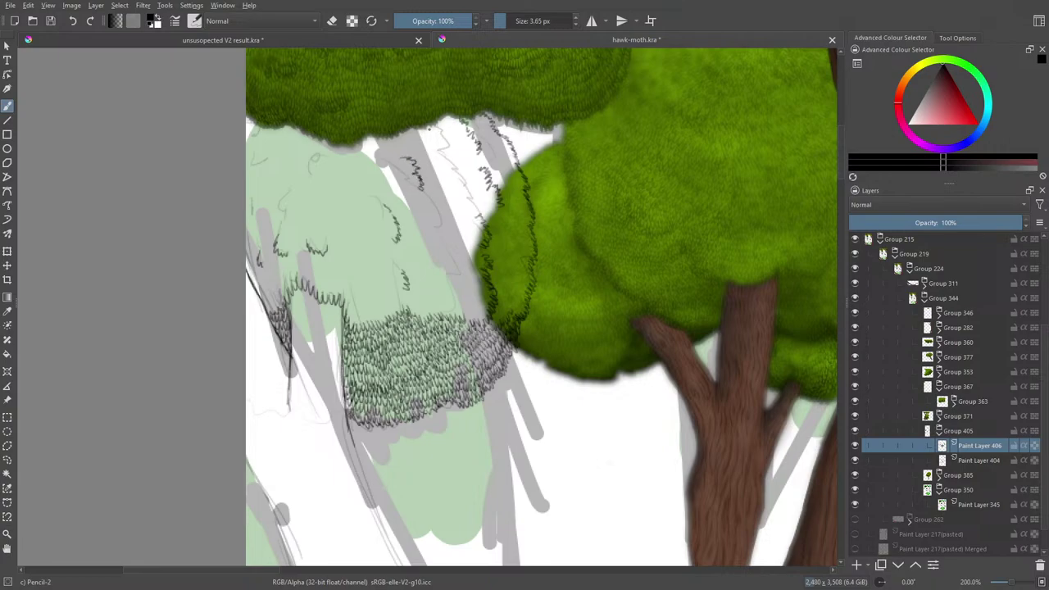
left_click_drag(429, 126, 464, 194)
left_click_drag(306, 157, 282, 210)
left_click_drag(256, 153, 254, 170)
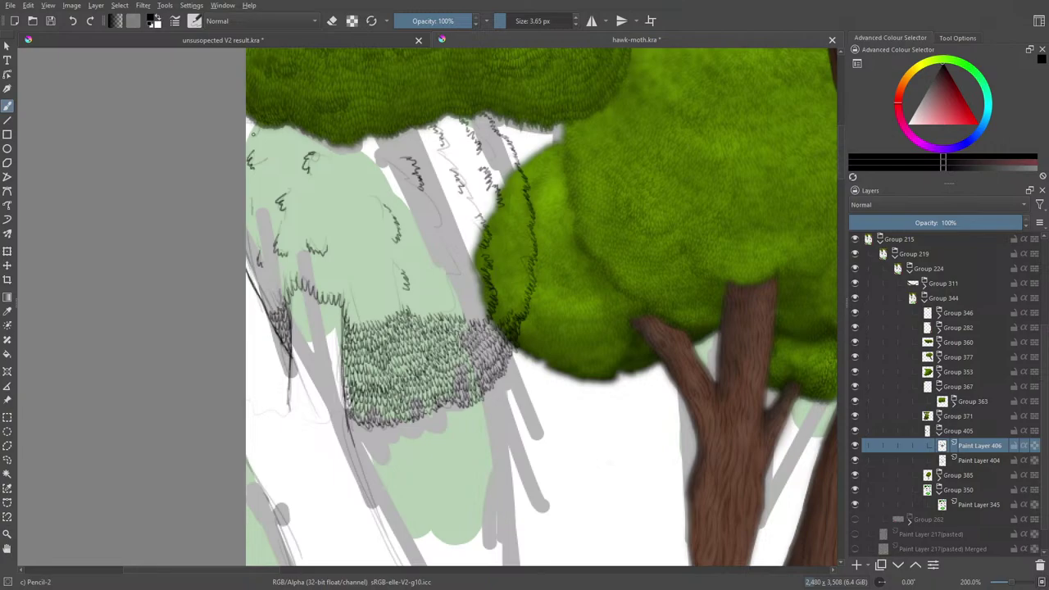
- Rotate the canvas view to 58.42° and fill the lower part between the two zigzag lines over the painted canopy with leaf marks
right_click(492, 259)
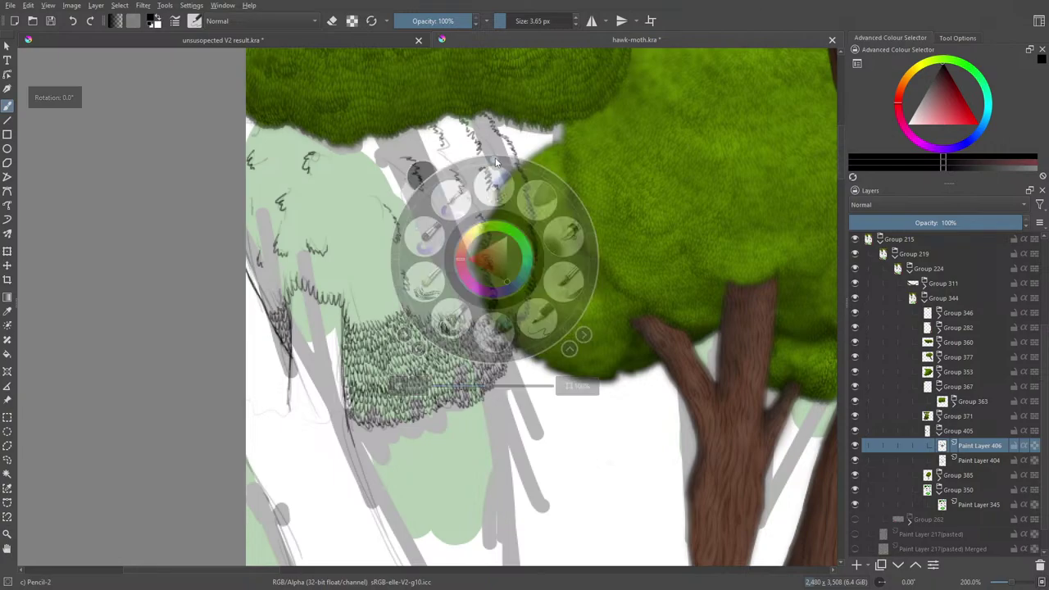
left_click_drag(494, 160, 548, 204)
left_click(548, 203)
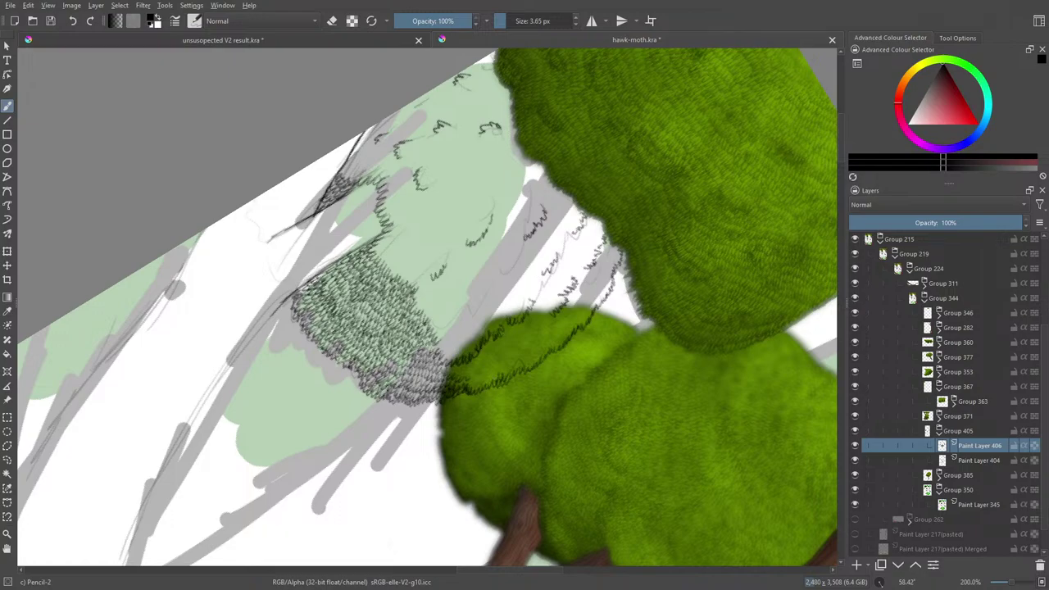
mouse_move(482, 380)
left_mouse_down()
mouse_move(475, 386)
mouse_move(466, 375)
mouse_move(510, 373)
mouse_move(449, 369)
mouse_move(504, 361)
mouse_move(491, 357)
left_mouse_up()
left_click_drag(494, 348, 482, 360)
mouse_move(484, 352)
left_mouse_down()
mouse_move(474, 361)
mouse_move(488, 351)
left_mouse_up()
left_click_drag(499, 341, 488, 347)
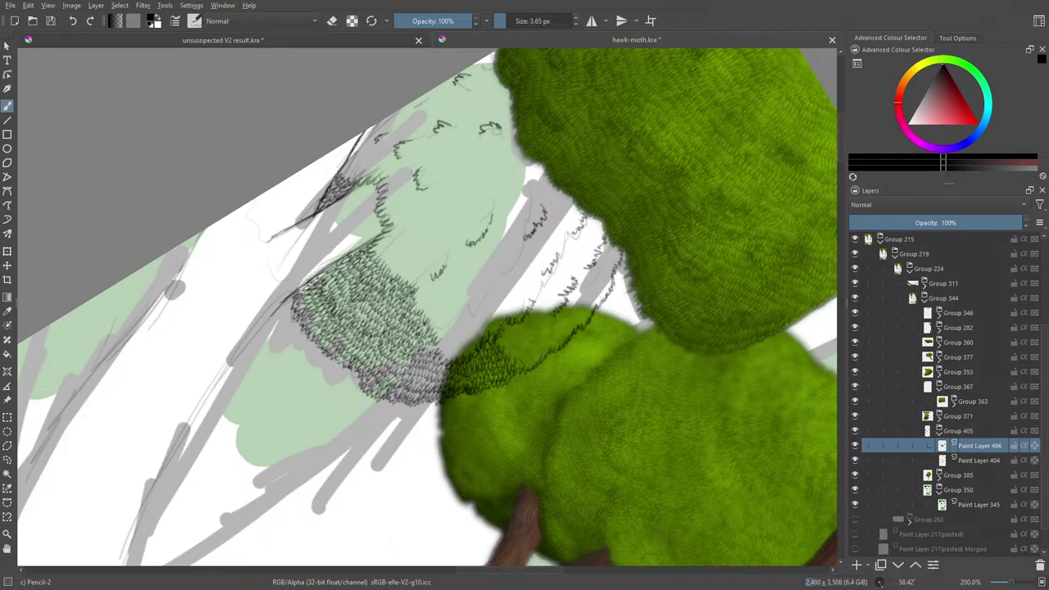
- Fill the upper part between the two zigzag lines over the painted canopy with small leaf marks
right_click(536, 346)
left_click(587, 235)
left_click_drag(524, 350, 524, 361)
mouse_move(536, 351)
left_mouse_down()
mouse_move(530, 359)
mouse_move(502, 349)
mouse_move(551, 350)
left_mouse_up()
left_click_drag(554, 336, 544, 346)
left_click_drag(546, 333, 534, 346)
left_click_drag(536, 333, 526, 345)
left_click_drag(528, 333, 519, 341)
left_click_drag(521, 330, 510, 343)
mouse_move(512, 331)
left_mouse_down()
mouse_move(504, 344)
mouse_move(505, 333)
left_mouse_up()
mouse_move(516, 321)
left_mouse_down()
mouse_move(509, 334)
mouse_move(534, 318)
mouse_move(525, 322)
left_mouse_up()
mouse_move(527, 318)
left_mouse_down()
mouse_move(516, 327)
mouse_move(522, 337)
mouse_move(550, 337)
left_mouse_up()
left_click_drag(559, 330, 555, 339)
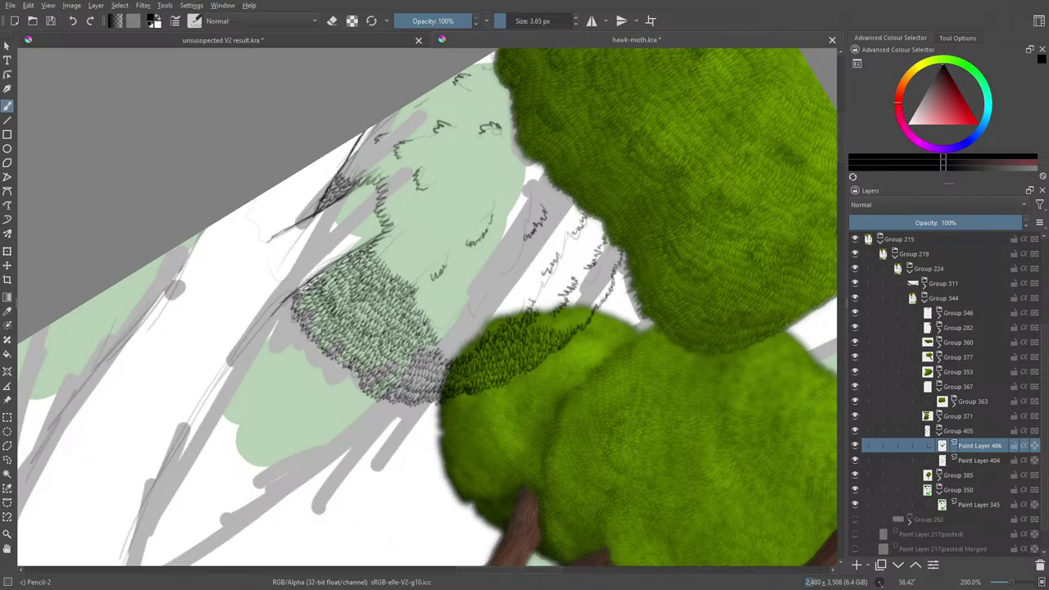
- Extend the leaf marks past the painted canopy's edge into the white area near its tip
mouse_move(575, 318)
left_mouse_down()
mouse_move(570, 327)
mouse_move(536, 325)
mouse_move(562, 323)
mouse_move(574, 305)
left_mouse_up()
mouse_move(585, 291)
left_mouse_down()
mouse_move(581, 313)
mouse_move(595, 303)
left_mouse_up()
left_click_drag(600, 295, 587, 307)
left_click_drag(593, 291, 582, 304)
left_click_drag(588, 293, 571, 300)
left_click_drag(572, 289, 565, 300)
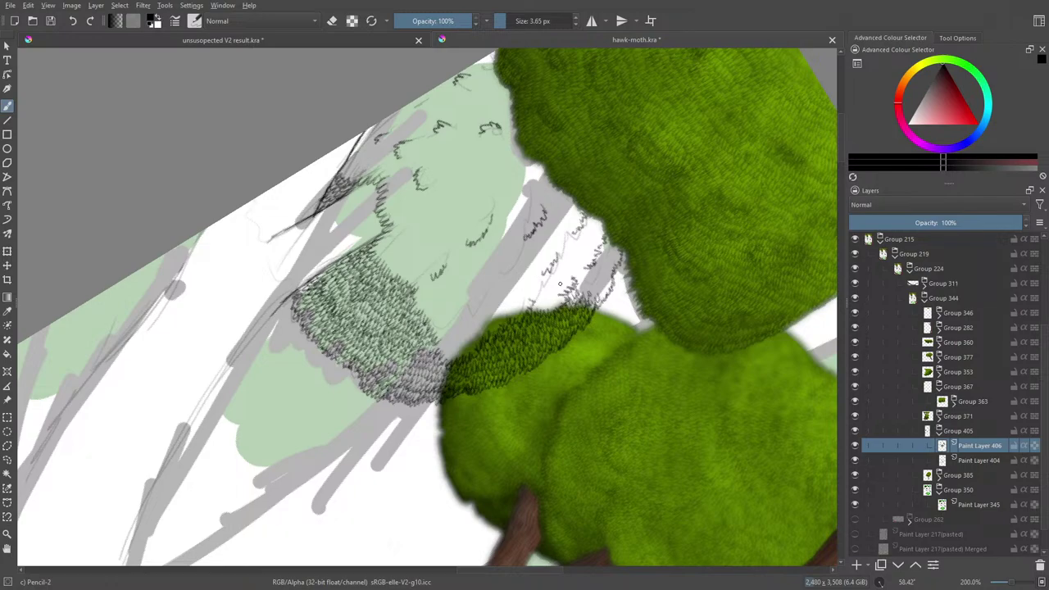
- Erase the loose leaf clusters on the guide curves between the painted canopy and the large tree above
key("e")
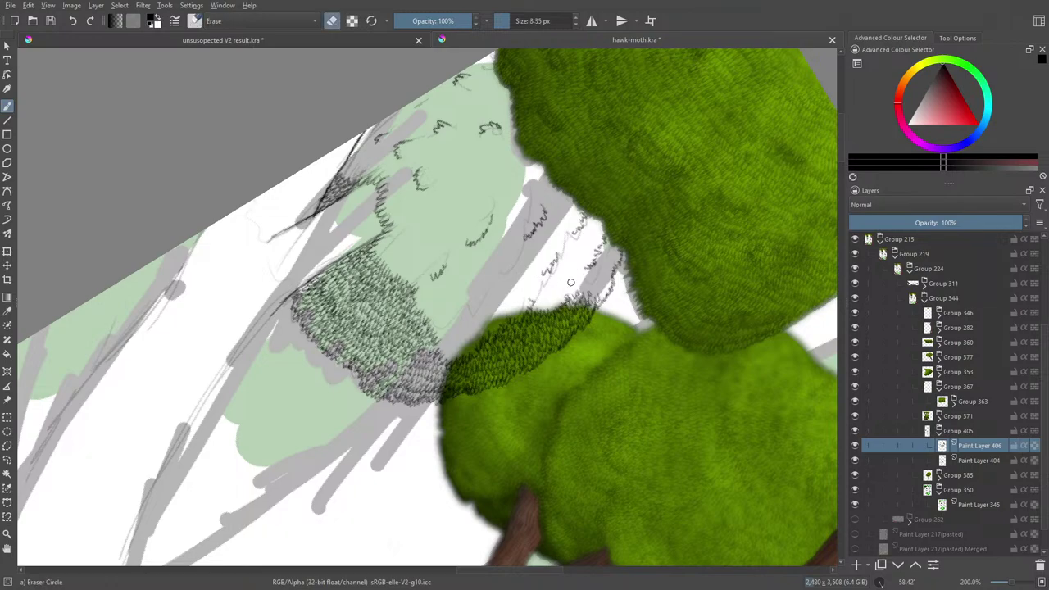
mouse_move(571, 282)
left_mouse_down()
mouse_move(613, 227)
mouse_move(602, 236)
mouse_move(597, 194)
mouse_move(522, 302)
mouse_move(543, 280)
left_mouse_up()
key("e")
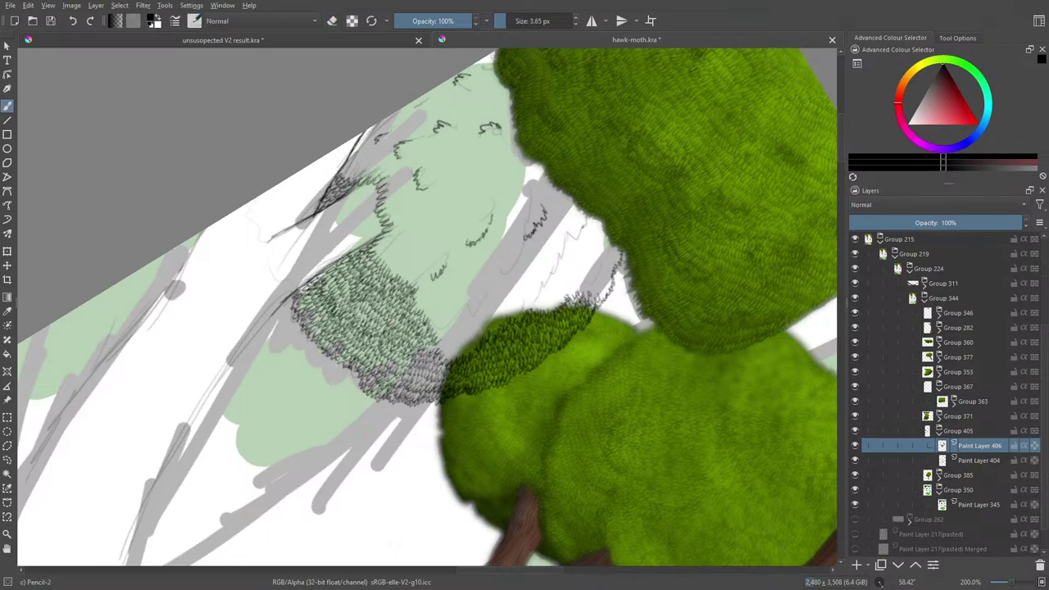
- Add a row of leaf marks along the painted canopy's near edge, from its tip back to the filled lower crown
right_click(486, 174)
right_click(486, 174)
mouse_move(603, 296)
left_mouse_down()
mouse_move(610, 270)
mouse_move(564, 294)
left_mouse_up()
left_click_drag(550, 312, 555, 300)
left_click_drag(544, 315, 546, 302)
mouse_move(534, 315)
left_mouse_down()
mouse_move(541, 301)
mouse_move(527, 306)
left_mouse_up()
mouse_move(516, 320)
left_mouse_down()
mouse_move(523, 307)
mouse_move(483, 330)
left_mouse_up()
mouse_move(450, 361)
left_mouse_down()
mouse_move(457, 350)
mouse_move(445, 338)
mouse_move(473, 332)
left_mouse_up()
left_click_drag(460, 346, 459, 335)
left_click_drag(446, 344, 449, 331)
left_click_drag(437, 341, 443, 331)
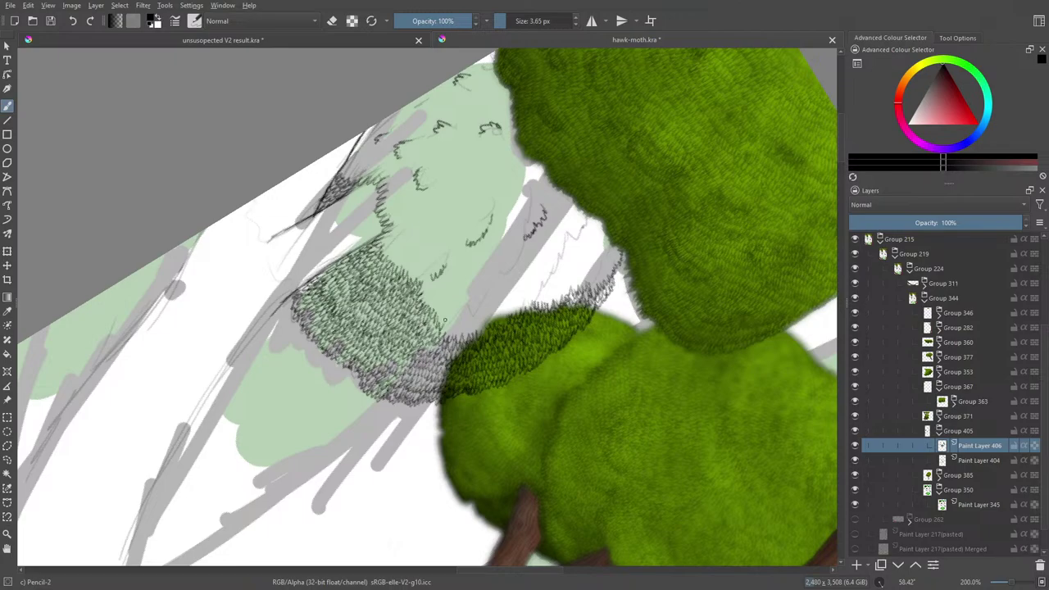
- Build up further leaf rows in the hollow between the filled lower crown and the painted canopy
mouse_move(445, 320)
left_mouse_down()
mouse_move(471, 330)
mouse_move(486, 318)
mouse_move(450, 316)
mouse_move(503, 313)
left_mouse_up()
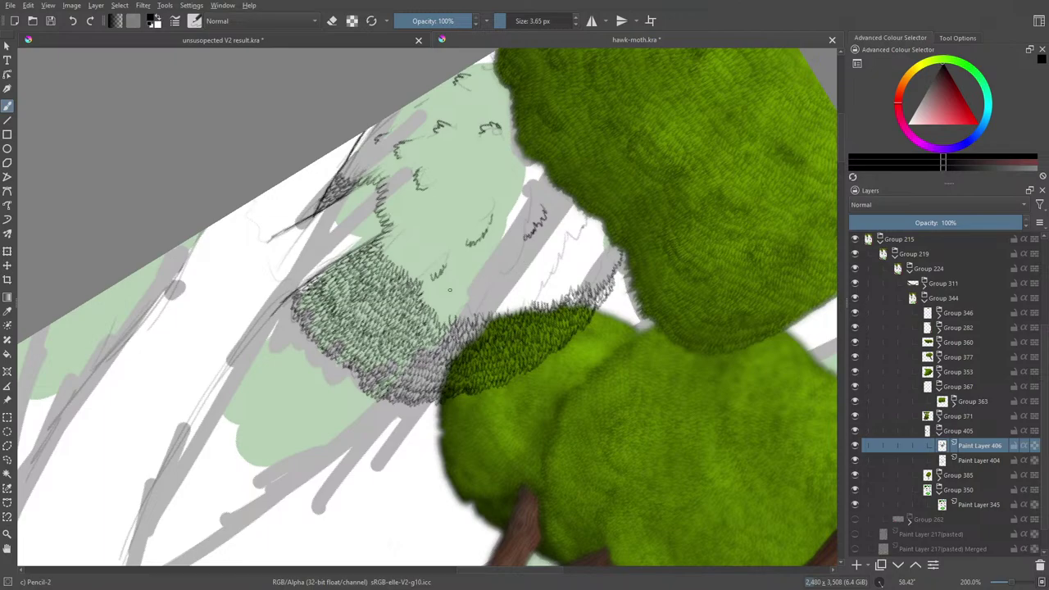
mouse_move(443, 317)
left_mouse_down()
mouse_move(425, 295)
mouse_move(469, 320)
mouse_move(530, 298)
mouse_move(462, 305)
mouse_move(410, 271)
mouse_move(386, 238)
mouse_move(422, 269)
mouse_move(435, 264)
mouse_move(444, 285)
mouse_move(476, 297)
mouse_move(505, 288)
left_mouse_up()
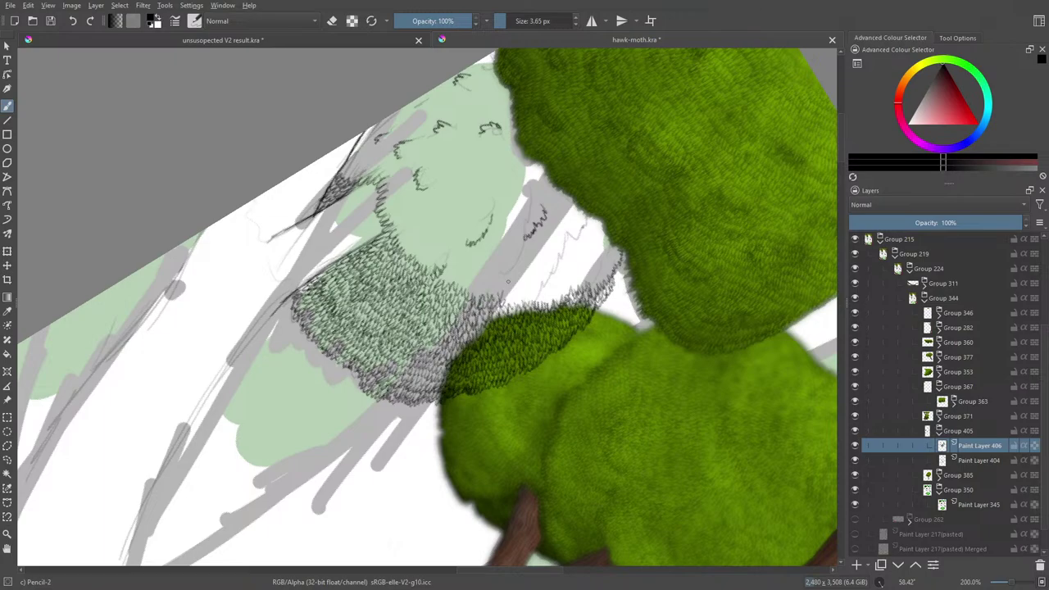
mouse_move(511, 296)
left_mouse_down()
mouse_move(553, 296)
mouse_move(565, 286)
left_mouse_up()
- Rotate the canvas view to 7.88° and erase the remaining loose leaf clusters across the upper crown
right_click(443, 165)
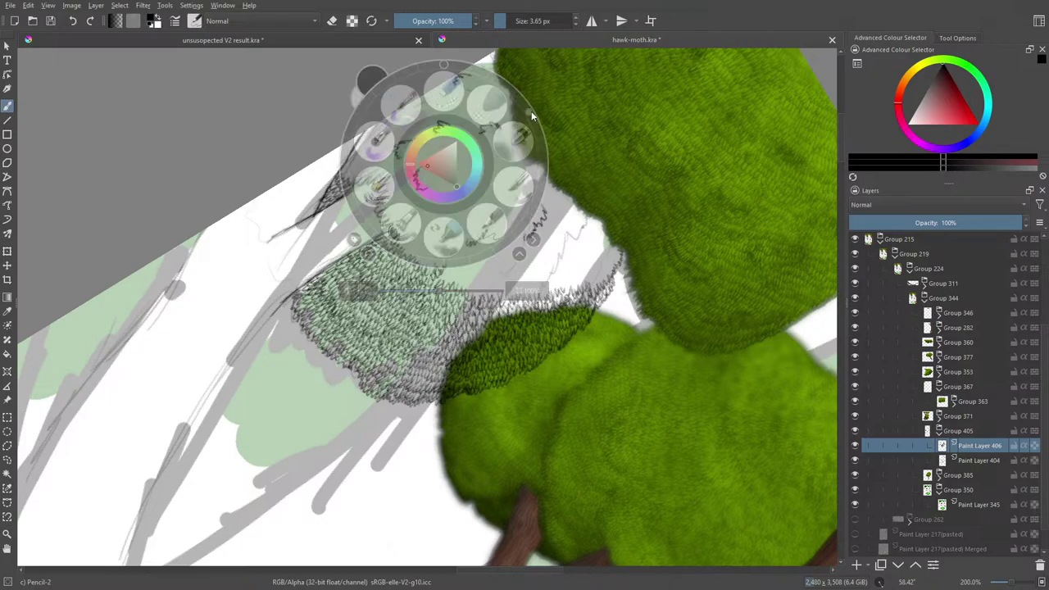
left_click_drag(531, 111, 456, 76)
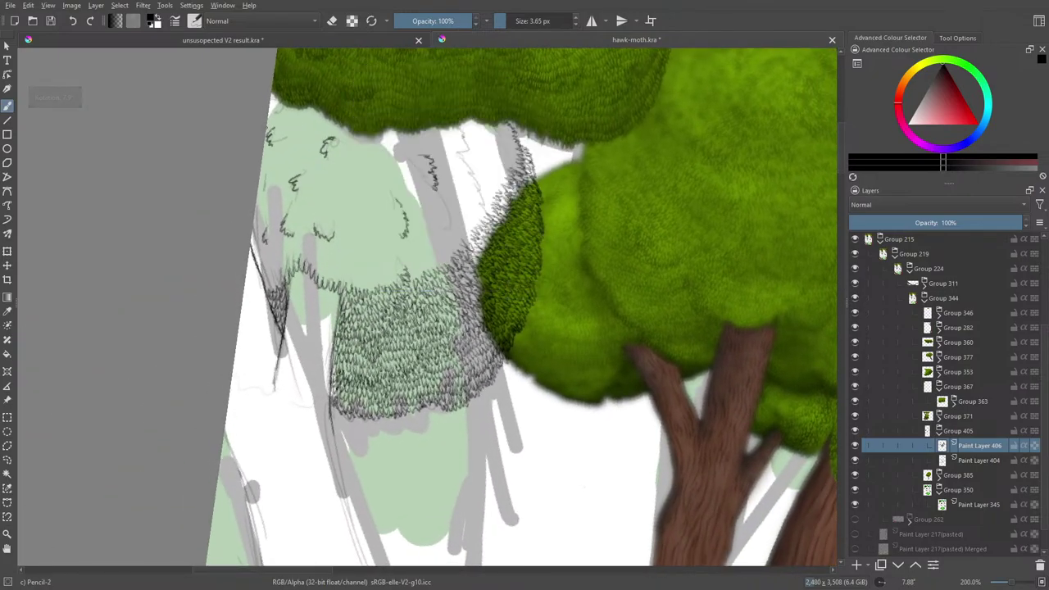
key("e")
mouse_move(433, 161)
left_mouse_down()
mouse_move(433, 187)
mouse_move(426, 156)
left_mouse_up()
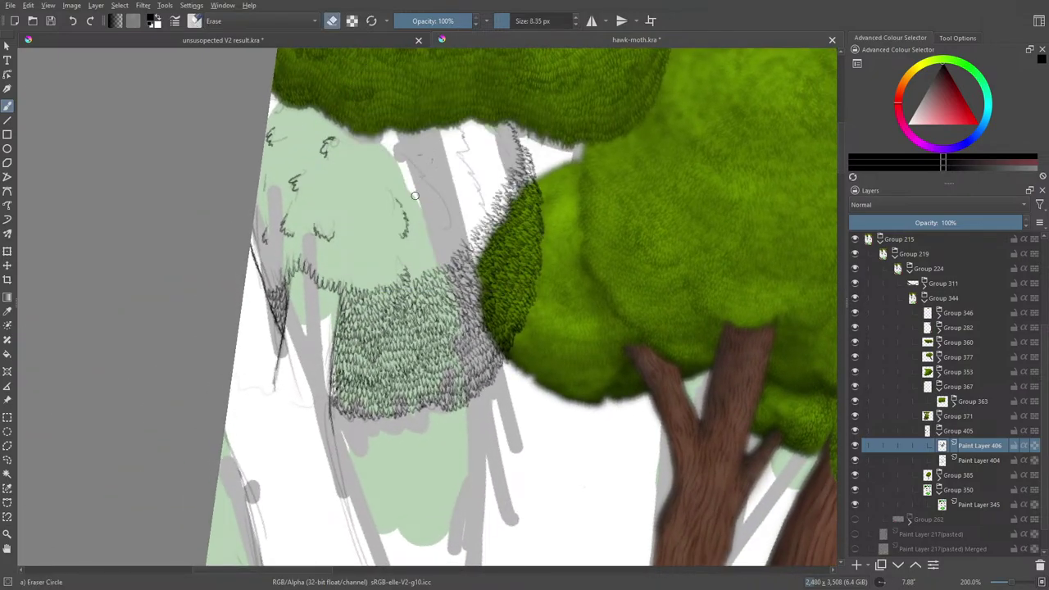
left_click_drag(405, 214, 393, 241)
mouse_move(325, 226)
left_mouse_down()
mouse_move(320, 241)
mouse_move(264, 241)
mouse_move(297, 179)
left_mouse_up()
left_click_drag(326, 138, 324, 153)
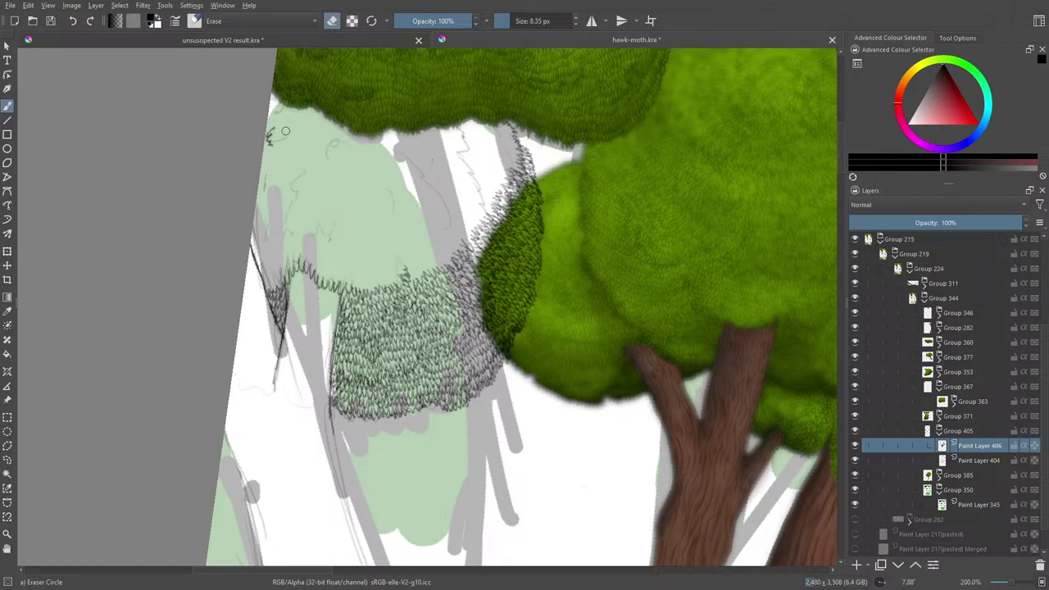
left_click_drag(271, 130, 264, 164)
key("e")
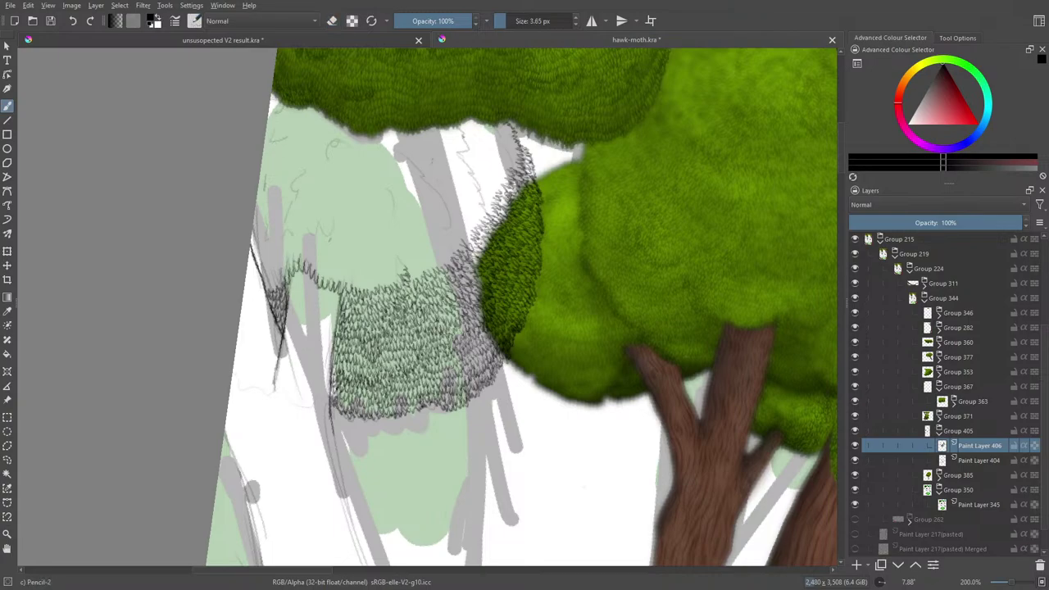
- Pencil successive leaf rows across the middle of the crown, from the page edge to the painted canopy
right_click(298, 221)
left_click(303, 218)
mouse_move(287, 260)
left_mouse_down()
mouse_move(266, 289)
mouse_move(302, 256)
mouse_move(346, 280)
mouse_move(306, 246)
mouse_move(269, 267)
left_mouse_up()
mouse_move(256, 250)
left_mouse_down()
mouse_move(310, 237)
mouse_move(349, 264)
mouse_move(353, 280)
mouse_move(396, 269)
mouse_move(394, 248)
mouse_move(398, 266)
mouse_move(365, 271)
mouse_move(356, 258)
mouse_move(354, 270)
mouse_move(350, 244)
mouse_move(364, 262)
mouse_move(398, 257)
mouse_move(412, 268)
mouse_move(450, 247)
mouse_move(404, 257)
left_mouse_up()
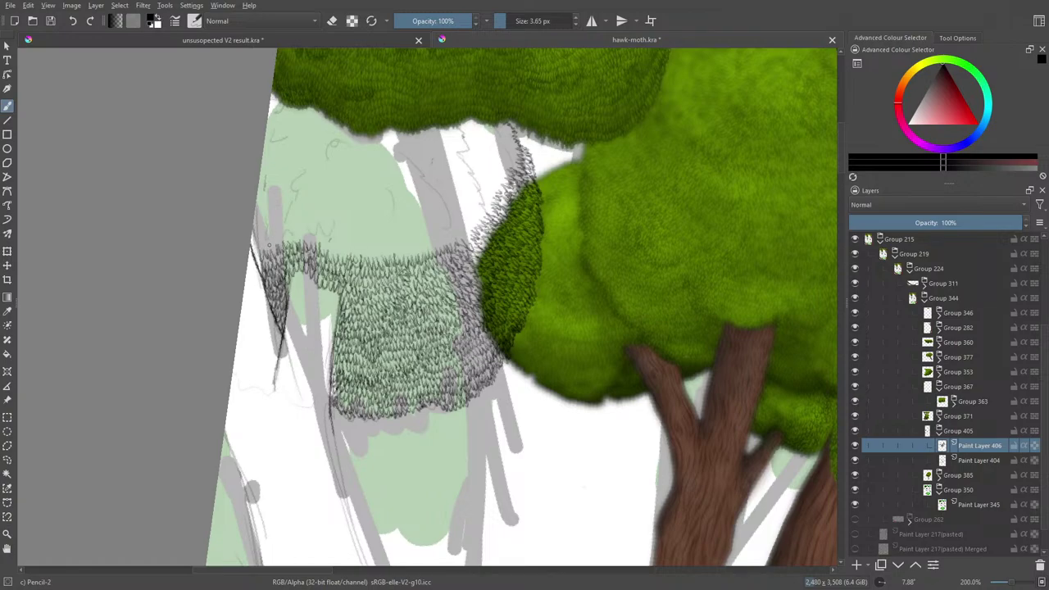
mouse_move(269, 244)
left_mouse_down()
mouse_move(300, 225)
mouse_move(286, 204)
mouse_move(321, 243)
mouse_move(304, 236)
mouse_move(308, 229)
mouse_move(322, 243)
mouse_move(405, 246)
mouse_move(389, 233)
mouse_move(358, 243)
mouse_move(303, 224)
mouse_move(307, 213)
mouse_move(364, 231)
mouse_move(368, 219)
mouse_move(352, 217)
mouse_move(352, 168)
mouse_move(382, 239)
left_mouse_up()
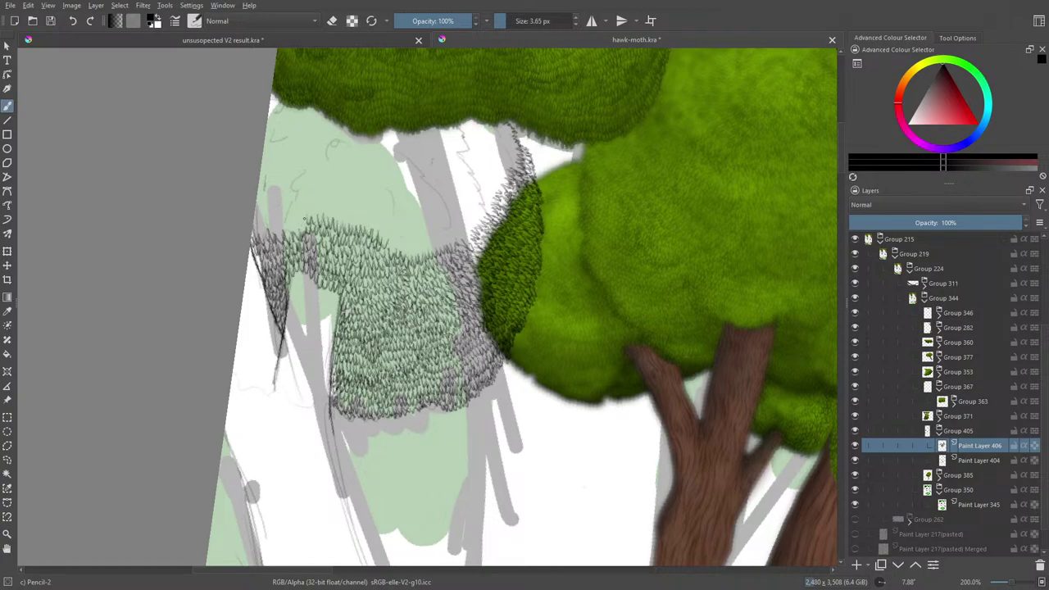
mouse_move(303, 218)
left_mouse_down()
mouse_move(258, 227)
mouse_move(269, 213)
mouse_move(278, 220)
mouse_move(296, 204)
mouse_move(303, 213)
mouse_move(309, 200)
mouse_move(413, 250)
mouse_move(459, 232)
mouse_move(400, 237)
left_mouse_up()
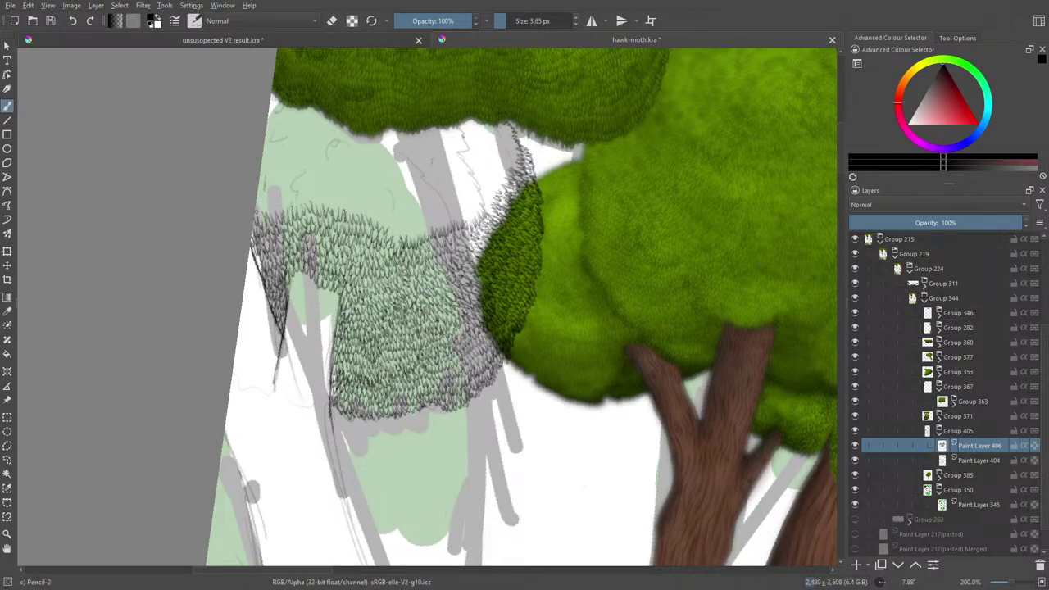
mouse_move(256, 218)
left_mouse_down()
mouse_move(312, 192)
mouse_move(323, 202)
mouse_move(329, 148)
mouse_move(304, 172)
mouse_move(312, 190)
mouse_move(258, 182)
mouse_move(295, 170)
mouse_move(268, 175)
mouse_move(302, 179)
mouse_move(357, 213)
mouse_move(345, 206)
mouse_move(357, 201)
mouse_move(392, 235)
mouse_move(400, 223)
mouse_move(415, 232)
mouse_move(467, 217)
mouse_move(482, 204)
mouse_move(479, 182)
mouse_move(489, 201)
mouse_move(493, 191)
mouse_move(489, 205)
mouse_move(487, 179)
mouse_move(514, 164)
mouse_move(508, 123)
mouse_move(513, 142)
mouse_move(491, 180)
mouse_move(486, 166)
mouse_move(495, 146)
mouse_move(506, 149)
mouse_move(501, 126)
mouse_move(465, 204)
mouse_move(381, 213)
left_mouse_up()
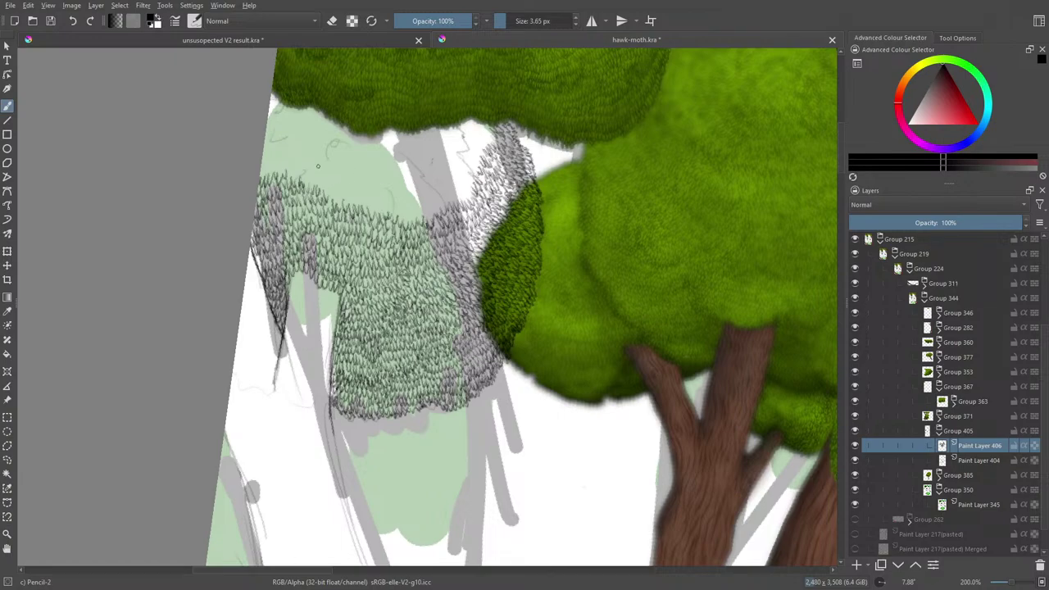
- Fill the crown's upper area beside the painted canopy with leaf marks, and continue the rows back to the page edge
mouse_move(331, 199)
left_mouse_down()
mouse_move(426, 211)
mouse_move(439, 196)
mouse_move(429, 176)
mouse_move(463, 198)
mouse_move(462, 167)
mouse_move(459, 187)
mouse_move(440, 184)
mouse_move(427, 141)
mouse_move(444, 182)
mouse_move(477, 155)
mouse_move(477, 129)
mouse_move(471, 153)
mouse_move(458, 156)
mouse_move(469, 120)
mouse_move(431, 171)
left_mouse_up()
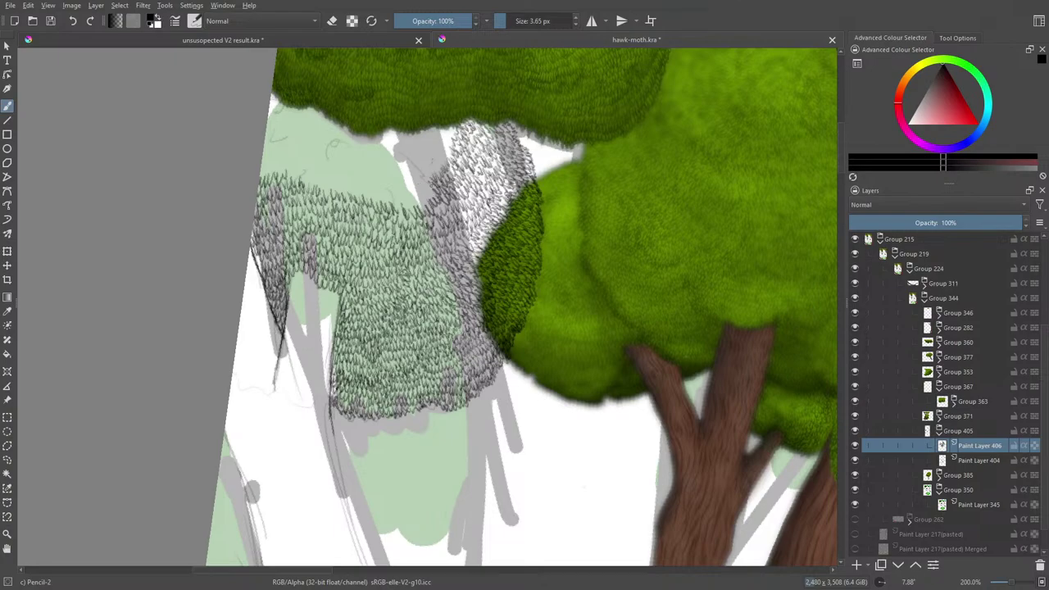
mouse_move(431, 185)
left_mouse_down()
mouse_move(378, 197)
mouse_move(349, 164)
mouse_move(330, 161)
mouse_move(354, 187)
mouse_move(292, 174)
left_mouse_up()
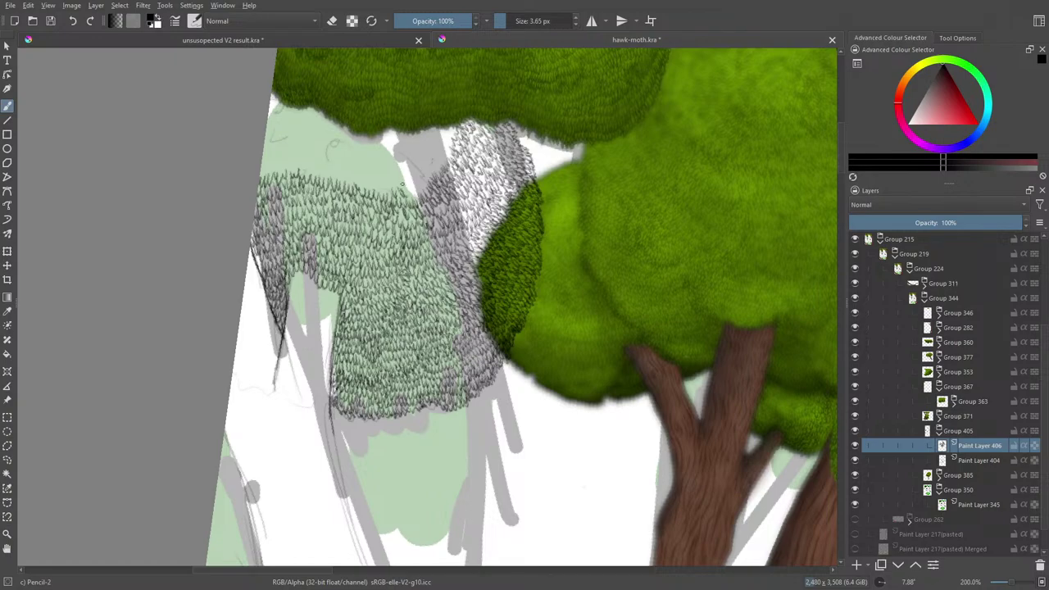
mouse_move(406, 188)
left_mouse_down()
mouse_move(331, 143)
mouse_move(352, 180)
mouse_move(404, 179)
mouse_move(402, 137)
mouse_move(439, 153)
left_mouse_up()
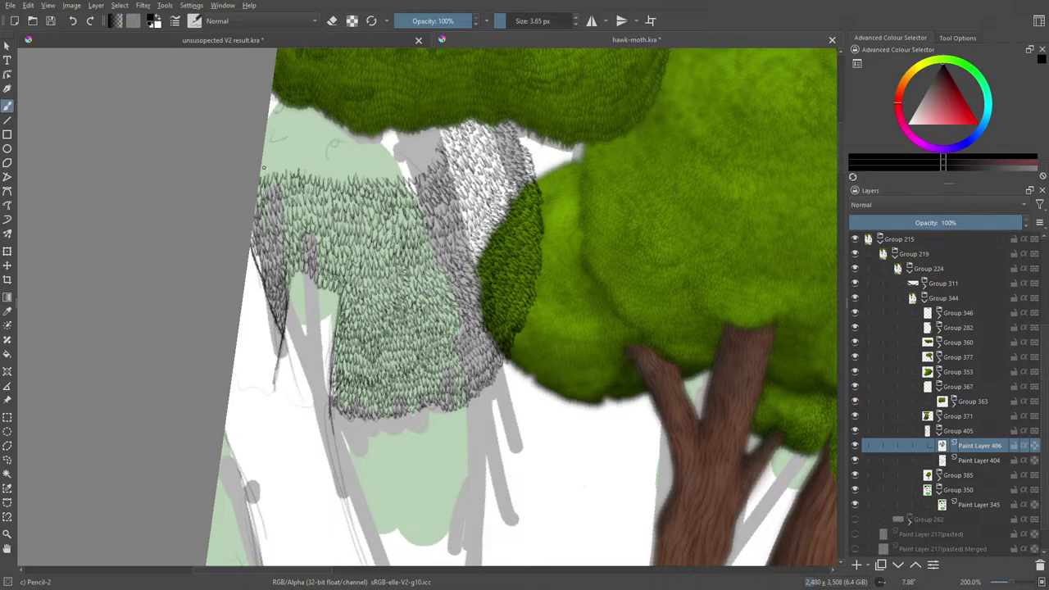
mouse_move(264, 168)
left_mouse_down()
mouse_move(341, 167)
mouse_move(349, 181)
left_mouse_up()
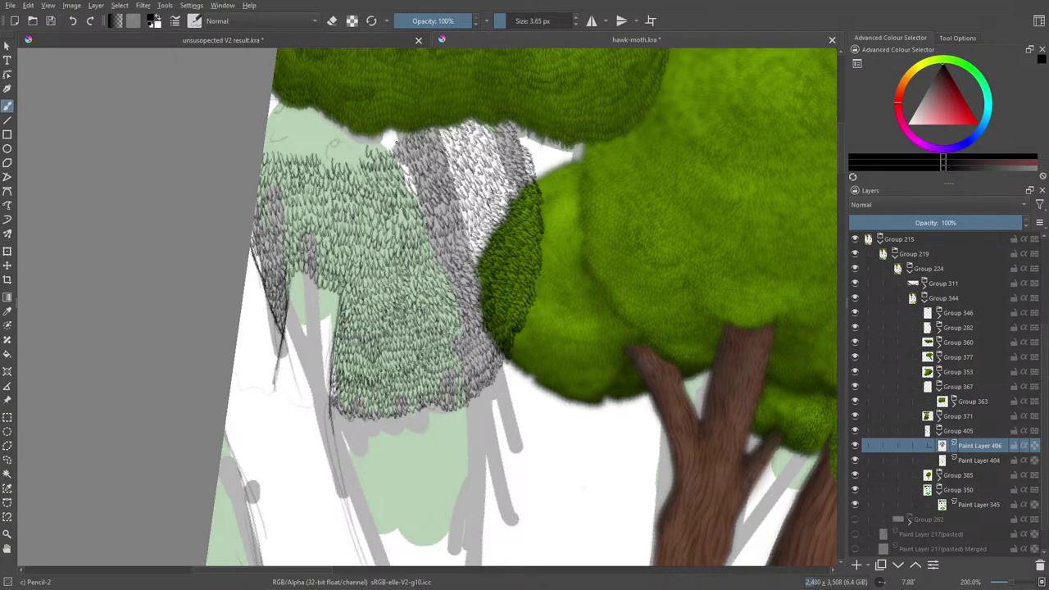
- Fill the remaining top of the crown with leaf marks up to the underside of the large painted tree
mouse_move(387, 143)
left_mouse_down()
mouse_move(353, 164)
mouse_move(359, 154)
mouse_move(334, 150)
mouse_move(329, 167)
mouse_move(316, 143)
mouse_move(301, 146)
mouse_move(268, 121)
mouse_move(305, 146)
mouse_move(311, 137)
mouse_move(347, 146)
left_mouse_up()
left_click_drag(361, 157, 353, 138)
left_click_drag(349, 151, 338, 136)
left_click_drag(335, 147, 320, 128)
left_click_drag(321, 139, 307, 127)
left_click_drag(307, 138, 292, 125)
left_click_drag(294, 132, 277, 120)
left_click_drag(280, 129, 271, 108)
mouse_move(288, 125)
left_mouse_down()
mouse_move(277, 113)
mouse_move(287, 115)
left_mouse_up()
mouse_move(303, 129)
left_mouse_down()
mouse_move(292, 116)
mouse_move(303, 118)
left_mouse_up()
left_click_drag(316, 131, 313, 120)
left_click_drag(327, 136, 326, 123)
left_click_drag(341, 136, 337, 129)
left_click_drag(352, 142, 349, 131)
left_click_drag(367, 146, 326, 118)
left_click_drag(329, 127, 311, 111)
left_click_drag(314, 124, 295, 110)
left_click_drag(295, 117, 280, 105)
left_click_drag(280, 110, 270, 95)
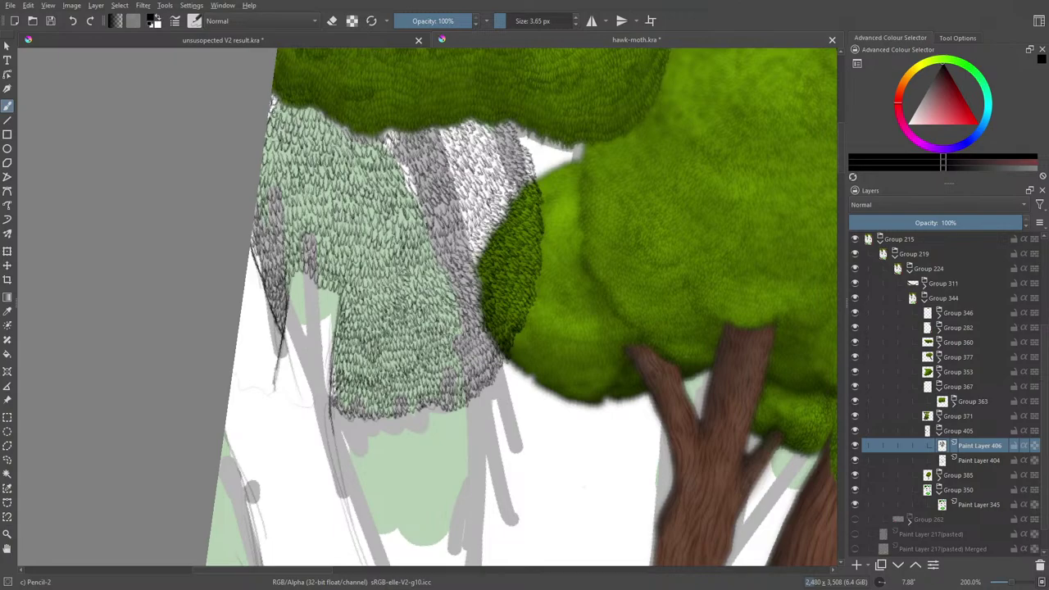
- Add a new paint layer above Paint Layer 406, hide the rough sketch on Paint Layer 404, and make the new layer active
left_click(856, 565)
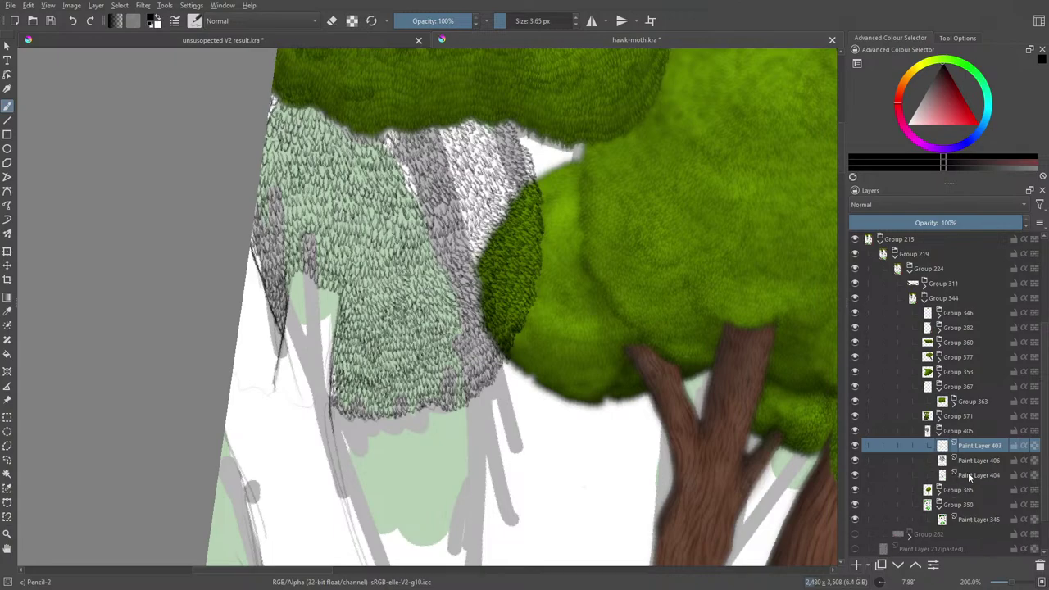
left_click(968, 473)
left_click(855, 475)
left_click(855, 474)
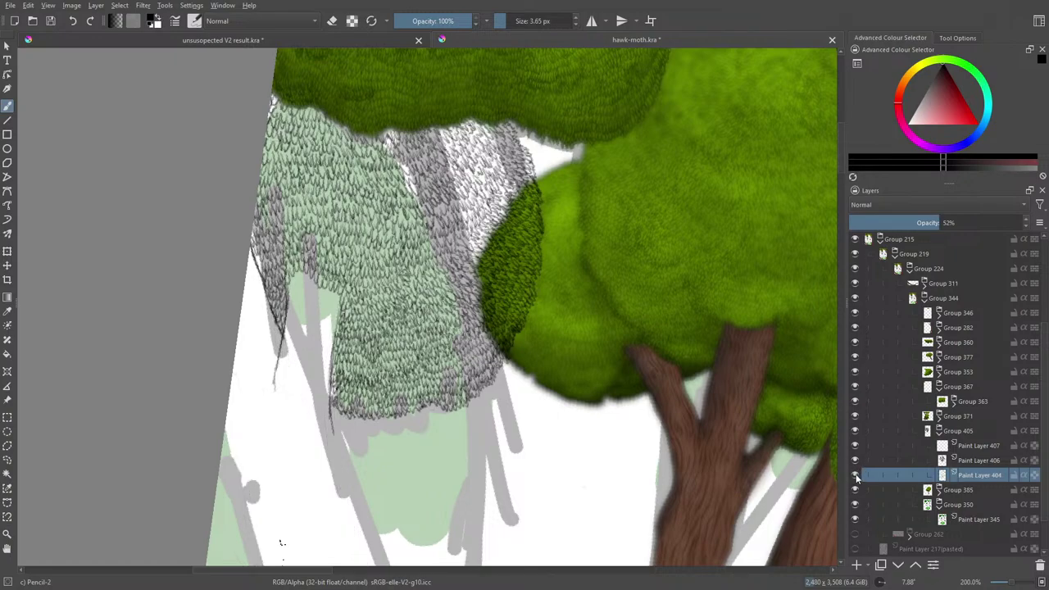
left_click(856, 474)
left_click(971, 446)
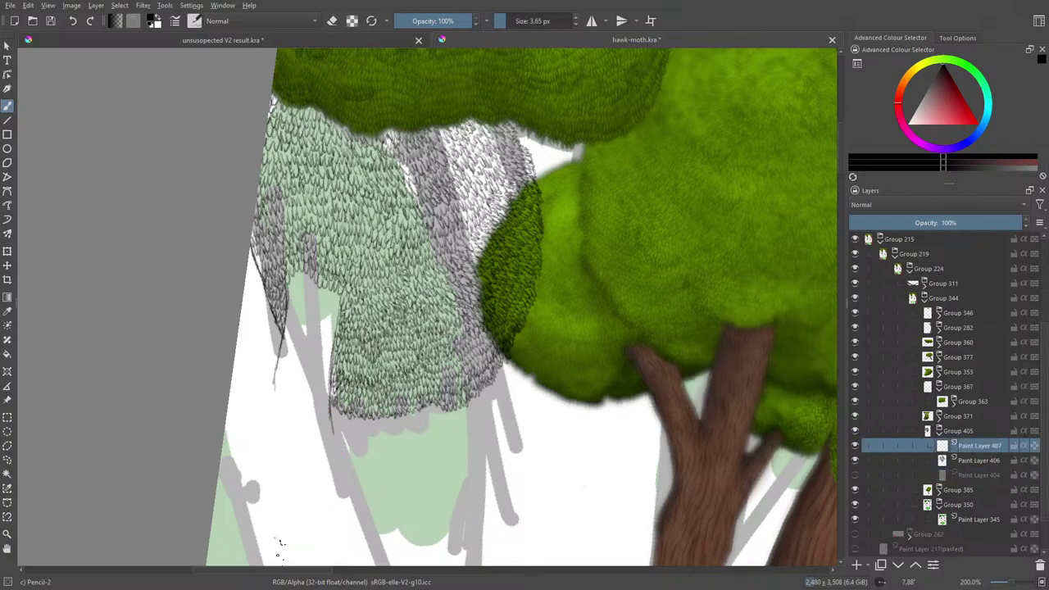
left_click_drag(279, 564, 287, 529)
scroll(841, 172, "down", 3)
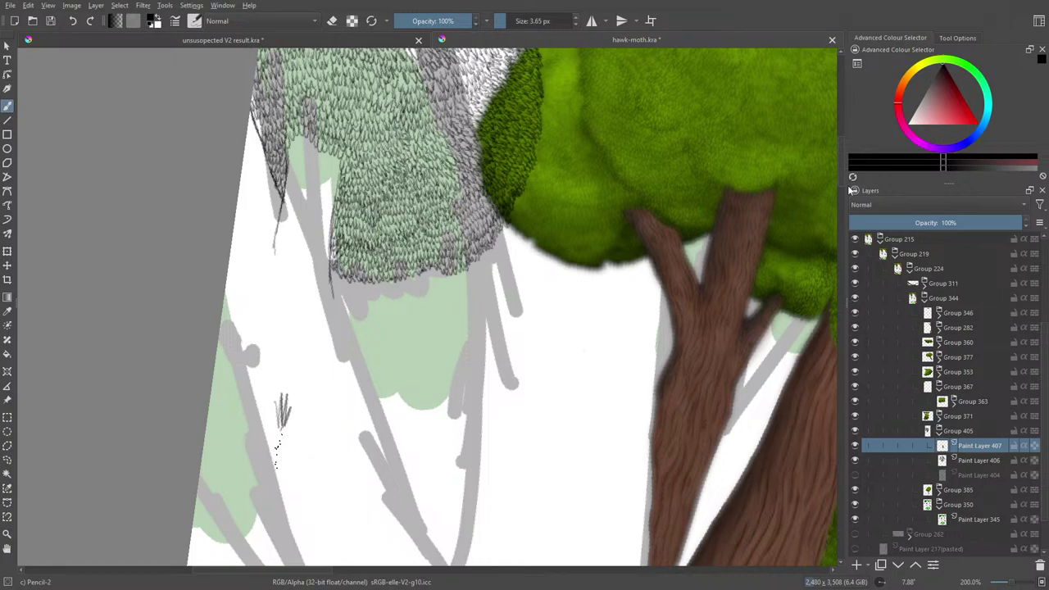
left_click_drag(282, 428, 277, 497)
key("e")
mouse_move(283, 401)
left_mouse_down()
mouse_move(277, 502)
mouse_move(286, 427)
left_mouse_up()
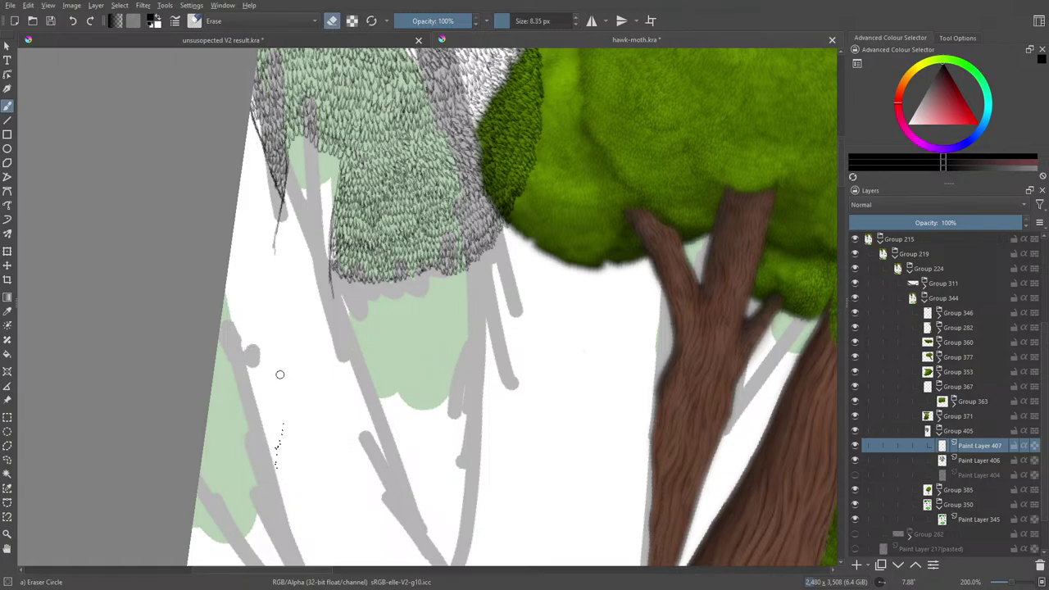
mouse_move(279, 405)
left_mouse_down()
mouse_move(269, 496)
mouse_move(278, 424)
left_mouse_up()
key("ctrl+z")
key("ctrl+z")
left_click_drag(275, 423, 280, 444)
key("ctrl+z")
left_click_drag(282, 410, 281, 459)
key("slash")
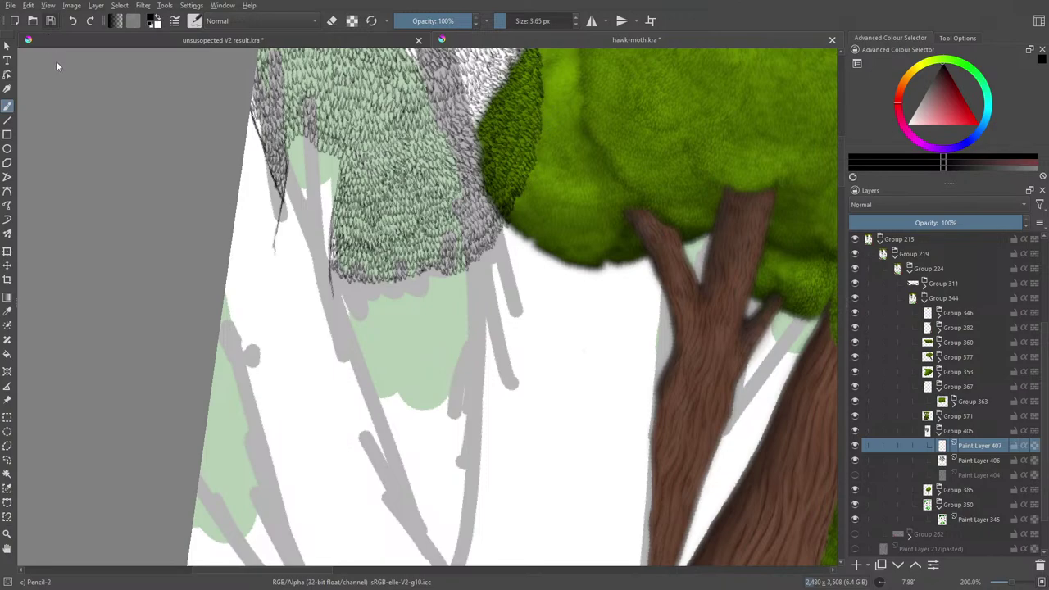
- Save the document and hide the colour guide in Group 350
key("ctrl+s")
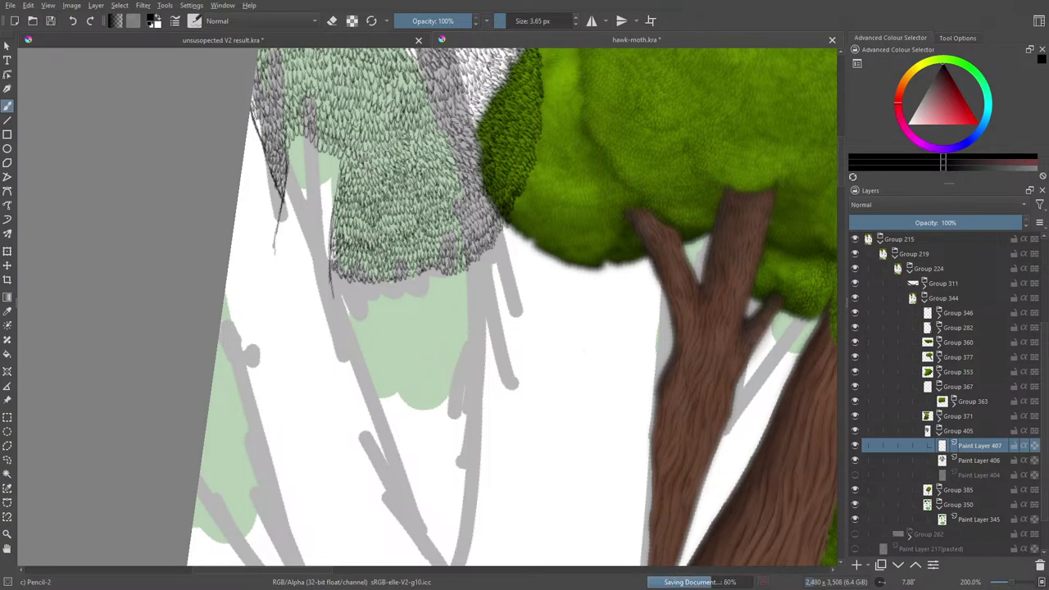
left_click(855, 505)
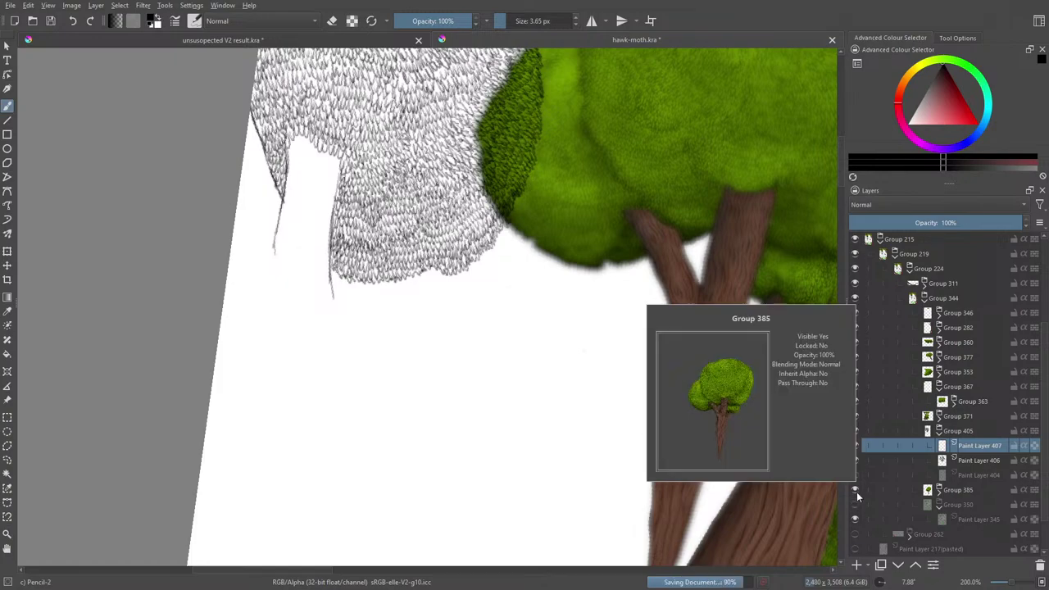
key("slash")
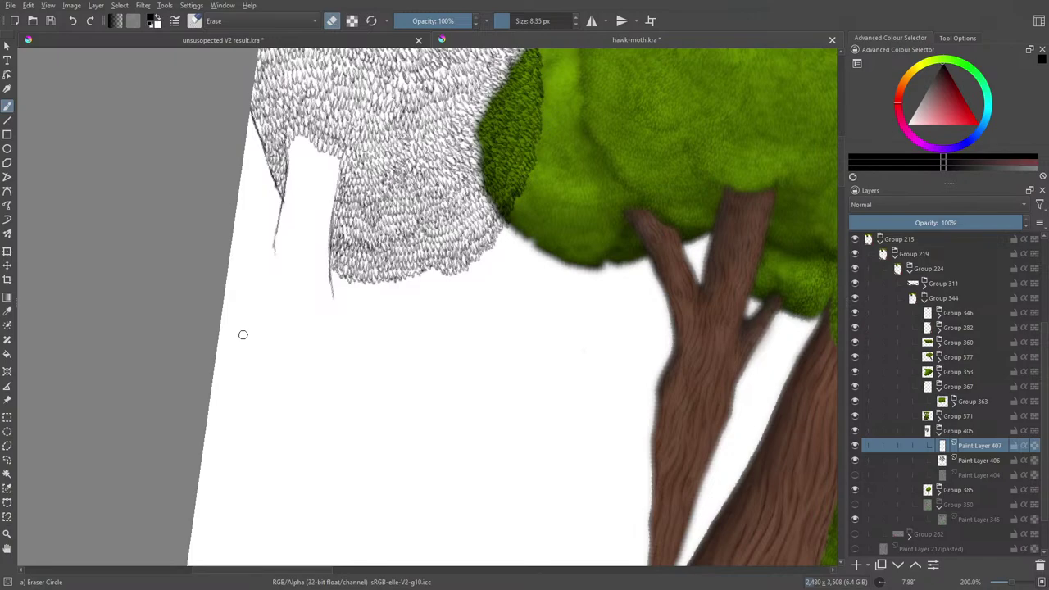
left_click(856, 505)
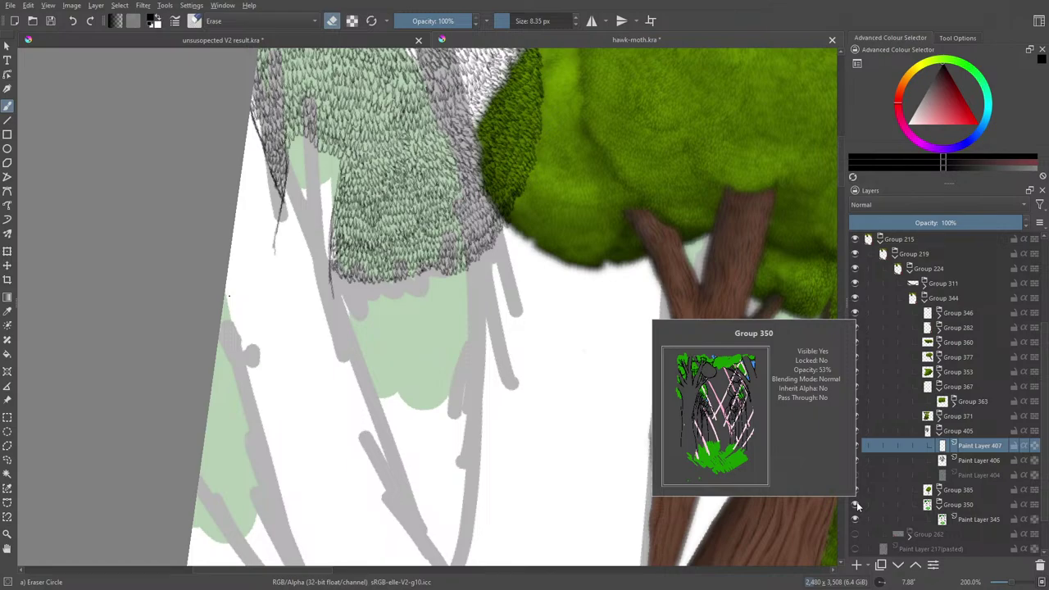
left_click(856, 506)
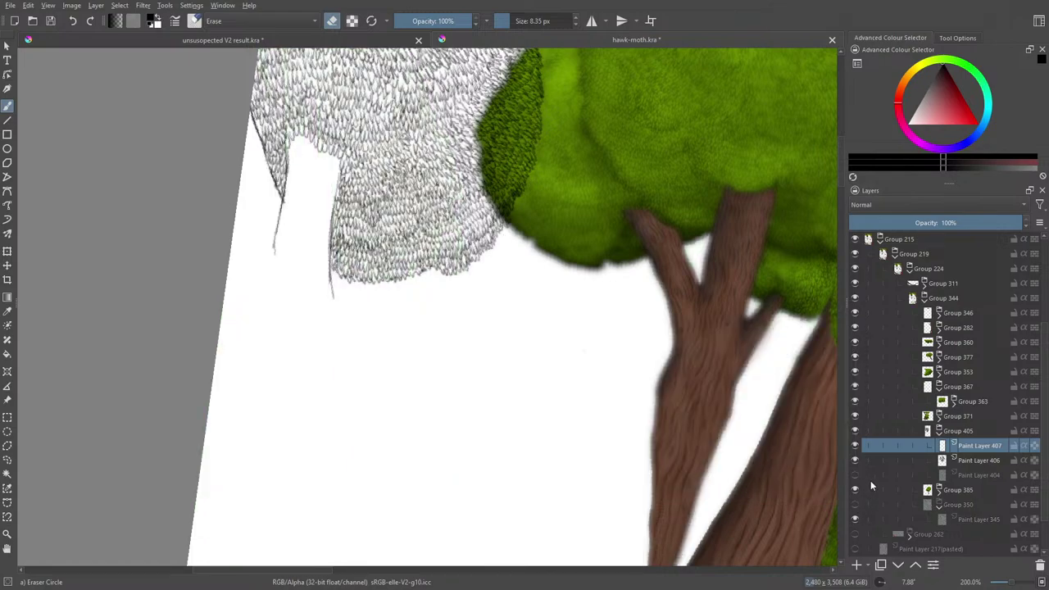
key("slash")
- Move Paint Layer 407 below Paint Layer 406 in the layer stack
scroll(840, 169, "up", 3)
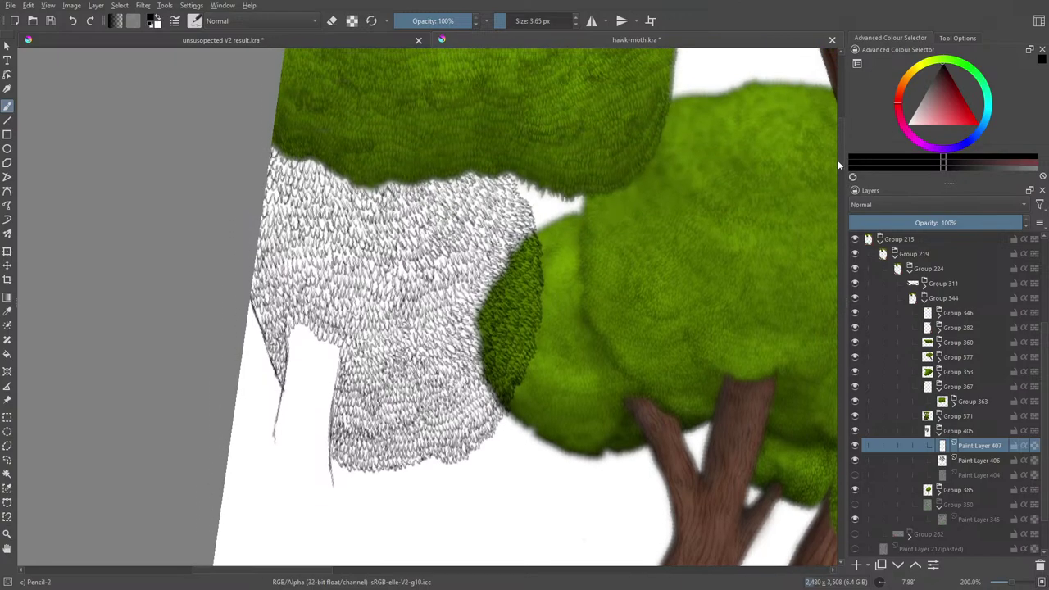
scroll(843, 164, "down", 1)
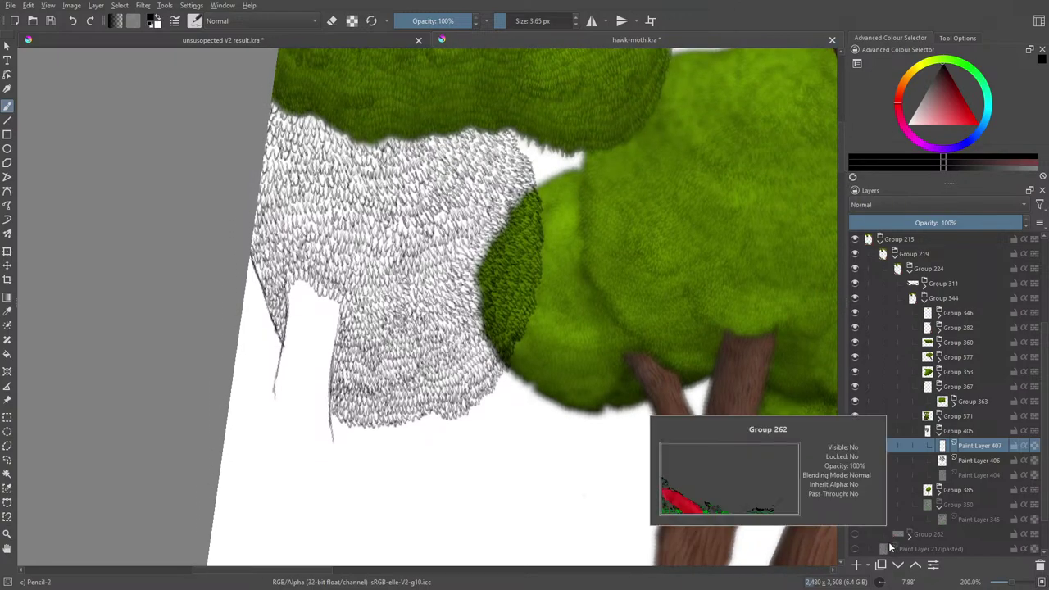
key("ctrl+Page_Down")
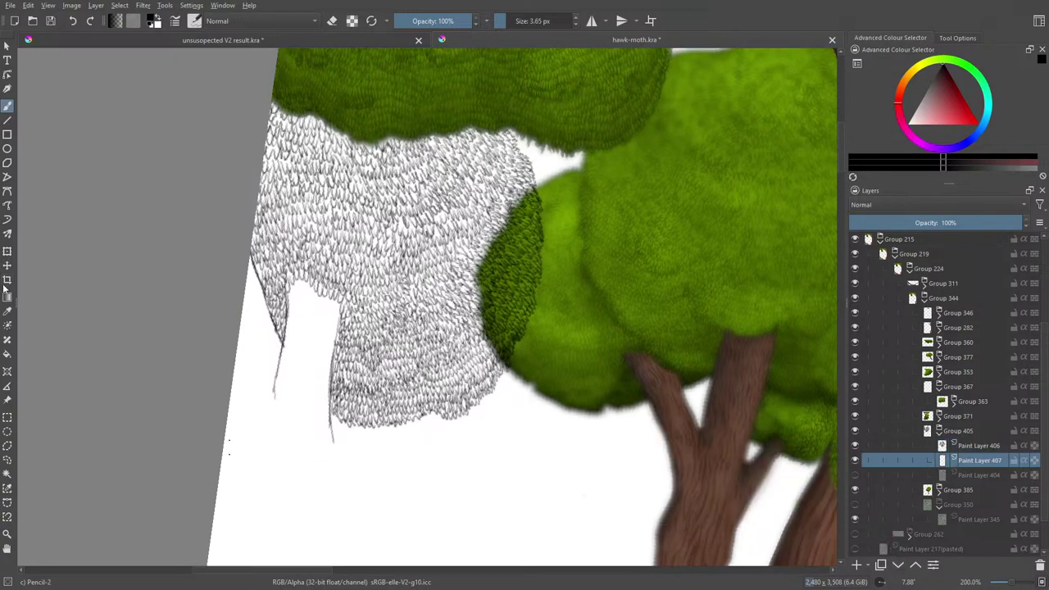
- Sample a green from the large painted crown beside the pencil texture as the brush colour
left_click(7, 311)
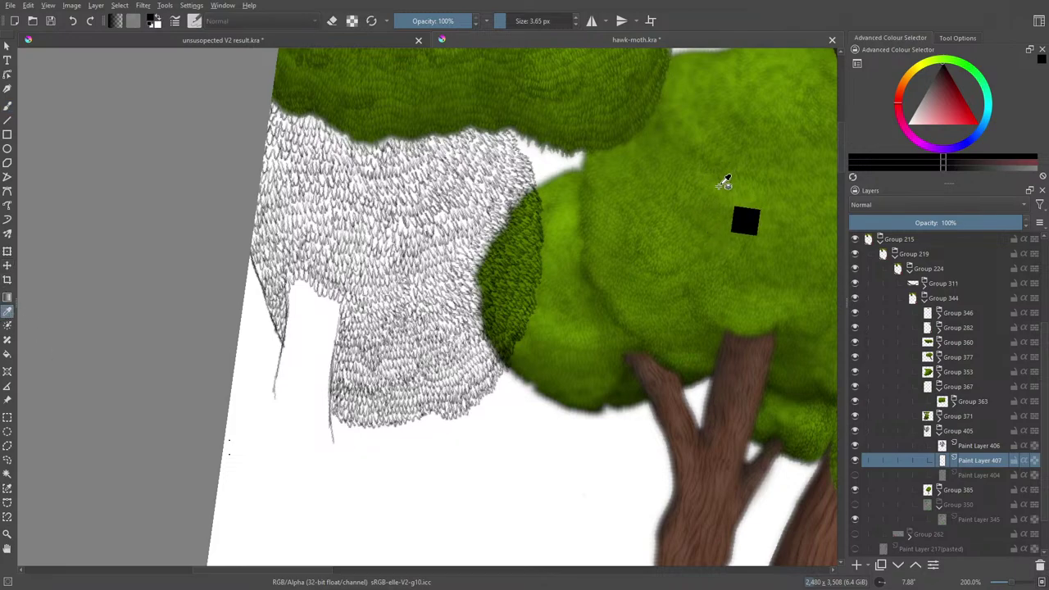
left_click(723, 180)
key("b")
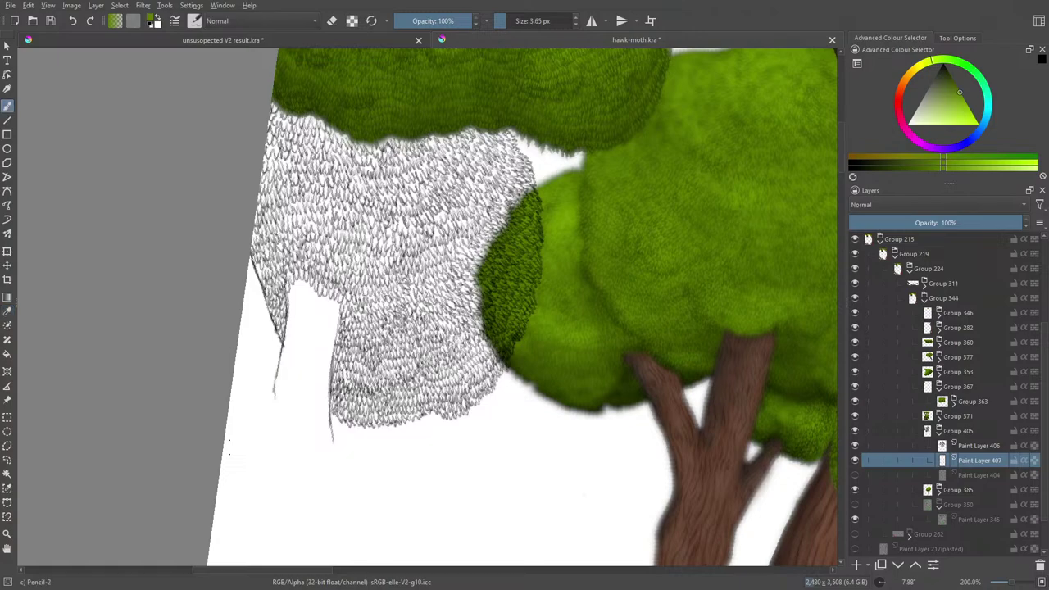
- Hide the filter masks in Group 363, Group 353 and Group 360
left_click(954, 402)
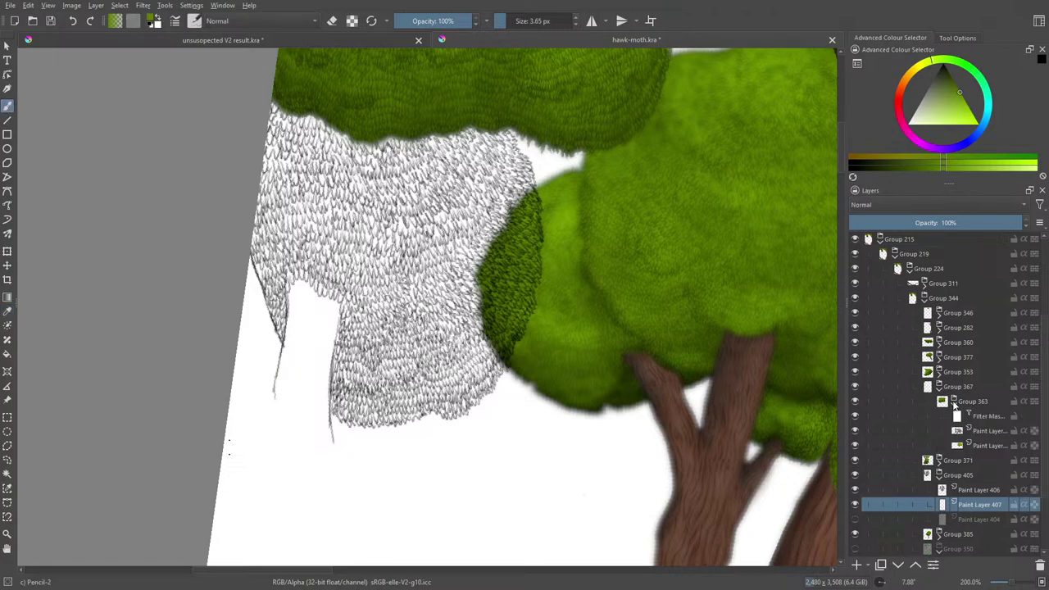
left_click(855, 416)
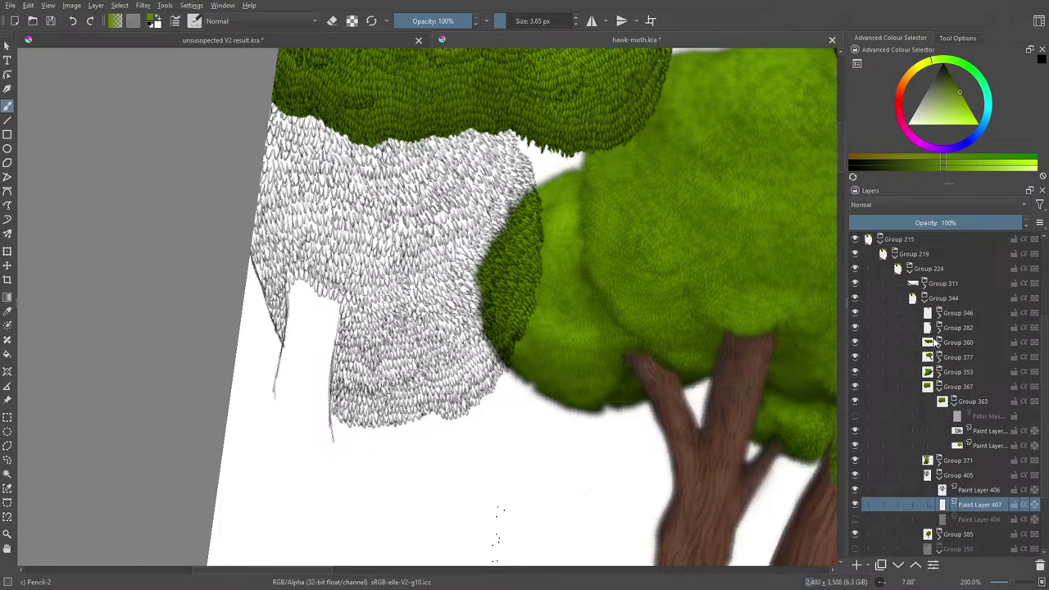
left_click(939, 374)
left_click(854, 387)
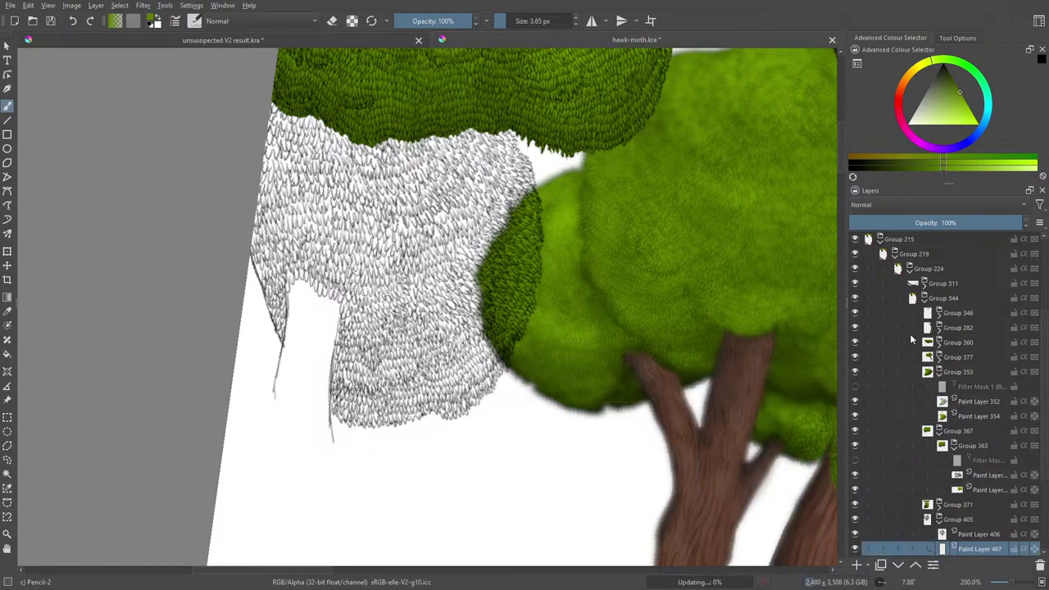
left_click(939, 341)
left_click(855, 357)
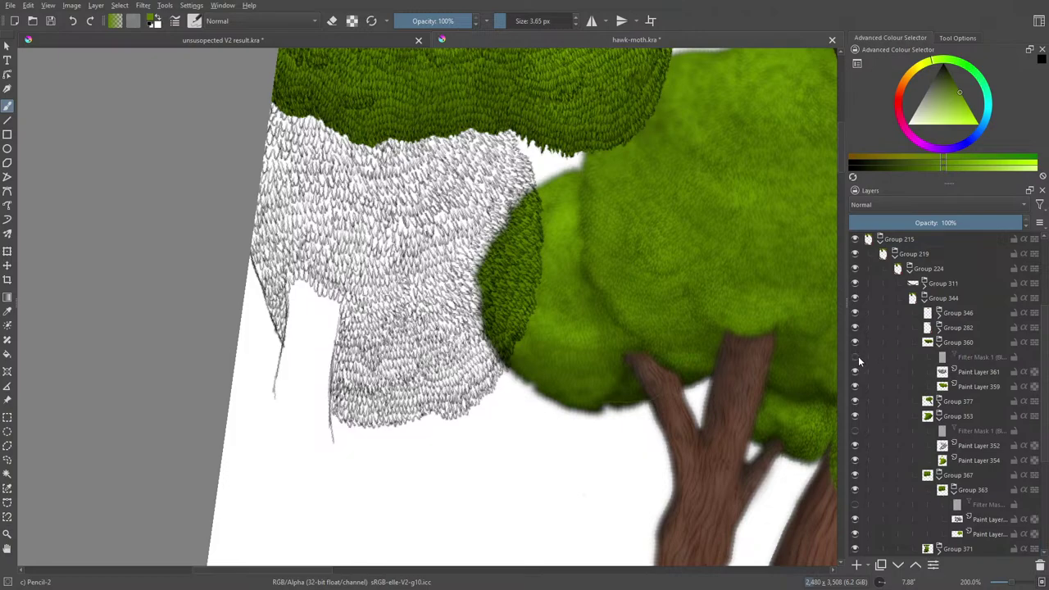
- Look through Groups 346, 282 and 311 for further filter masks
left_click(939, 313)
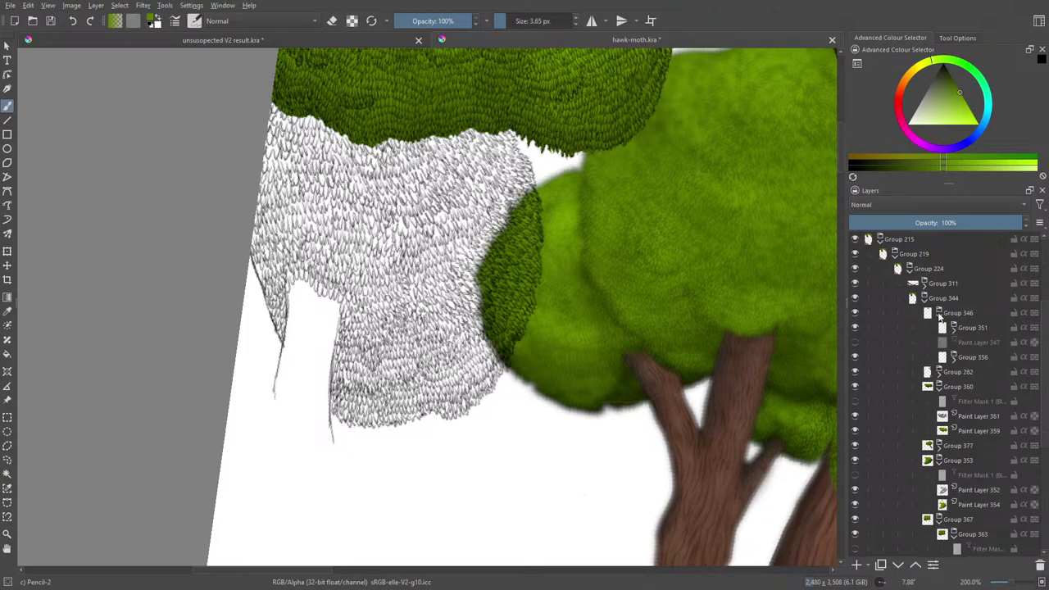
left_click(939, 312)
left_click(938, 327)
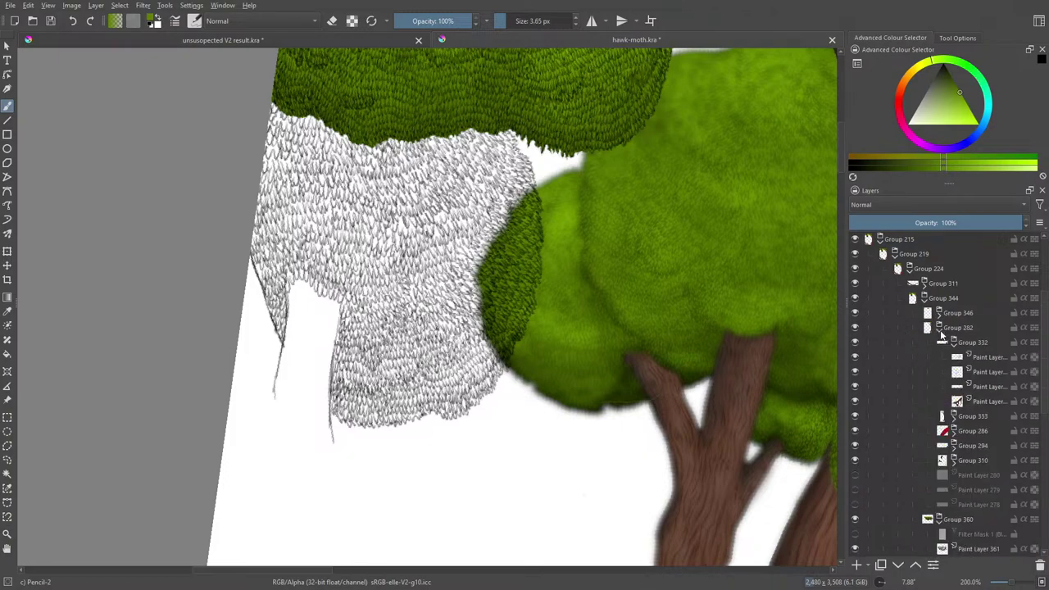
left_click(938, 327)
left_click(923, 290)
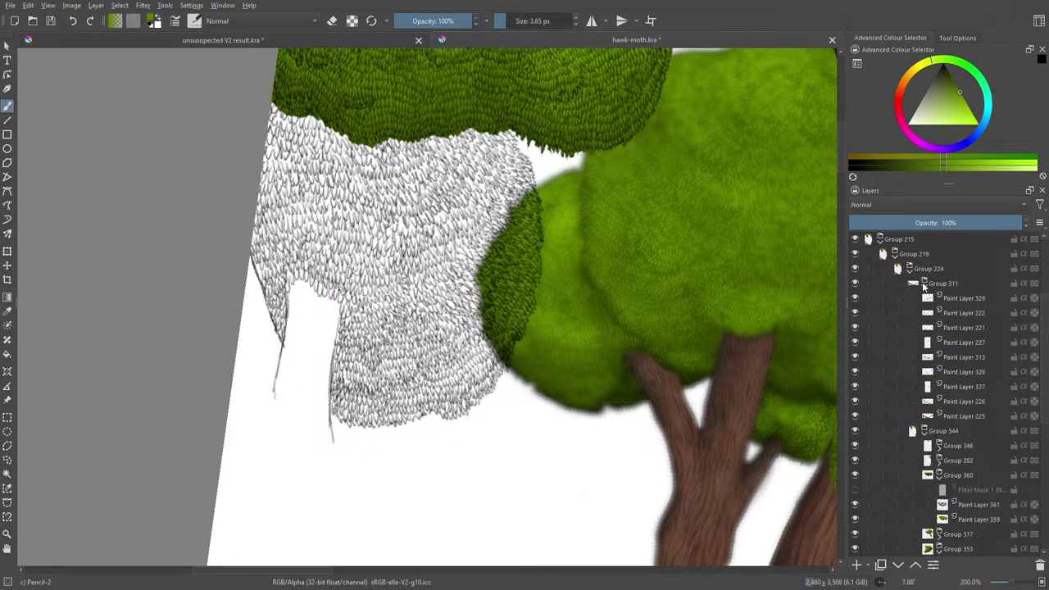
left_click(923, 291)
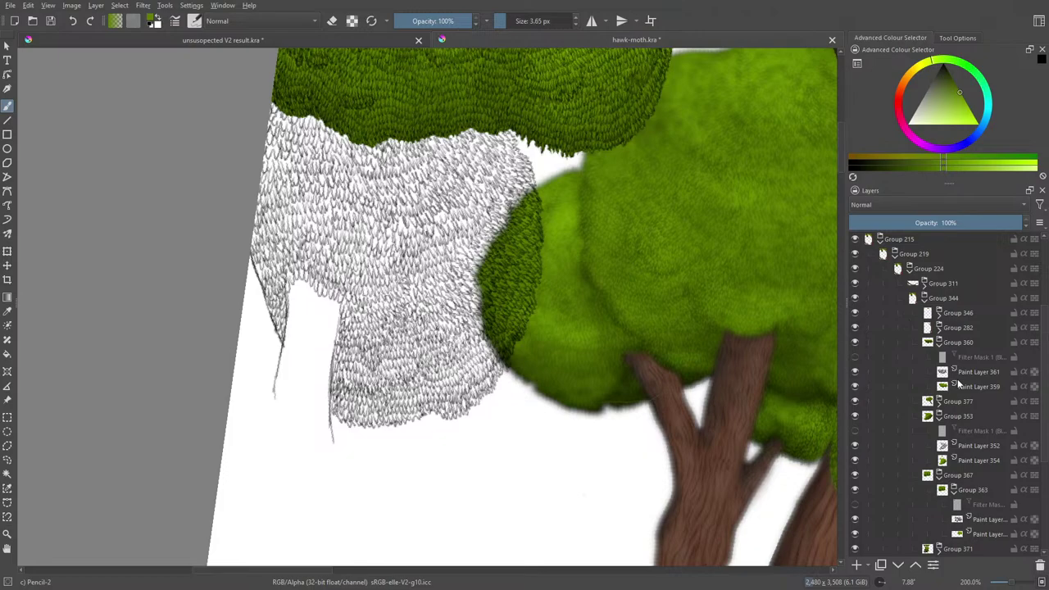
mouse_move(959, 384)
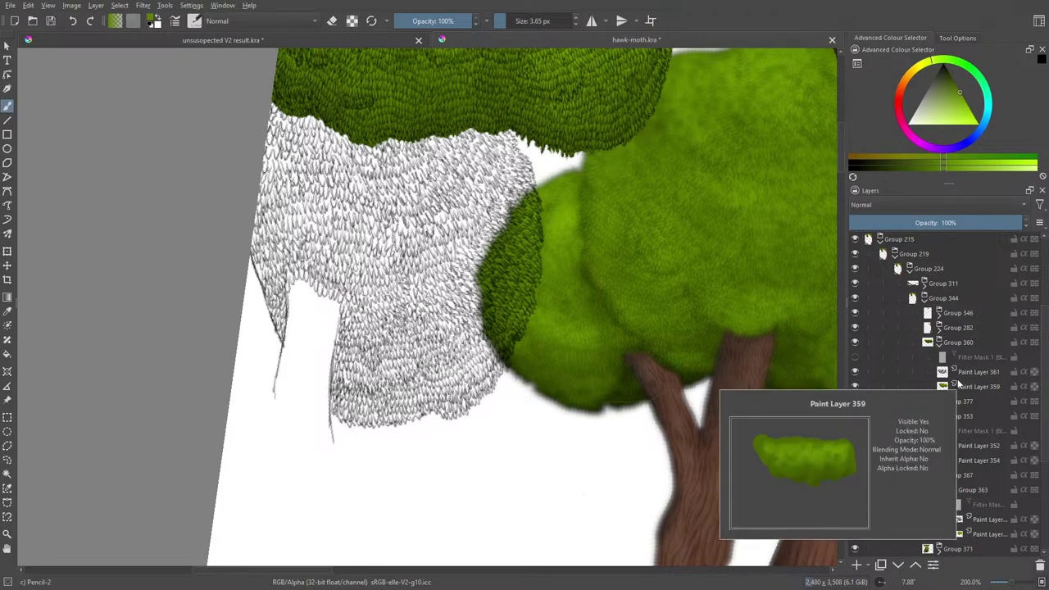
- Hide the blur filter masks in Group 377 and Group 371
left_click(940, 402)
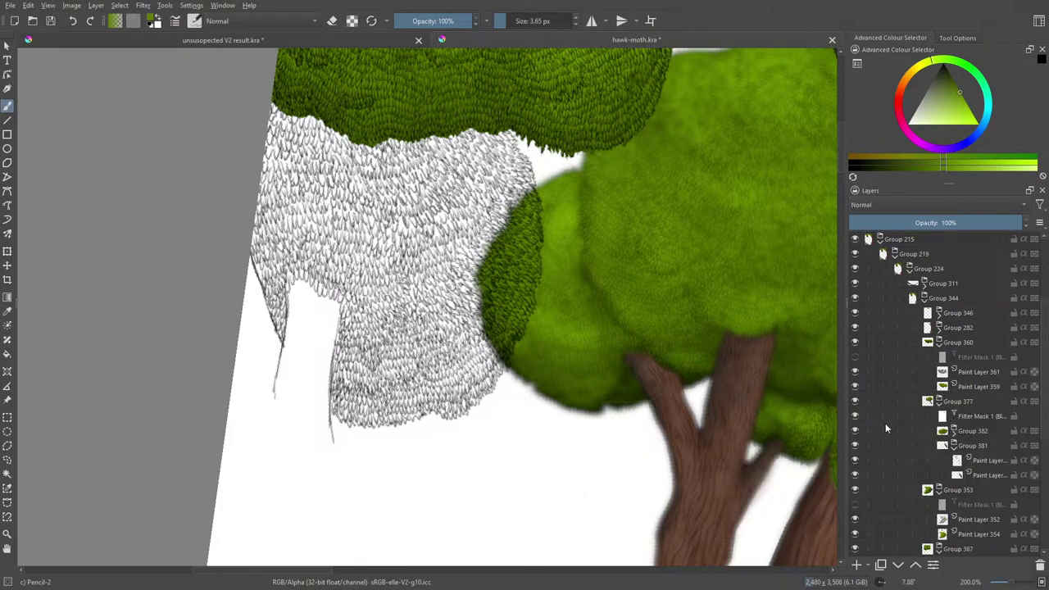
left_click(855, 416)
left_click(954, 431)
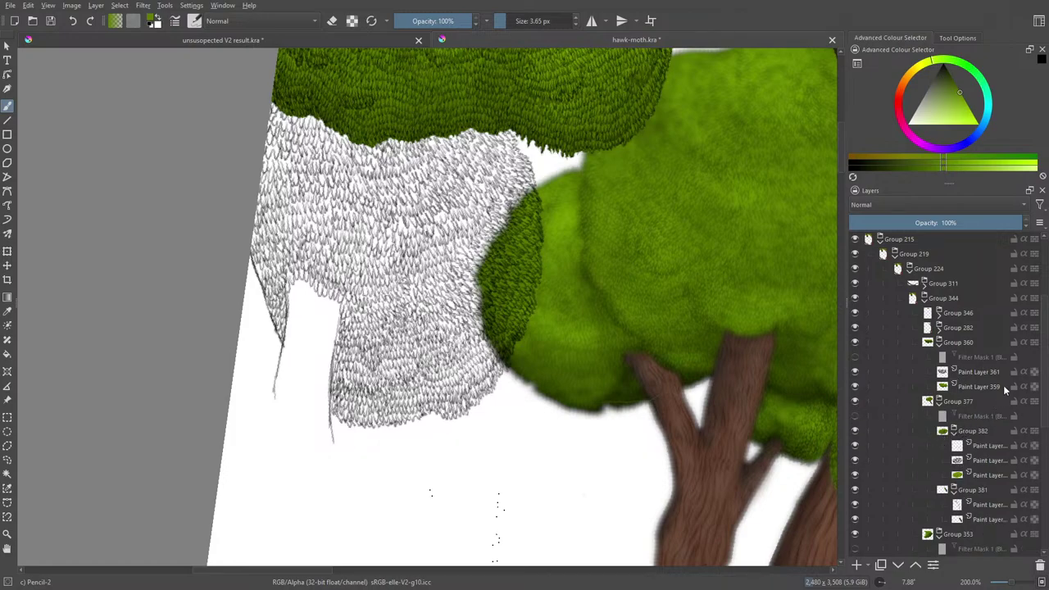
left_click_drag(1045, 341, 1046, 430)
left_click(940, 461)
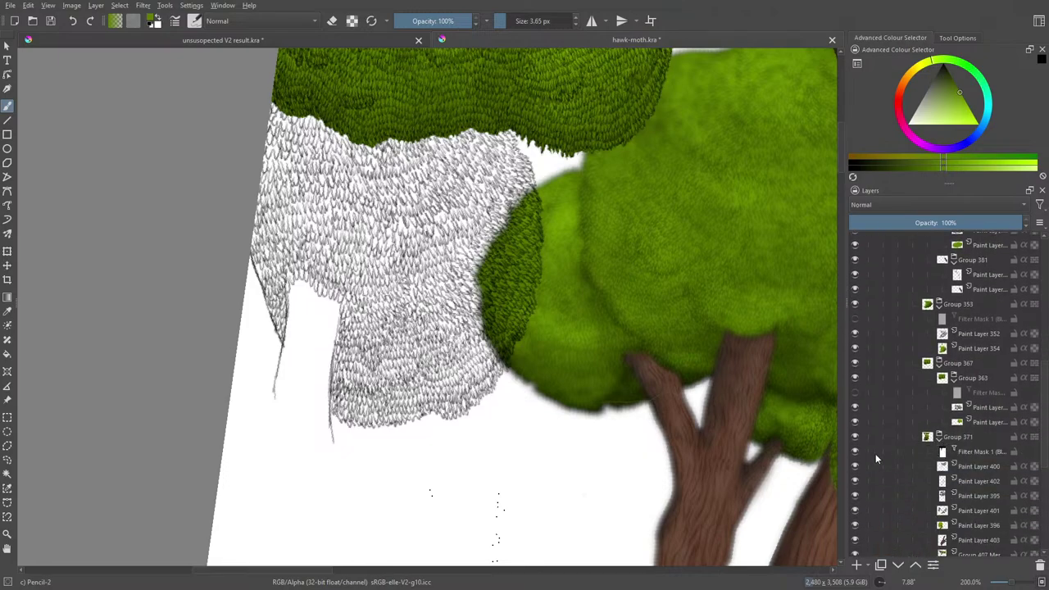
left_click(856, 453)
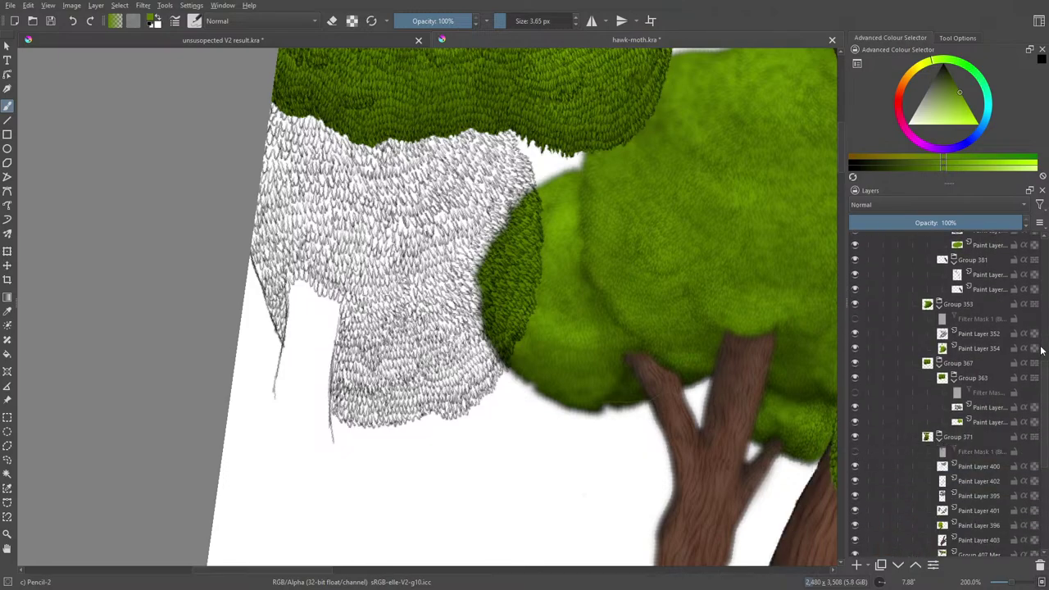
- Hide the filter mask nested in Group 351 inside Group 346
scroll(1046, 386, "down", 5)
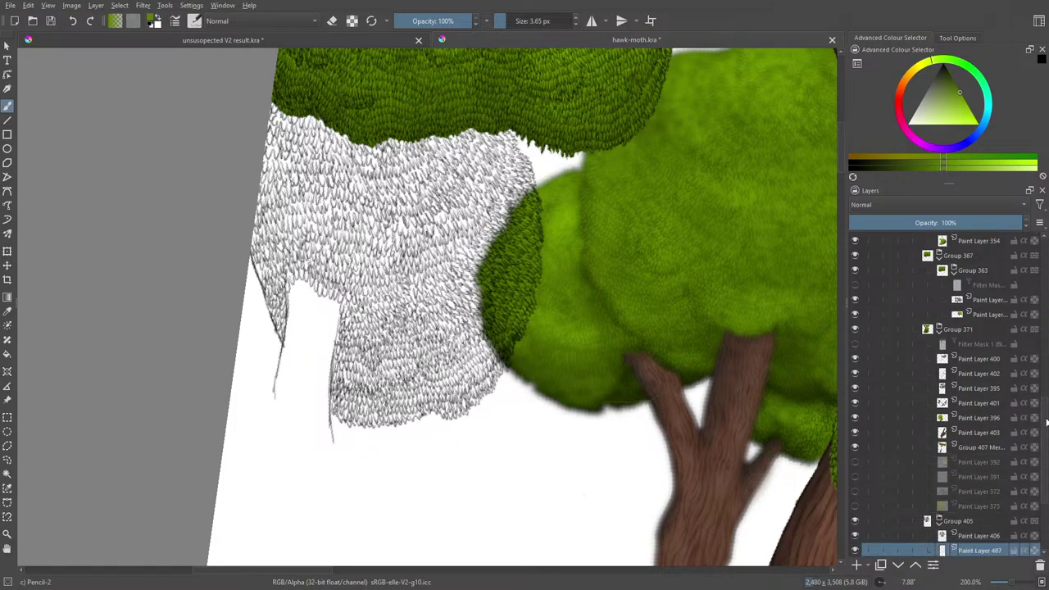
scroll(1046, 449, "down", 1)
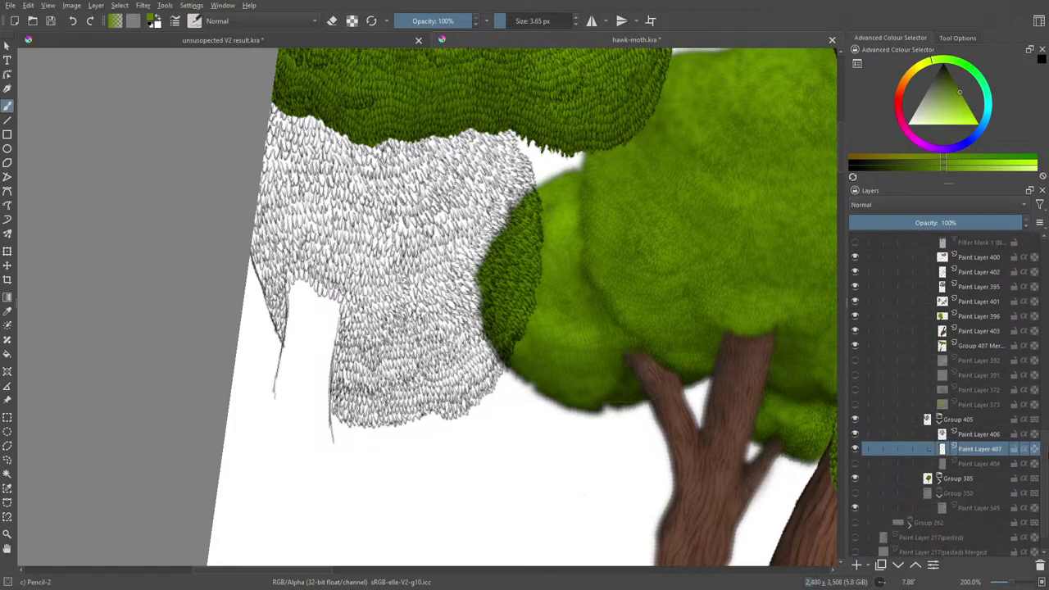
left_click_drag(1046, 441, 1047, 305)
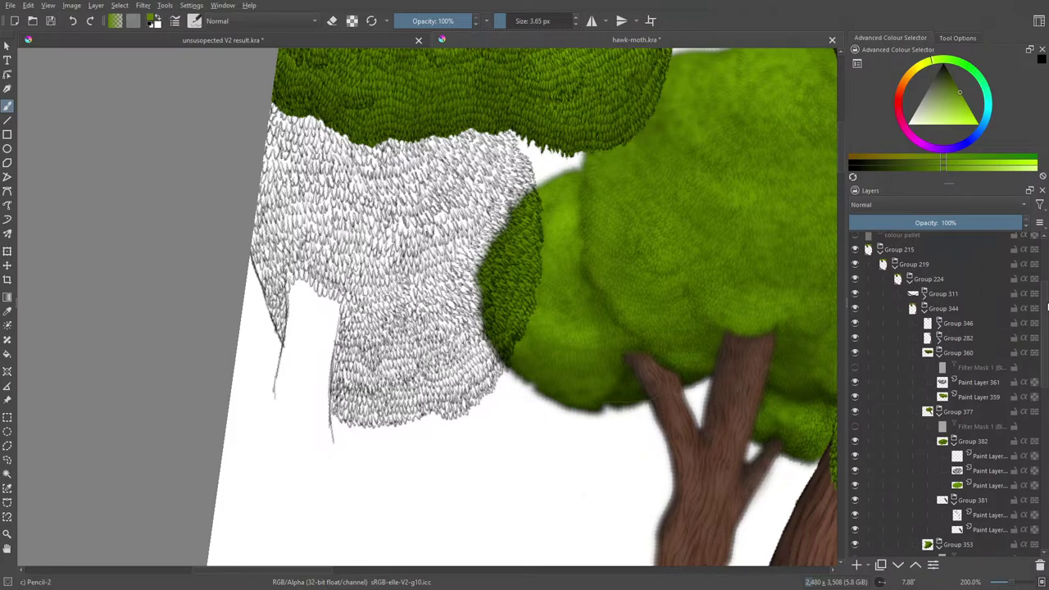
left_click(940, 340)
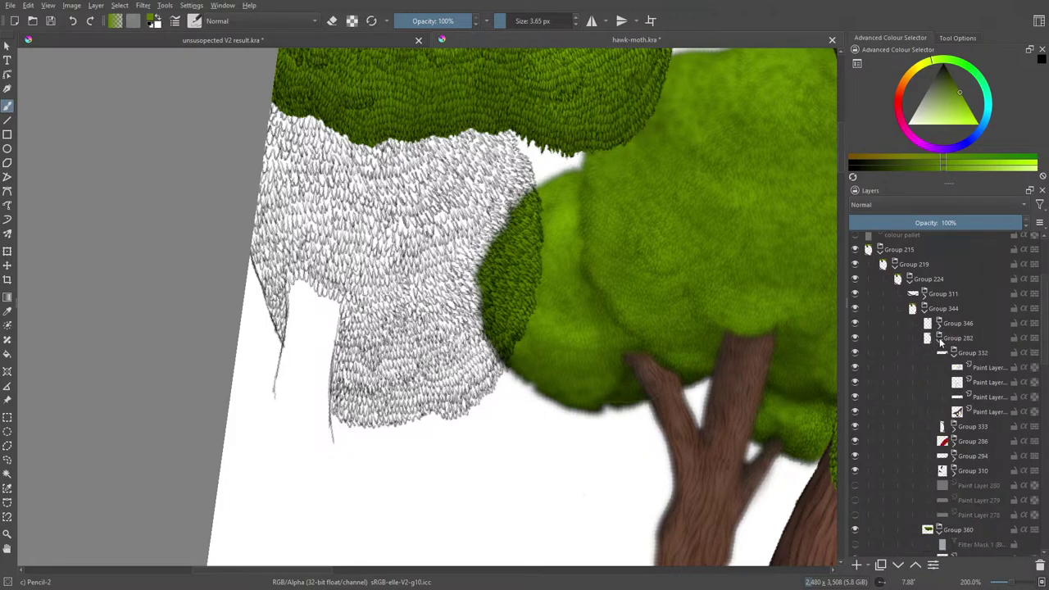
left_click(939, 339)
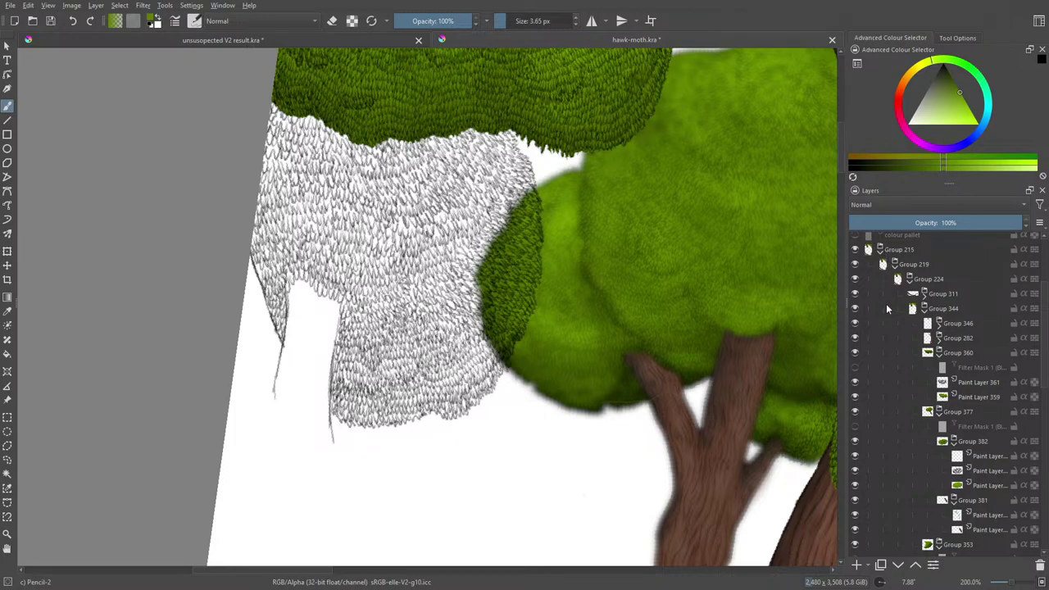
left_click(940, 324)
left_click(953, 339)
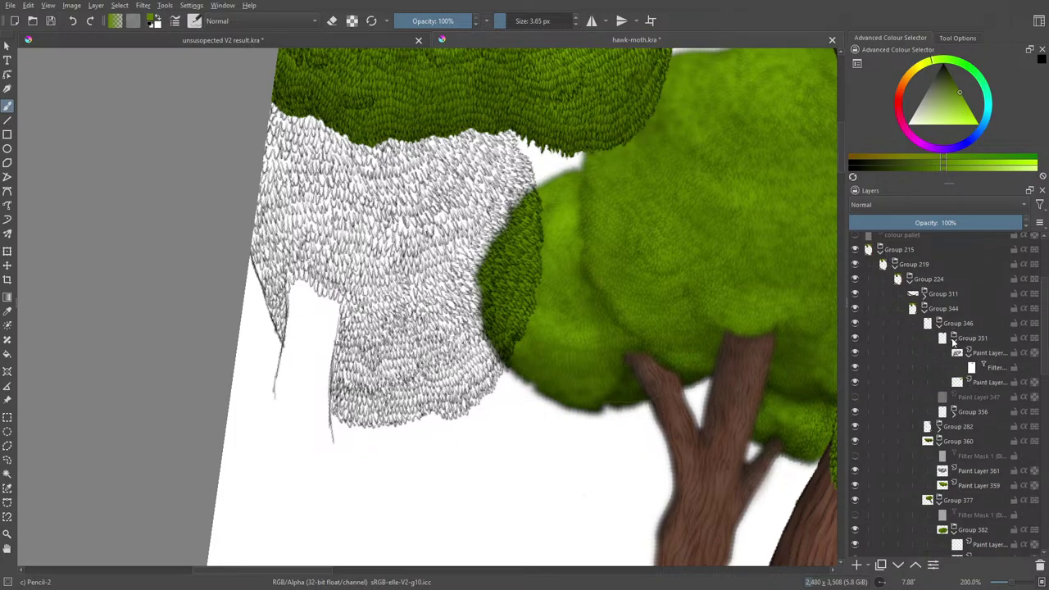
left_click(855, 367)
left_click(954, 340)
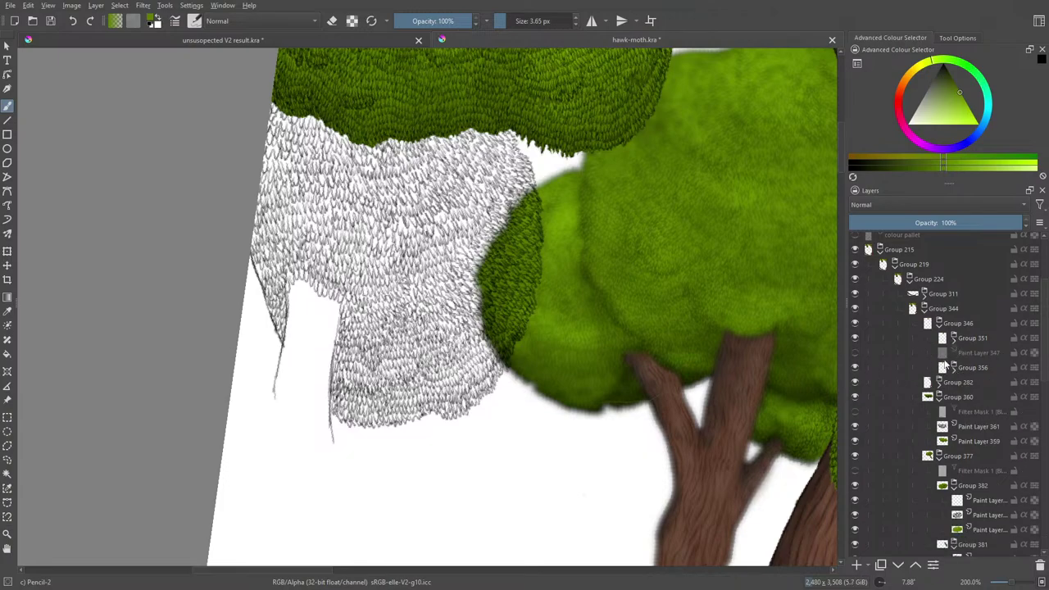
- Inspect Groups 356 and 282 for filter masks and check what Paint Layer 396 contributes to the picture
left_click(953, 368)
left_click(953, 368)
left_click(938, 382)
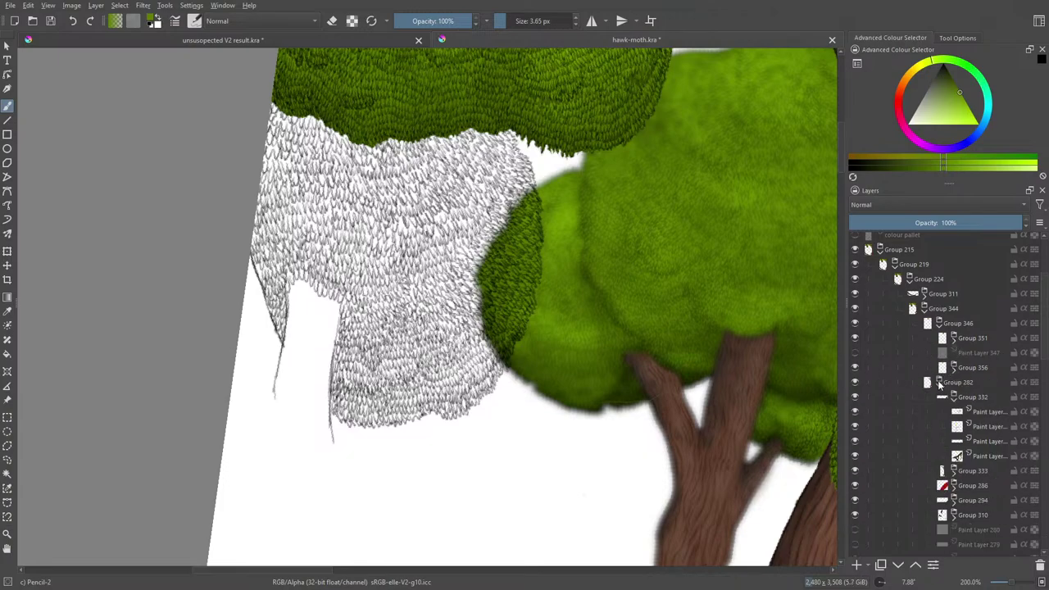
left_click(938, 382)
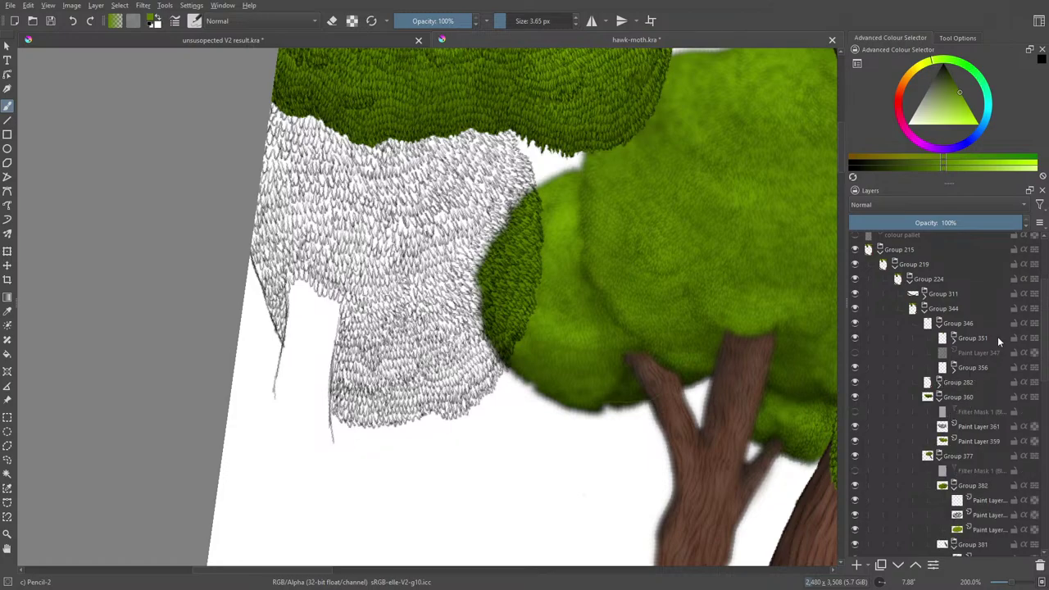
mouse_move(1045, 313)
left_mouse_down()
mouse_move(1045, 459)
mouse_move(1040, 440)
mouse_move(1013, 442)
left_mouse_up()
left_click(856, 402)
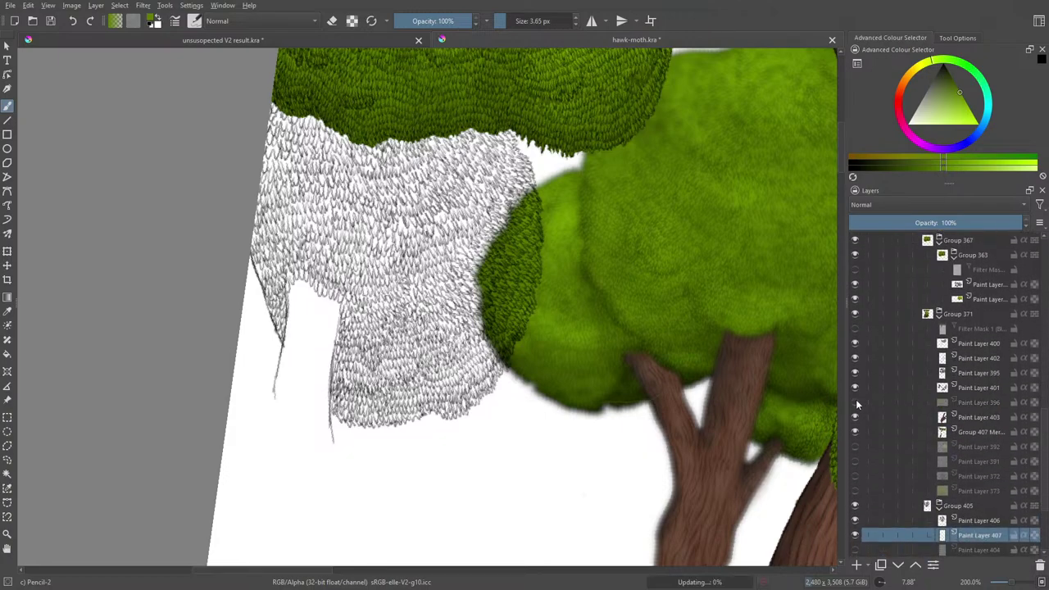
left_click(857, 400)
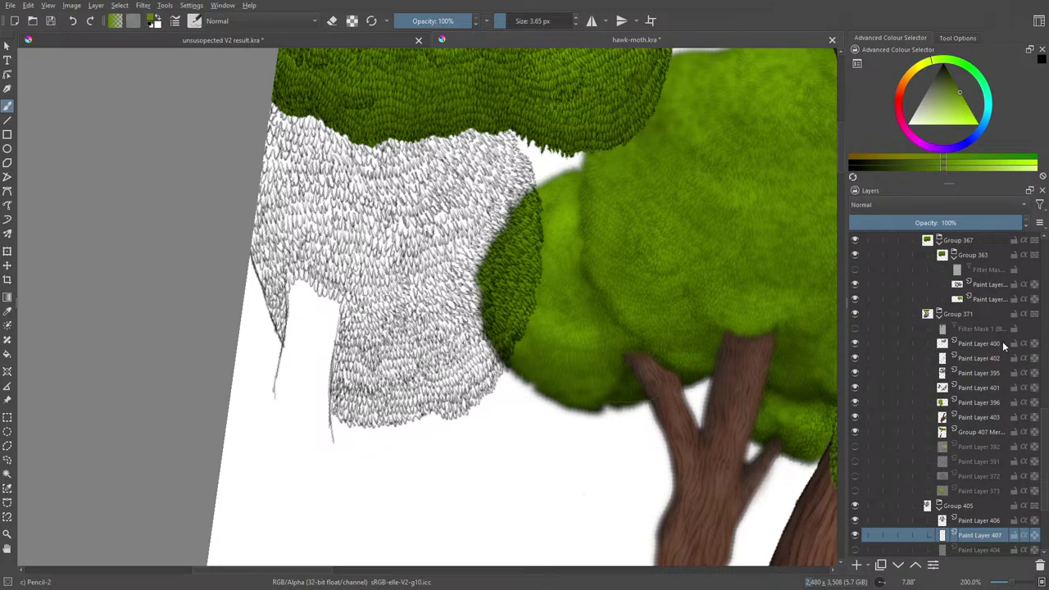
- Hide Filter Mask 2 (Blur) in Group 385
left_click_drag(1046, 438, 1045, 479)
left_click(942, 446)
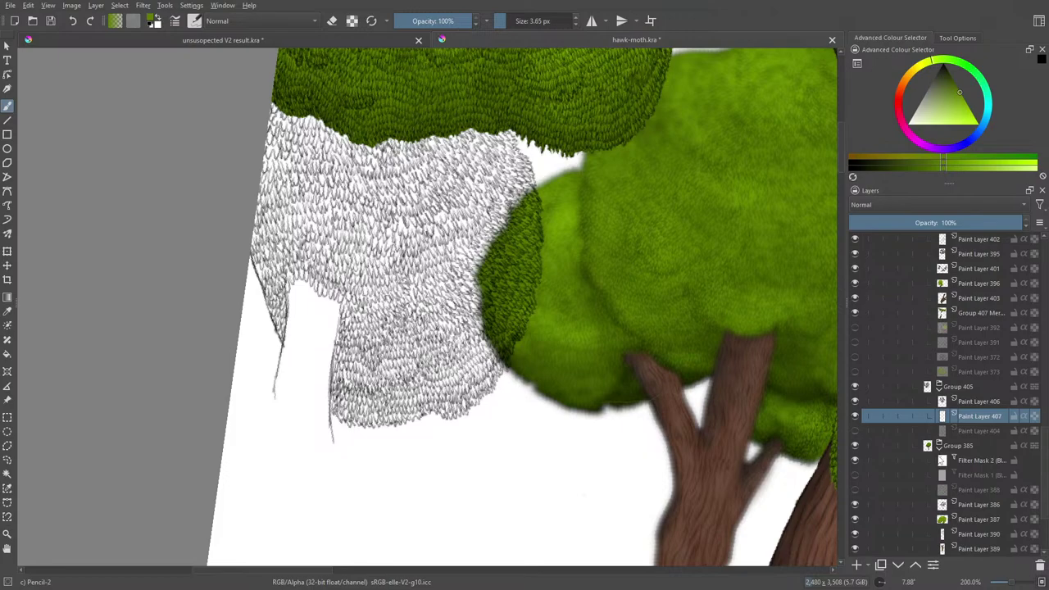
left_click(856, 462)
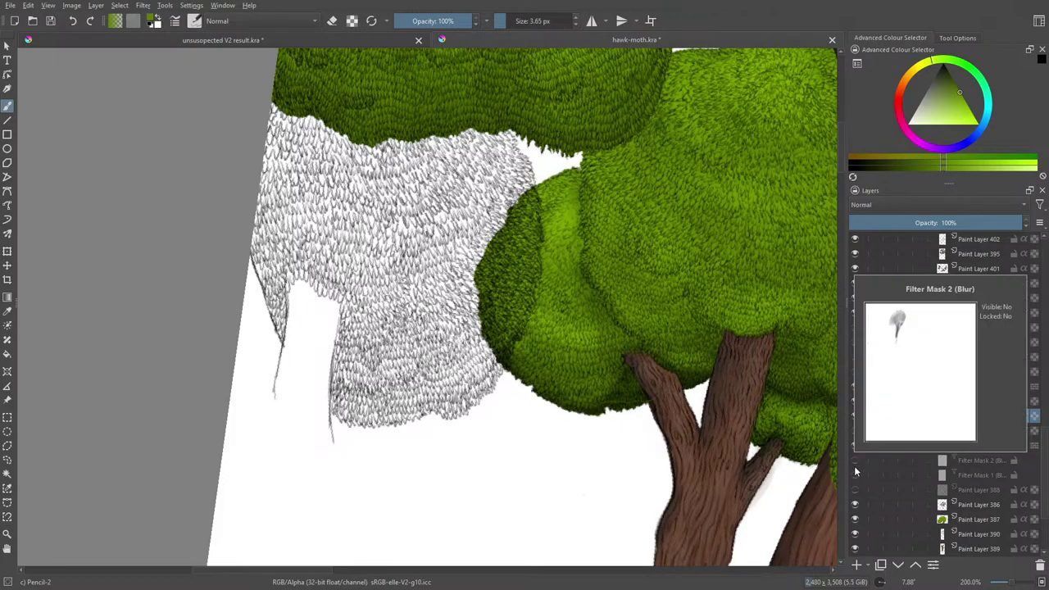
- Check the trees with and without the pencil leaves on Paint Layer 406, and hide the painted tree in Group 385
scroll(998, 582, "down", 10)
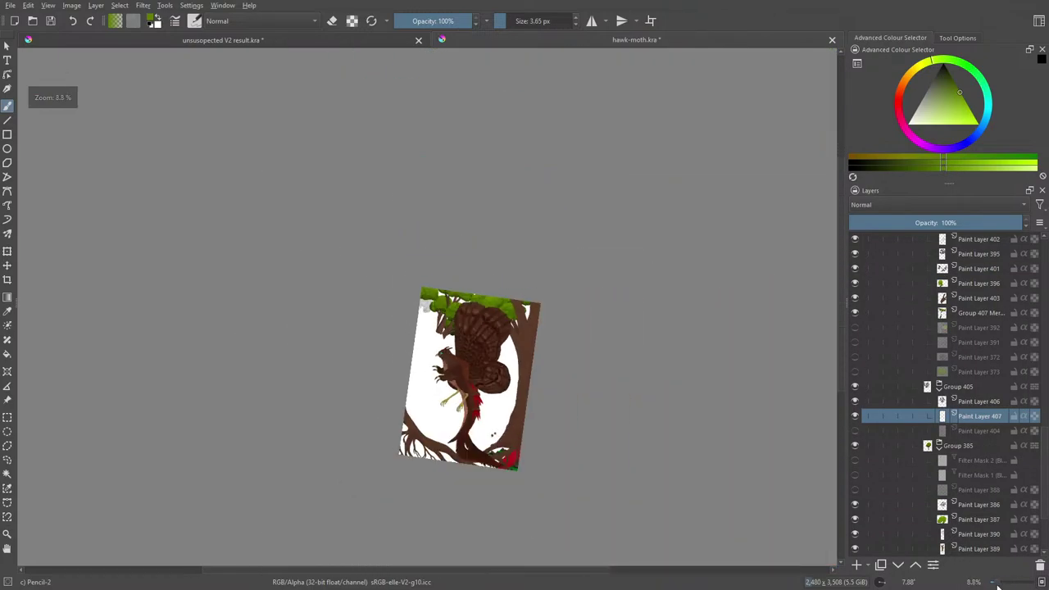
scroll(999, 581, "up", 1)
scroll(1000, 584, "up", 1)
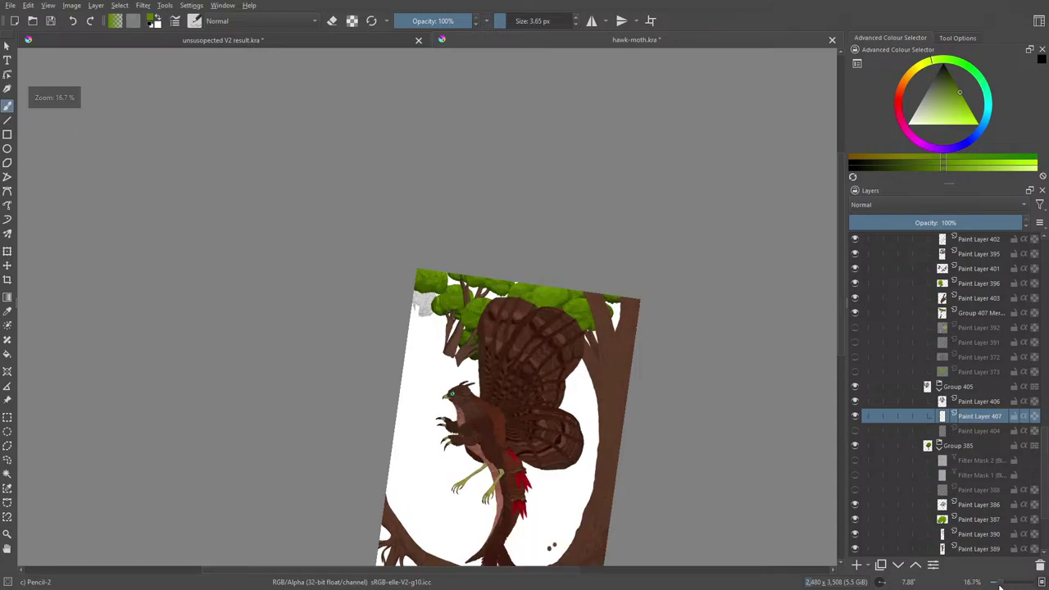
scroll(1000, 583, "up", 3)
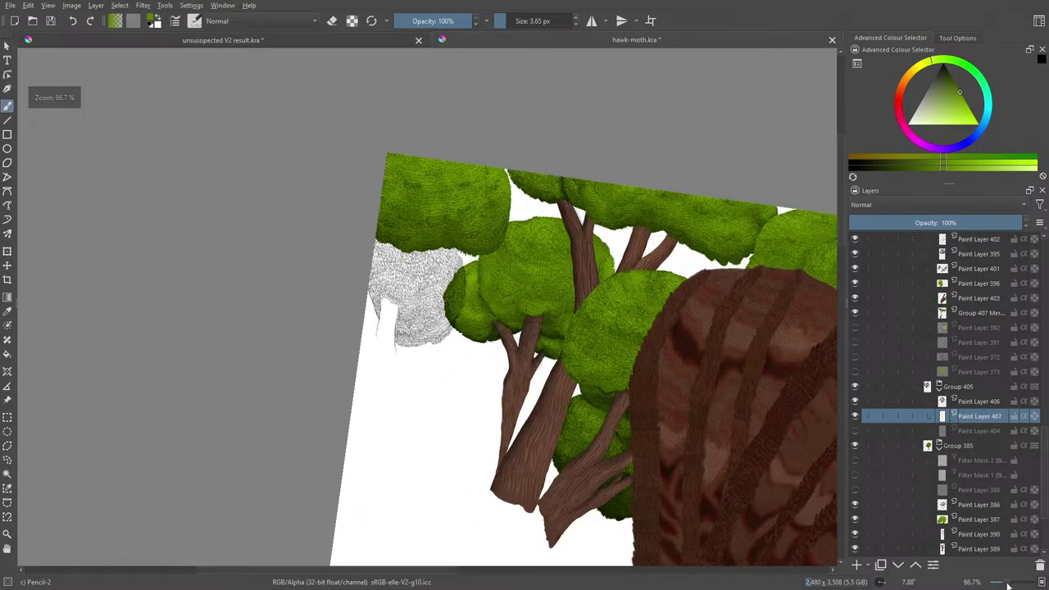
scroll(1010, 585, "down", 2)
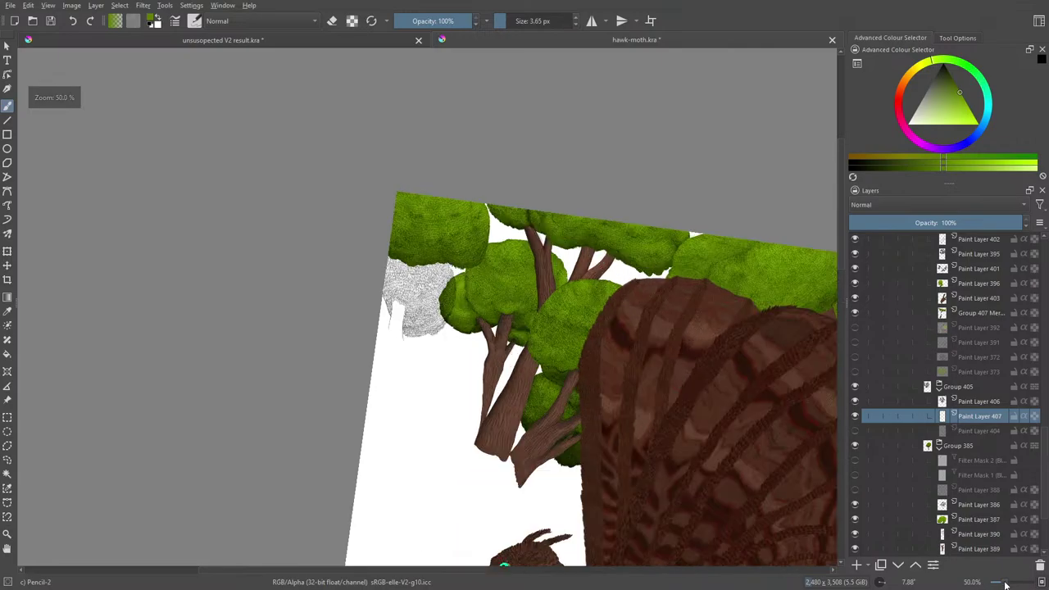
scroll(1008, 585, "up", 3)
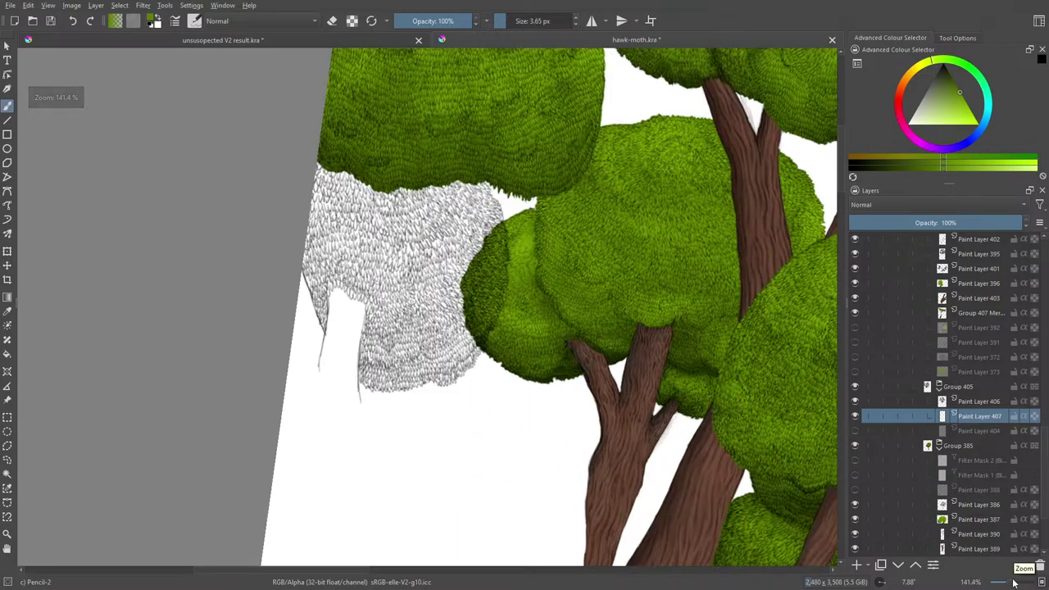
left_click(855, 401)
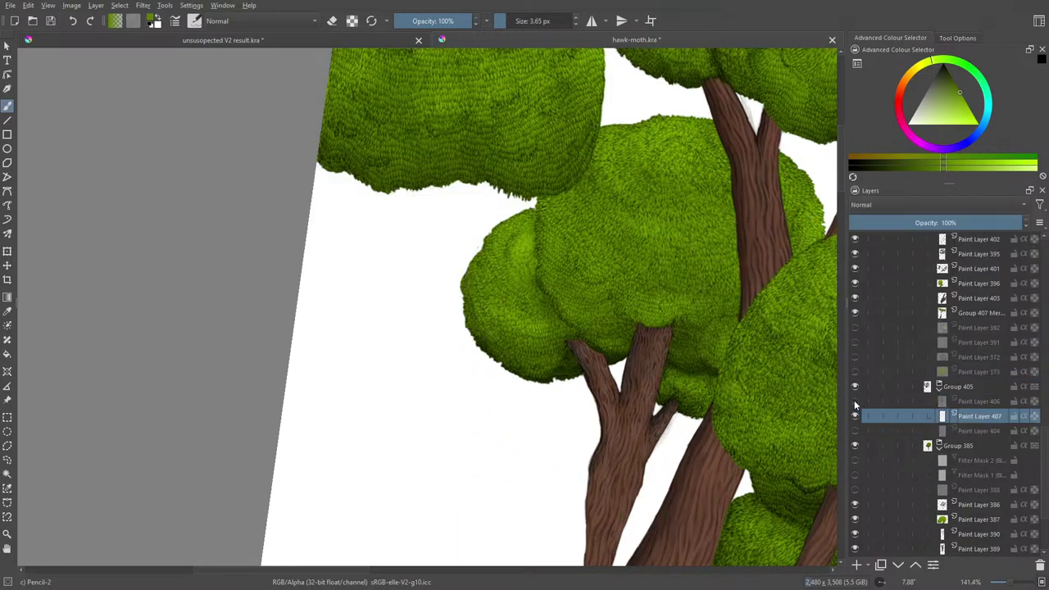
left_click(855, 401)
left_click(854, 445)
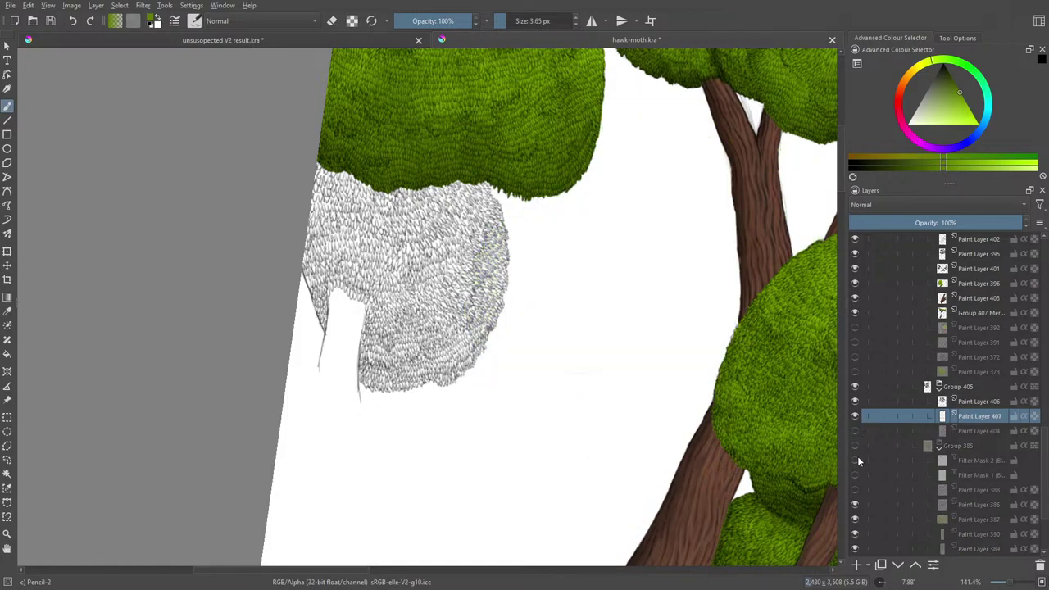
- Check the sketch on Paint Layer 404, hide it again, and show the painted tree in Group 385
left_click(855, 430)
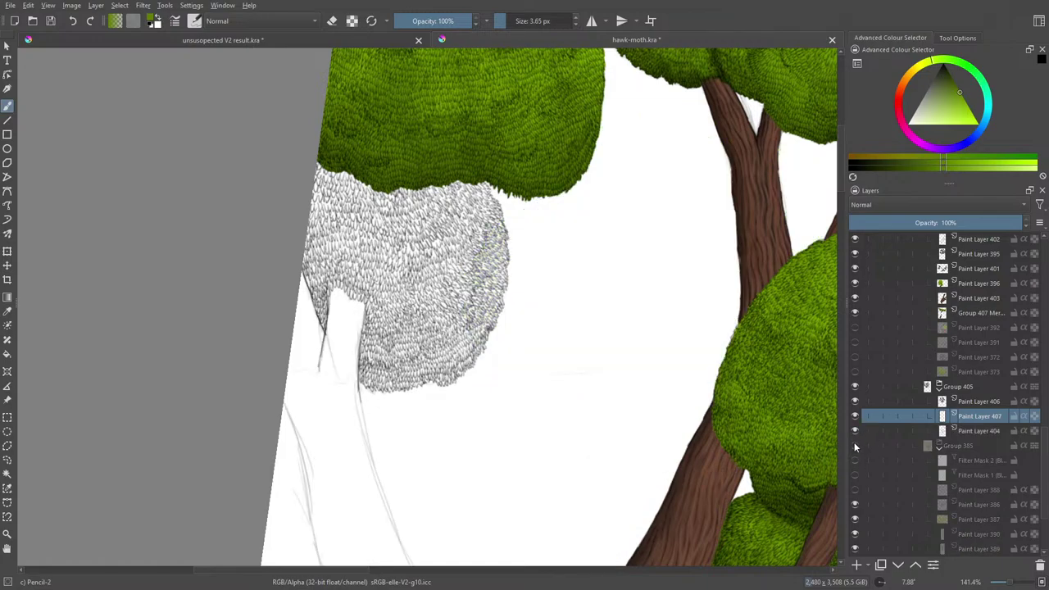
left_click(855, 445)
left_click(855, 431)
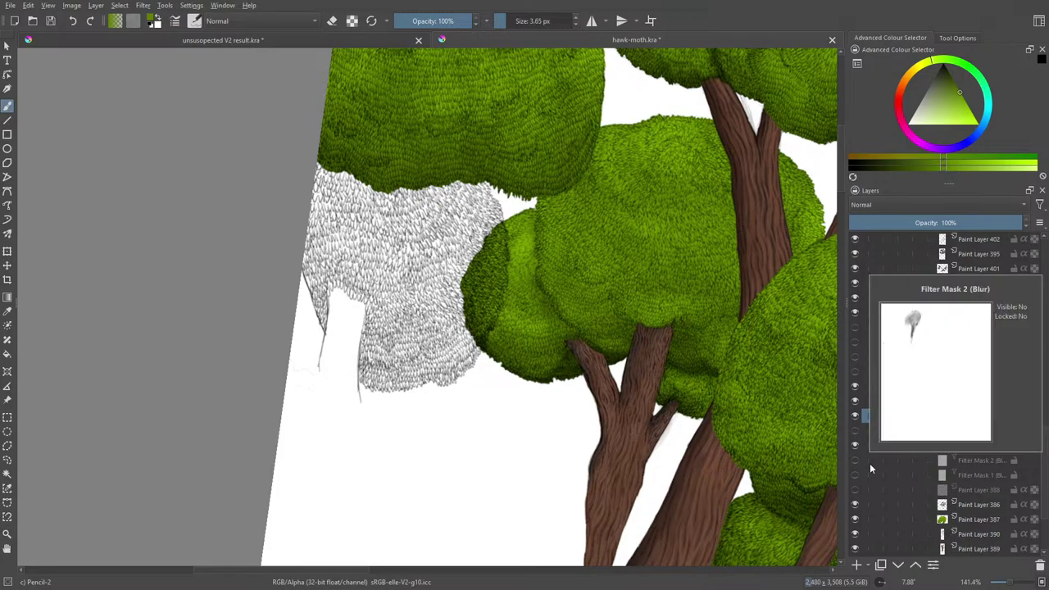
mouse_move(959, 396)
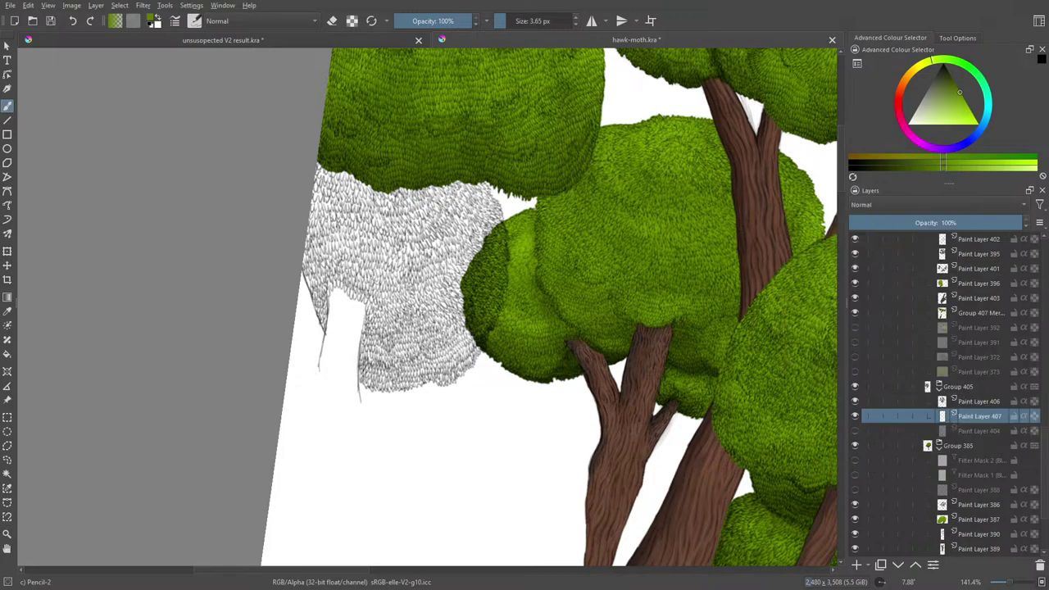
- Sample the mid green from the neighbouring painted tree's crown as the brush colour
left_click(8, 311)
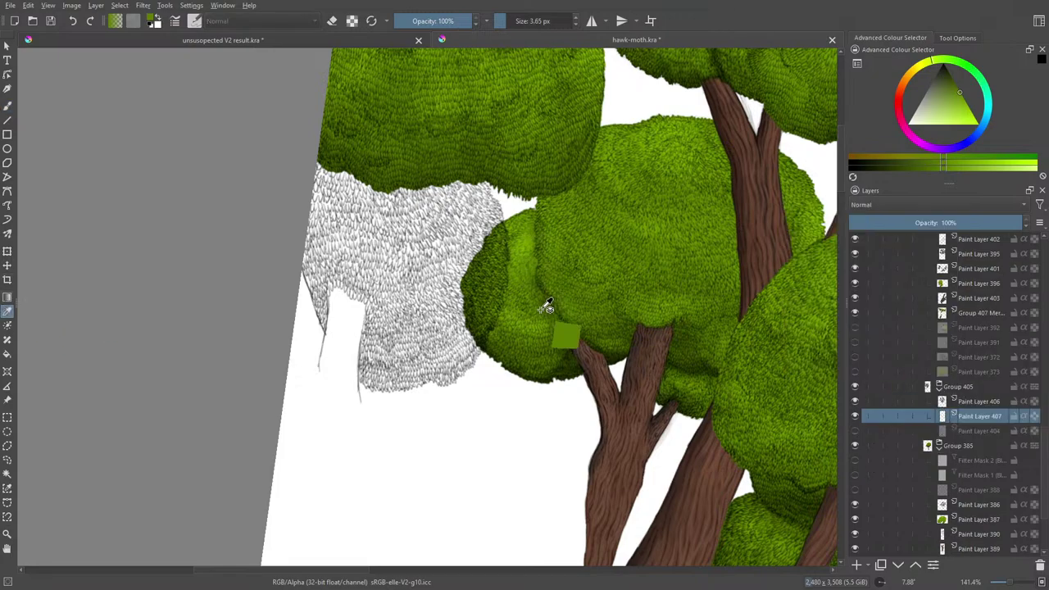
mouse_move(546, 302)
left_mouse_down()
mouse_move(647, 295)
mouse_move(664, 309)
left_mouse_up()
left_click(9, 104)
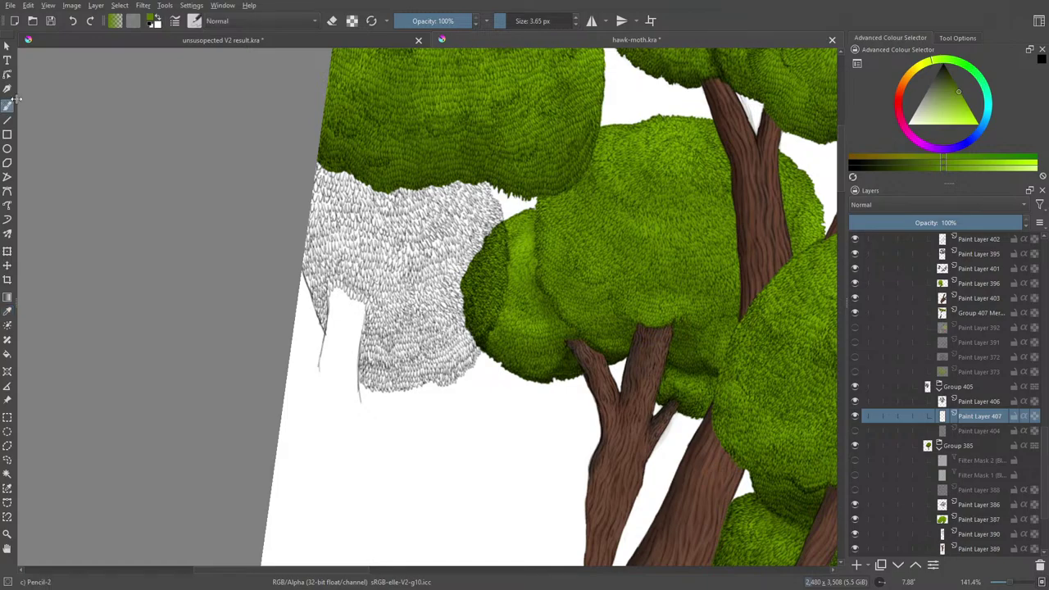
- Fill the crown beneath the pencil leaves with flat green on Paint Layer 407, using the Basic-1 brush at 40 px
left_click(196, 21)
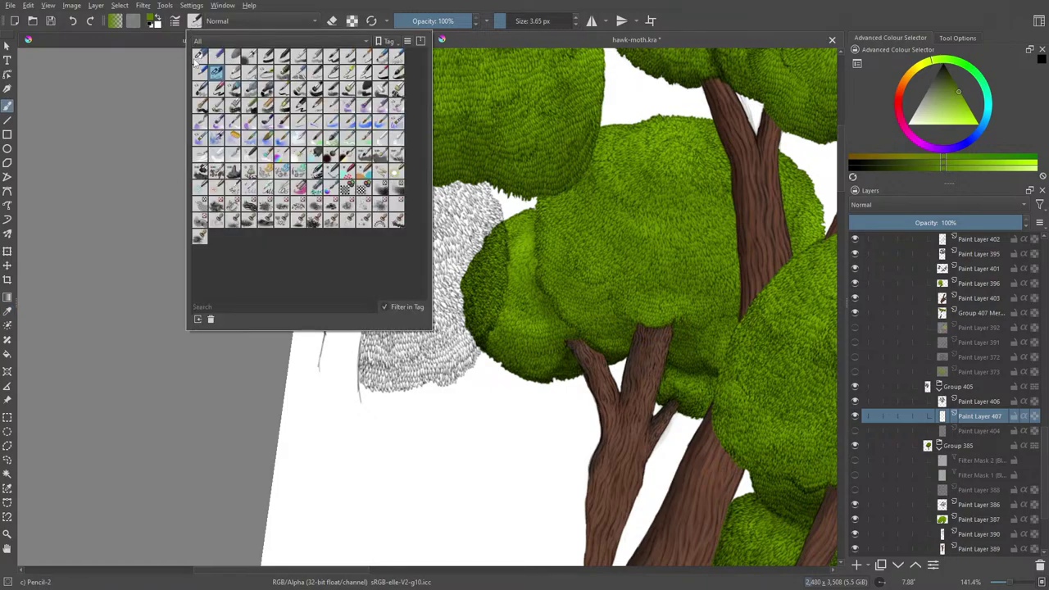
left_click(266, 55)
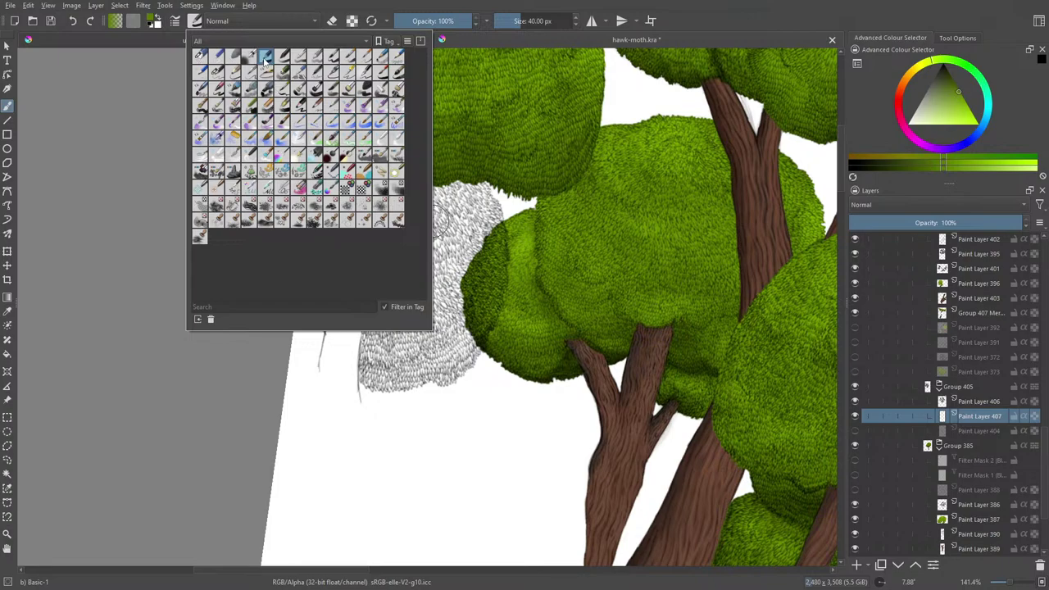
left_click(529, 368)
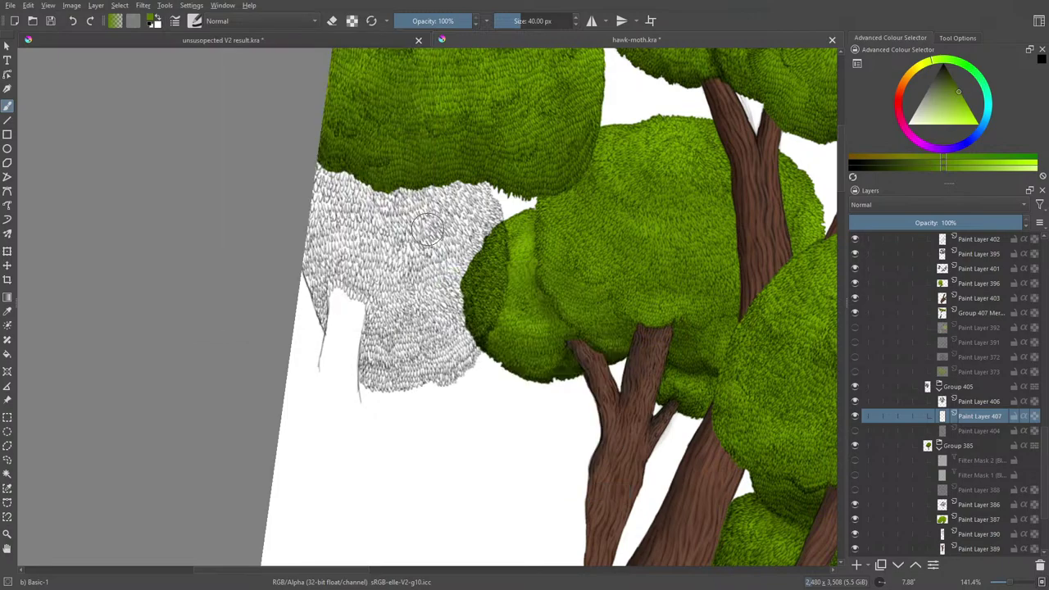
mouse_move(427, 229)
left_mouse_down()
mouse_move(438, 316)
mouse_move(463, 223)
mouse_move(432, 326)
mouse_move(472, 225)
mouse_move(466, 279)
mouse_move(484, 287)
mouse_move(475, 230)
mouse_move(477, 318)
mouse_move(482, 225)
mouse_move(472, 324)
mouse_move(486, 256)
mouse_move(491, 280)
mouse_move(488, 240)
mouse_move(493, 281)
mouse_move(477, 190)
mouse_move(466, 188)
mouse_move(460, 215)
mouse_move(446, 189)
mouse_move(418, 229)
mouse_move(401, 181)
mouse_move(363, 234)
mouse_move(341, 163)
mouse_move(302, 209)
mouse_move(313, 257)
mouse_move(333, 225)
mouse_move(315, 287)
mouse_move(323, 310)
mouse_move(319, 279)
mouse_move(356, 239)
mouse_move(345, 270)
mouse_move(363, 282)
mouse_move(393, 242)
mouse_move(366, 318)
mouse_move(440, 250)
mouse_move(382, 310)
mouse_move(368, 368)
mouse_move(388, 373)
mouse_move(419, 353)
mouse_move(413, 363)
mouse_move(407, 336)
mouse_move(392, 343)
mouse_move(445, 358)
mouse_move(465, 352)
mouse_move(434, 372)
left_mouse_up()
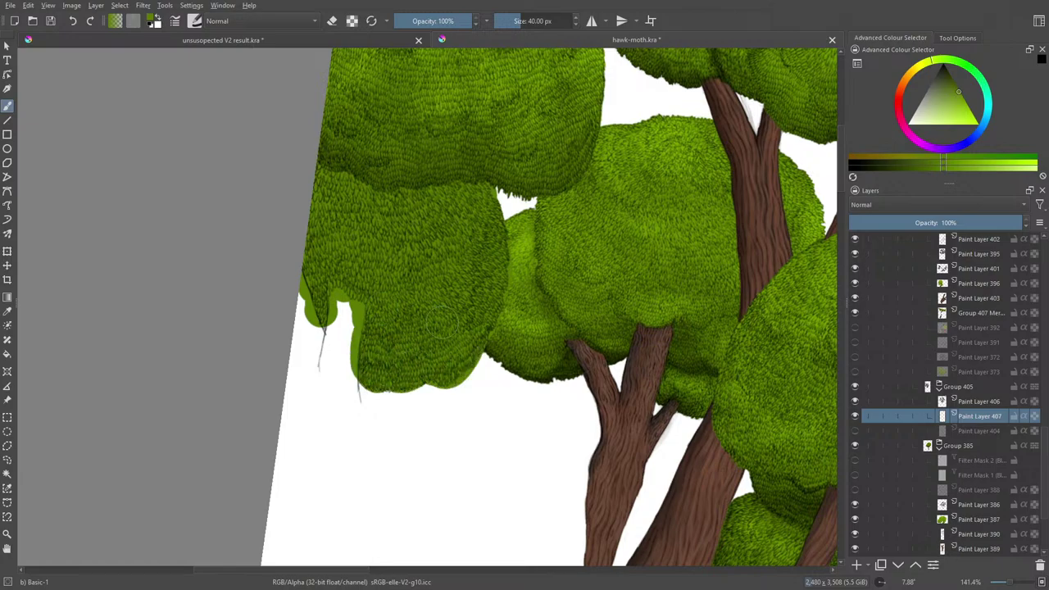
- Erase the green spilling past the crown's upper-right edge beside the white gap, using the Eraser Circle brush at 8.35 px
left_click_drag(369, 571, 354, 572)
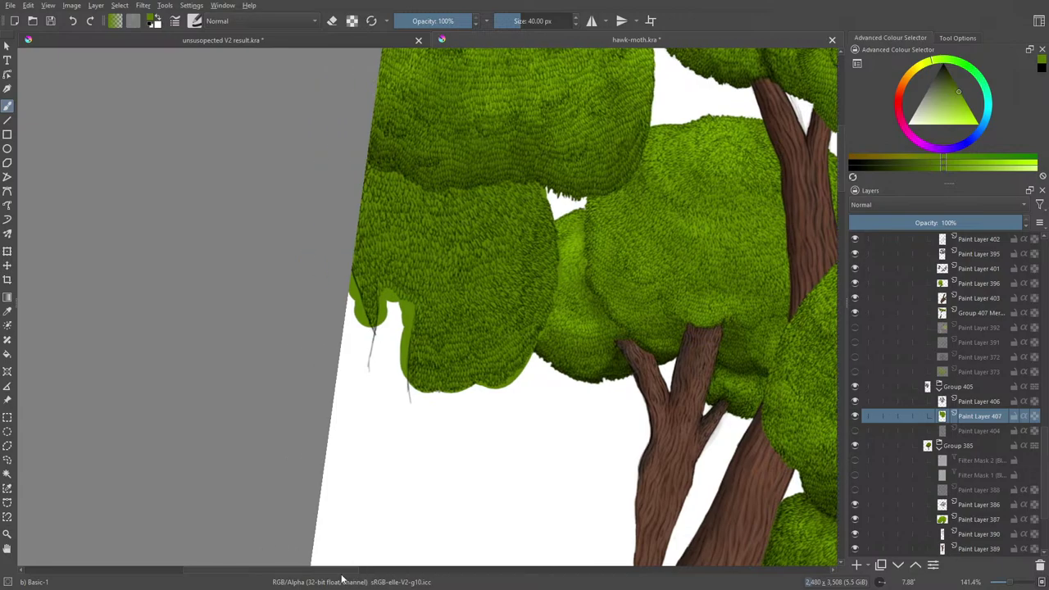
left_click_drag(1009, 583, 1012, 584)
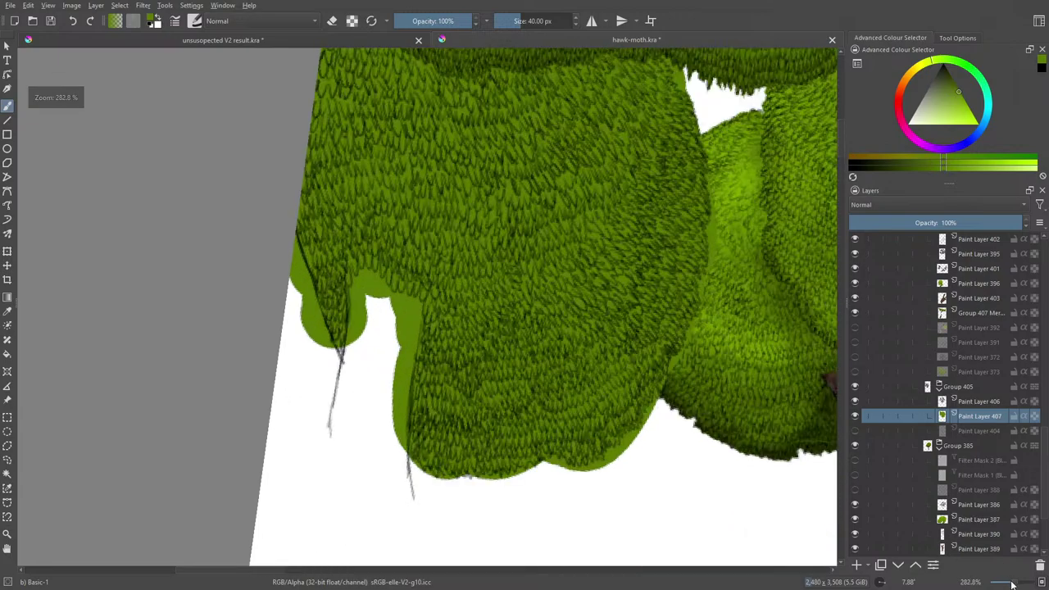
key("e")
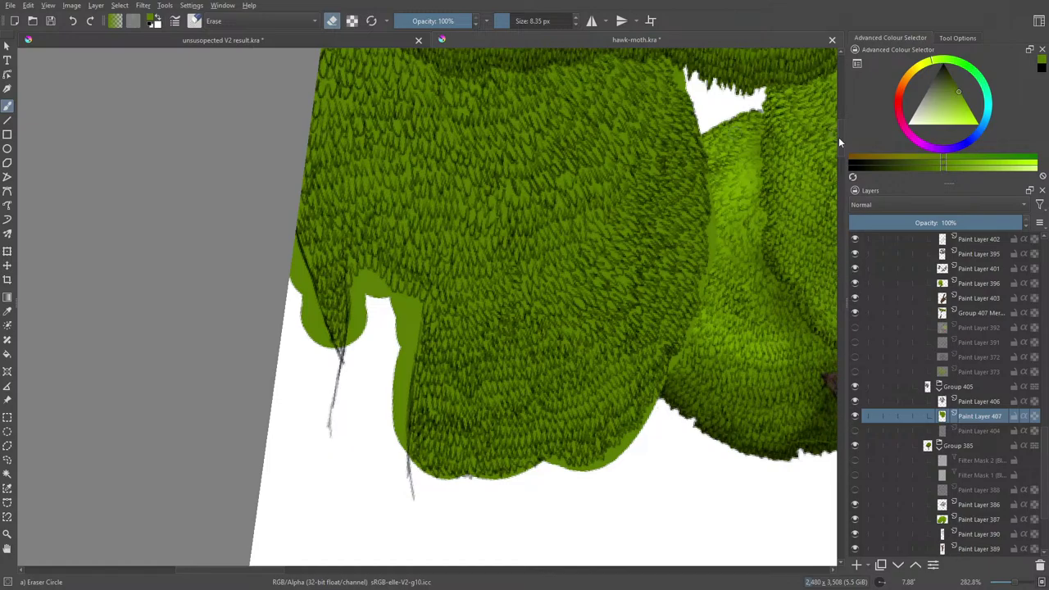
left_click_drag(839, 137, 839, 113)
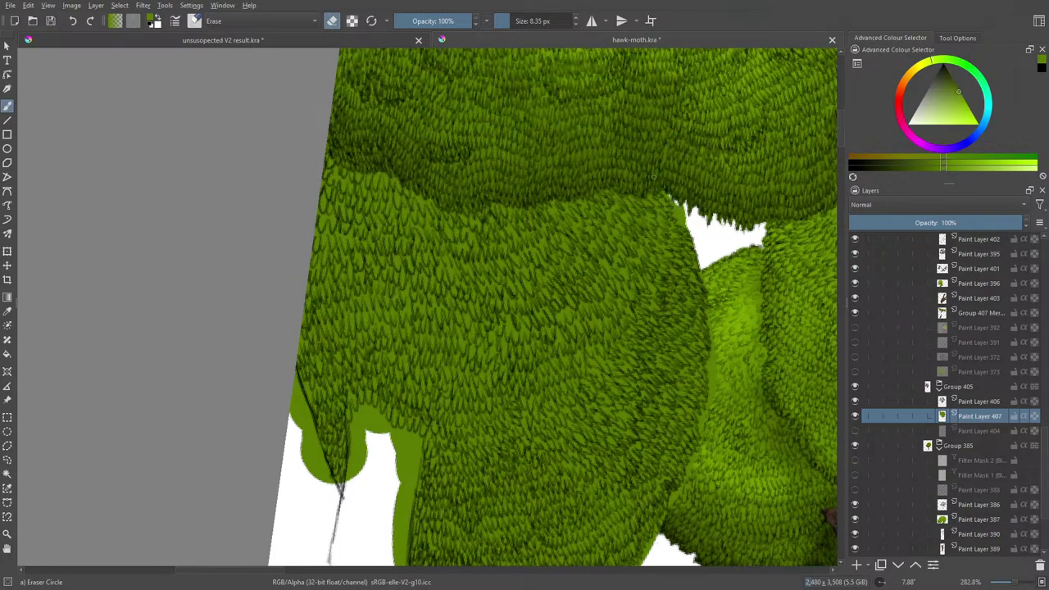
mouse_move(654, 176)
left_mouse_down()
mouse_move(678, 211)
mouse_move(674, 200)
left_mouse_up()
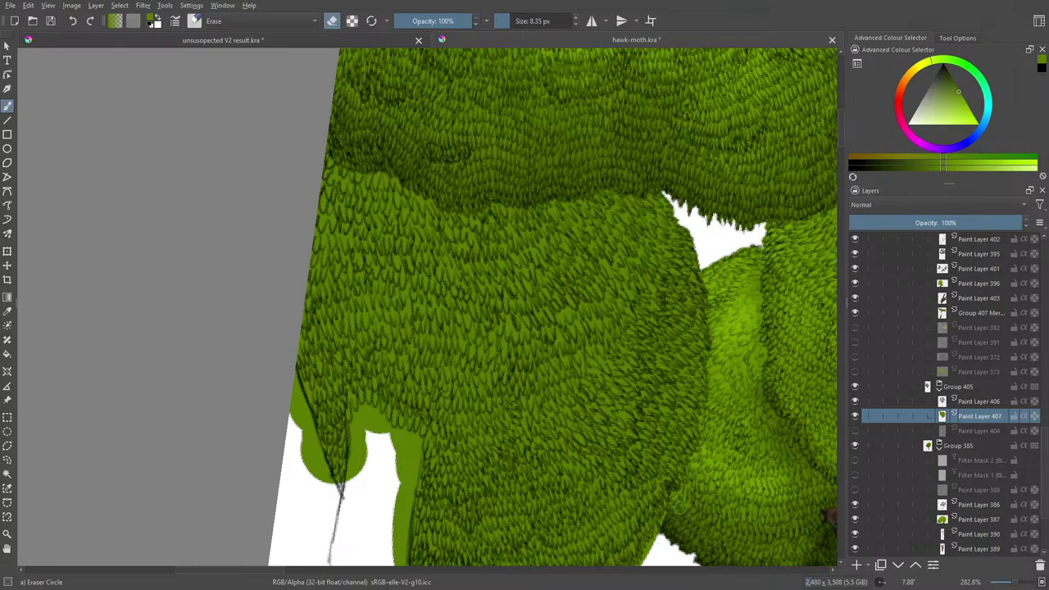
- Erase the green overspill along the right side and top of the trunk opening
mouse_move(838, 141)
left_mouse_down()
mouse_move(844, 171)
mouse_move(839, 162)
left_mouse_up()
mouse_move(378, 377)
left_mouse_down()
mouse_move(384, 418)
mouse_move(395, 359)
mouse_move(402, 443)
mouse_move(411, 306)
mouse_move(400, 381)
left_mouse_up()
mouse_move(396, 302)
left_mouse_down()
mouse_move(390, 285)
mouse_move(401, 283)
mouse_move(386, 328)
mouse_move(358, 287)
left_mouse_up()
mouse_move(357, 341)
left_mouse_down()
mouse_move(350, 283)
mouse_move(356, 347)
mouse_move(364, 317)
mouse_move(352, 315)
mouse_move(340, 265)
left_mouse_up()
- Reduce the Basic-1 brush to 3.65 px and erase the overspill around the pointed leaf tip beside the trunk opening
key("slash")
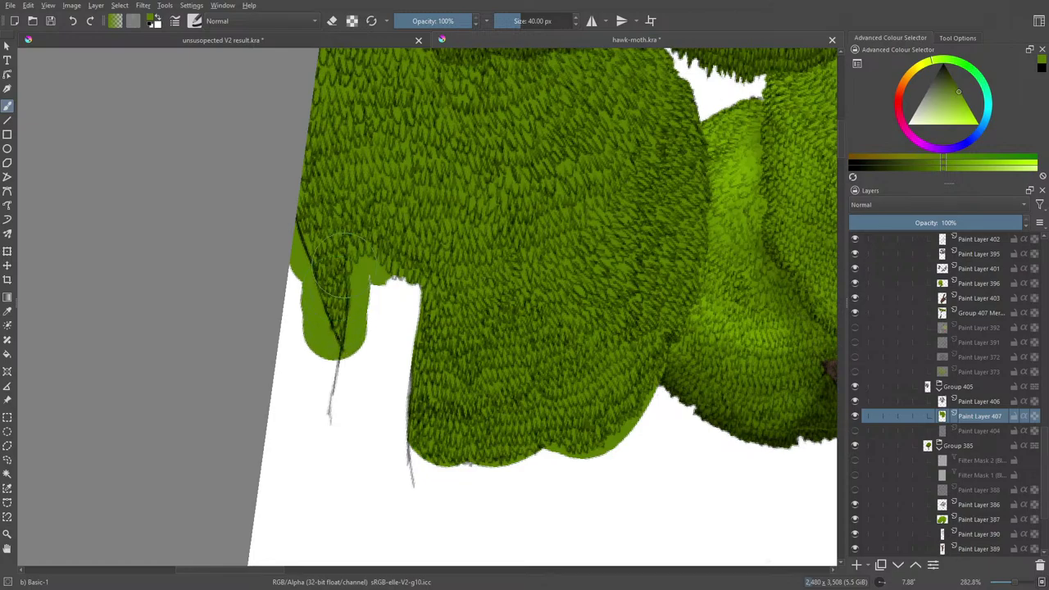
left_click(509, 20)
key("slash")
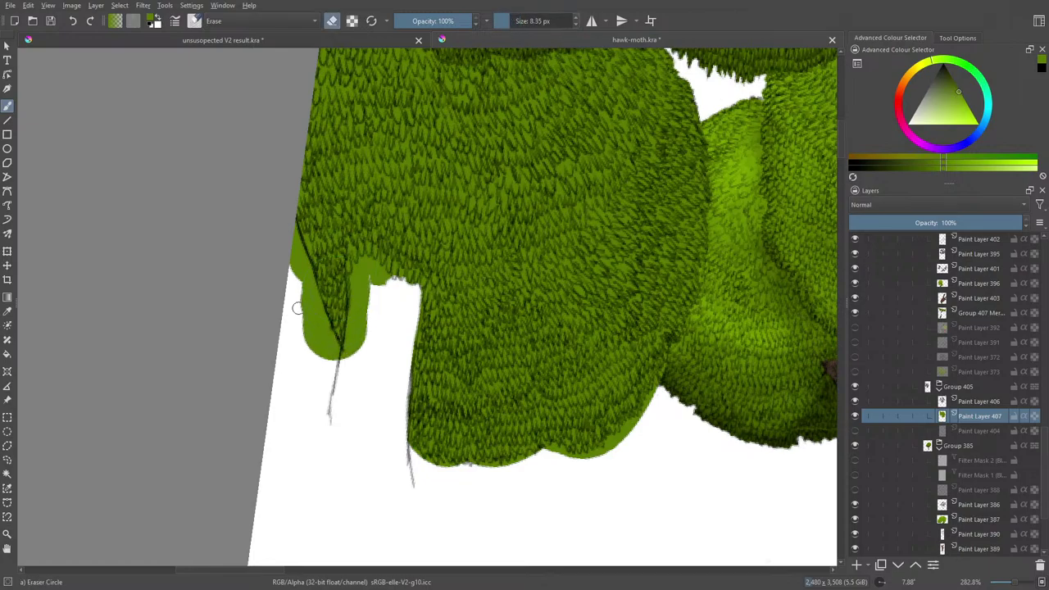
mouse_move(299, 305)
left_mouse_down()
mouse_move(283, 240)
mouse_move(304, 275)
mouse_move(302, 261)
mouse_move(319, 331)
mouse_move(318, 311)
mouse_move(298, 284)
mouse_move(300, 333)
mouse_move(319, 368)
mouse_move(295, 302)
left_mouse_up()
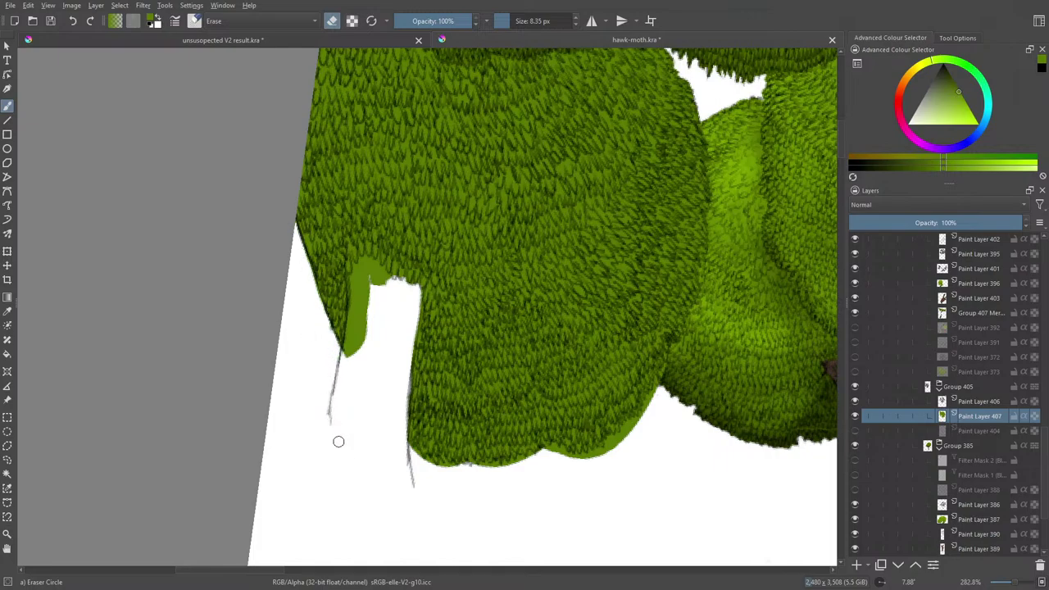
mouse_move(358, 353)
left_mouse_down()
mouse_move(346, 352)
mouse_move(353, 380)
left_mouse_up()
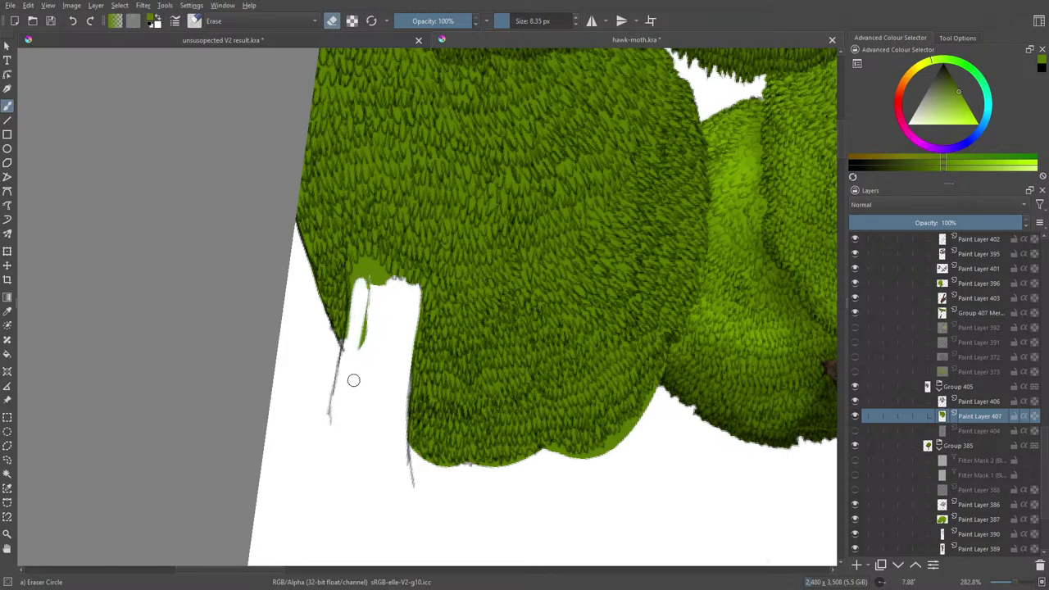
- Erase the remaining green inside the trunk opening and shape its upper edge into leaf tips with the Basic-1 brush
key("slash")
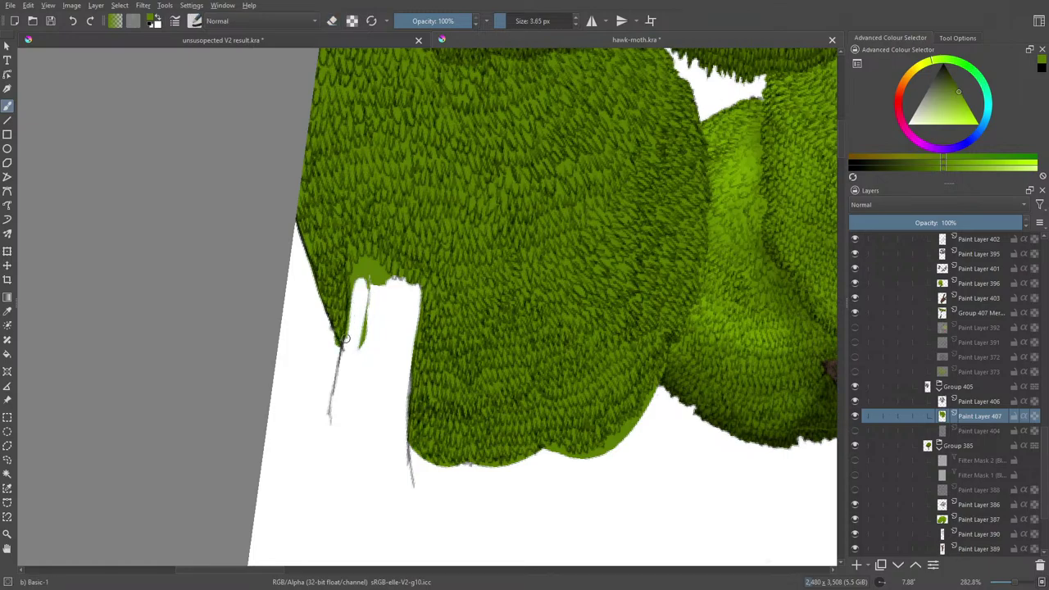
key("slash")
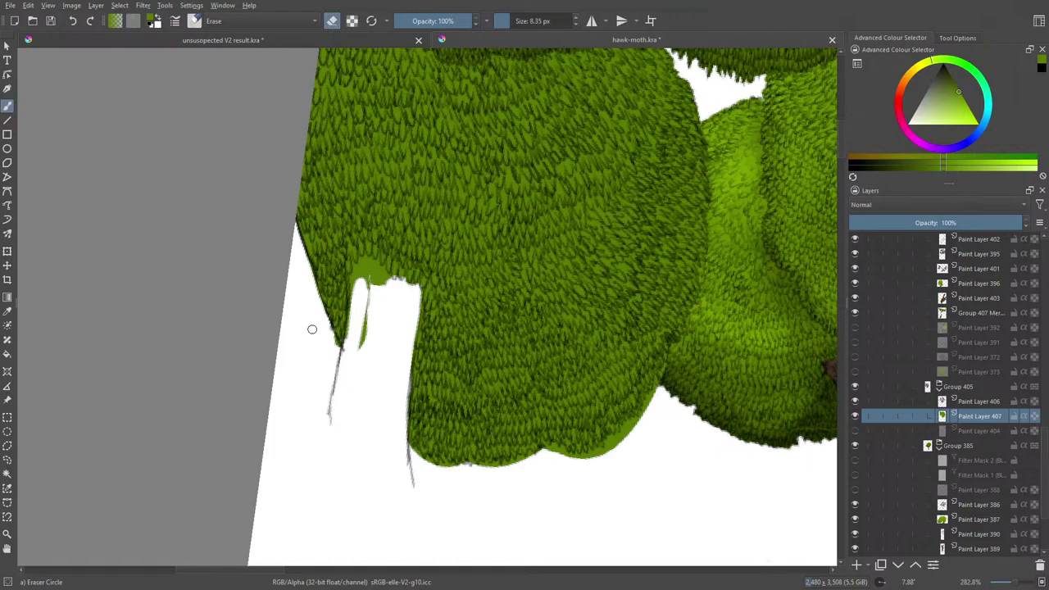
mouse_move(358, 283)
left_mouse_down()
mouse_move(357, 325)
mouse_move(363, 283)
mouse_move(373, 274)
mouse_move(391, 282)
left_mouse_up()
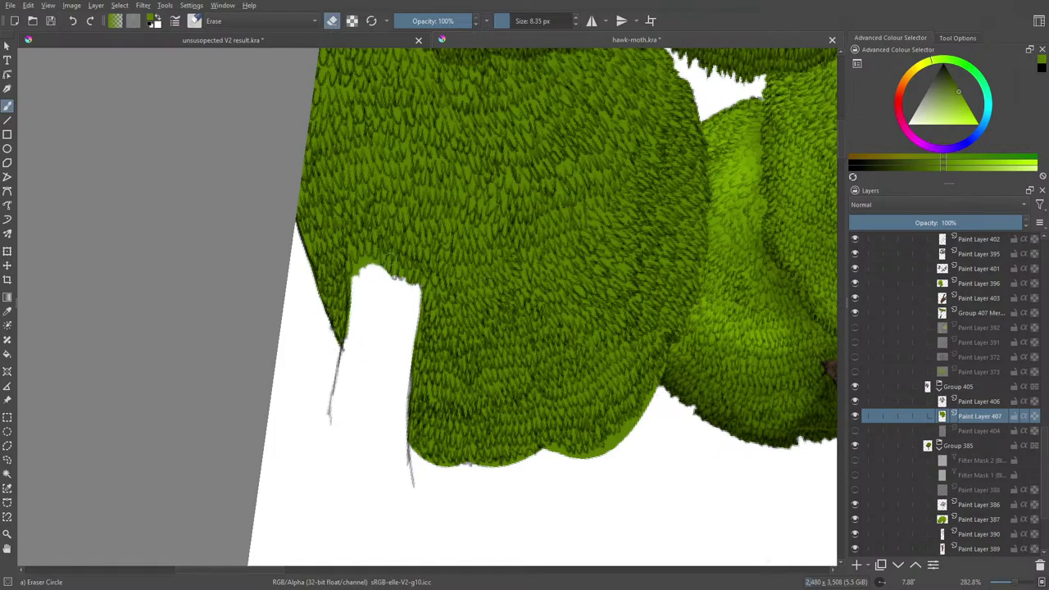
key("slash")
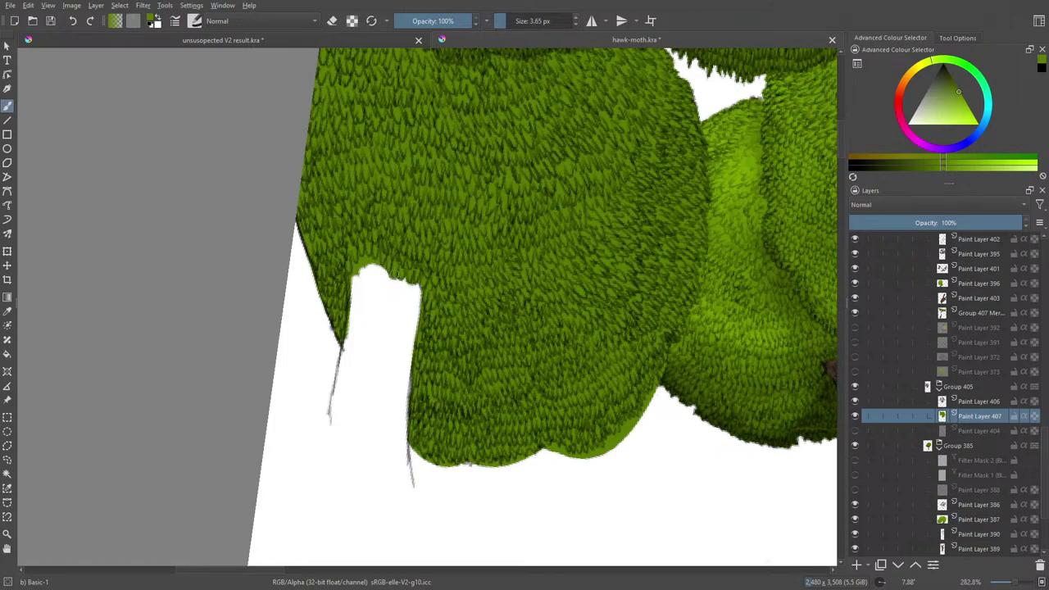
key("slash")
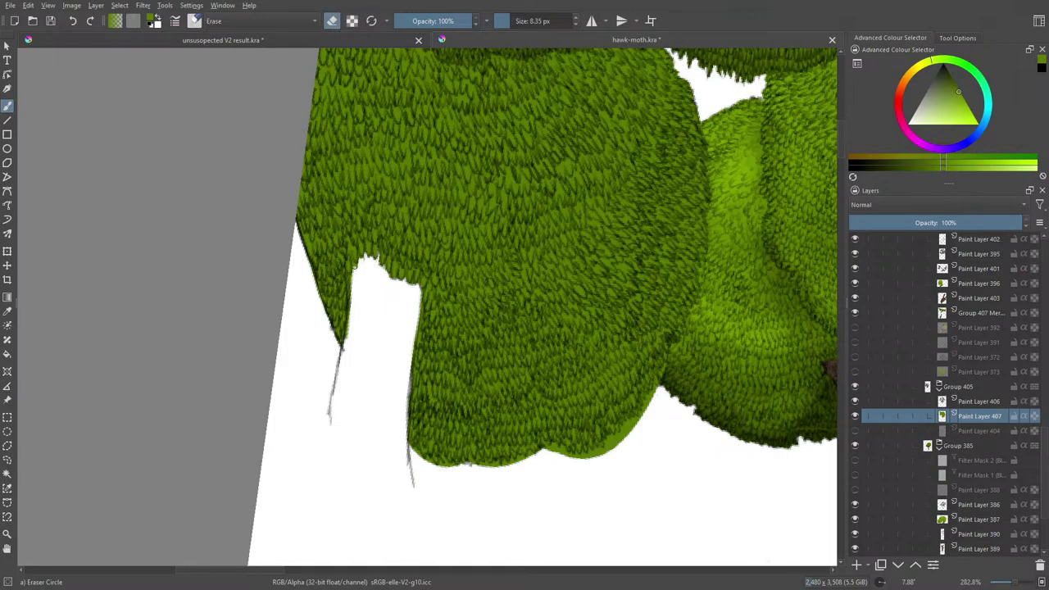
- Clean up both sides of the trunk opening, alternating between Eraser Circle and the 3.65 px Basic-1 brush
left_click_drag(350, 283, 341, 382)
mouse_move(409, 351)
left_mouse_down()
mouse_move(419, 302)
mouse_move(416, 351)
left_mouse_up()
key("slash")
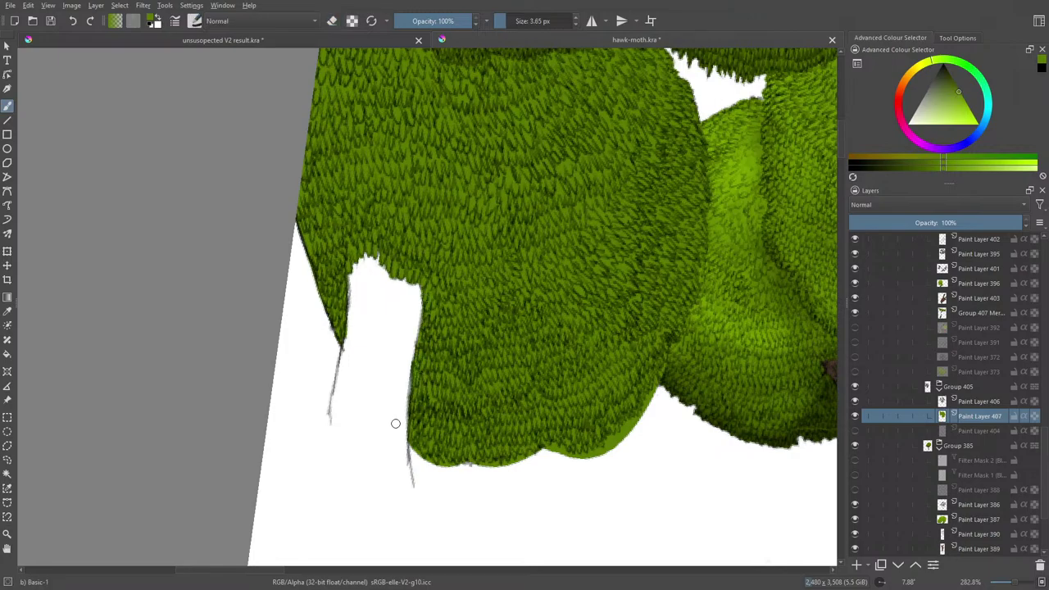
mouse_move(422, 292)
left_mouse_down()
mouse_move(407, 399)
mouse_move(412, 323)
left_mouse_up()
key("e")
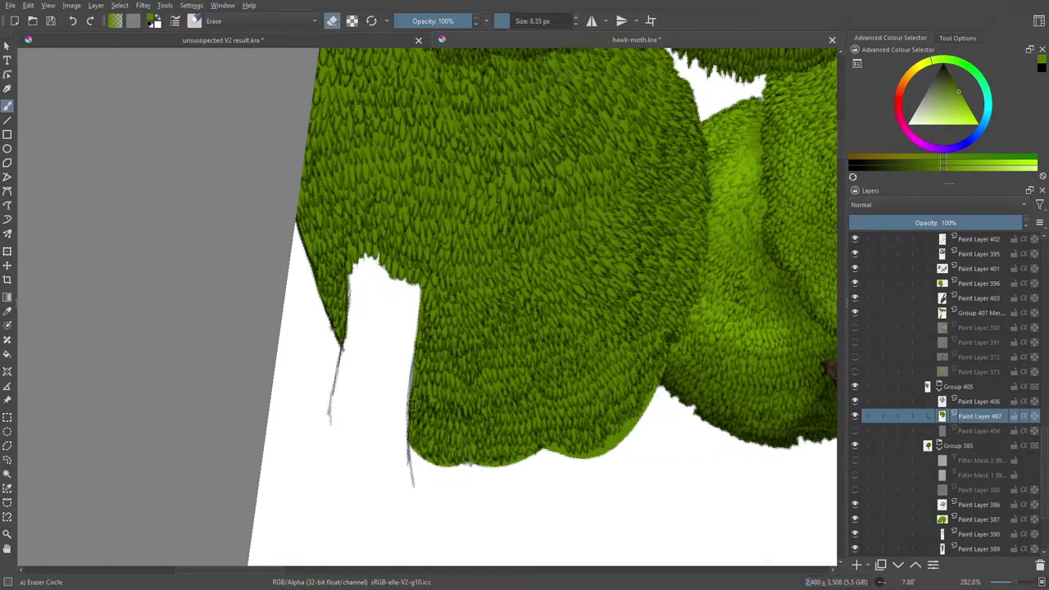
key("e")
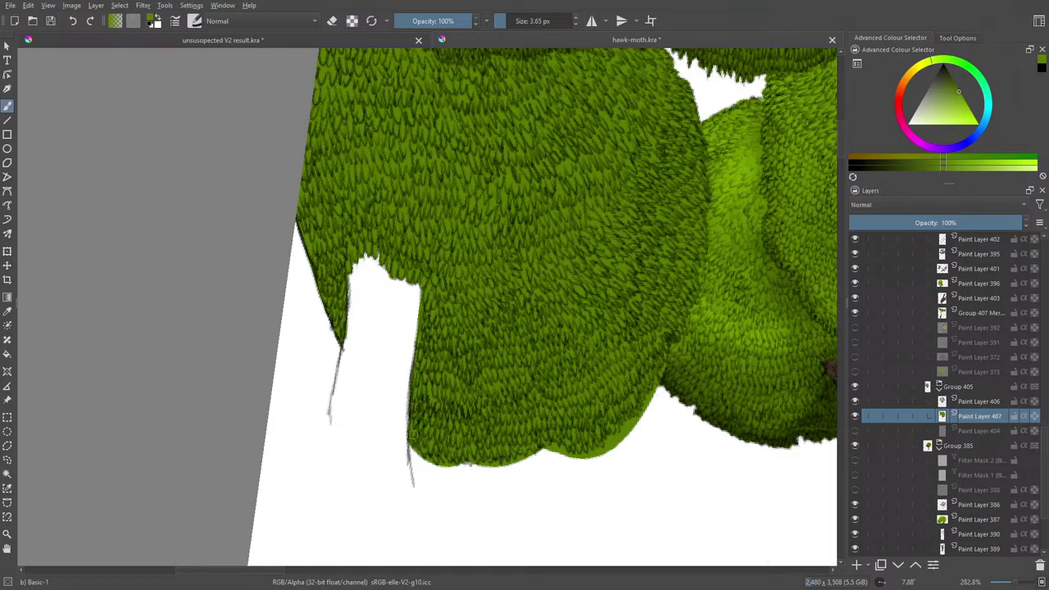
- Trim the green along the crown's lower edge so its outline follows the pencil leaf tips
key("e")
mouse_move(659, 387)
left_mouse_down()
mouse_move(641, 420)
mouse_move(600, 456)
left_mouse_up()
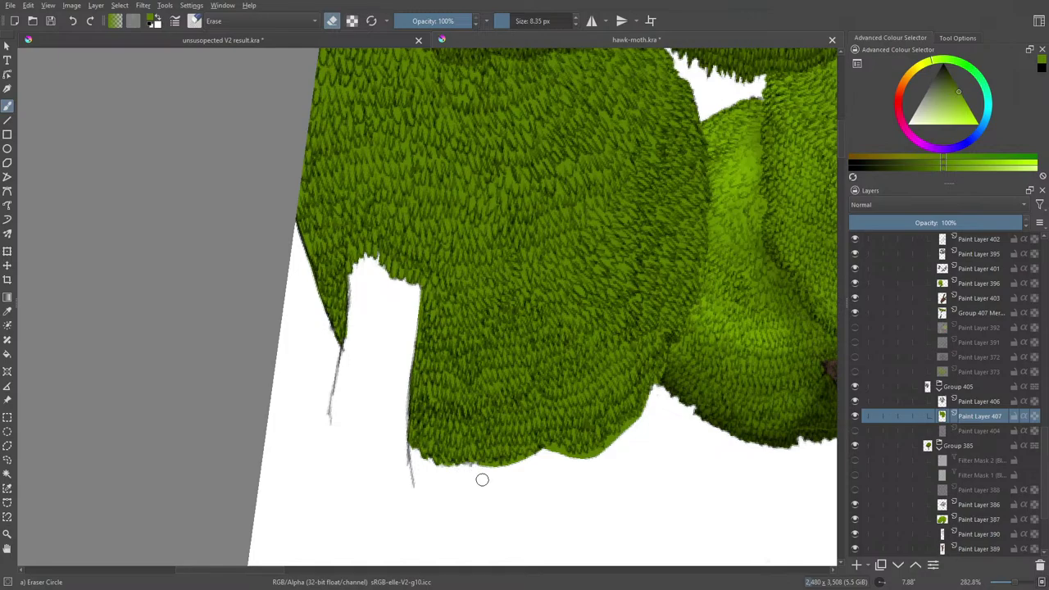
key("e")
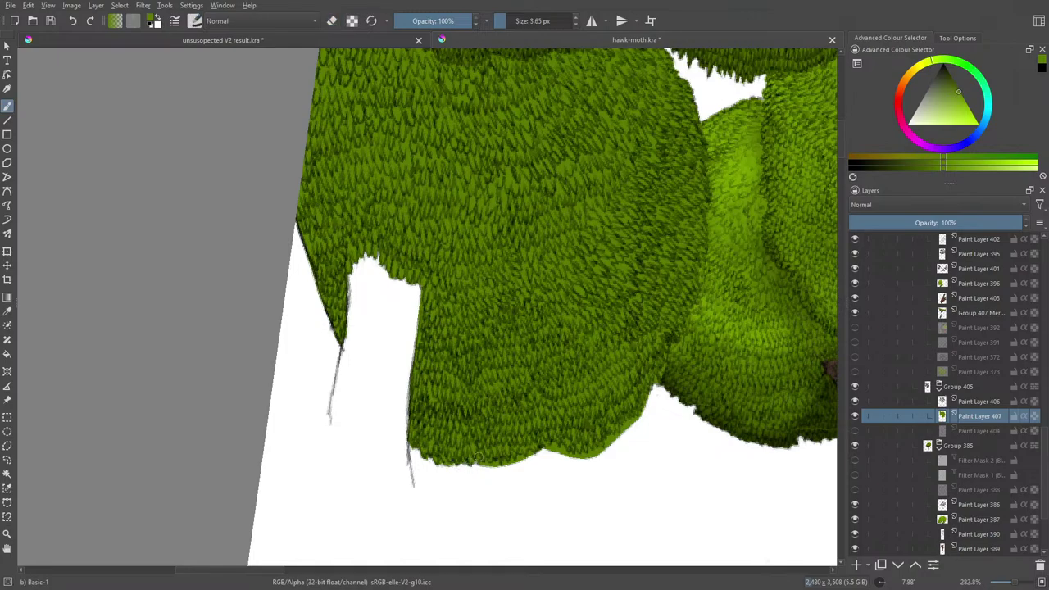
key("e")
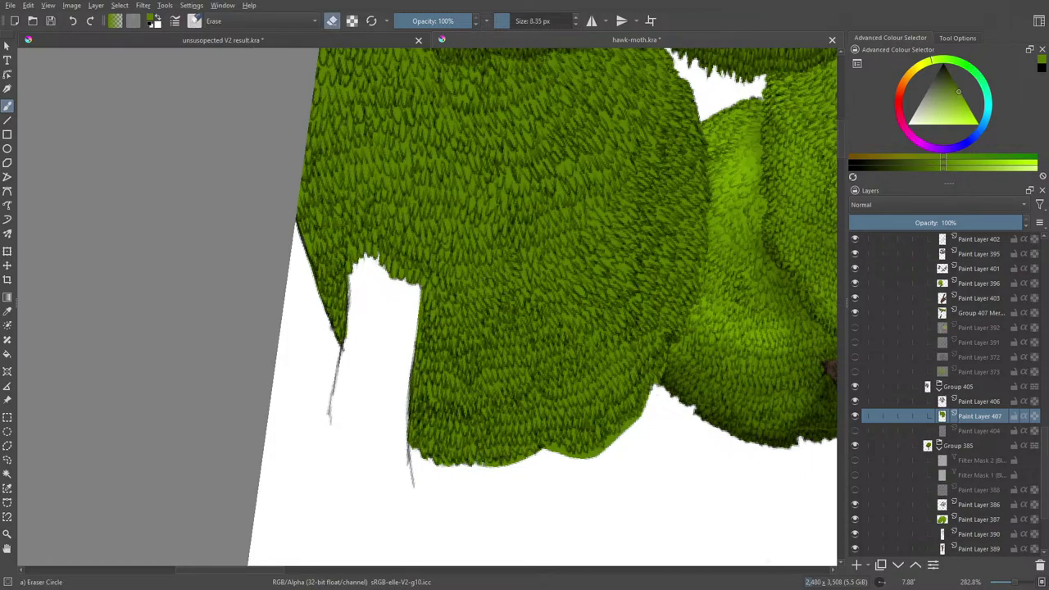
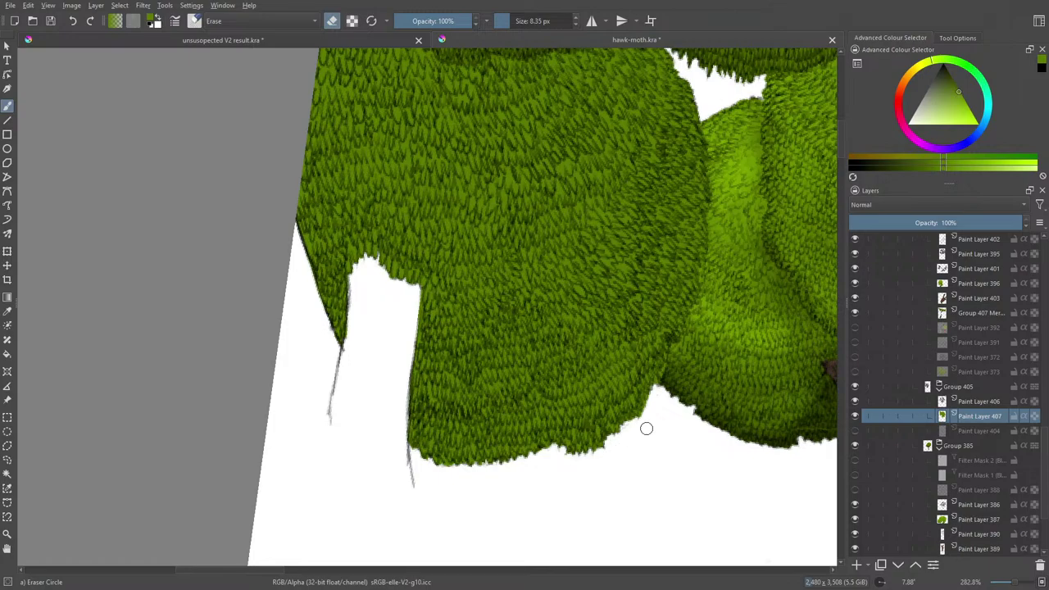
key("e")
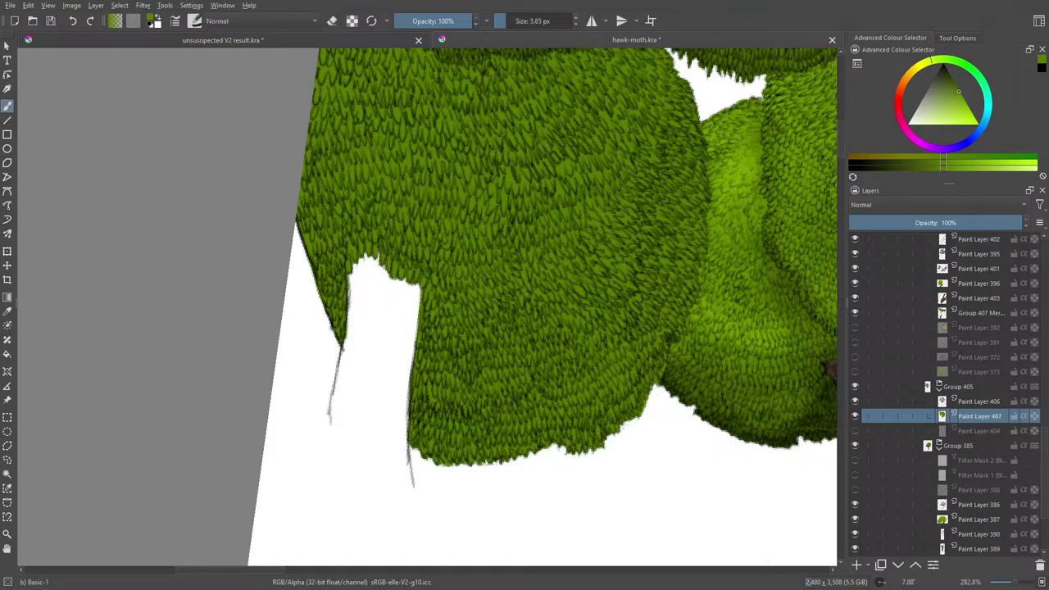
- Add an empty paint layer directly above Paint Layer 407 in Group 405
scroll(840, 148, "up", 3)
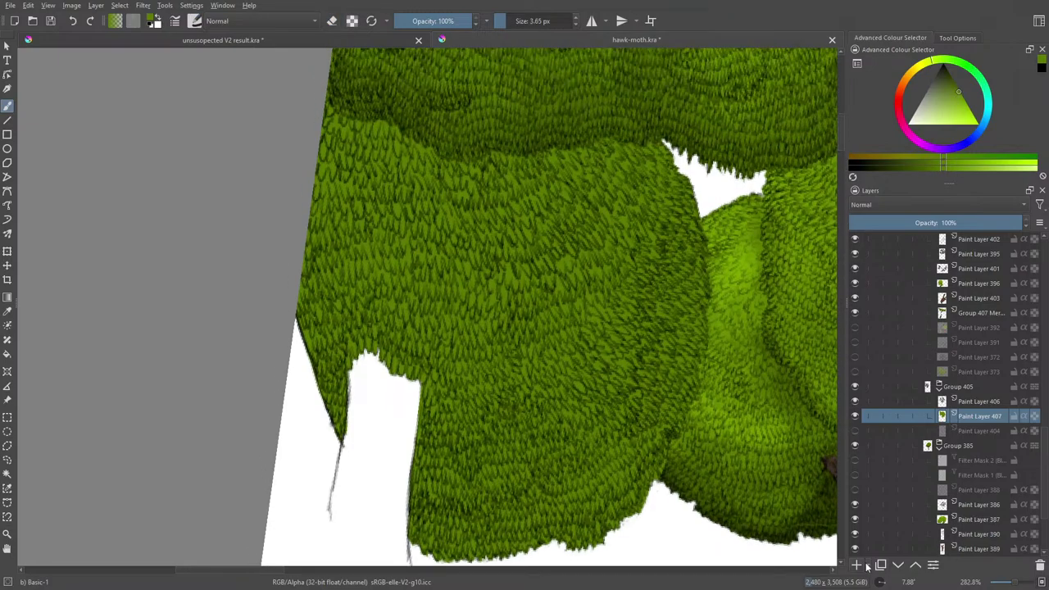
left_click(857, 565)
right_click(442, 262)
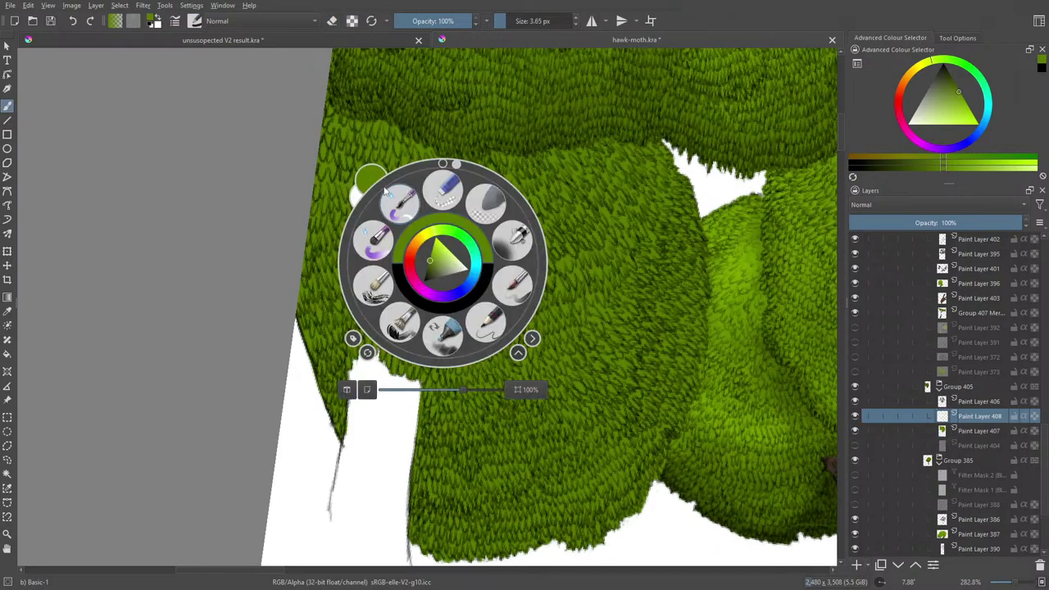
right_click(430, 263)
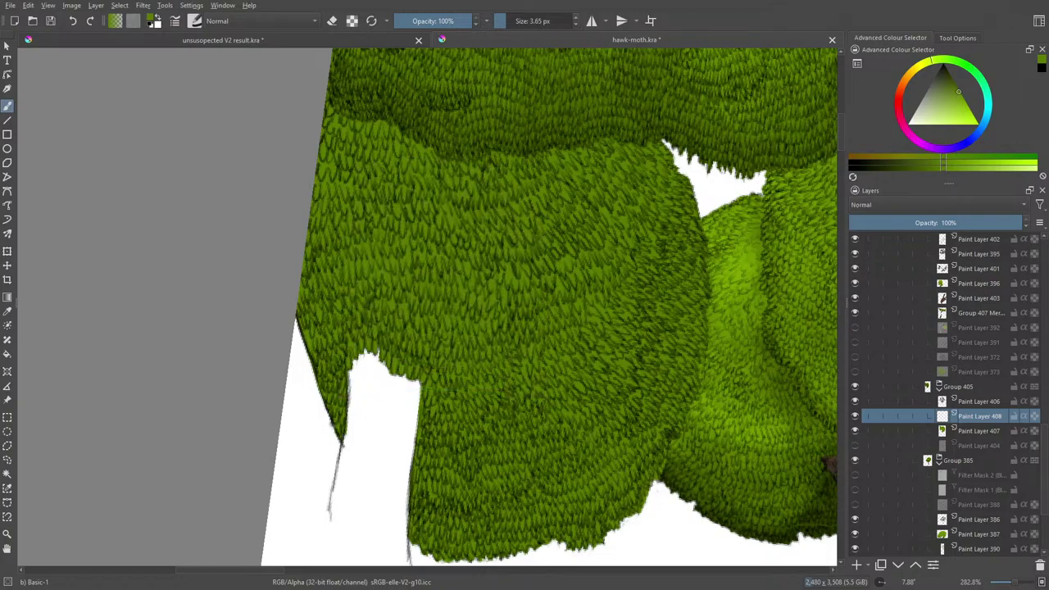
- Set up the Basic-2 Opacity brush with alpha preserved, a darker green and 75% opacity
left_click(351, 21)
left_click(195, 20)
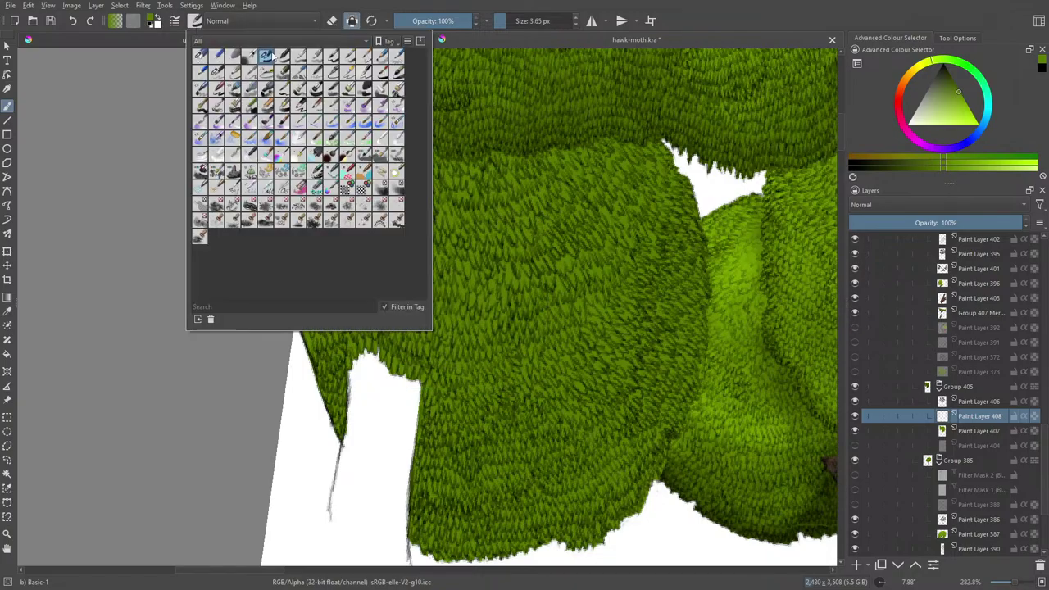
left_click(273, 56)
right_click(534, 379)
left_click(534, 307)
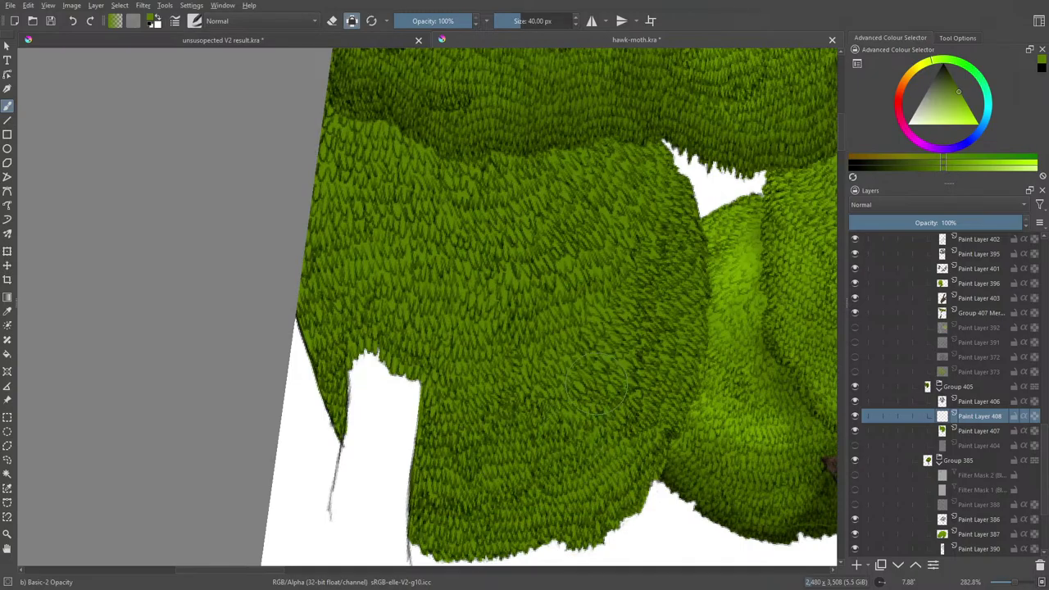
right_click(429, 303)
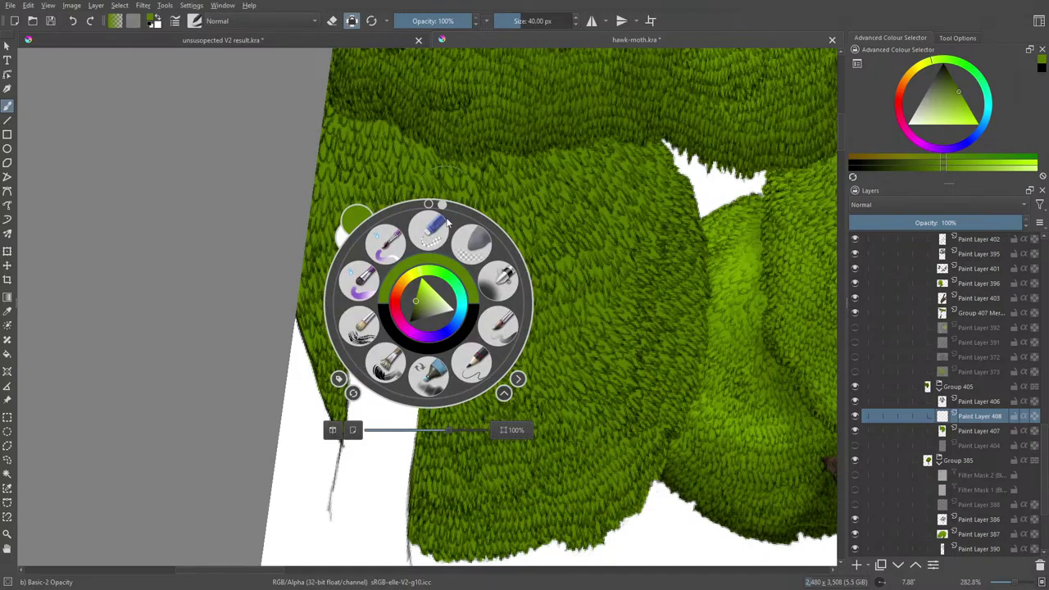
left_click(413, 309)
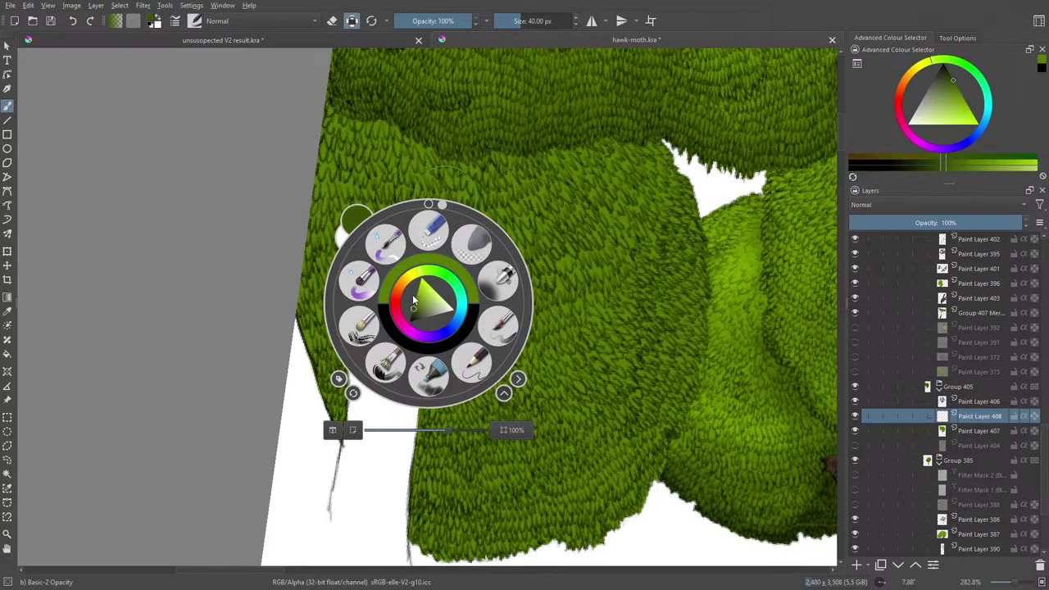
left_click(279, 184)
left_click_drag(434, 17, 449, 12)
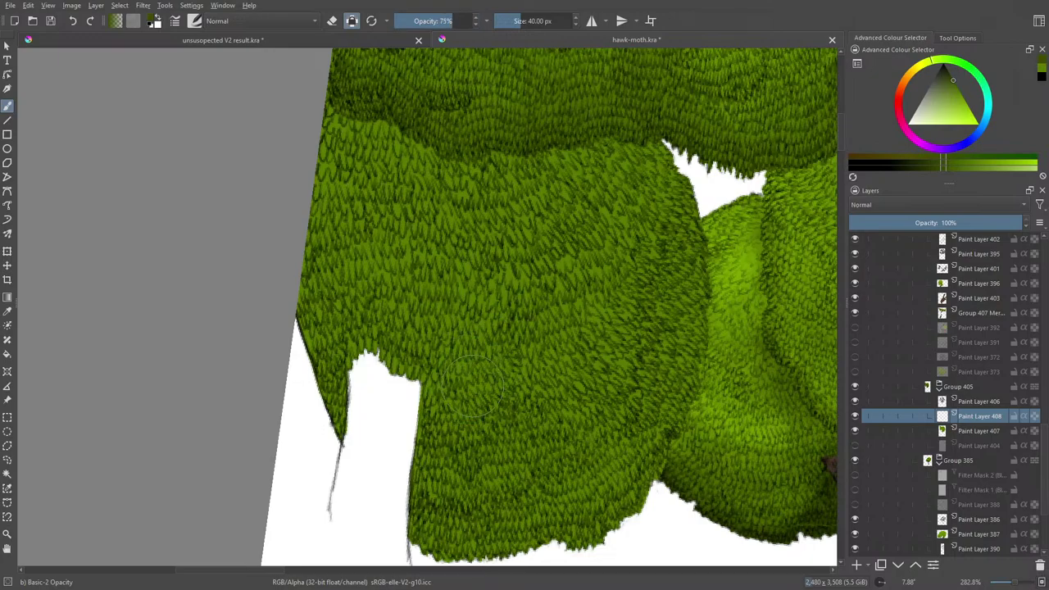
- Close the document unsusopected V2 result.kra without saving its changes
left_click(418, 40)
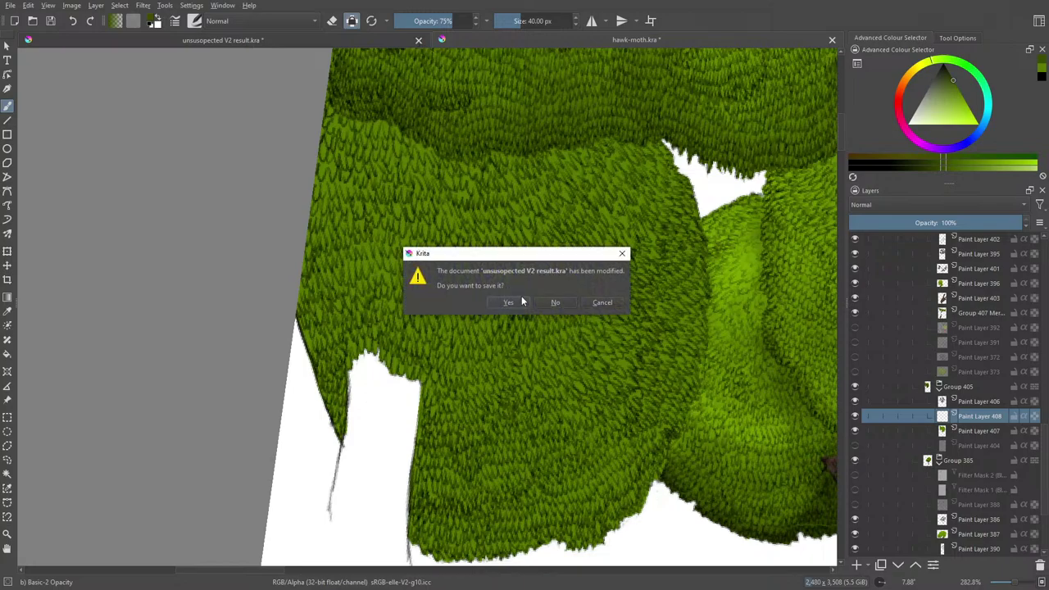
left_click(552, 302)
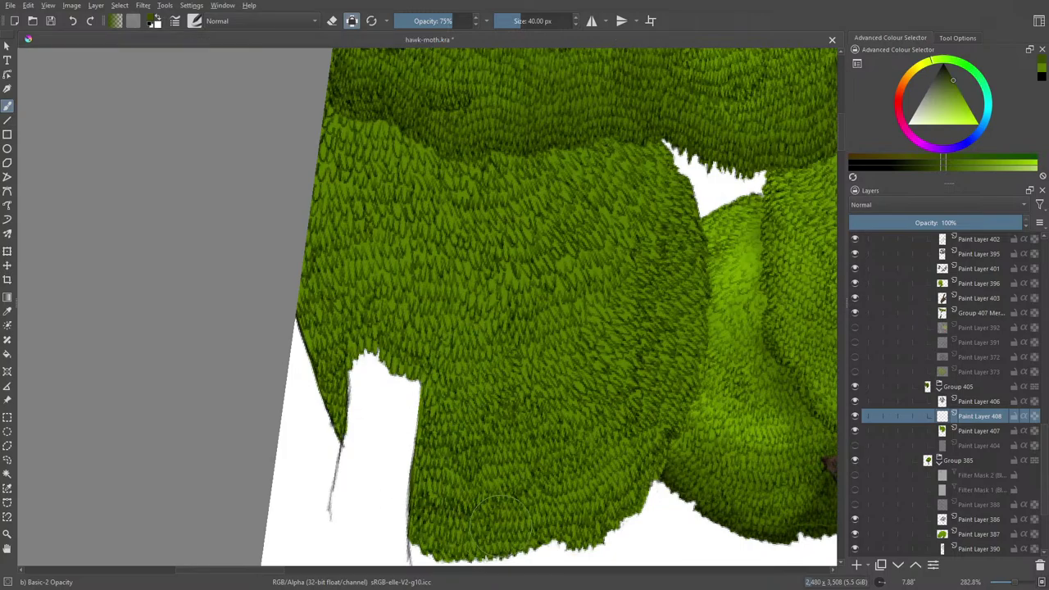
- Shade the crown's lower and right edges and the leaf tip beside the trunk opening with dark green on Paint Layer 407
right_click(426, 419)
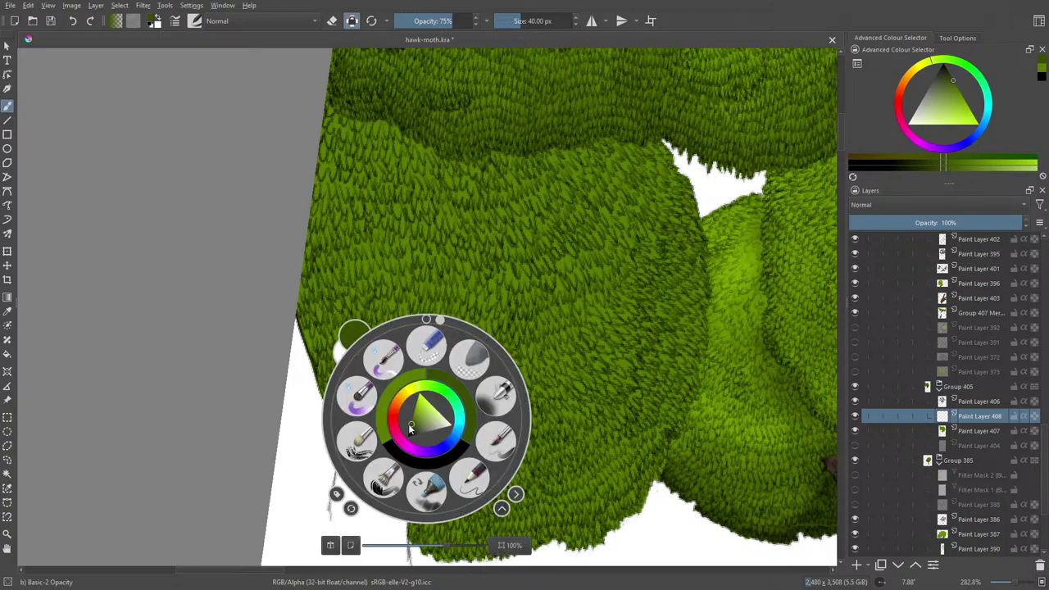
left_click(410, 424)
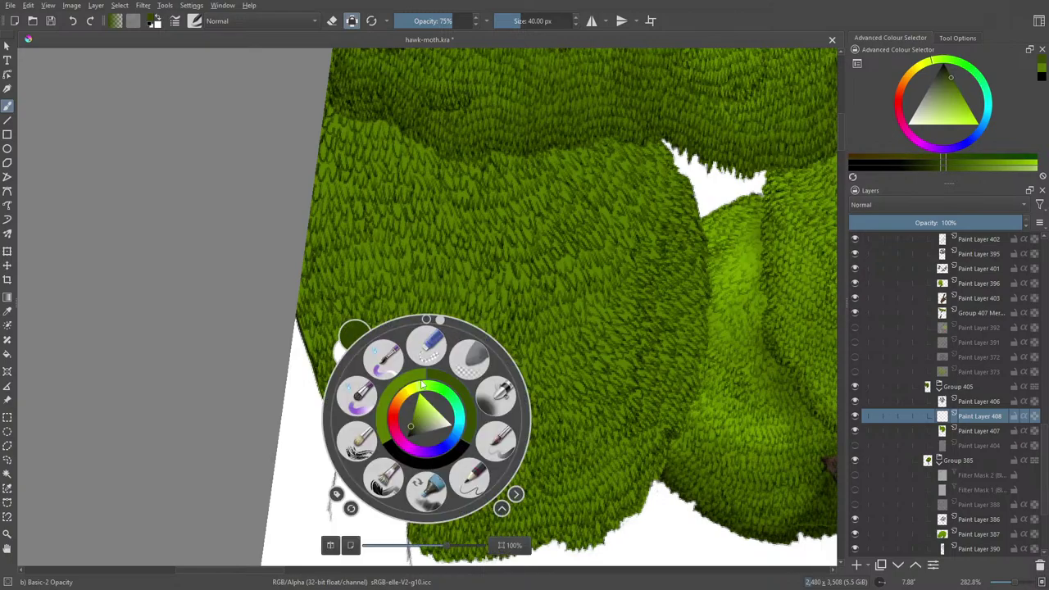
right_click(402, 421)
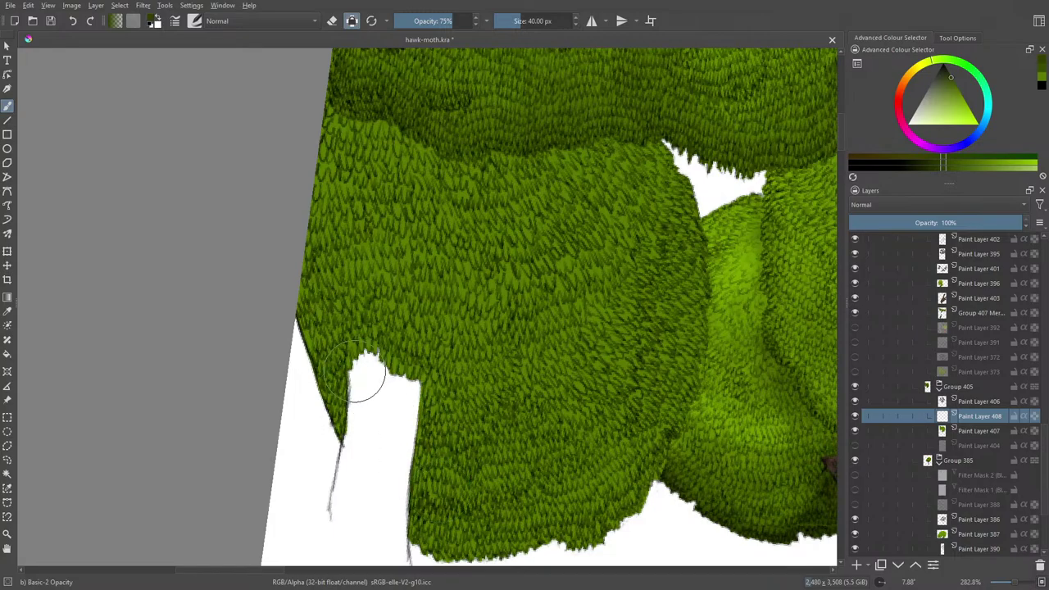
left_click(958, 432)
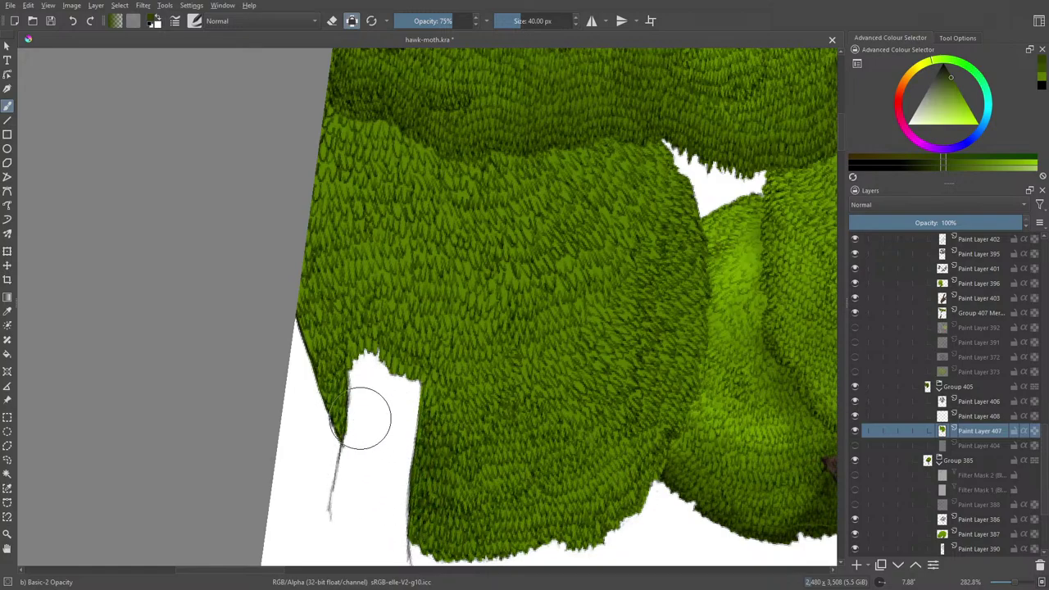
mouse_move(366, 418)
left_mouse_down()
mouse_move(356, 442)
mouse_move(341, 442)
mouse_move(350, 413)
mouse_move(308, 442)
mouse_move(356, 396)
mouse_move(309, 434)
mouse_move(287, 431)
mouse_move(397, 531)
left_mouse_up()
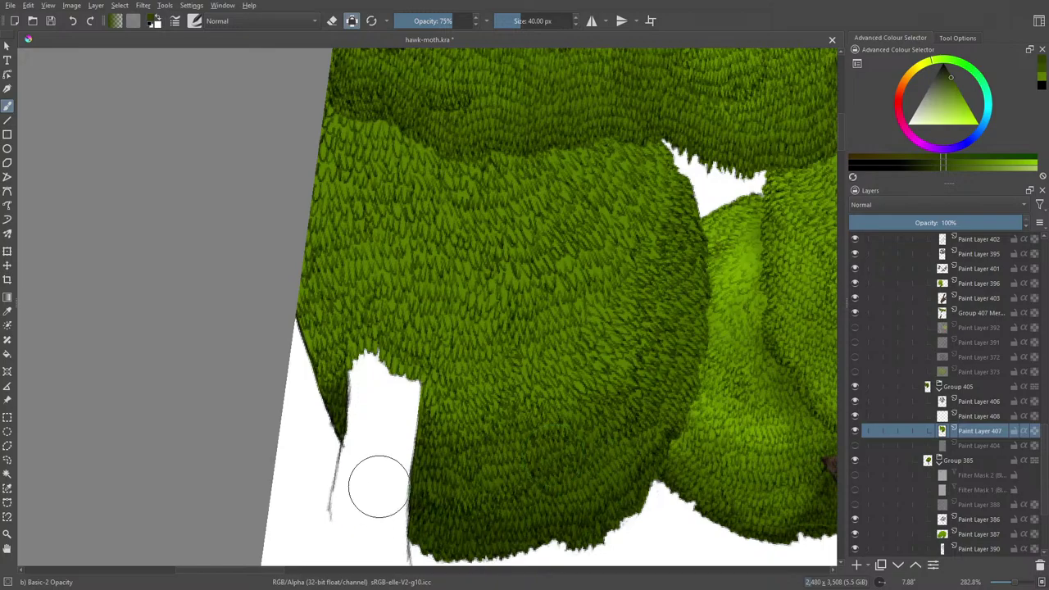
- Soften the dark shading with progressively lighter greens over the crown's right side and lower middle
right_click(354, 346)
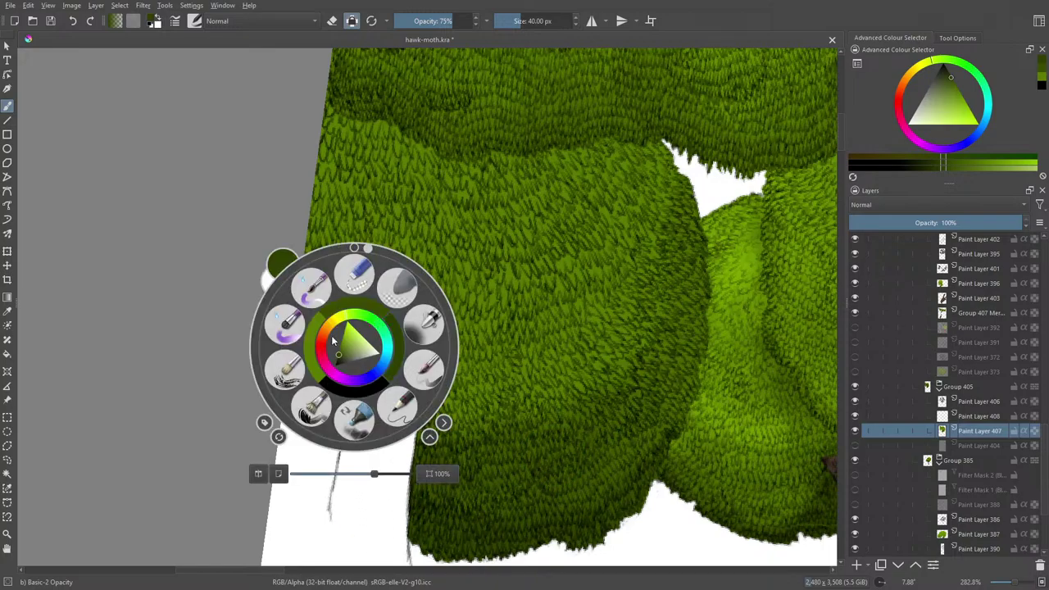
left_click(341, 351)
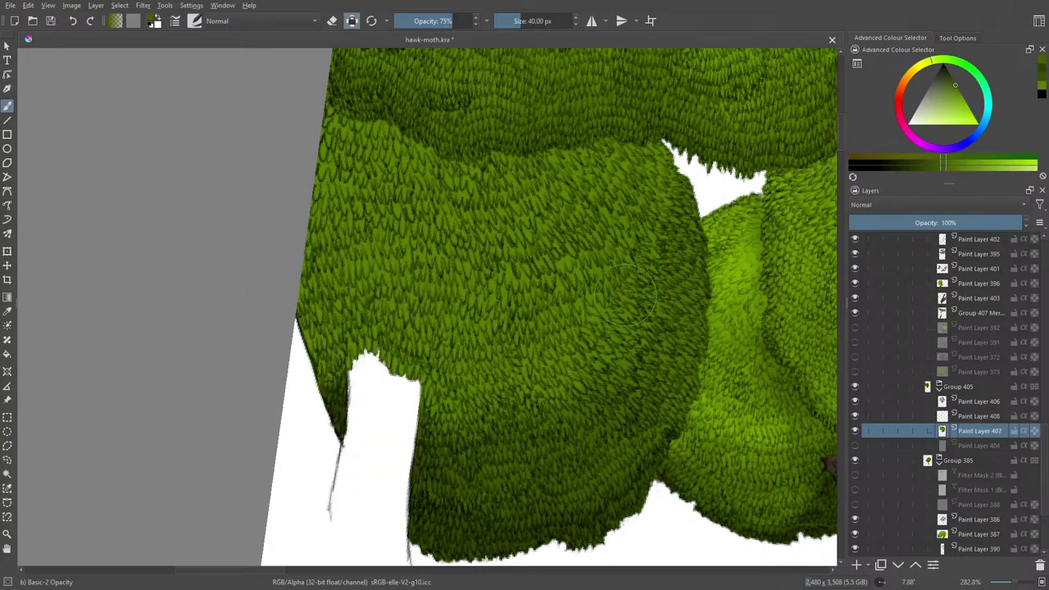
right_click(566, 236)
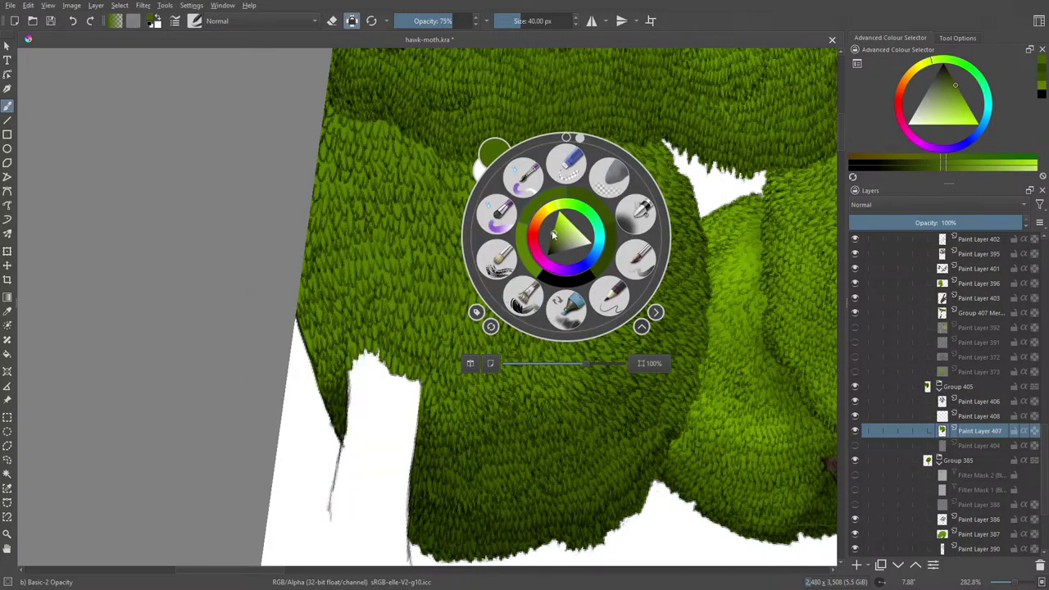
left_click(552, 230)
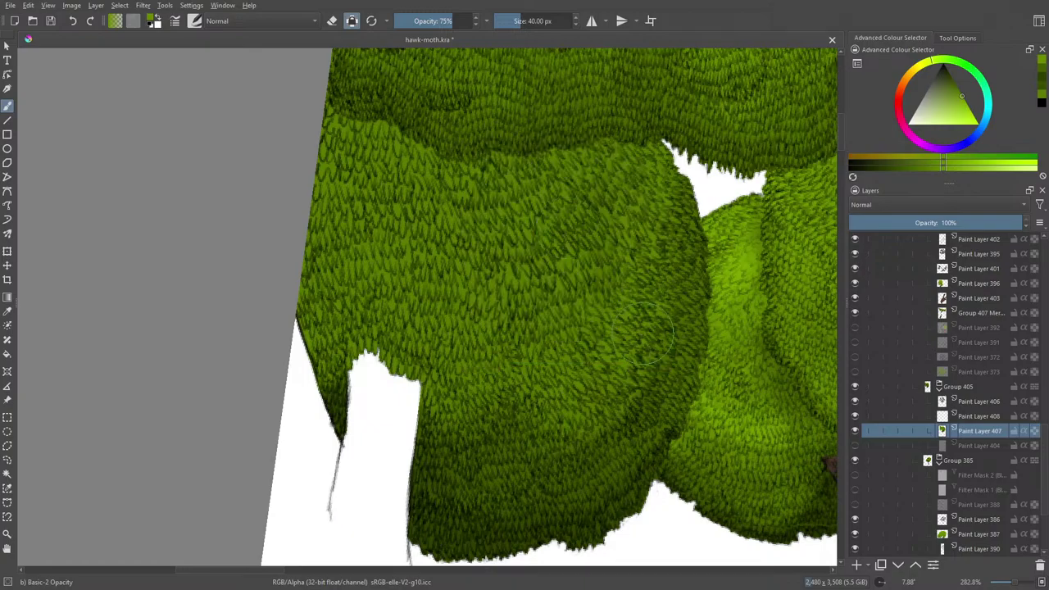
left_click_drag(602, 446, 471, 483)
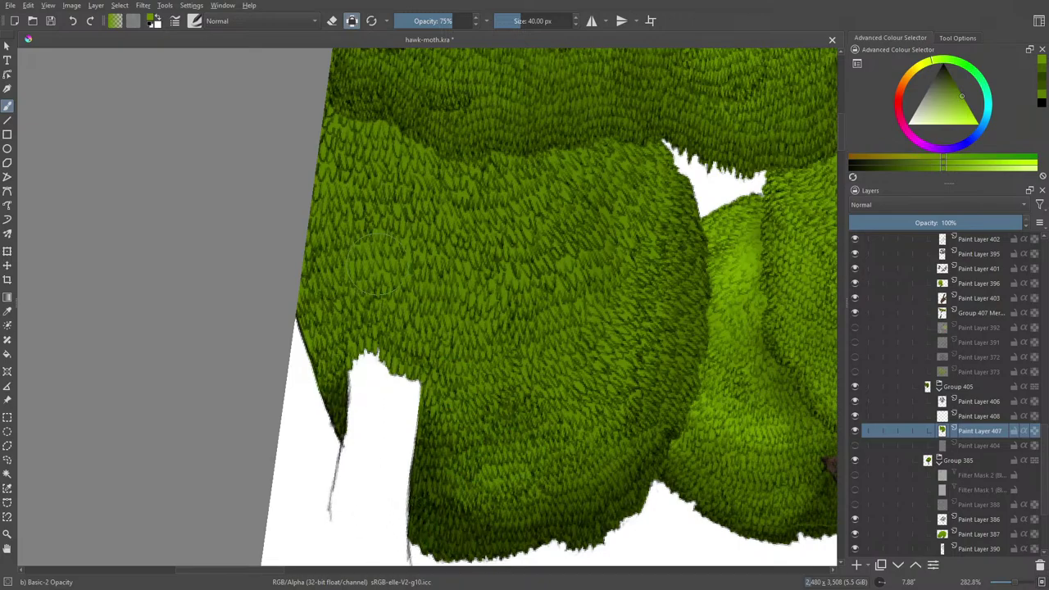
- Deepen the shadow across the crown's lower part with dark green, easing its upper boundary with a mid green
right_click(359, 369)
left_click(343, 379)
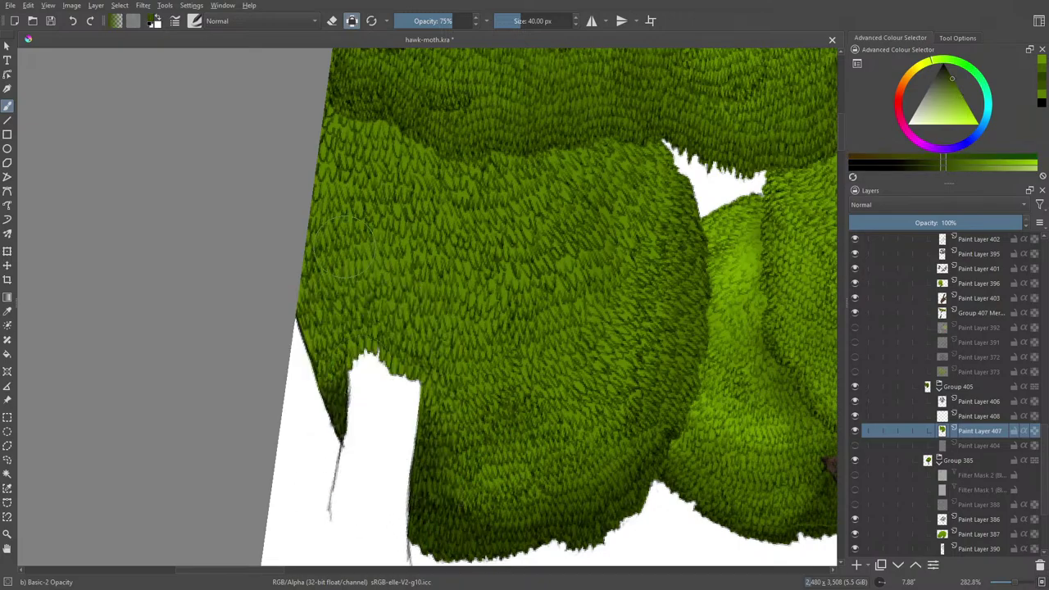
mouse_move(472, 466)
left_mouse_down()
mouse_move(505, 486)
mouse_move(420, 445)
mouse_move(508, 478)
mouse_move(486, 502)
mouse_move(498, 488)
mouse_move(529, 503)
mouse_move(468, 494)
mouse_move(379, 441)
mouse_move(364, 465)
mouse_move(552, 472)
left_mouse_up()
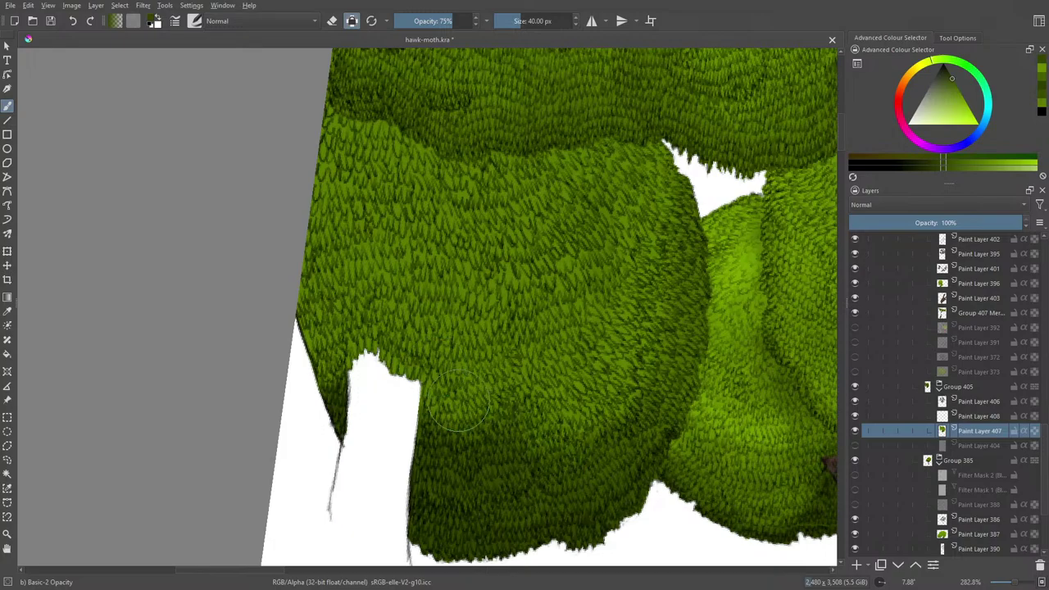
right_click(489, 525)
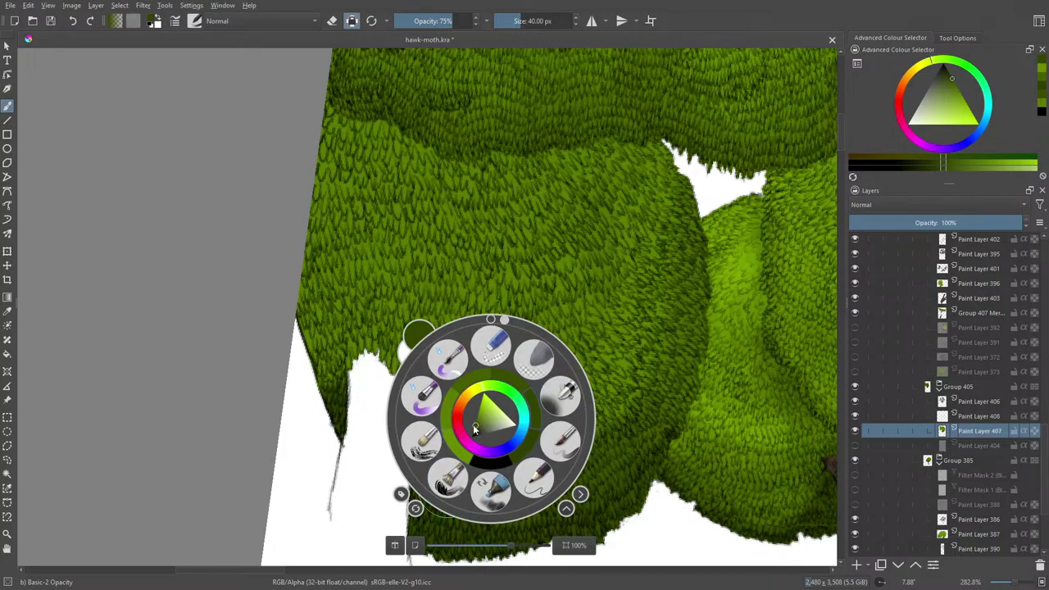
left_click(476, 420)
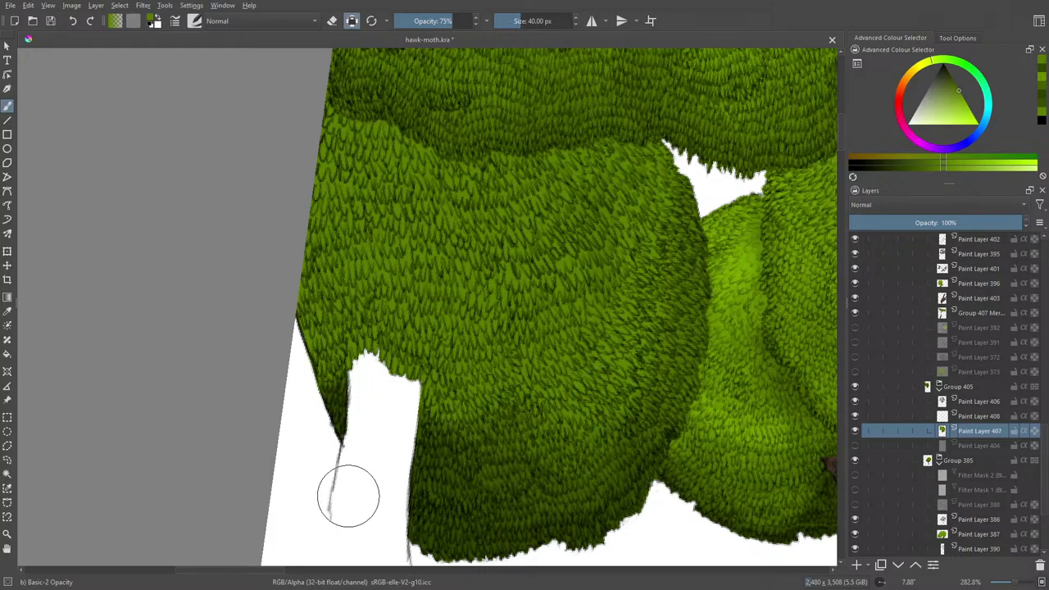
- Paint highlights across the crown's upper and middle areas with two progressively brighter yellow-greens
right_click(359, 418)
right_click(357, 382)
right_click(312, 298)
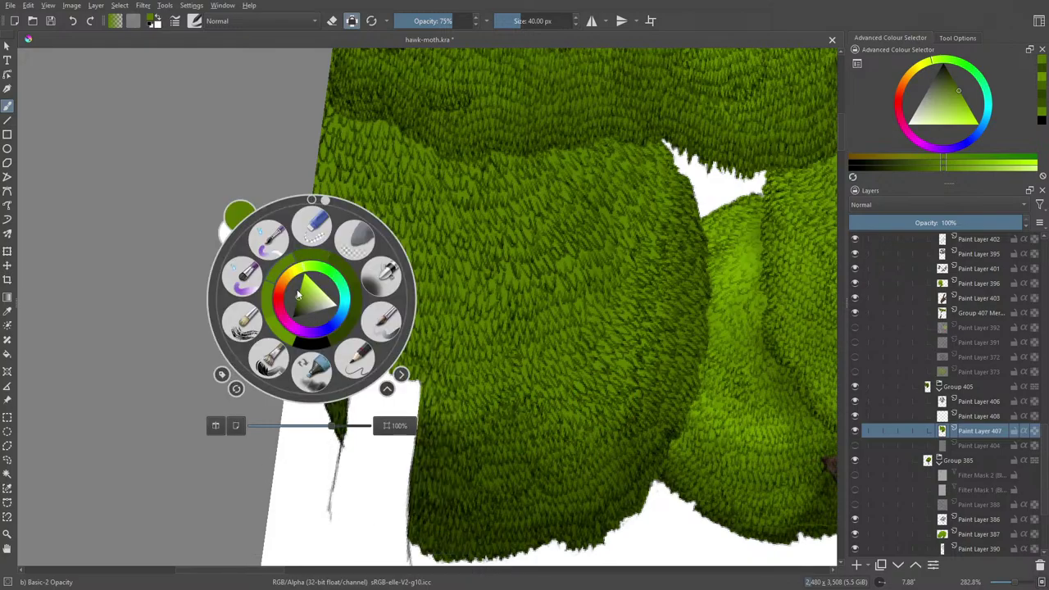
left_click(301, 291)
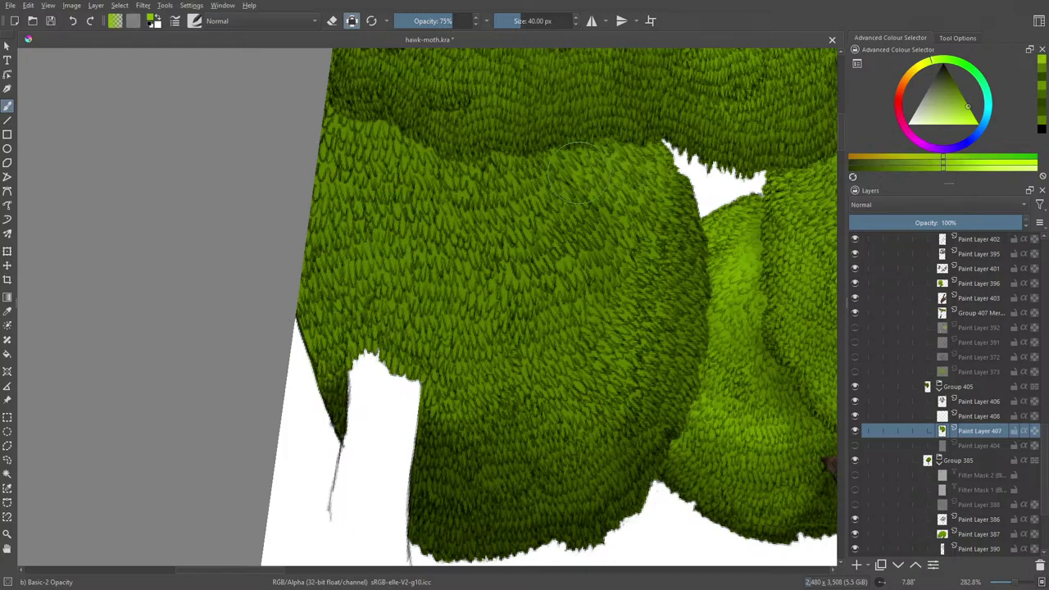
mouse_move(630, 211)
left_mouse_down()
mouse_move(633, 340)
mouse_move(575, 336)
mouse_move(579, 283)
mouse_move(555, 197)
mouse_move(391, 168)
mouse_move(342, 133)
mouse_move(338, 209)
mouse_move(422, 236)
mouse_move(424, 282)
mouse_move(367, 274)
mouse_move(333, 254)
mouse_move(284, 327)
left_mouse_up()
right_click(318, 400)
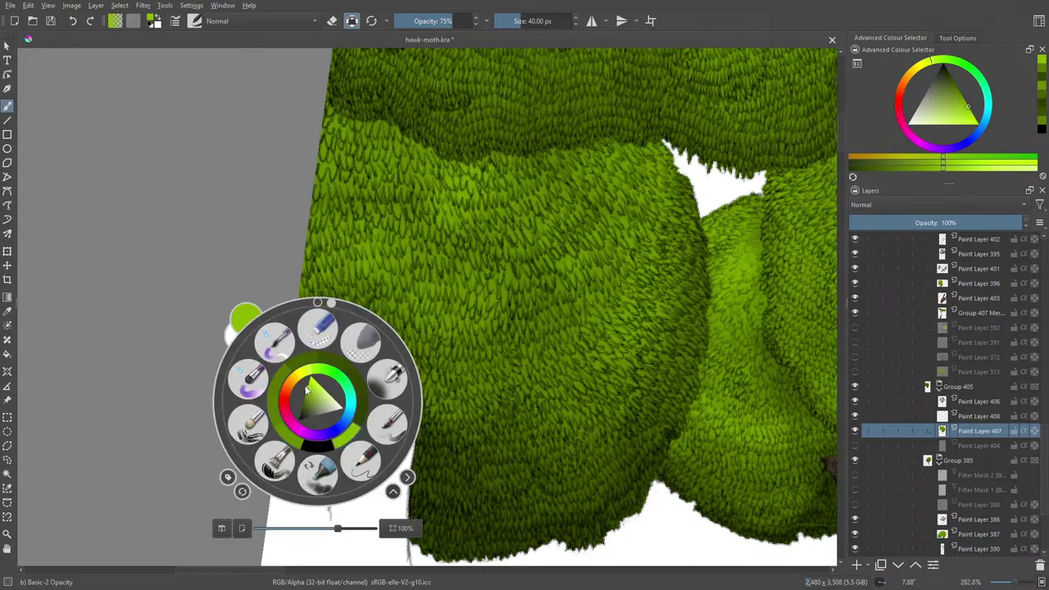
left_click_drag(306, 390, 308, 384)
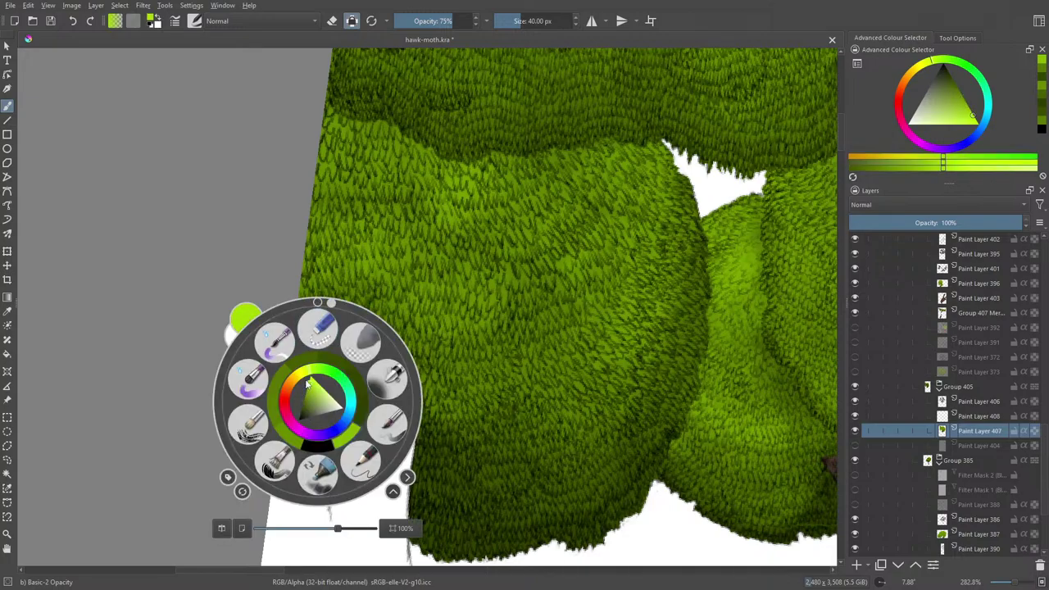
left_click(353, 123)
mouse_move(353, 122)
left_mouse_down()
mouse_move(398, 141)
mouse_move(417, 170)
mouse_move(507, 193)
mouse_move(606, 154)
mouse_move(561, 245)
left_mouse_up()
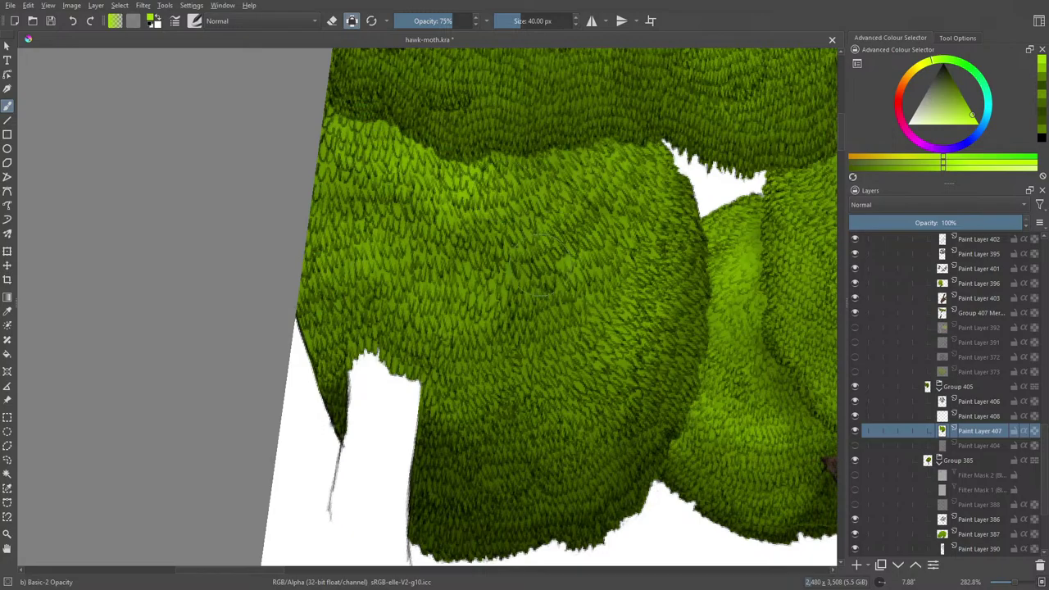
- Reinforce the shadow beside the trunk opening and along the crown's lower part with dark green
right_click(319, 354)
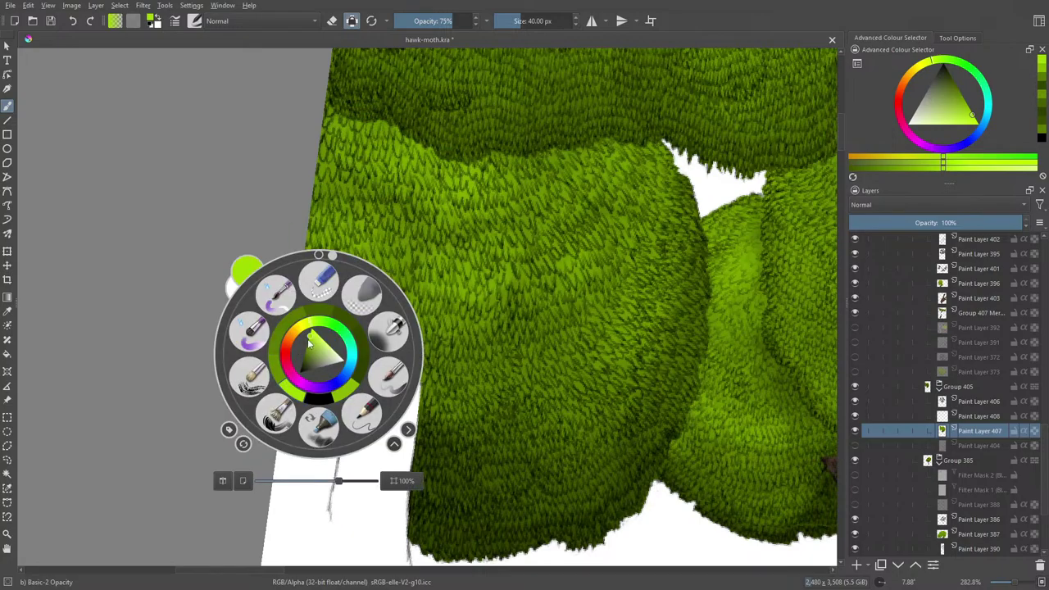
left_click_drag(308, 346, 302, 362)
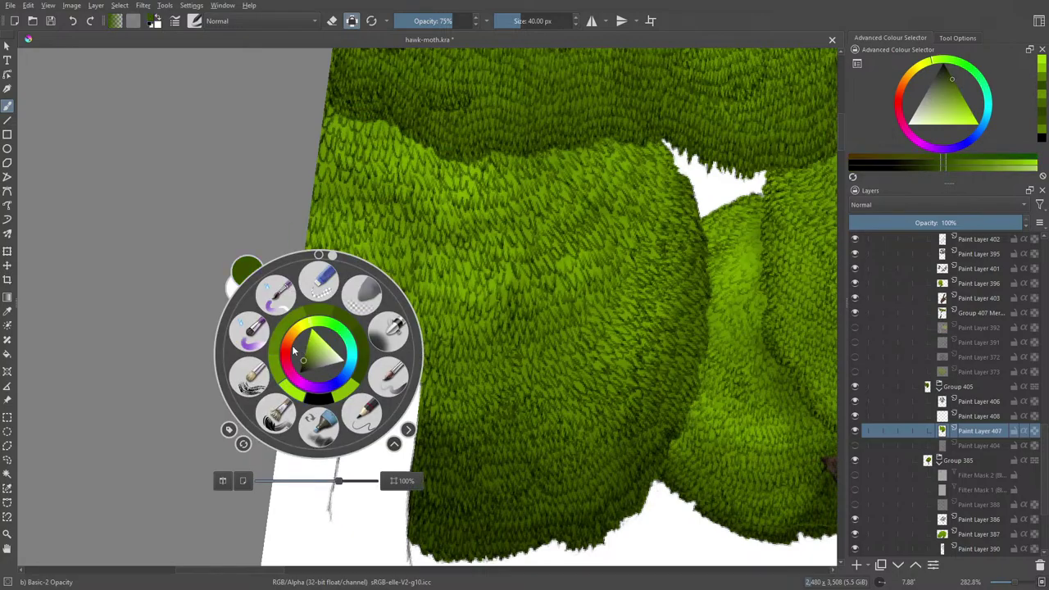
left_click(452, 460)
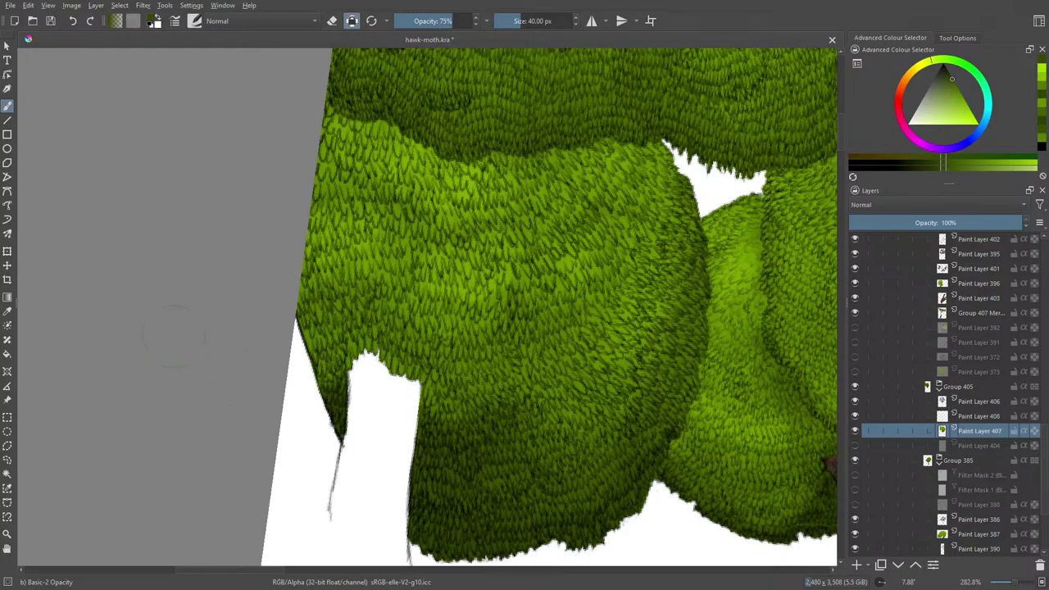
- Smooth the transitions between the crown's light and dark greens using the Blender Basic brush at 50 px
right_click(180, 341)
right_click(175, 314)
left_click(198, 21)
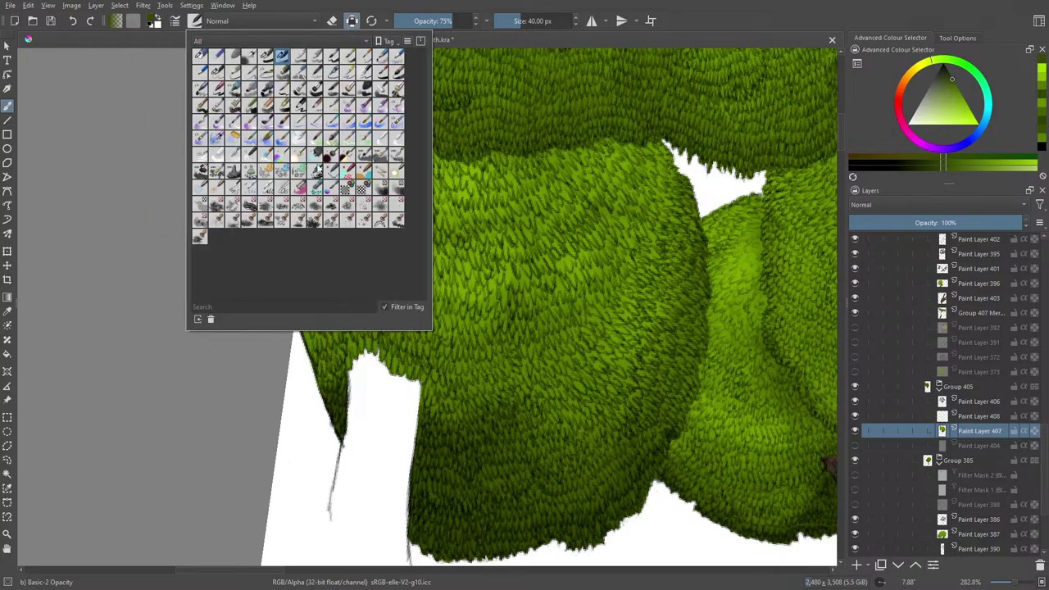
left_click(381, 139)
right_click(500, 340)
right_click(566, 386)
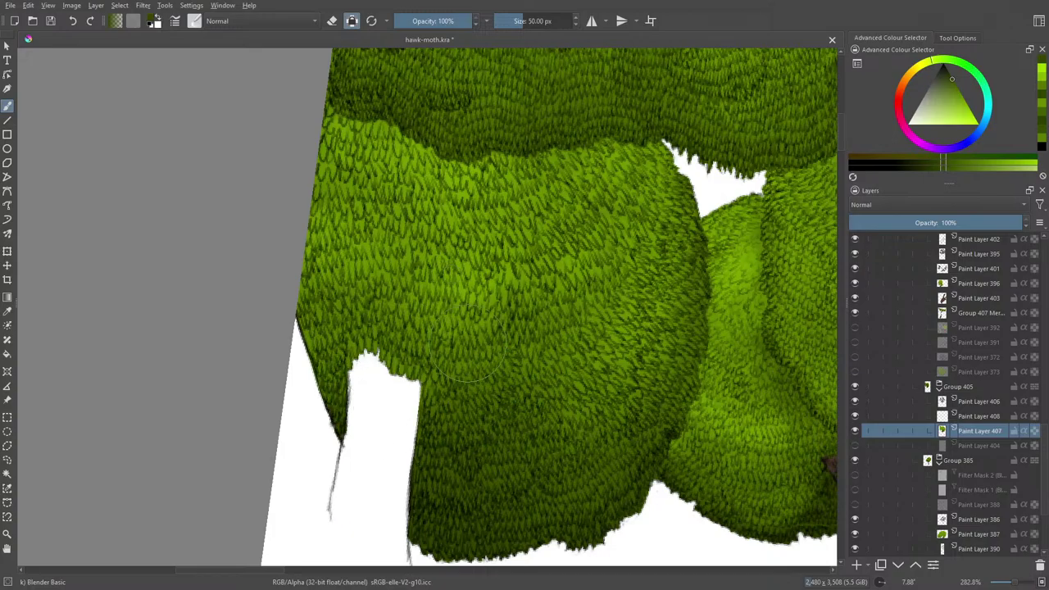
left_click_drag(1014, 582, 1011, 585)
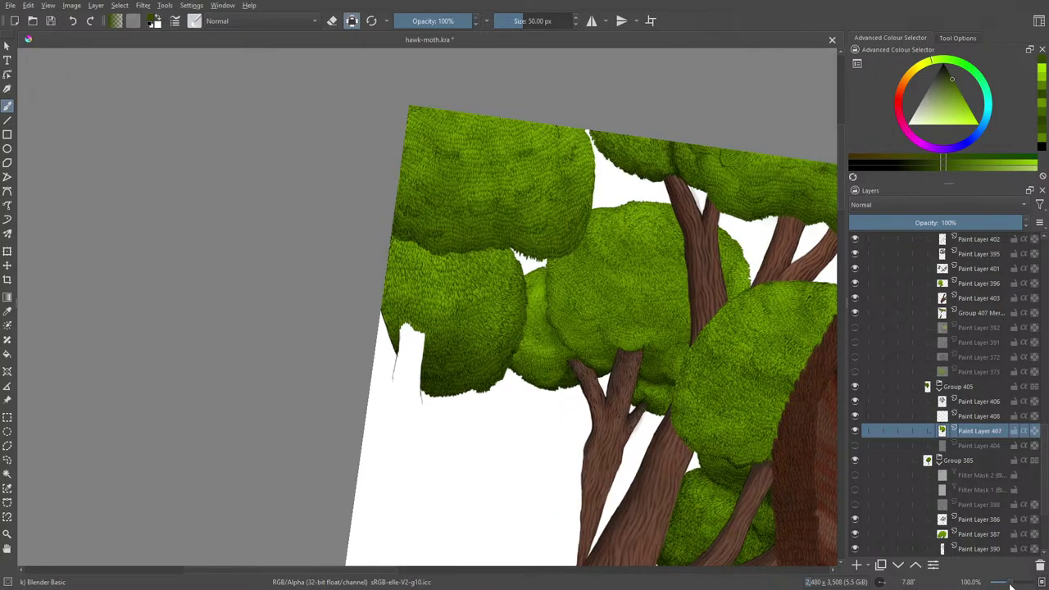
- Add a Blur filter mask with 5 px horizontal and vertical radii above Paint Layer 406, applied to the whole Group 405
left_click_drag(1010, 586, 1013, 587)
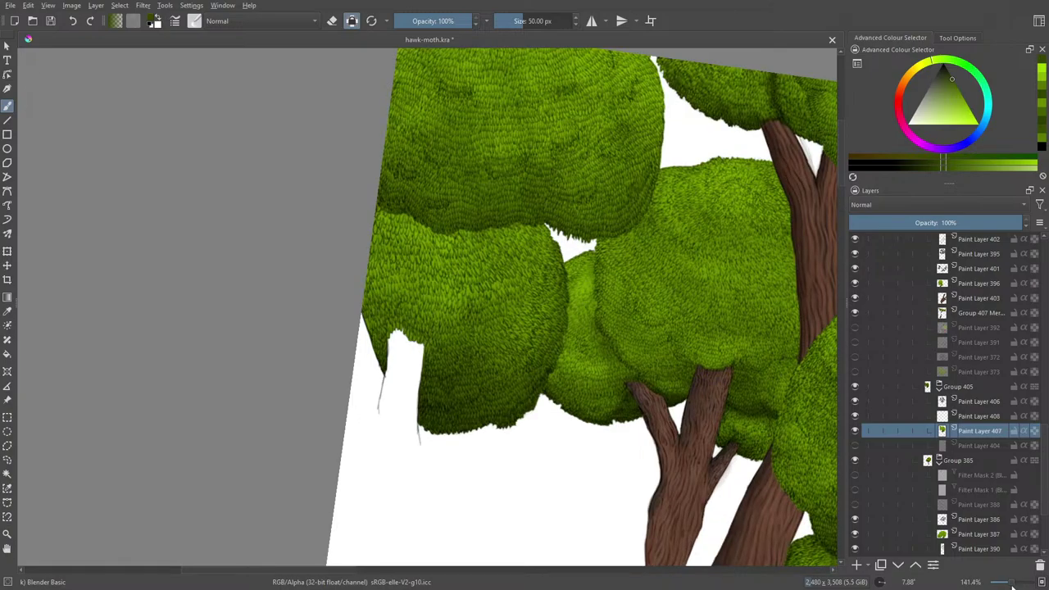
left_click_drag(1012, 588, 1012, 587)
left_click(964, 402)
right_click(963, 402)
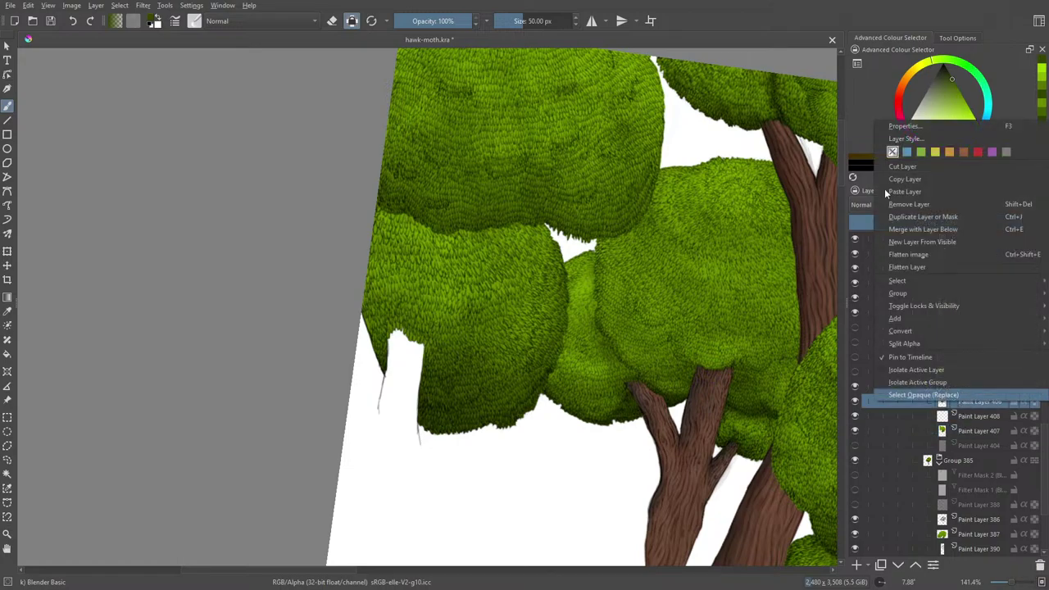
mouse_move(895, 320)
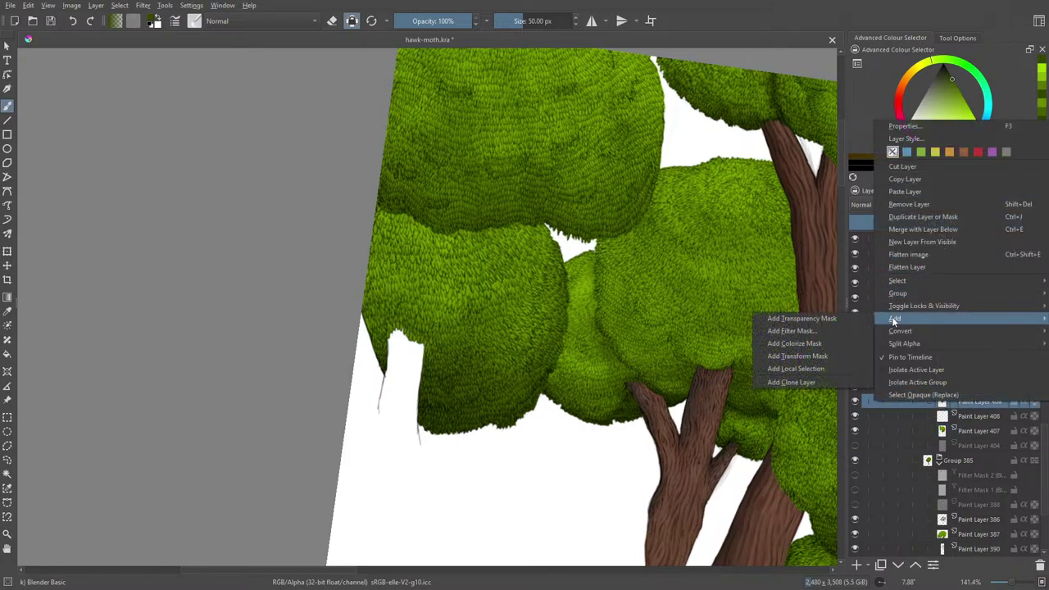
left_click(854, 333)
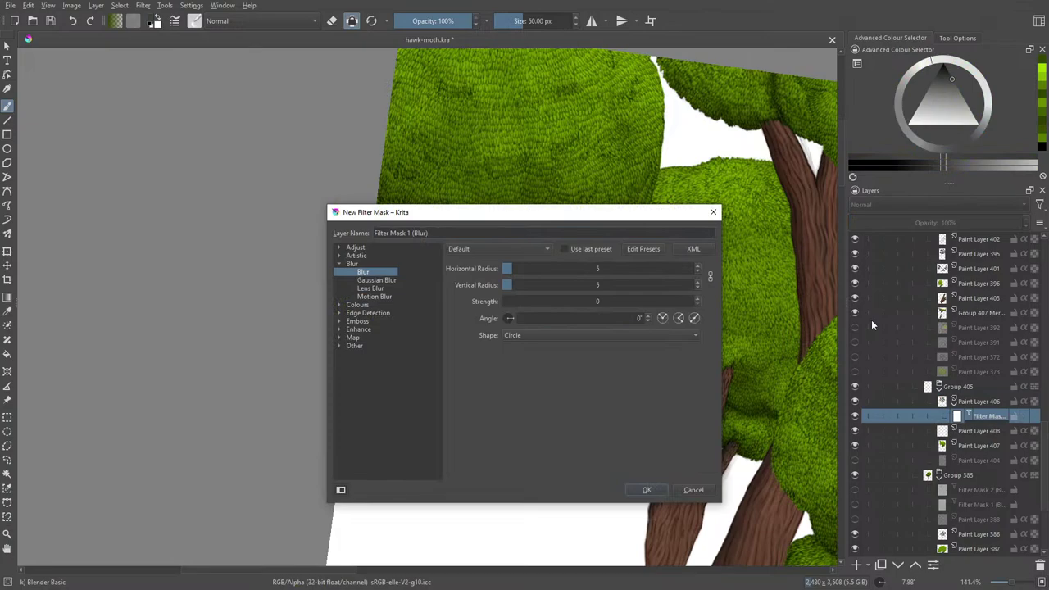
left_click(647, 489)
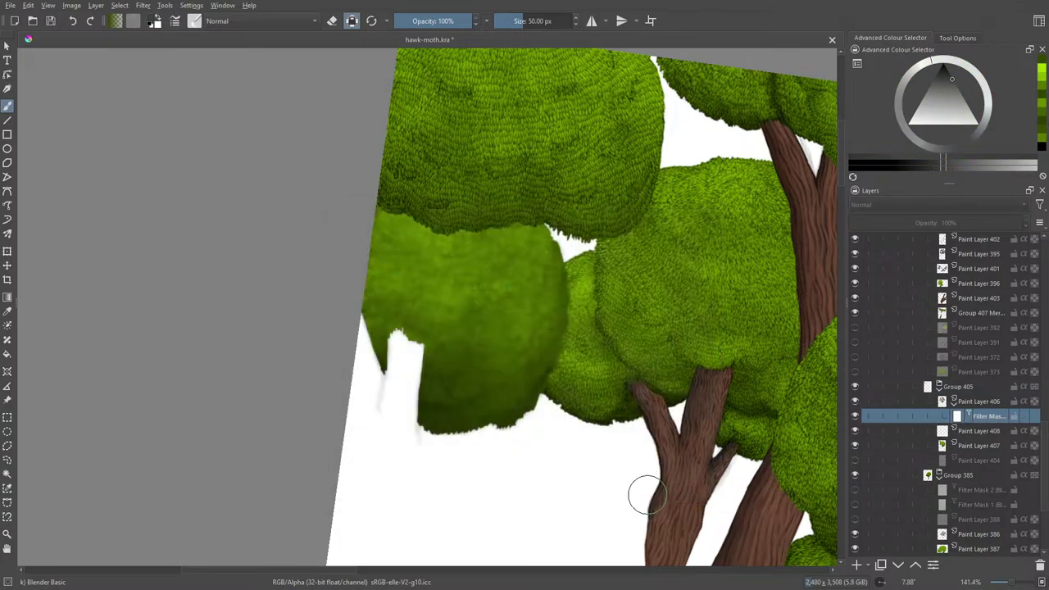
left_click(915, 566)
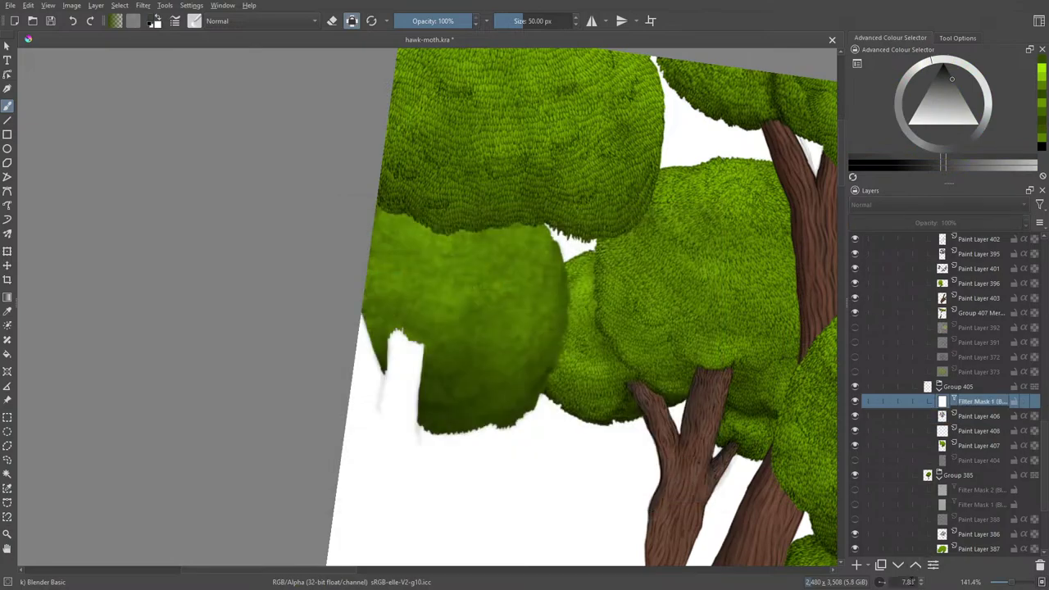
- Reduce the blur across the crown by erasing the filter mask with the Eraser Soft brush at 71% opacity and 60 px
key("e")
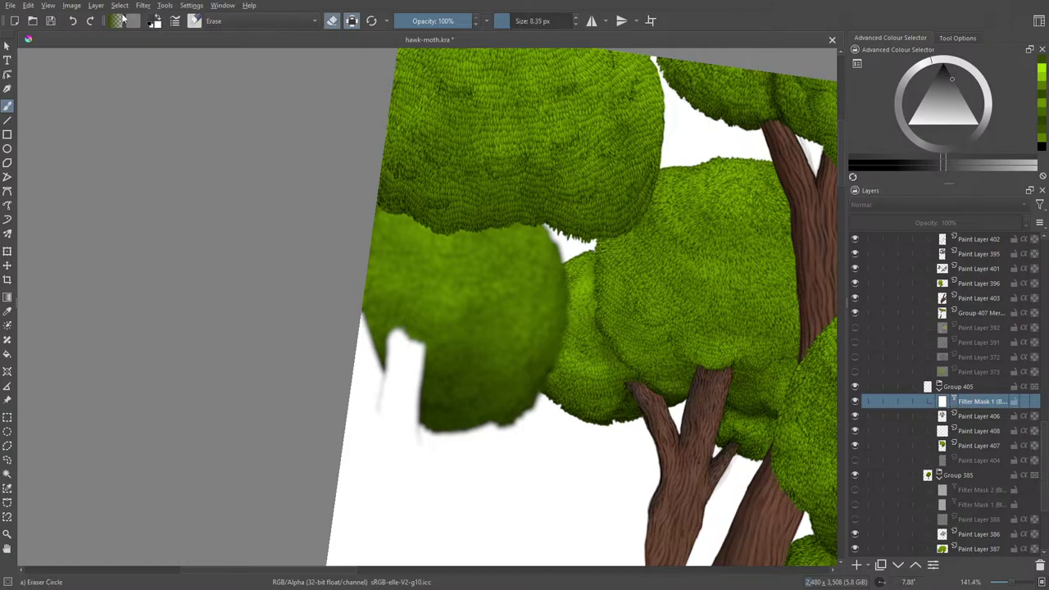
left_click(194, 20)
left_click(232, 56)
left_click_drag(465, 15, 447, 17)
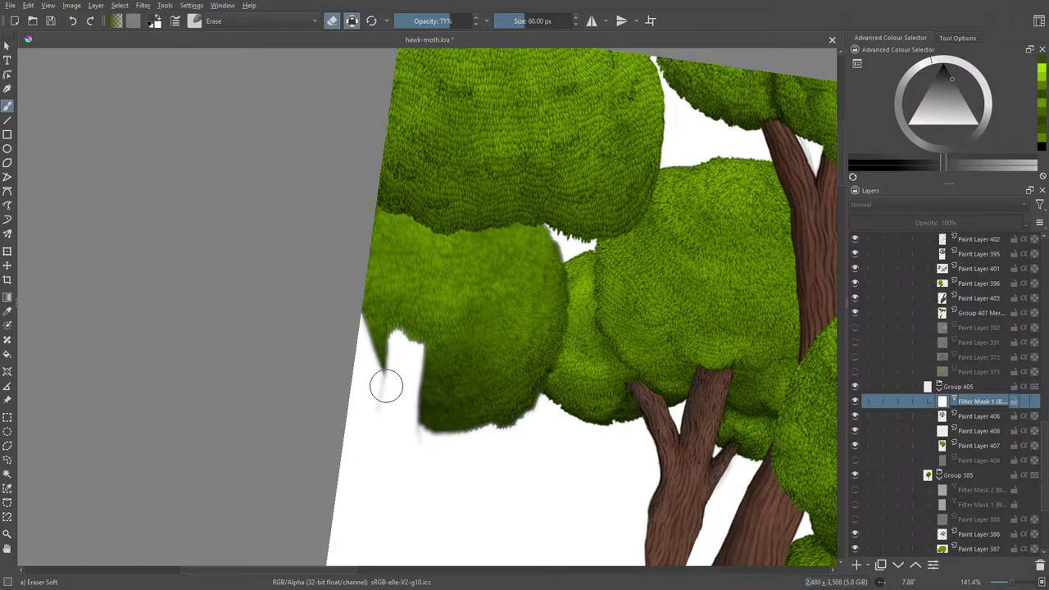
mouse_move(368, 363)
left_mouse_down()
mouse_move(399, 349)
mouse_move(403, 397)
left_mouse_up()
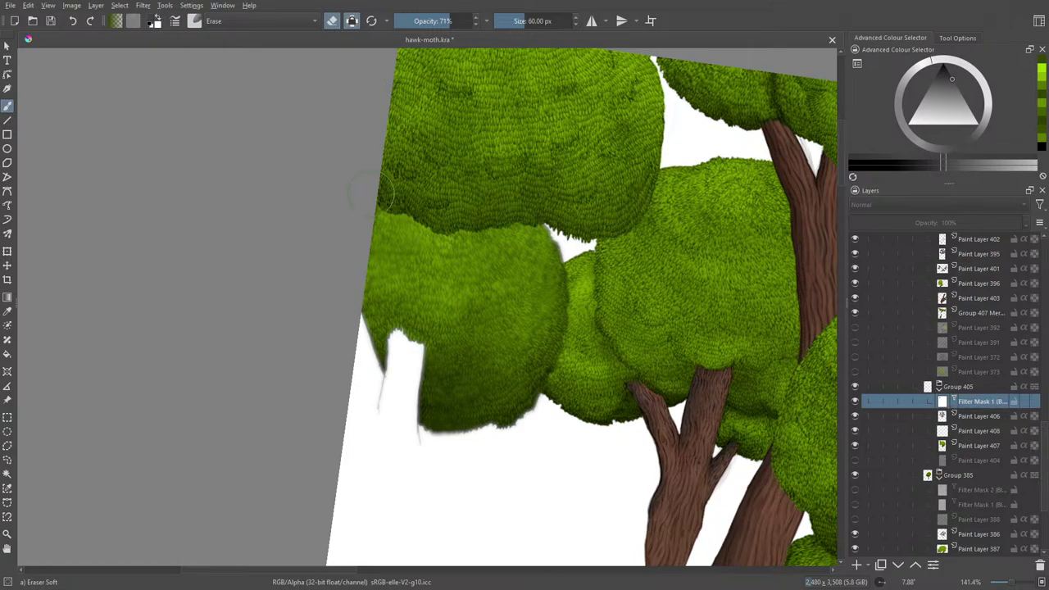
- Compare the crown with and without Group 405's blur mask, including at 50% zoom
key("e")
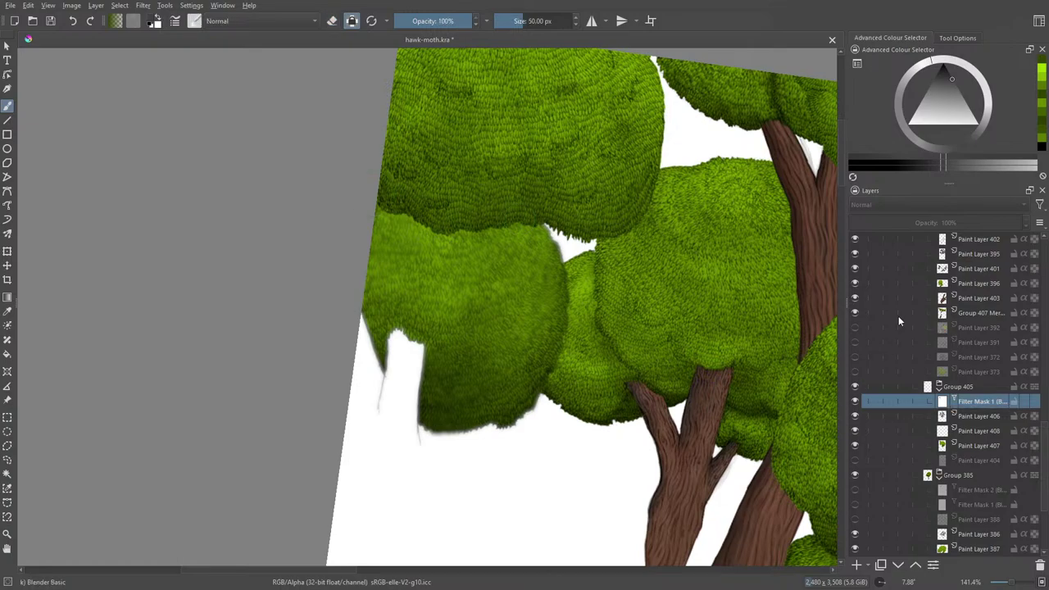
left_click(854, 401)
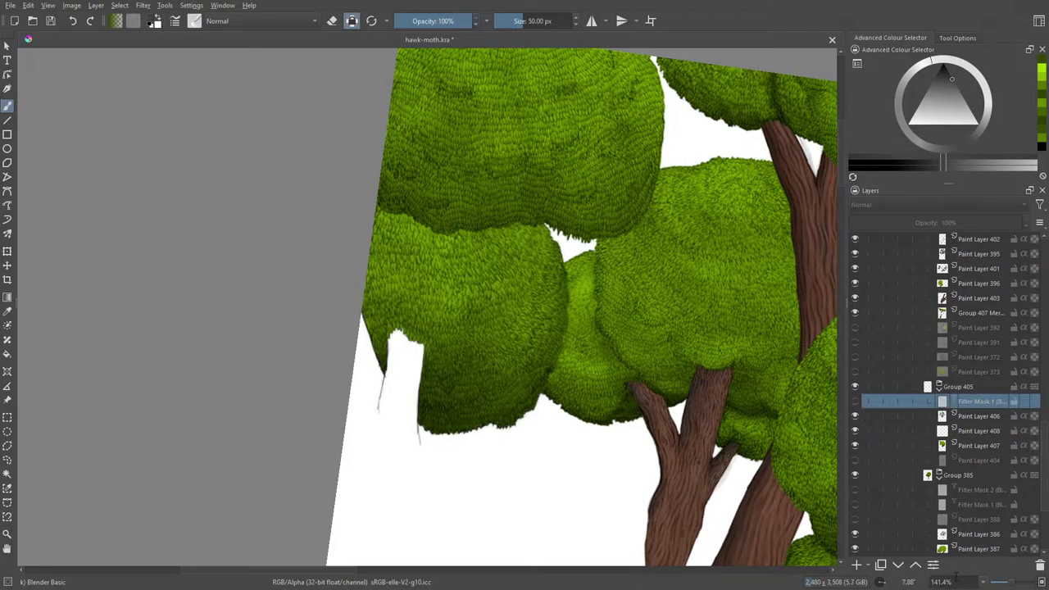
left_click_drag(1009, 583, 1010, 587)
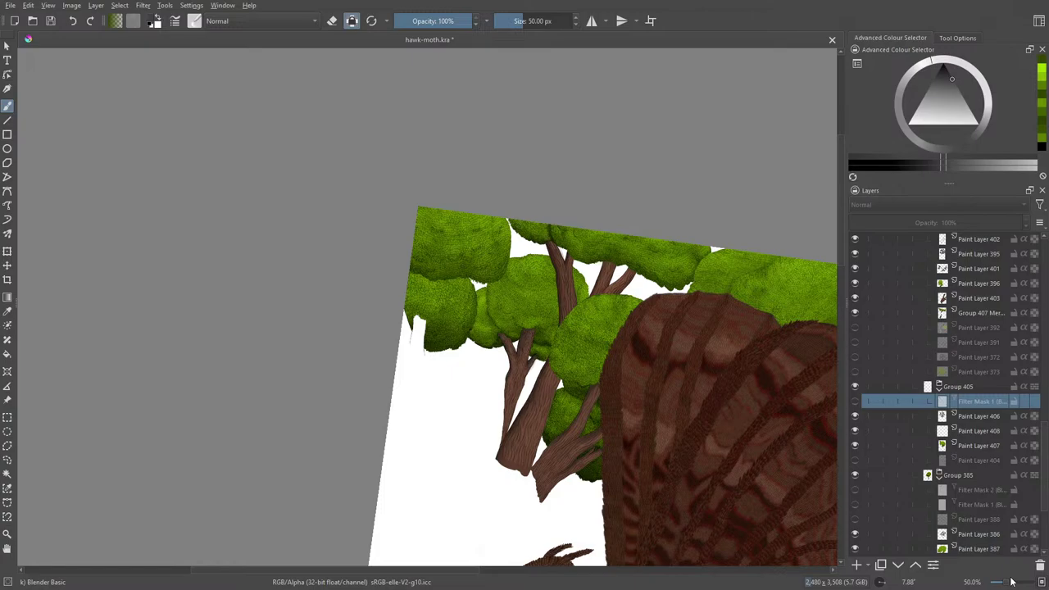
left_click(855, 401)
- Make the hidden blur filter masks visible in Groups 371, 353, 360 and 377
scroll(858, 378, "up", 4)
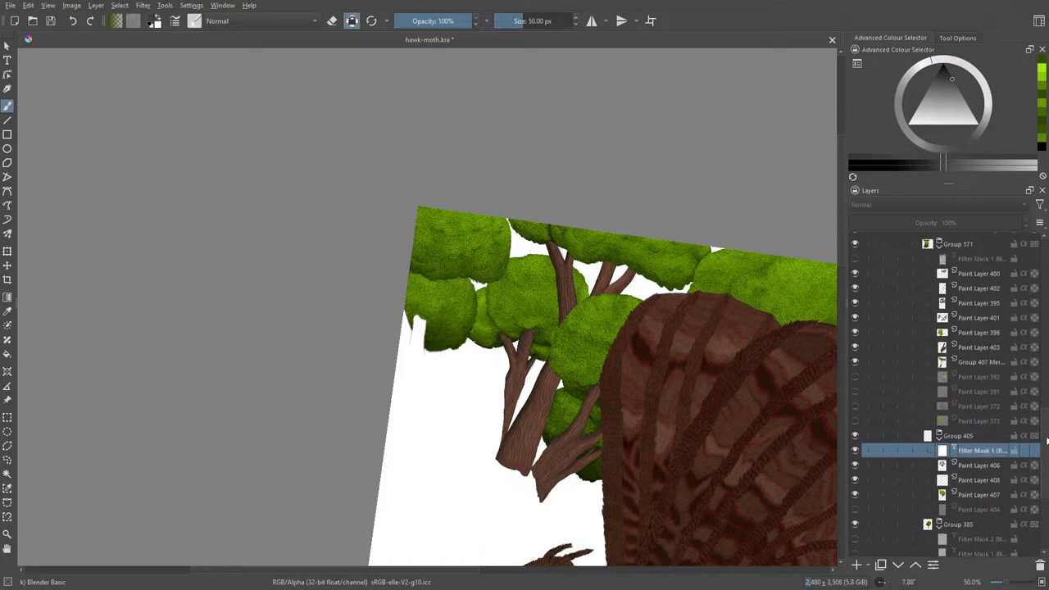
left_click(855, 370)
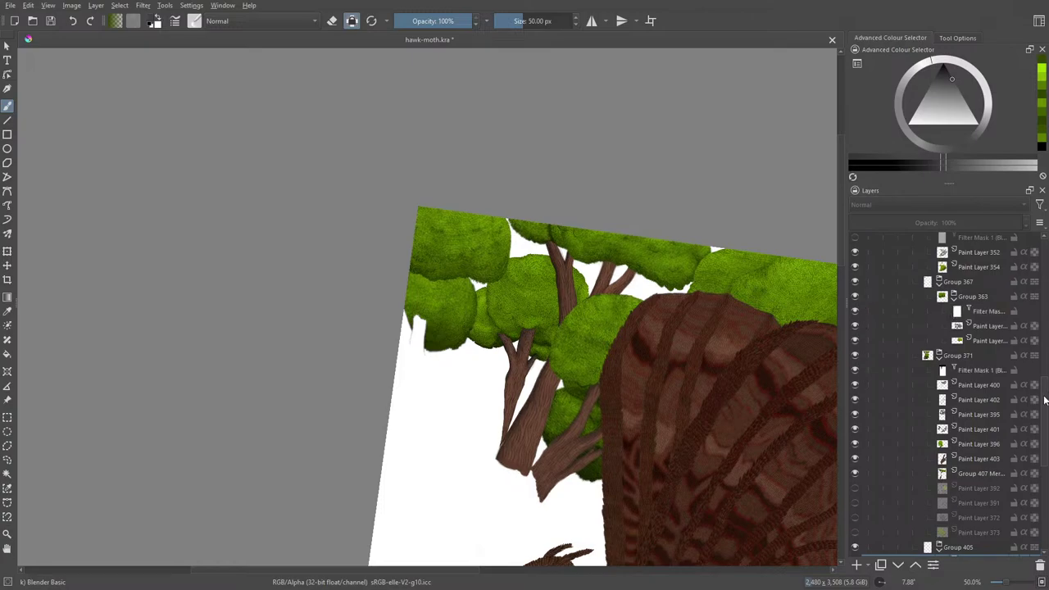
scroll(953, 314, "up", 3)
left_click(855, 351)
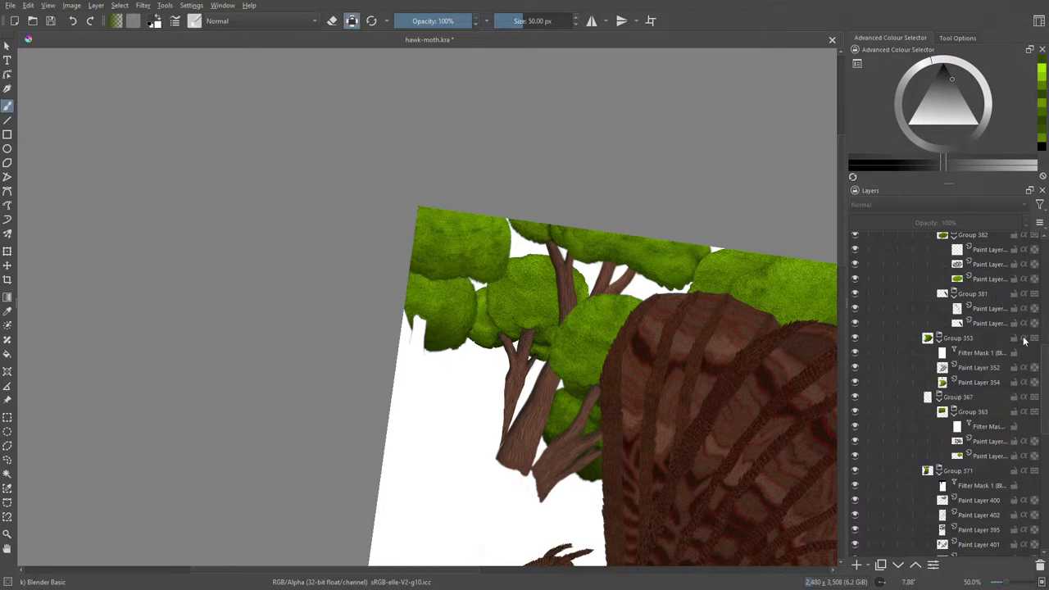
scroll(1043, 402, "up", 5)
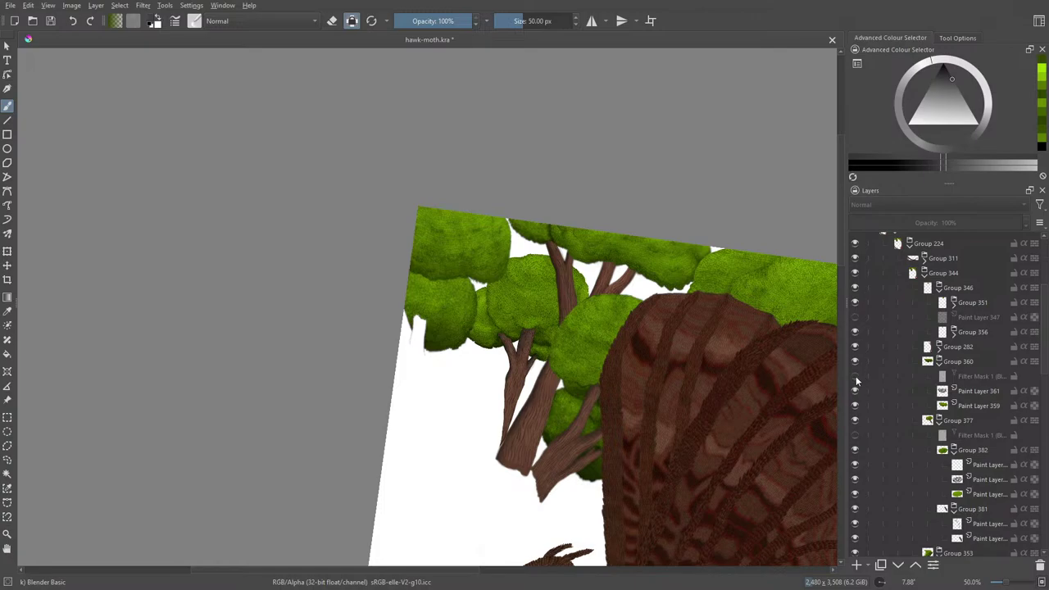
left_click(855, 377)
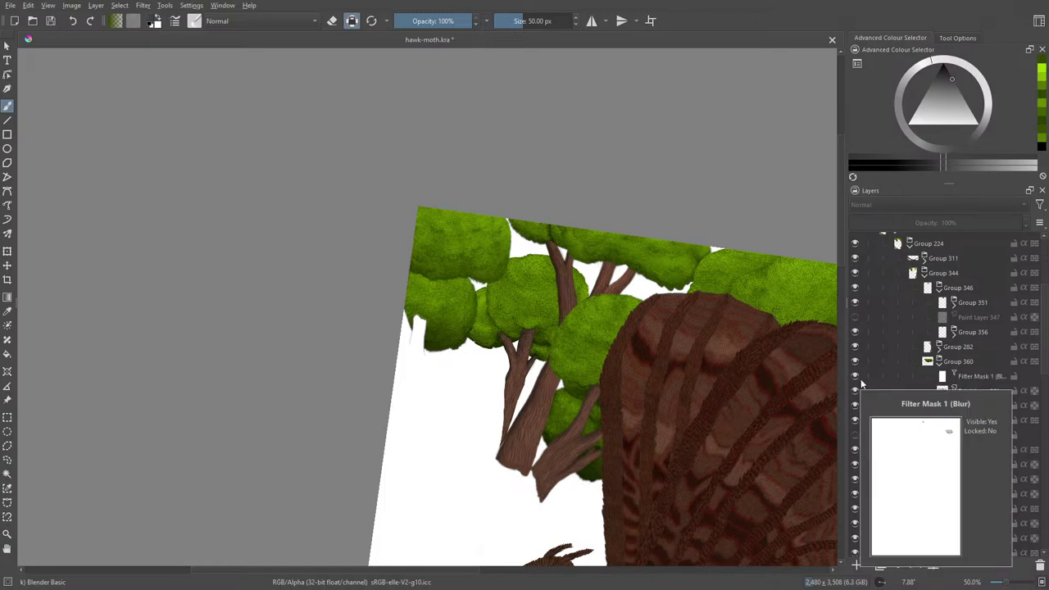
scroll(857, 368, "down", 2)
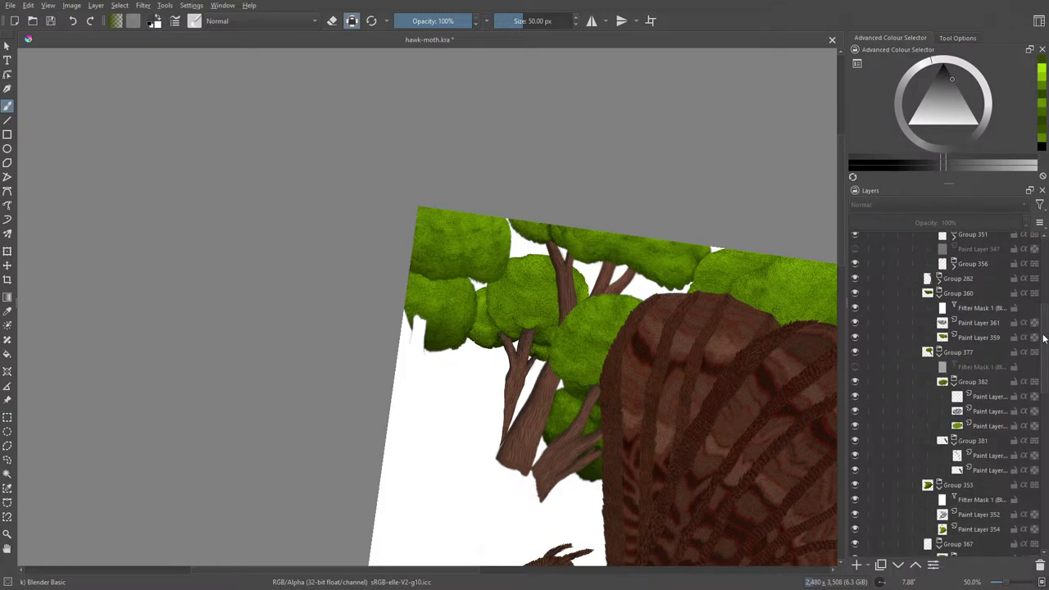
left_click(854, 368)
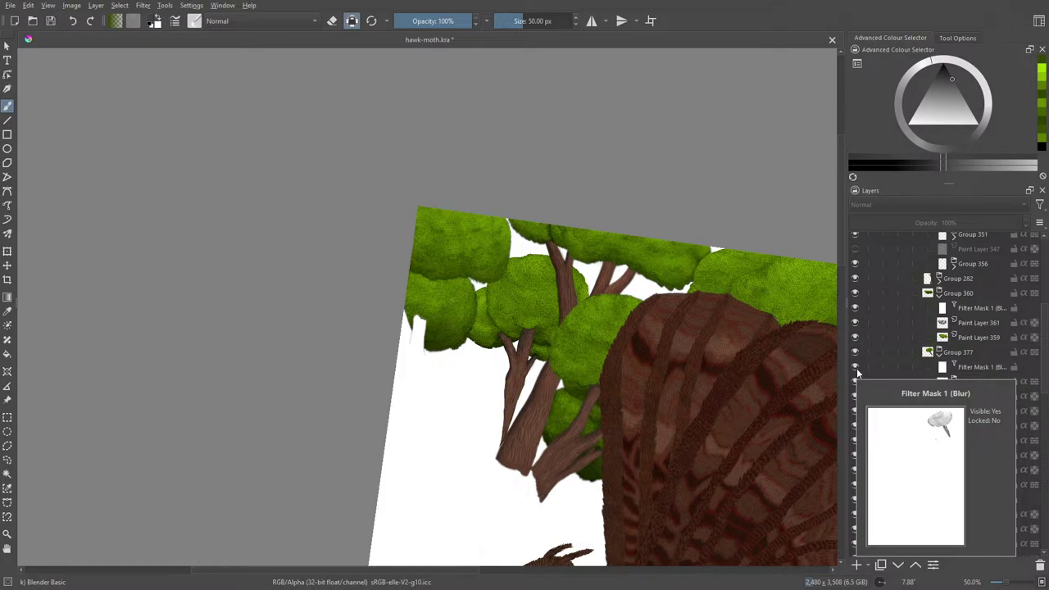
- Show the rough background sketch in Group 350 and enable Filter Mask 2 in Group 385
mouse_move(1041, 368)
left_mouse_down()
mouse_move(1043, 335)
mouse_move(1045, 534)
left_mouse_up()
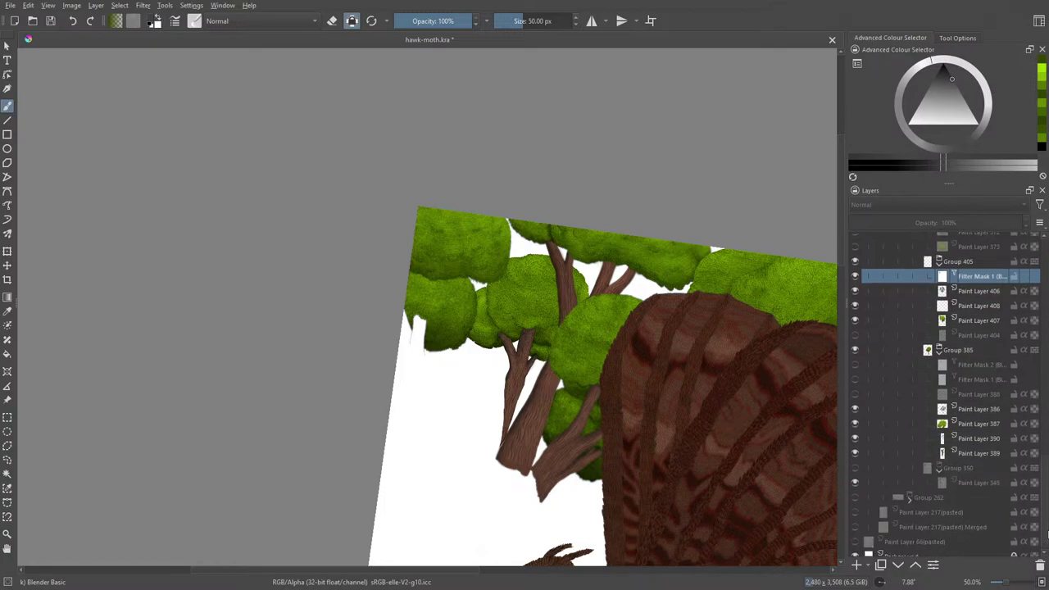
left_click(857, 460)
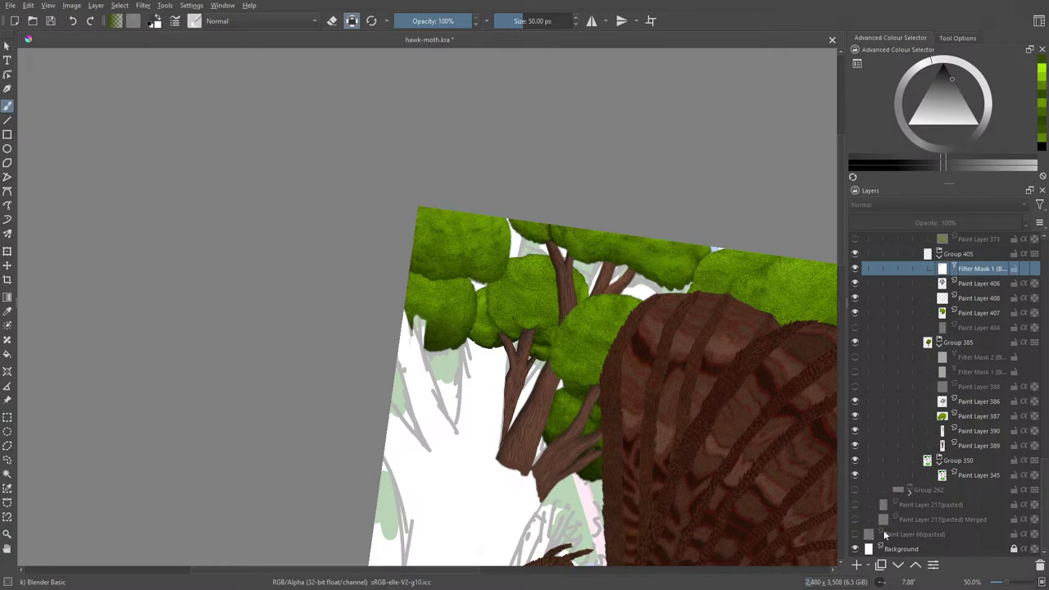
mouse_move(883, 535)
left_click(857, 358)
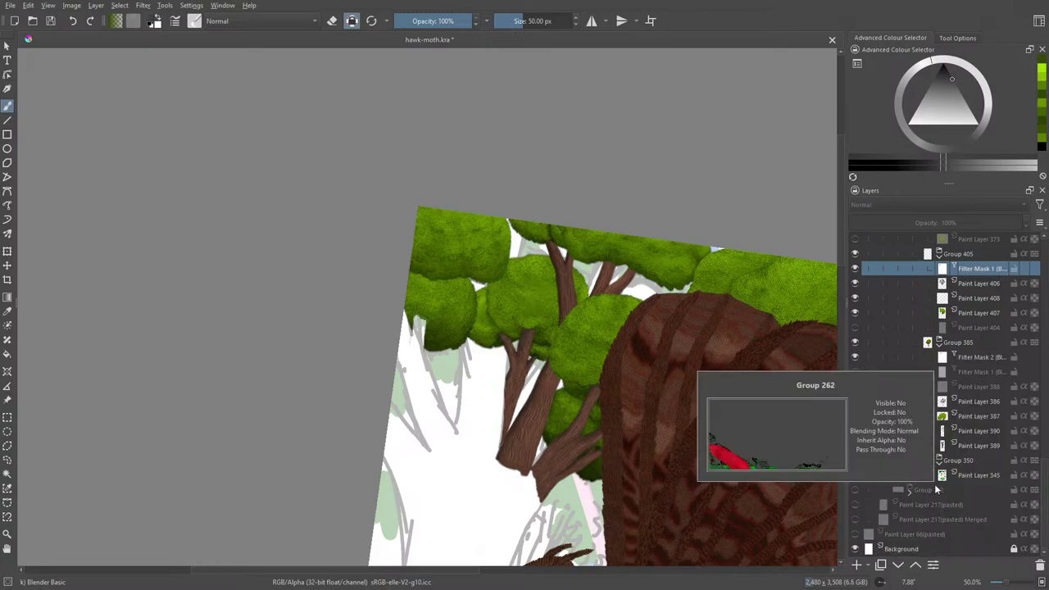
- Compare Group 385's foliage with and without Filter Mask 1, and delete that mask
left_click(856, 372)
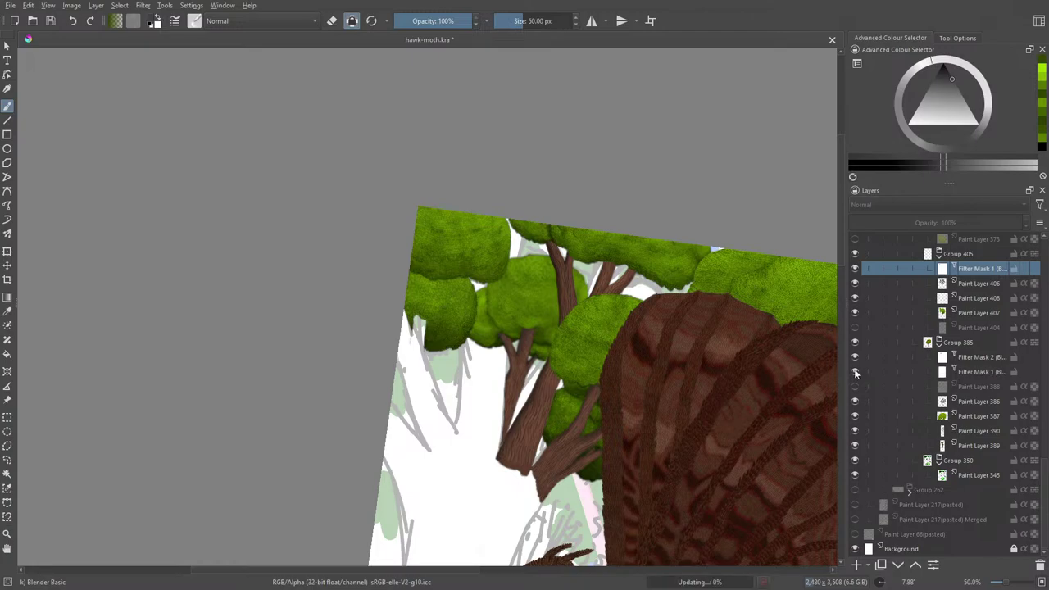
left_click(856, 372)
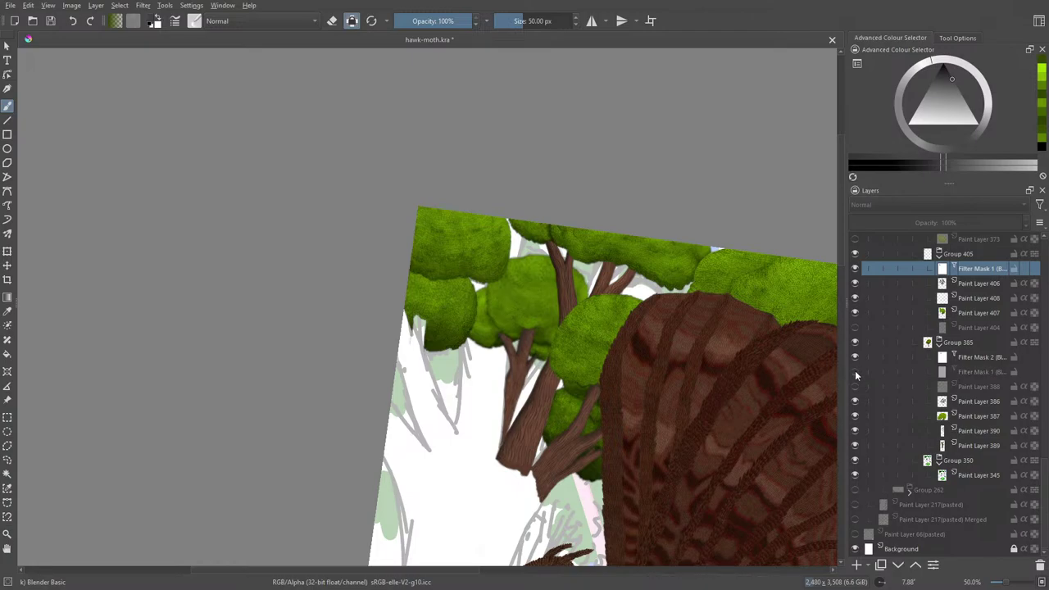
left_click(856, 372)
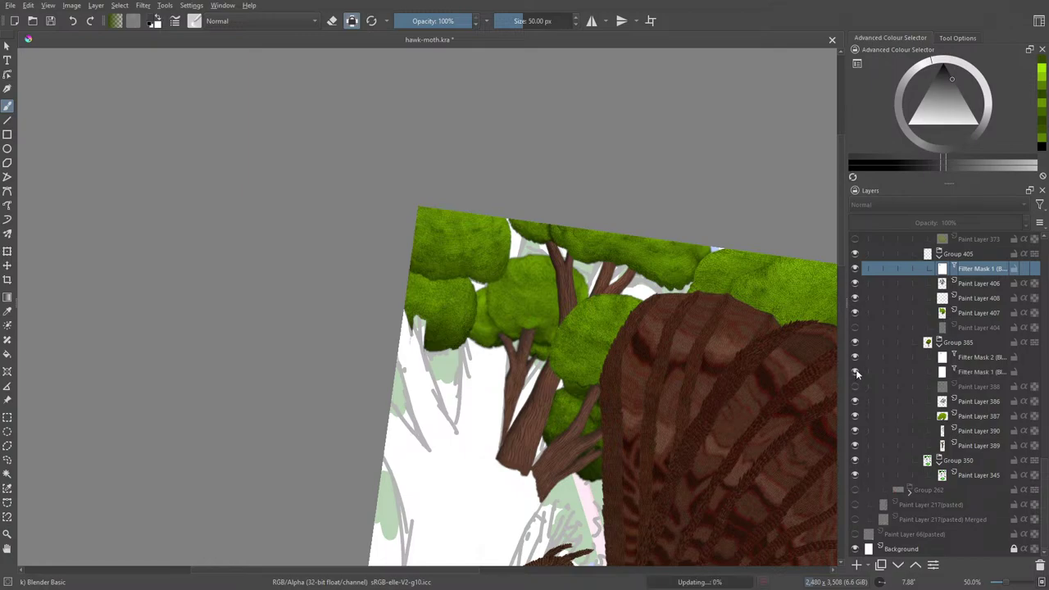
left_click(856, 372)
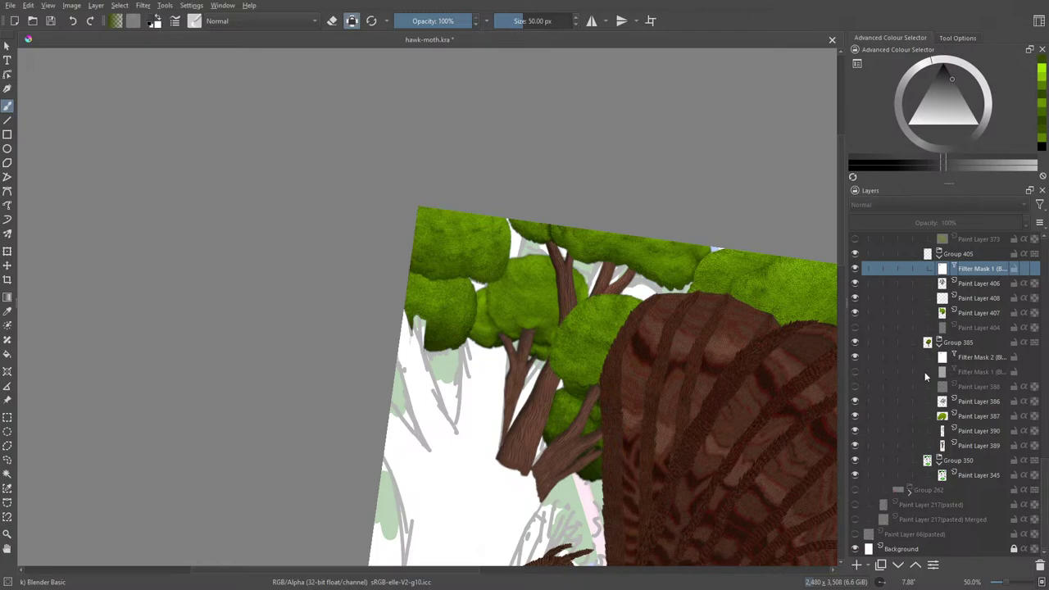
left_click(975, 372)
left_click(1039, 565)
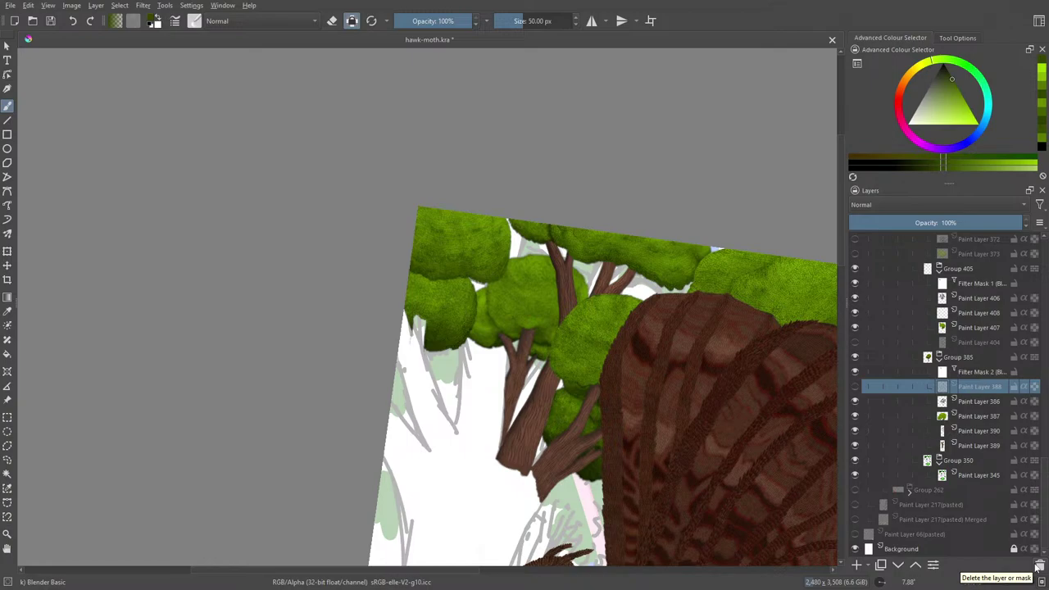
- Check what Paint Layer 387 and Group 405 contain by hiding and showing them
left_click(855, 386)
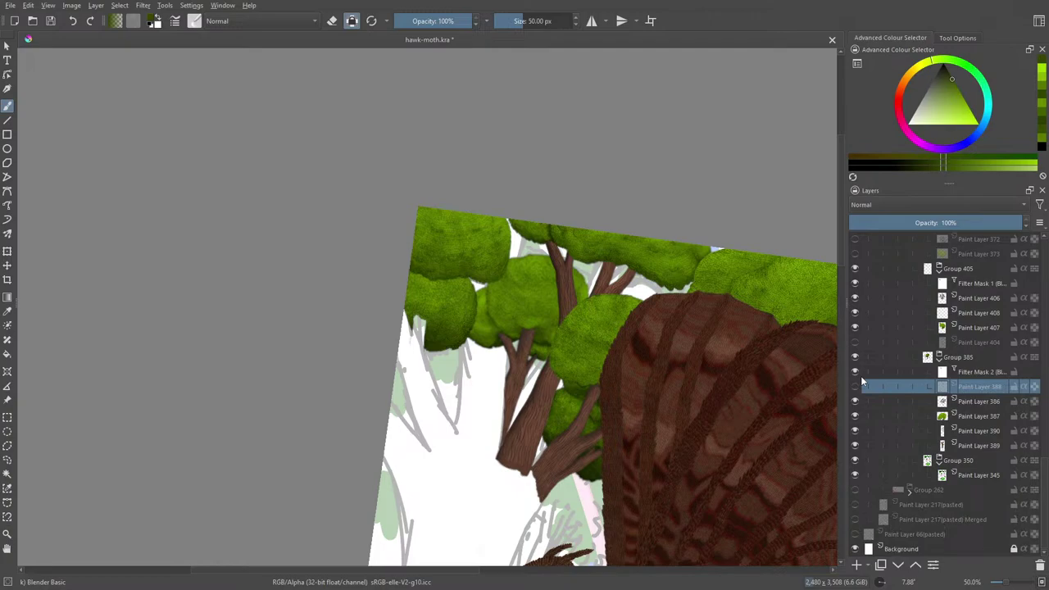
left_click(955, 420)
left_click(855, 417)
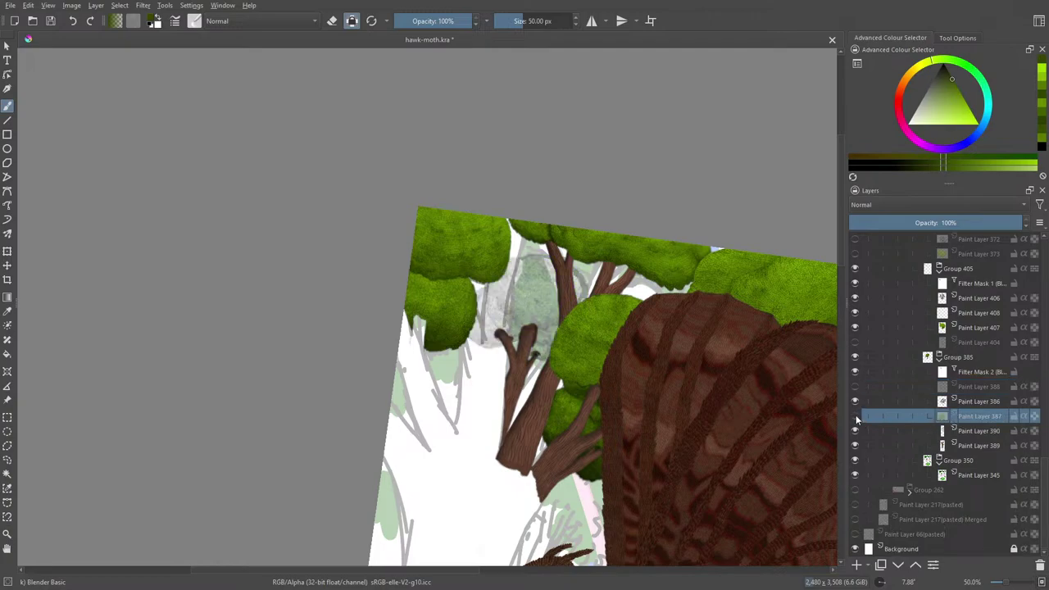
left_click(856, 416)
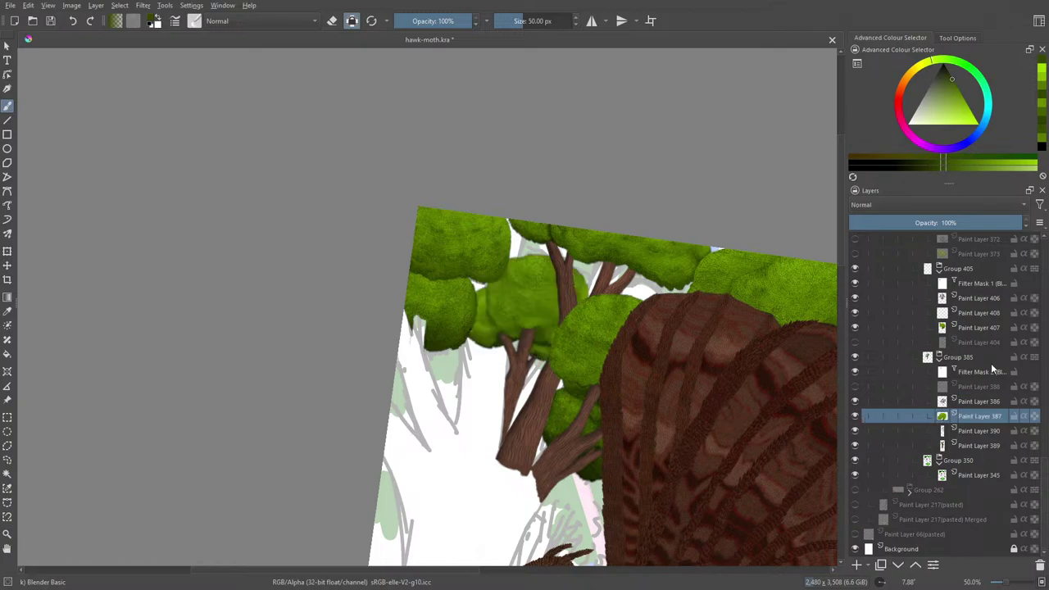
left_click(855, 276)
left_click(858, 271)
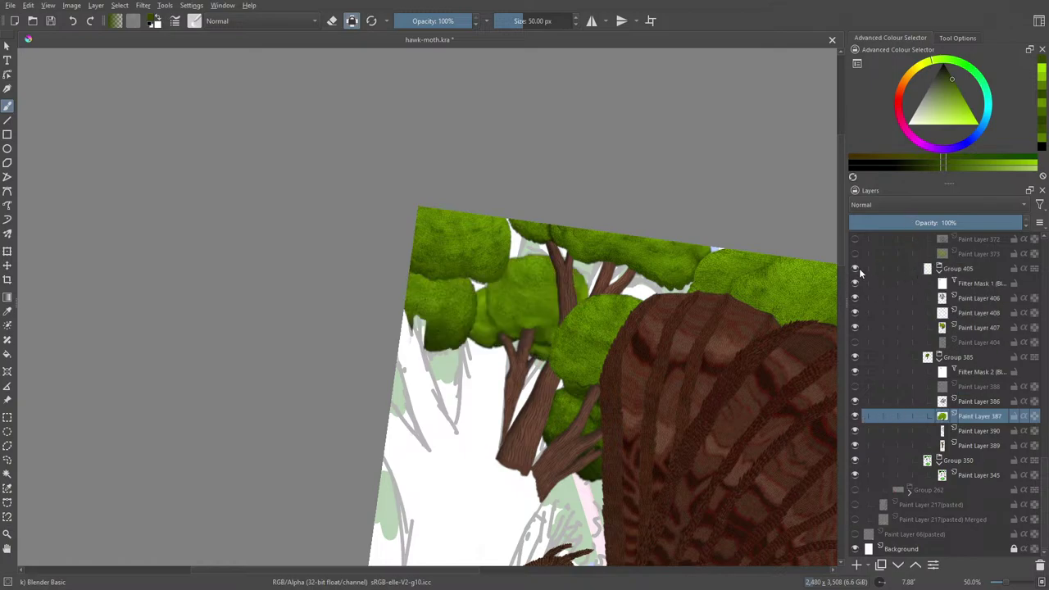
- Move Group 405's crown slightly inward from the canvas's left edge, beneath the upper tree crown
left_click(951, 269)
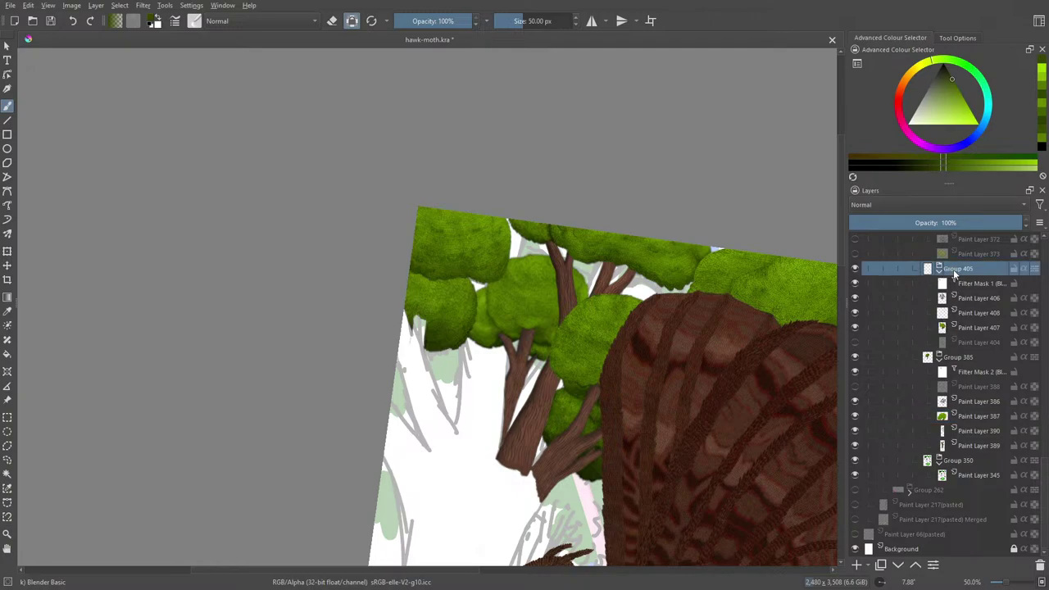
left_click(5, 266)
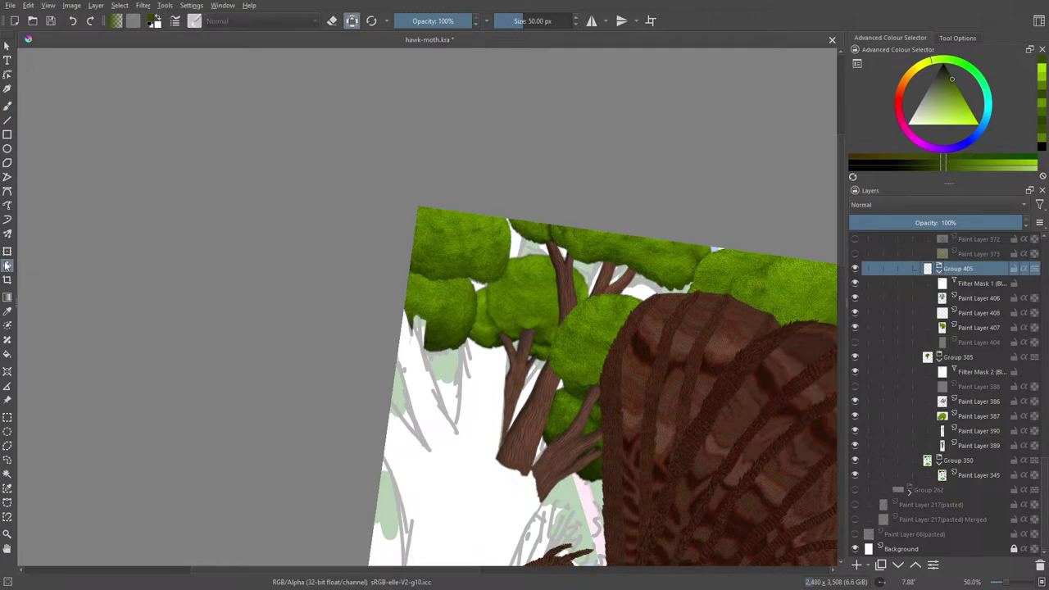
mouse_move(420, 292)
left_mouse_down()
mouse_move(420, 282)
mouse_move(429, 302)
left_mouse_up()
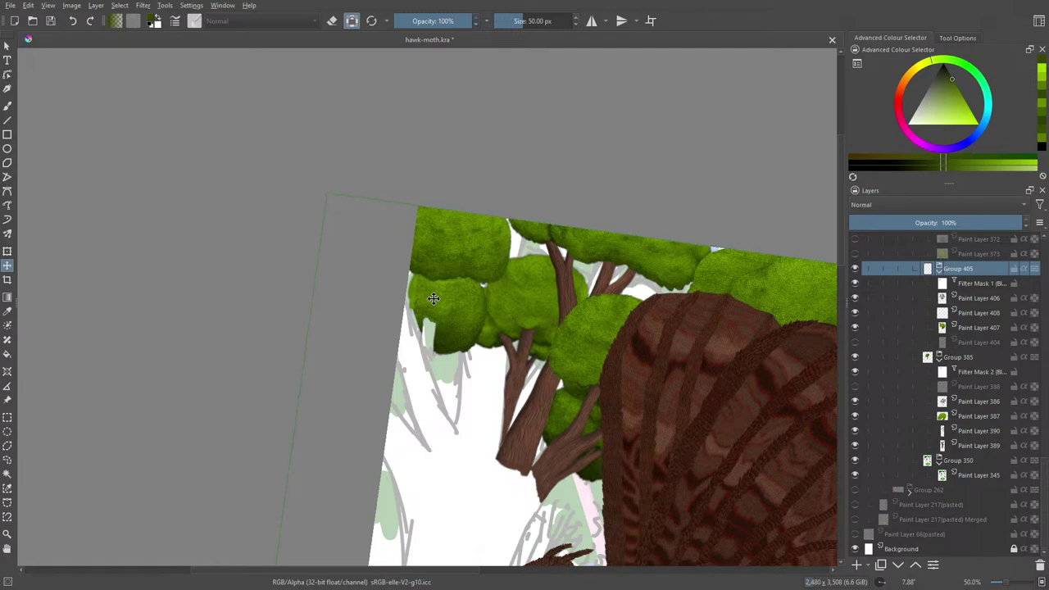
left_click_drag(433, 299, 432, 296)
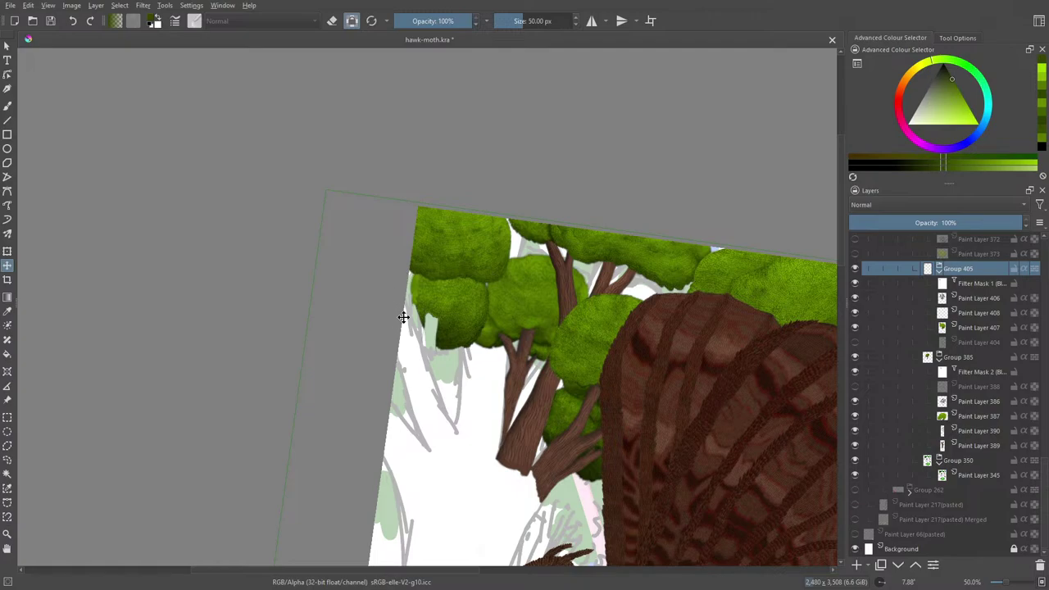
- Check what the sketches in Paint Layer 388 and Paint Layer 404 contain by showing and hiding each layer
left_click(855, 386)
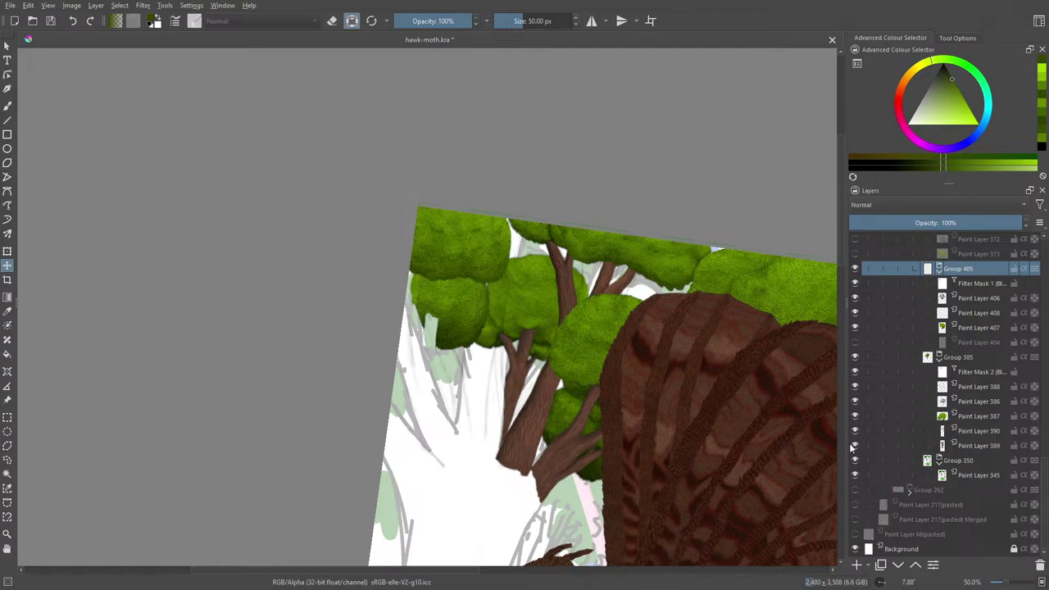
mouse_move(852, 447)
left_click(1008, 585)
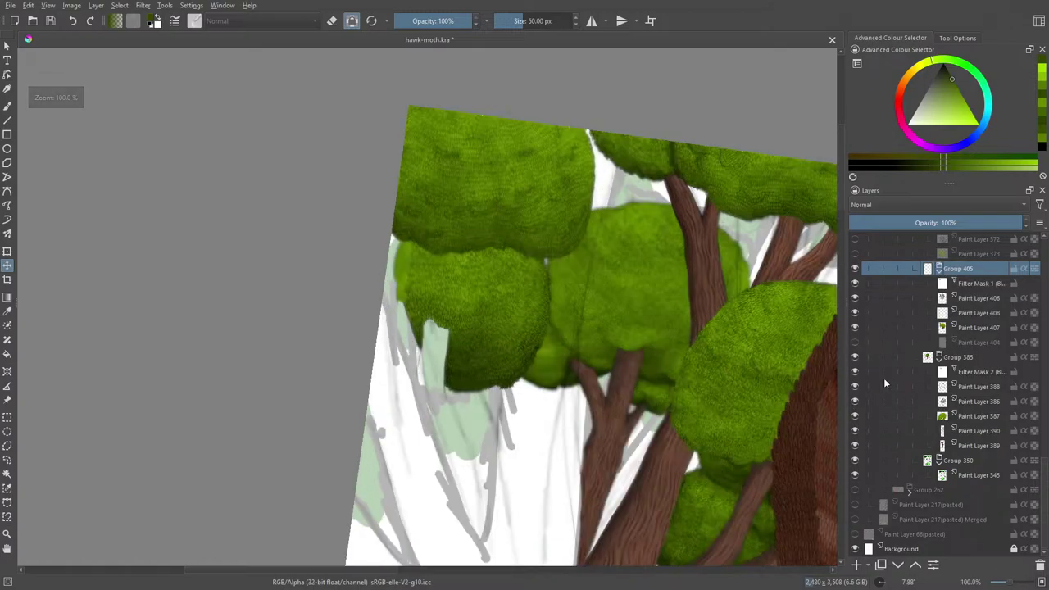
left_click(855, 386)
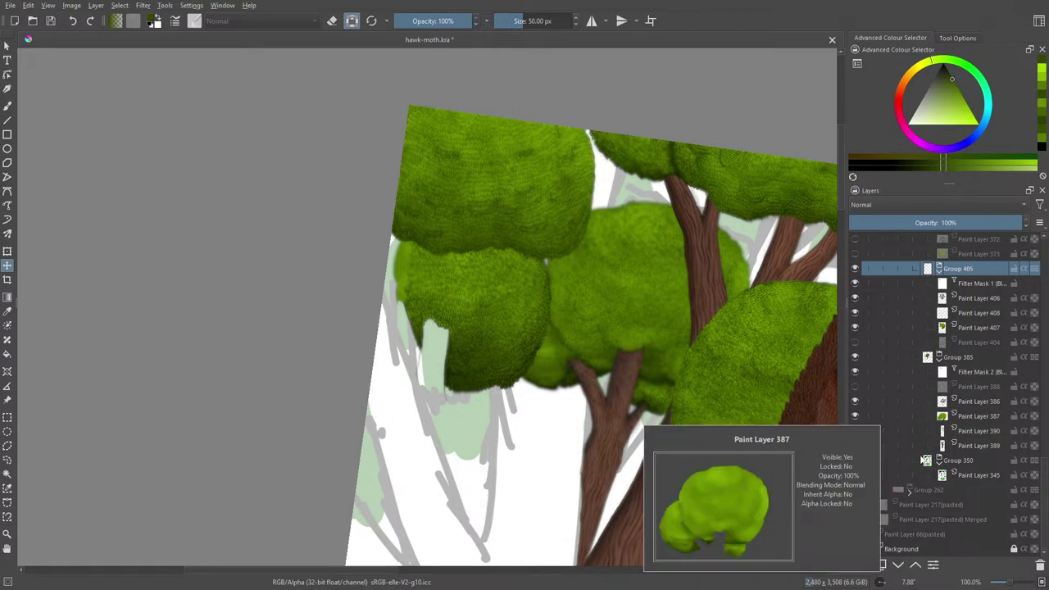
left_click(855, 342)
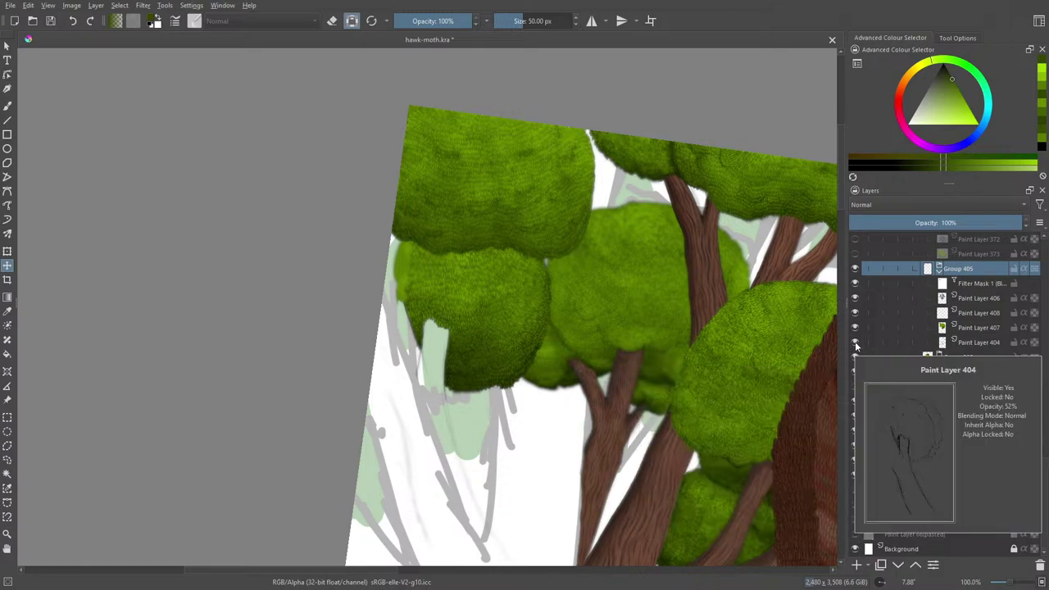
left_click(855, 343)
left_click(855, 342)
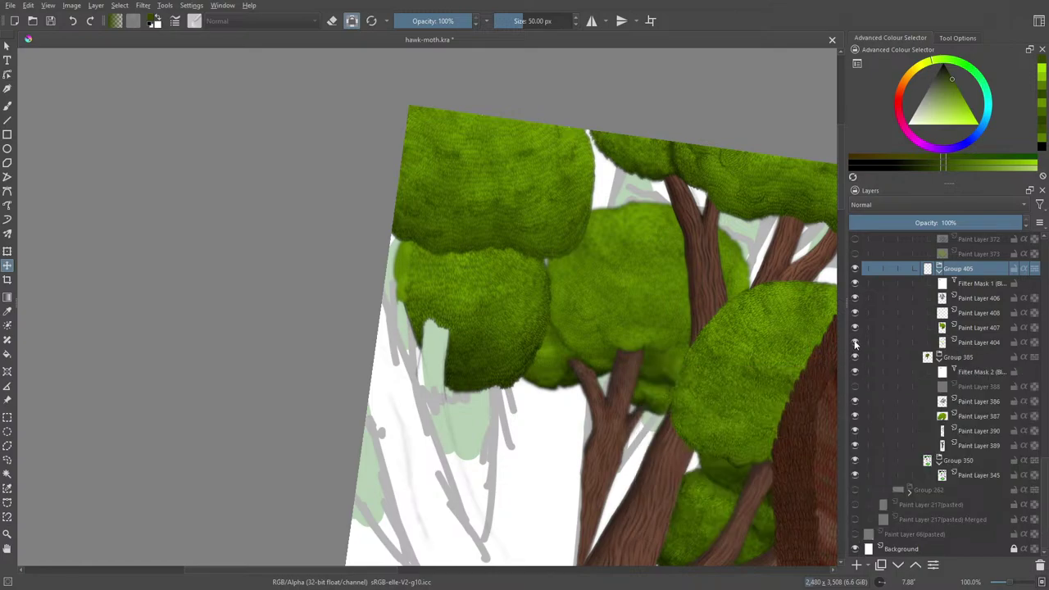
left_click(855, 343)
mouse_move(864, 342)
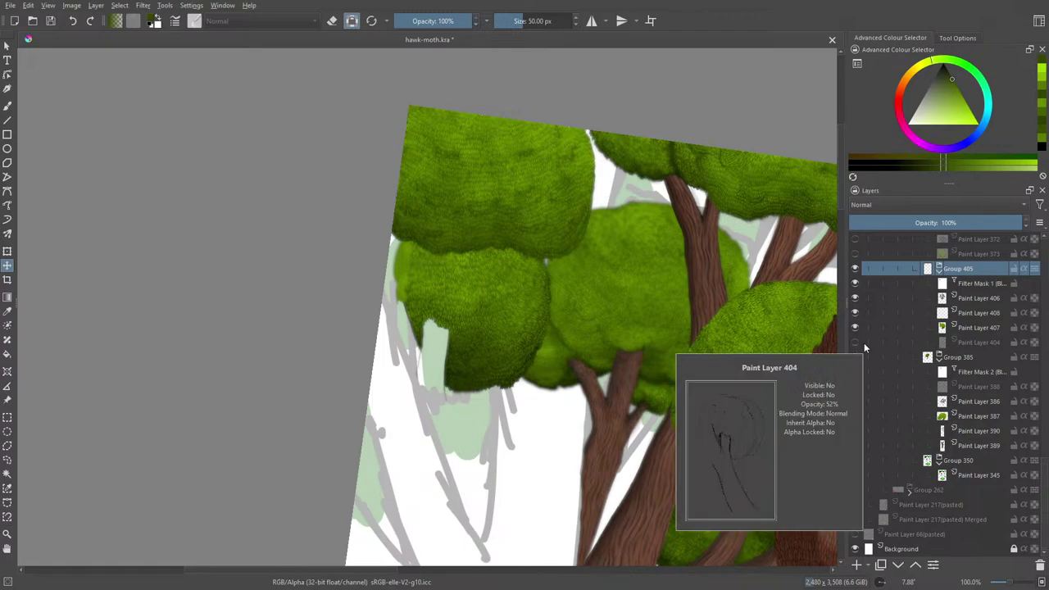
- Disable Filter Mask 1 in Group 405 and show Paint Layer 404, comparing the crown with and without Paint Layer 406
left_click(855, 282)
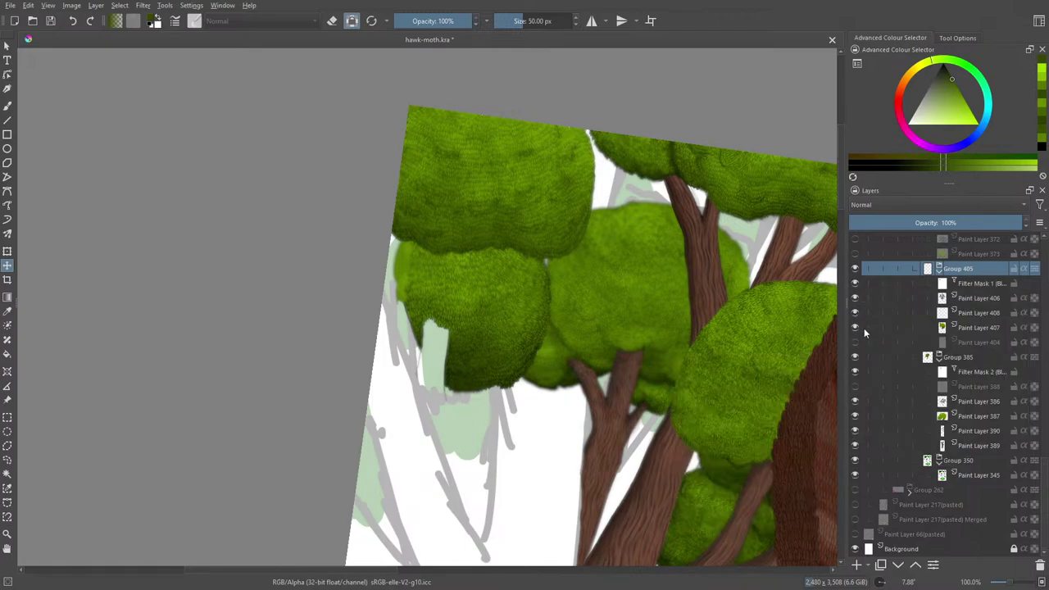
left_click(855, 342)
mouse_move(868, 356)
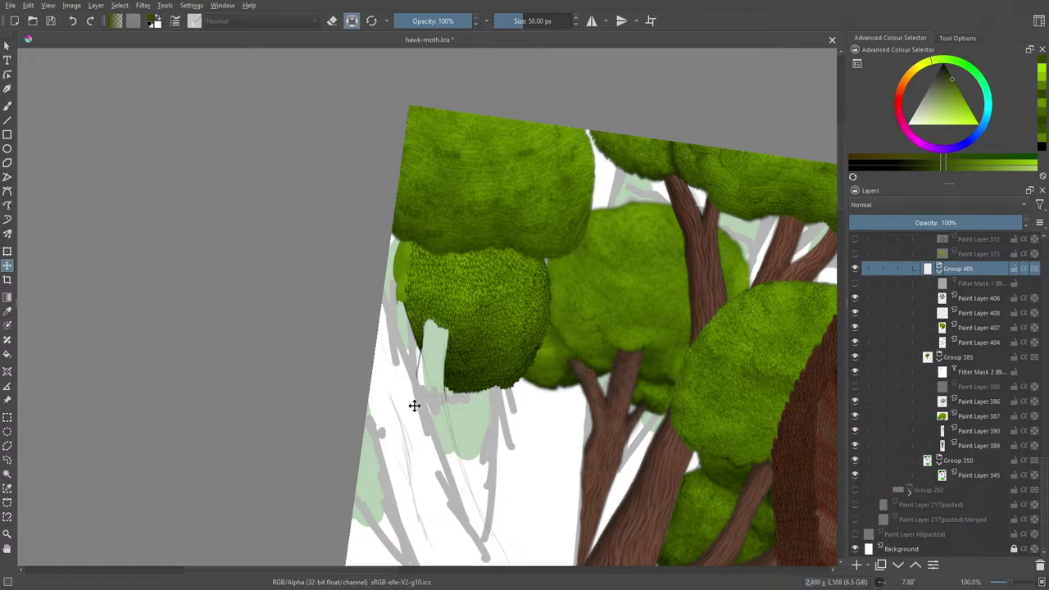
left_click(959, 299)
left_click(855, 299)
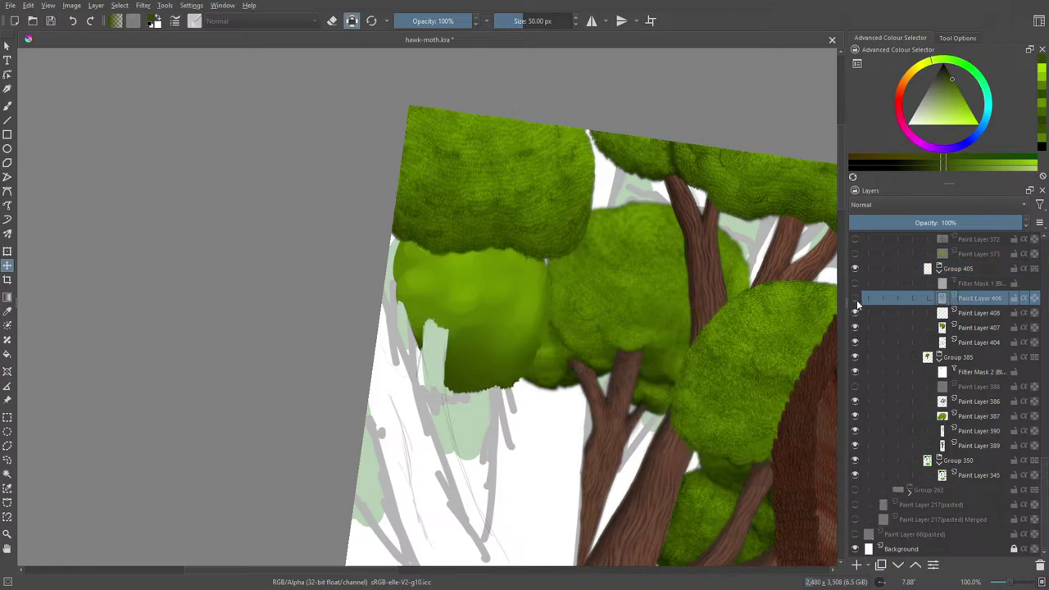
left_click(856, 298)
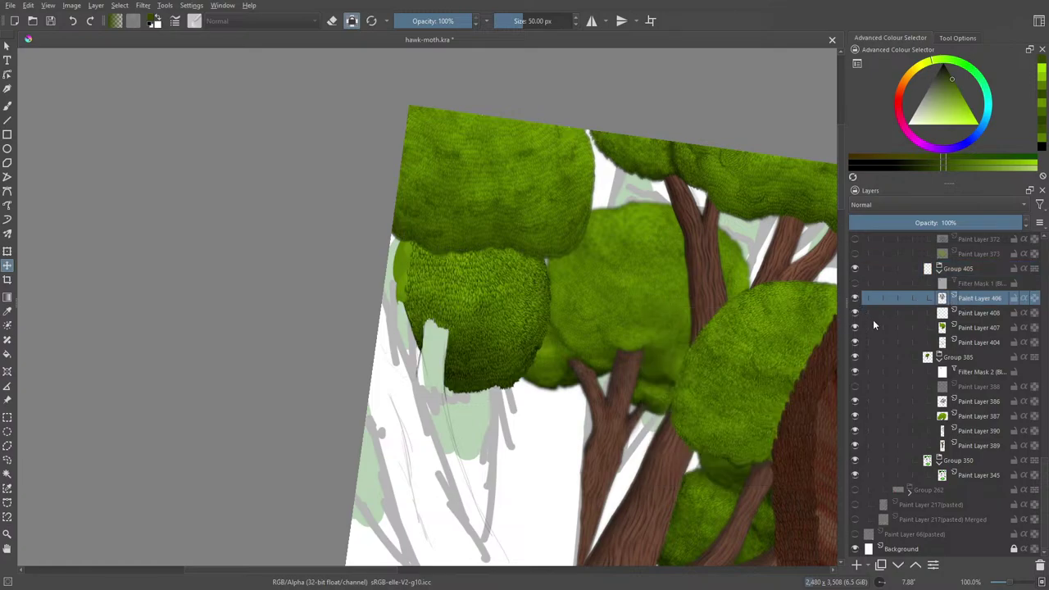
- Select Paint Layer 404 and set up the Pencil-2 brush for sketching, with preserve alpha turned off
left_click(956, 341)
mouse_move(403, 403)
left_mouse_down()
mouse_move(424, 424)
mouse_move(363, 515)
mouse_move(377, 431)
mouse_move(391, 415)
left_mouse_up()
left_click(7, 105)
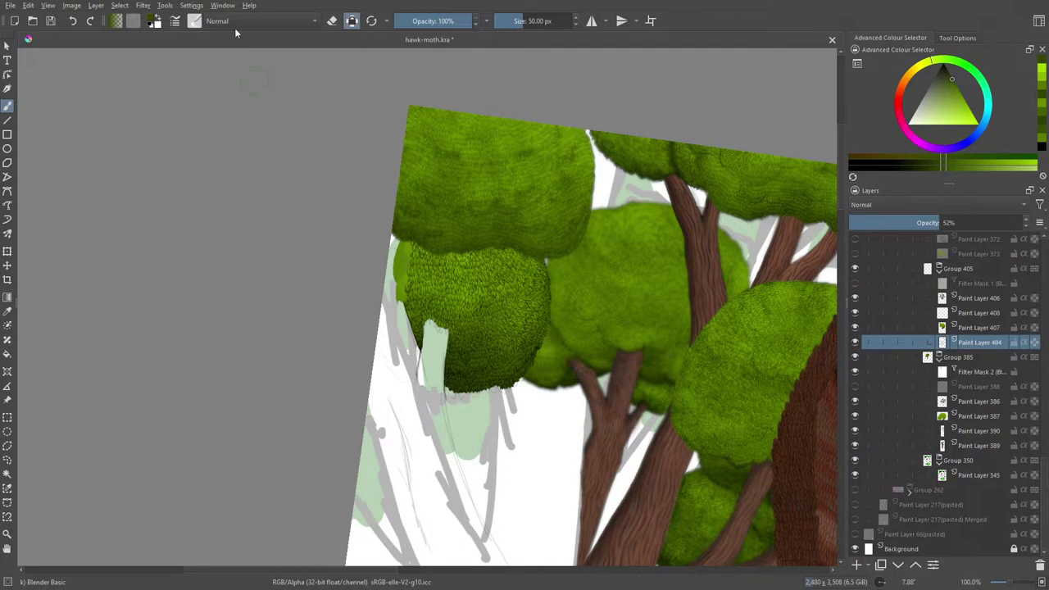
left_click(195, 22)
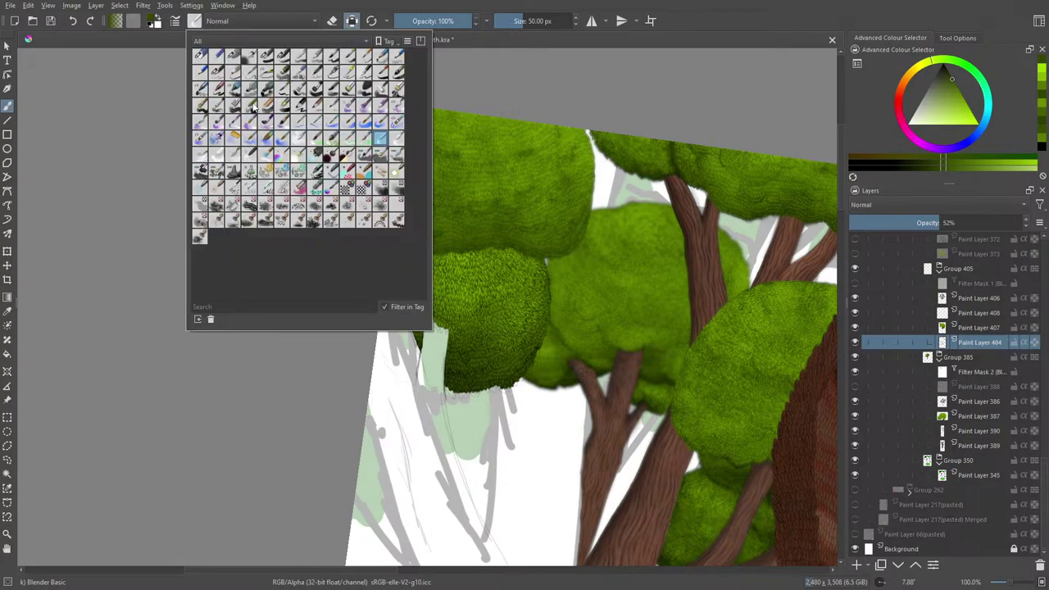
left_click(217, 73)
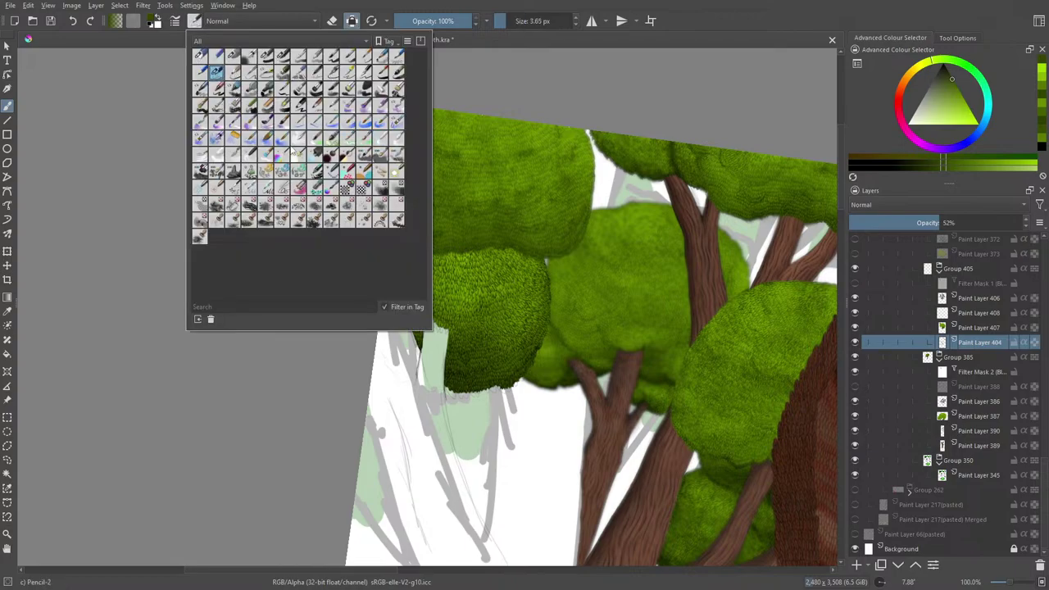
right_click(447, 398)
right_click(447, 399)
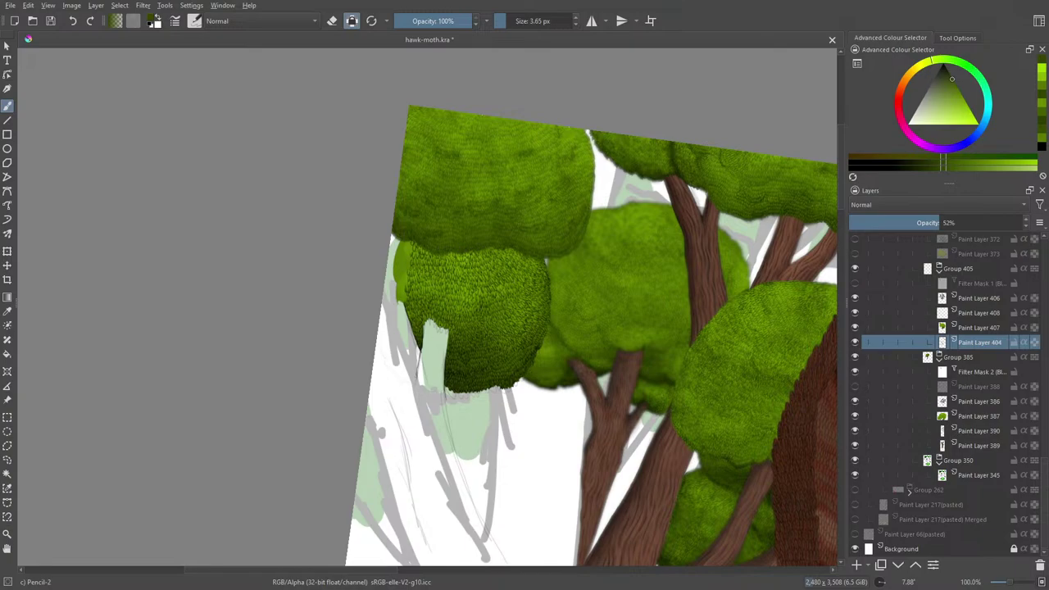
key("slash")
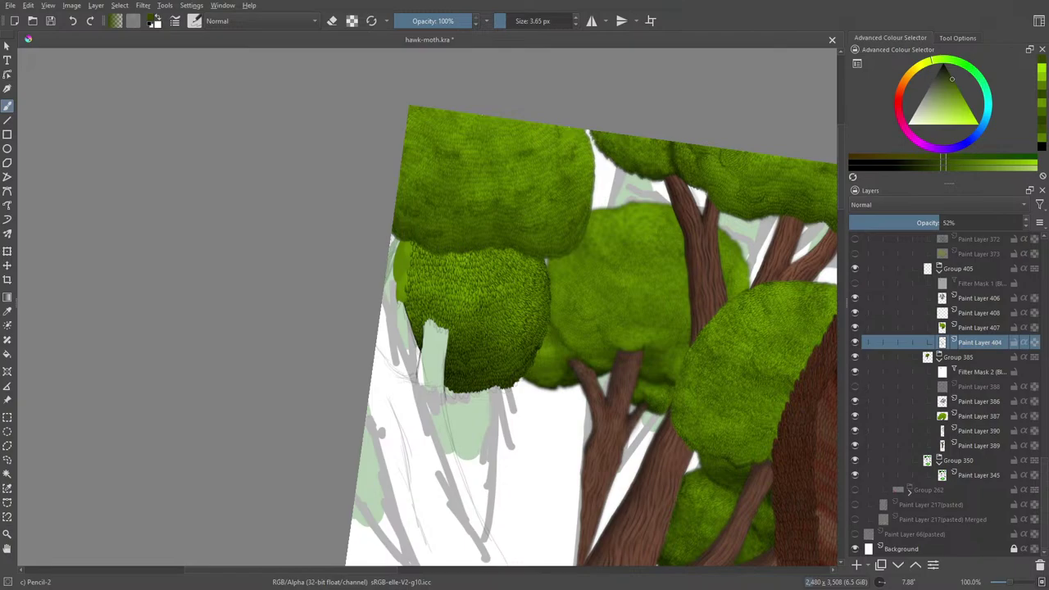
- Raise Paint Layer 404's opacity to 100% and hide the foliage colour in Paint Layer 407
left_click_drag(939, 222, 1030, 223)
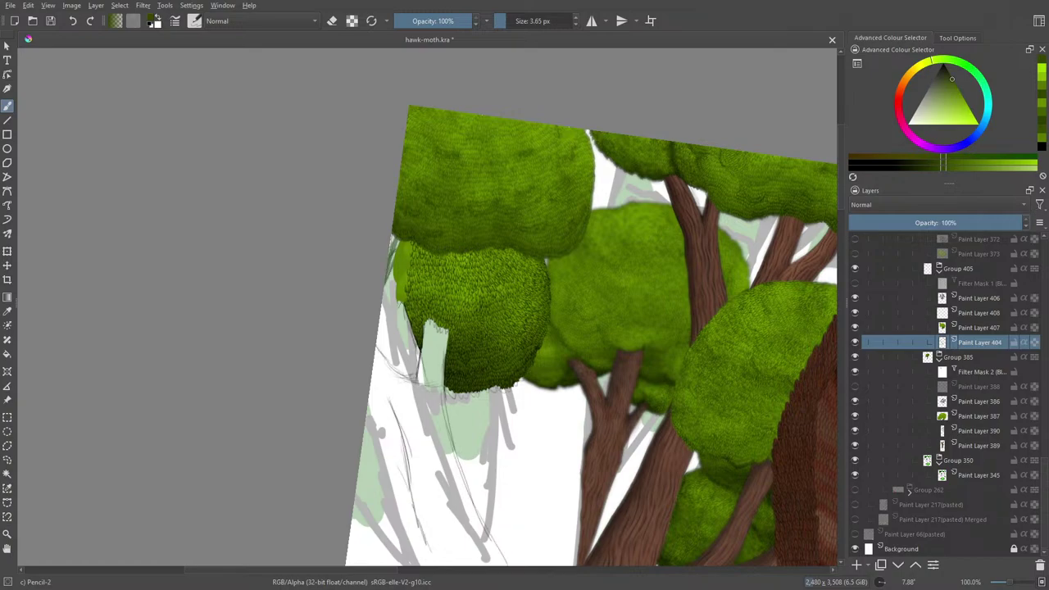
left_click(855, 327)
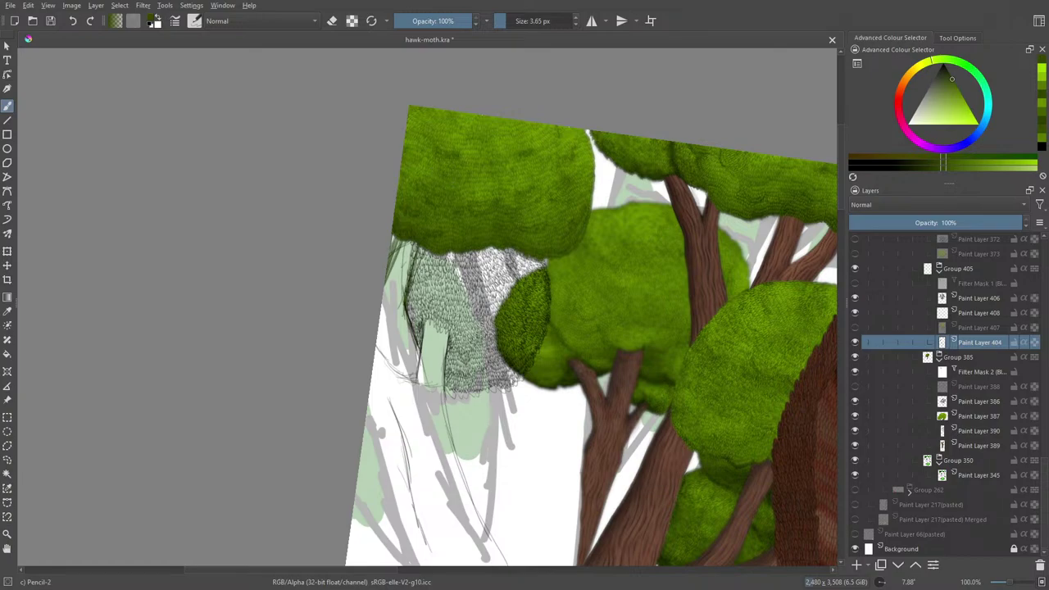
- Sketch thin diagonal branch lines in Paint Layer 404 over the crown area below the upper-left foliage
left_click_drag(445, 276, 446, 293)
left_click_drag(1009, 584, 1001, 585)
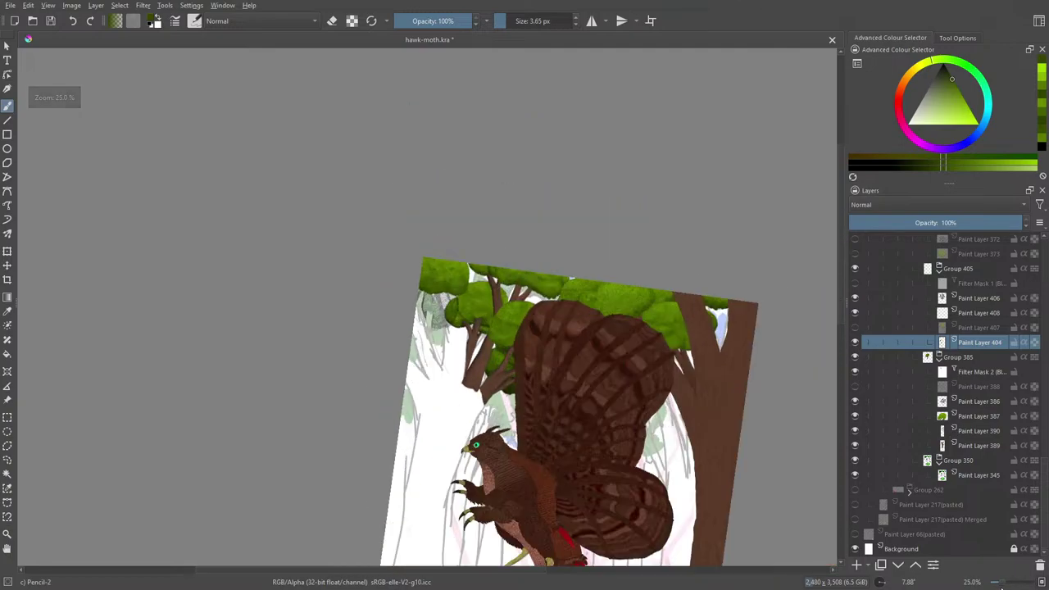
key("plus")
key("plus")
key("plus")
key("plus")
key("plus")
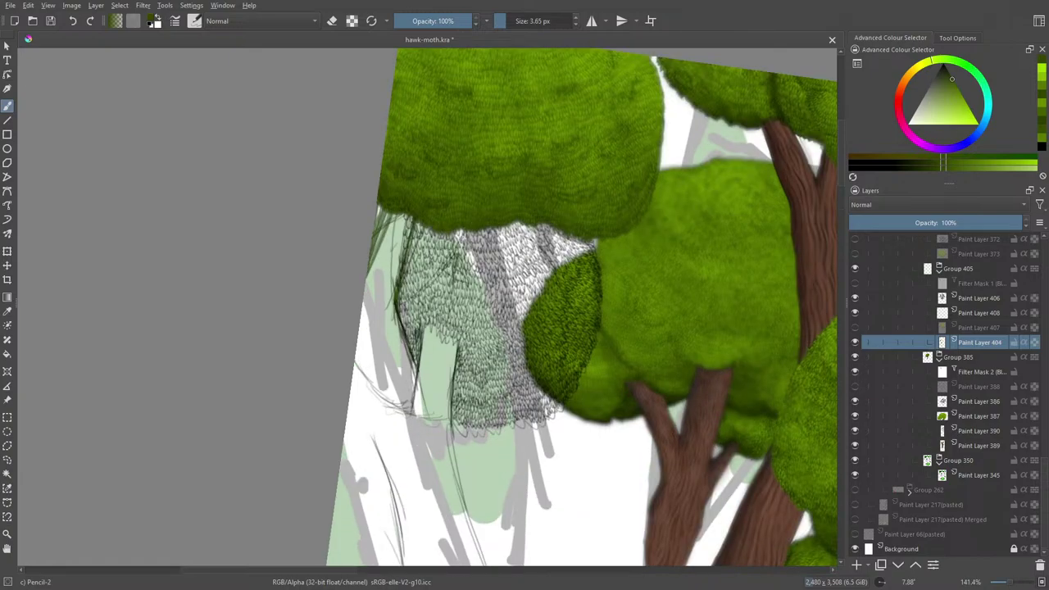
mouse_move(461, 238)
left_mouse_down()
mouse_move(421, 288)
mouse_move(405, 336)
left_mouse_up()
left_click_drag(426, 292, 397, 353)
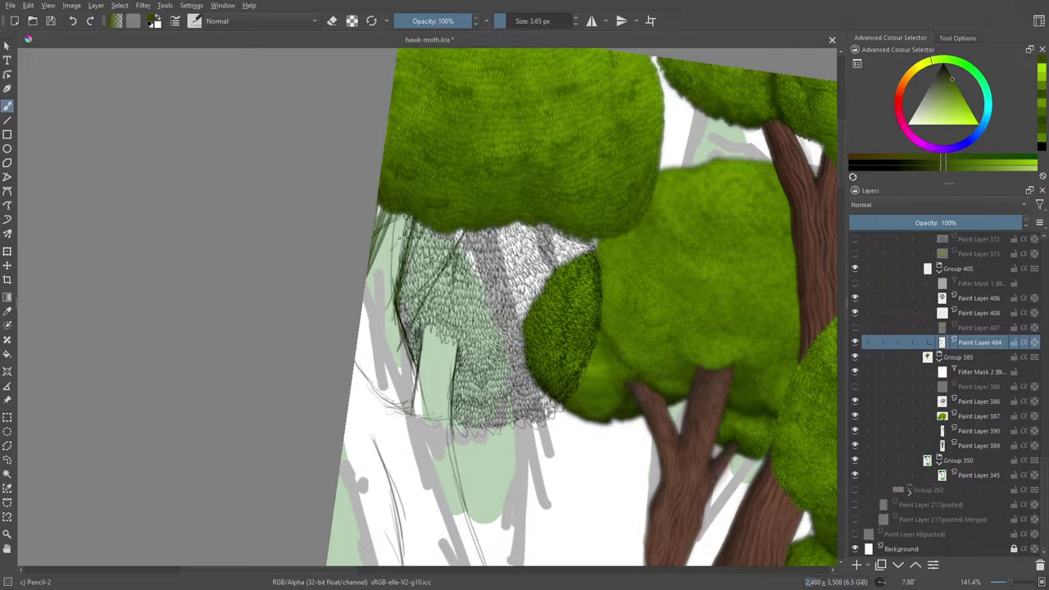
left_click_drag(385, 228, 375, 254)
mouse_move(442, 245)
left_mouse_down()
mouse_move(410, 323)
mouse_move(417, 312)
left_mouse_up()
left_click_drag(416, 320, 402, 361)
left_click_drag(426, 287, 404, 328)
left_click_drag(401, 334, 390, 373)
mouse_move(405, 341)
left_mouse_down()
mouse_move(388, 384)
mouse_move(395, 368)
left_mouse_up()
left_click_drag(445, 236, 431, 264)
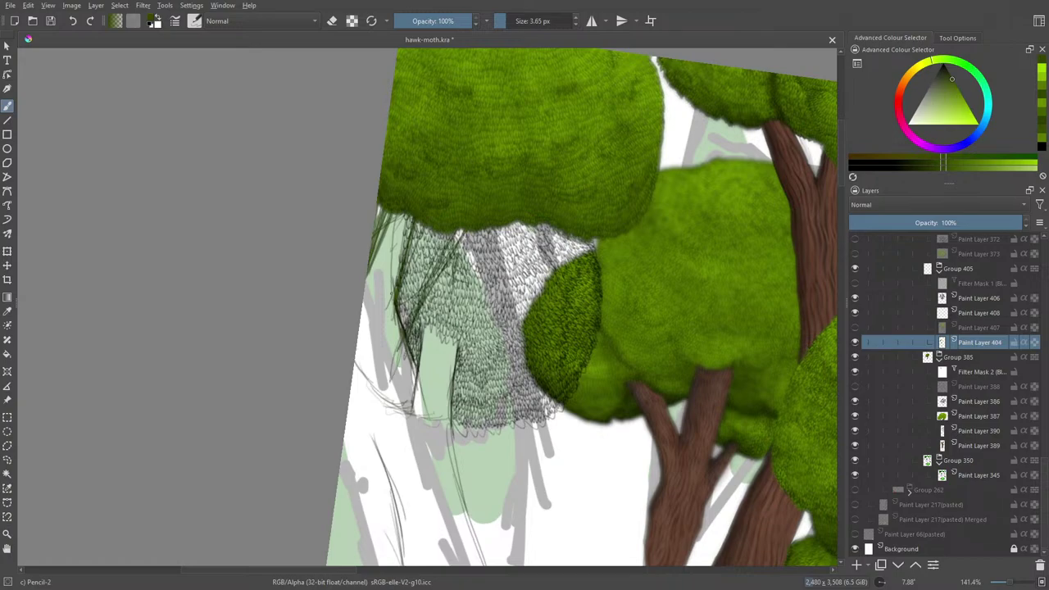
- Sketch long curved trunk and branch lines down the canvas's left edge, starting beneath the upper crown
left_click(1005, 584)
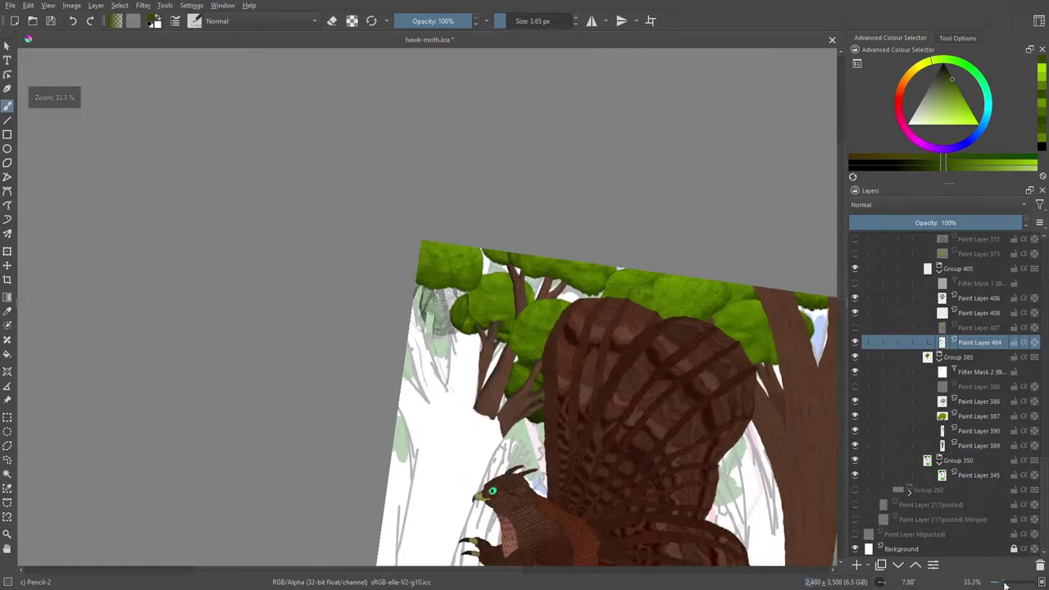
scroll(1006, 584, "up", 1)
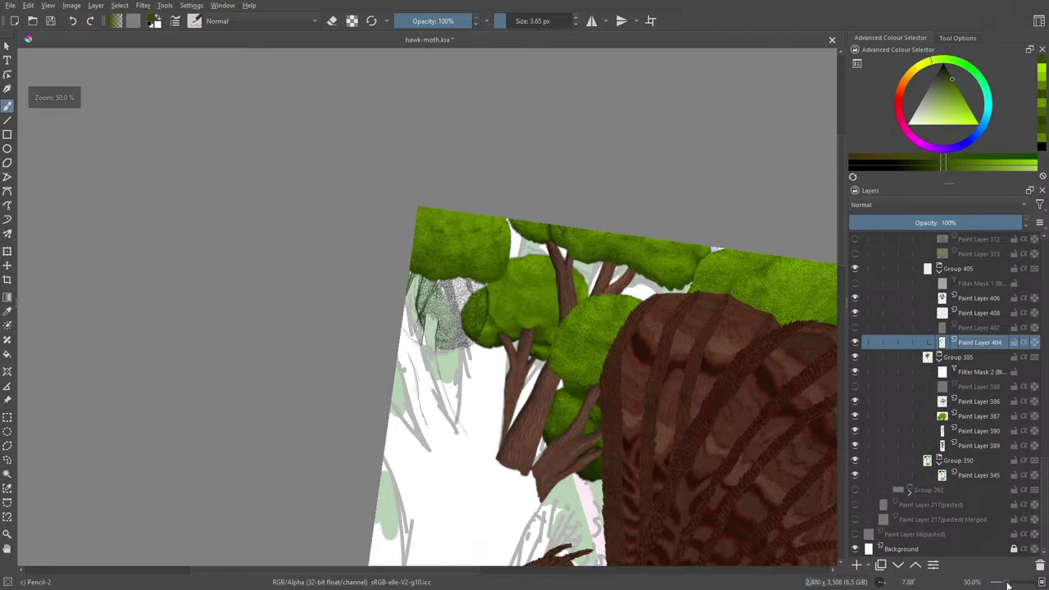
left_click_drag(1006, 585, 1012, 583)
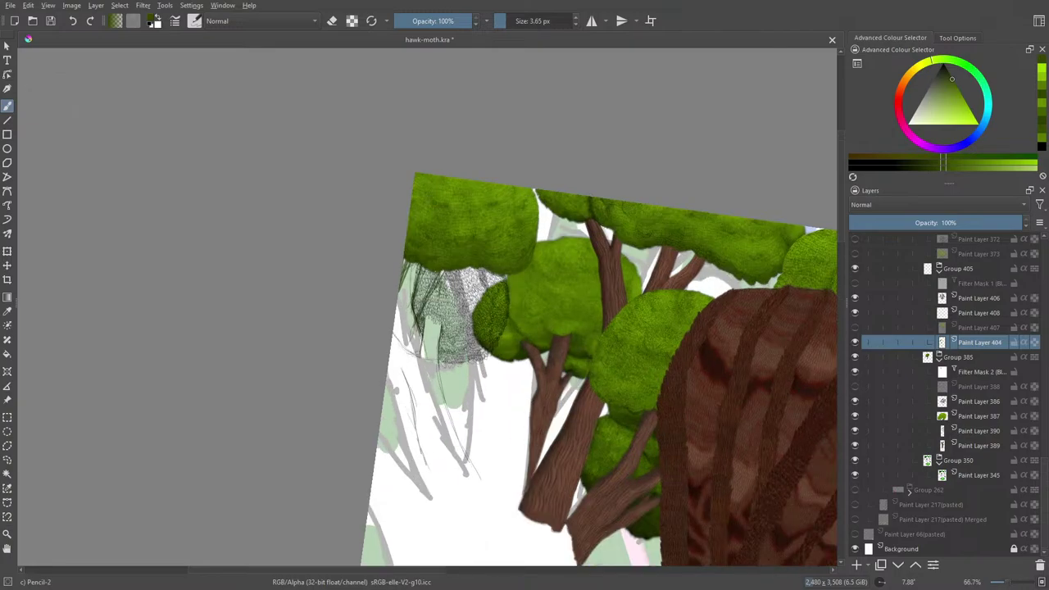
mouse_move(401, 268)
left_mouse_down()
mouse_move(412, 344)
mouse_move(394, 383)
left_mouse_up()
left_click_drag(404, 269, 417, 290)
left_click_drag(398, 369, 400, 459)
left_click_drag(405, 412, 414, 478)
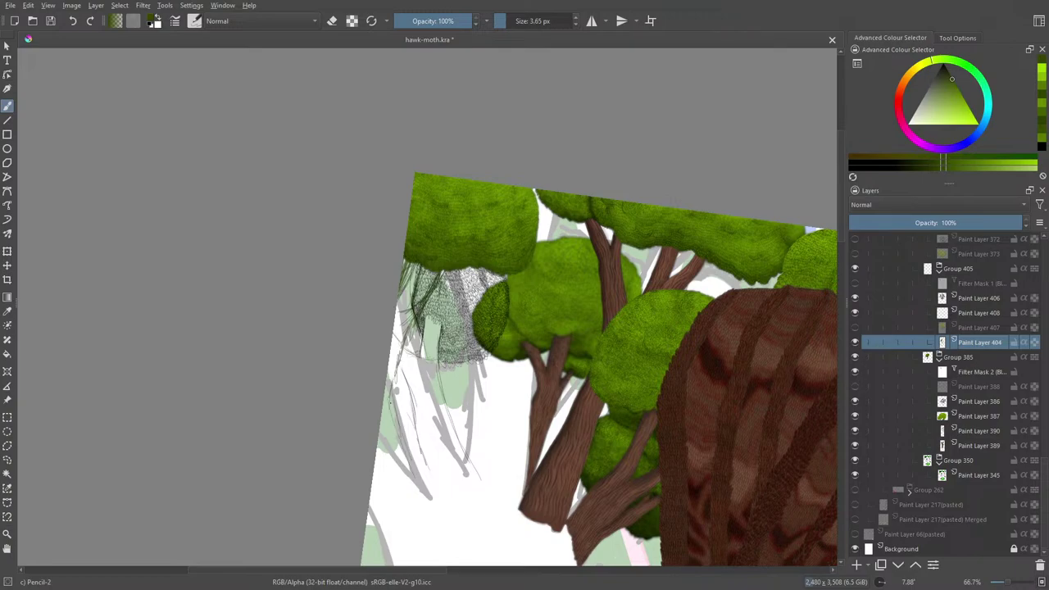
left_click_drag(392, 396, 418, 497)
mouse_move(385, 414)
left_mouse_down()
mouse_move(408, 487)
mouse_move(383, 552)
left_mouse_up()
left_click_drag(368, 510, 386, 558)
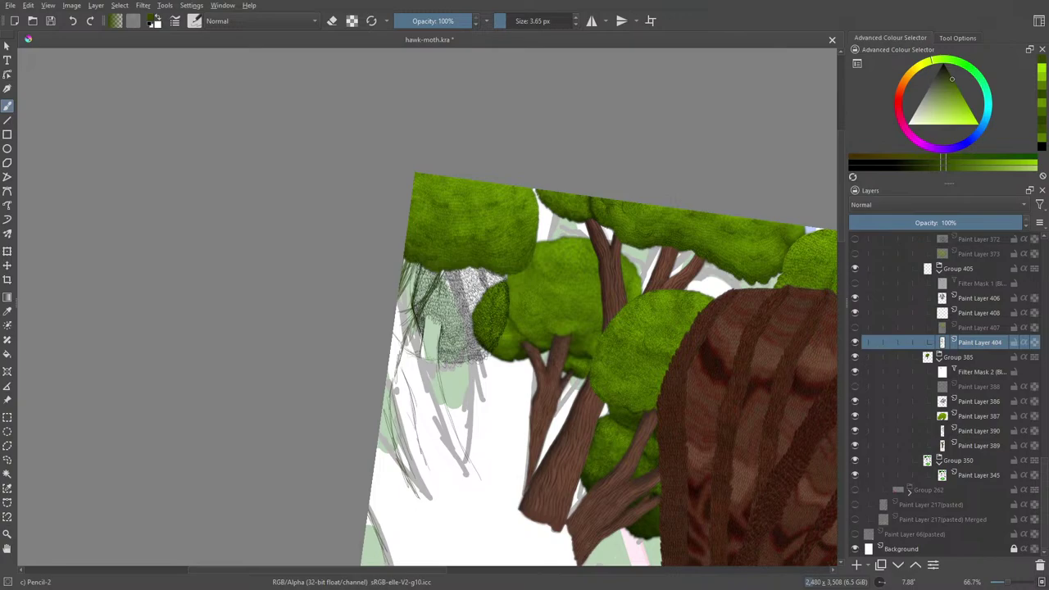
left_click_drag(402, 326, 411, 348)
left_click_drag(416, 273, 432, 312)
left_click_drag(435, 273, 429, 287)
- Compare the new branch sketch with Paint Layer 388 and Paint Layer 407 by showing and hiding each layer
left_click(855, 386)
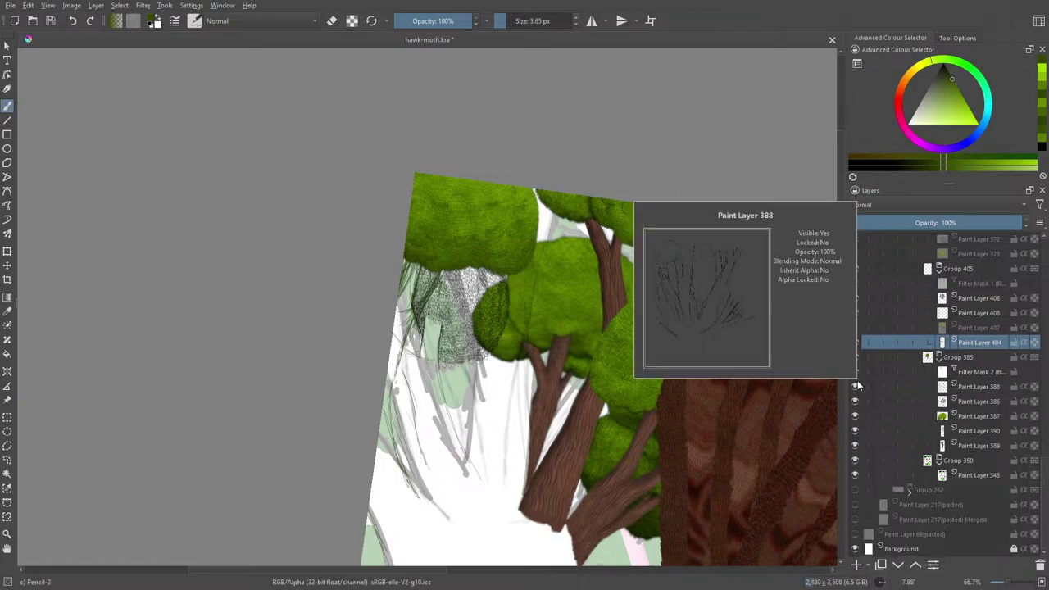
left_click(856, 386)
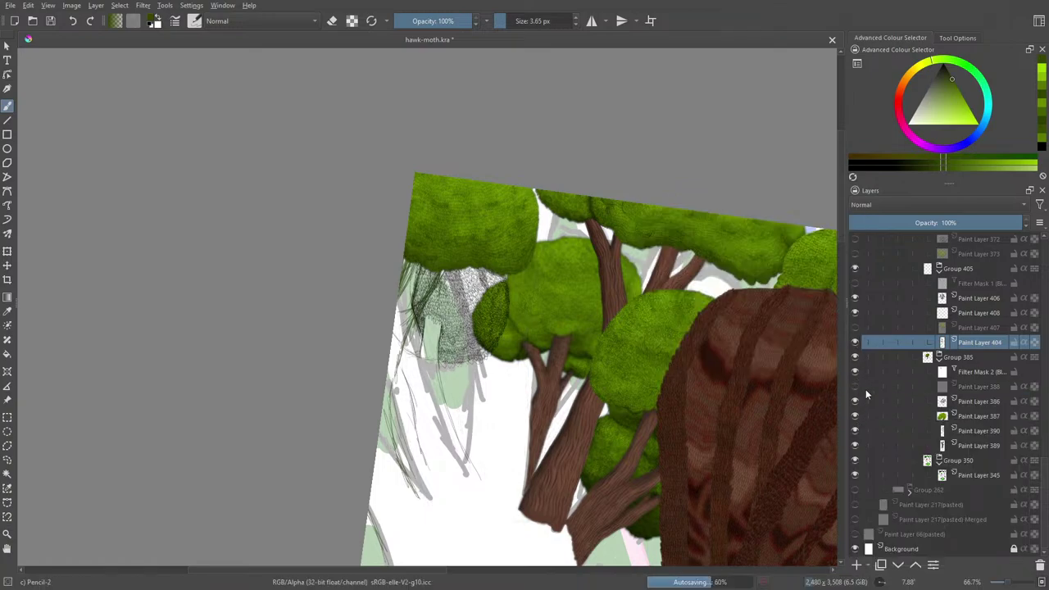
left_click(856, 327)
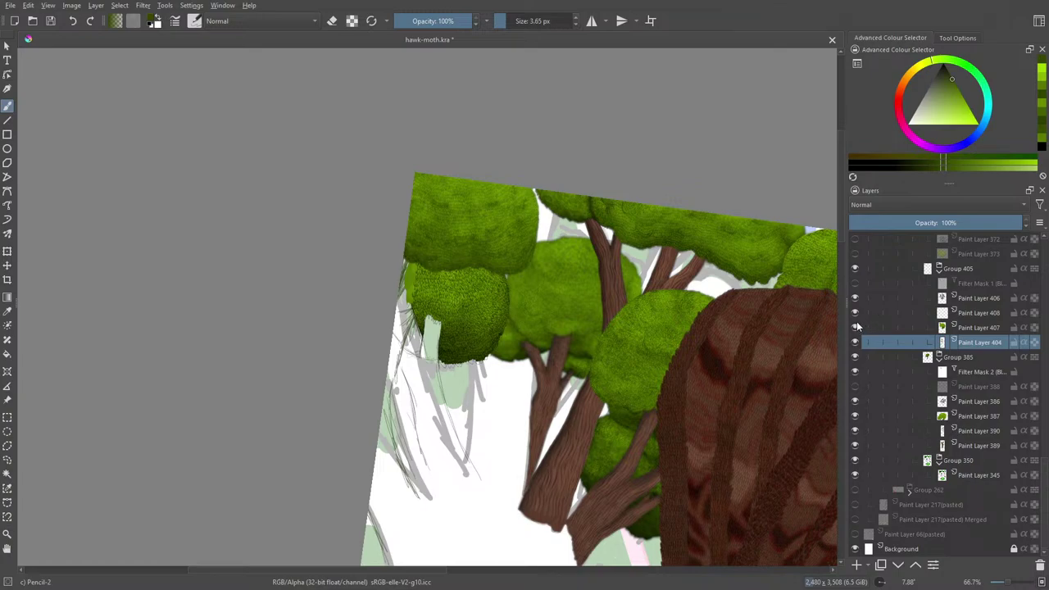
left_click(856, 327)
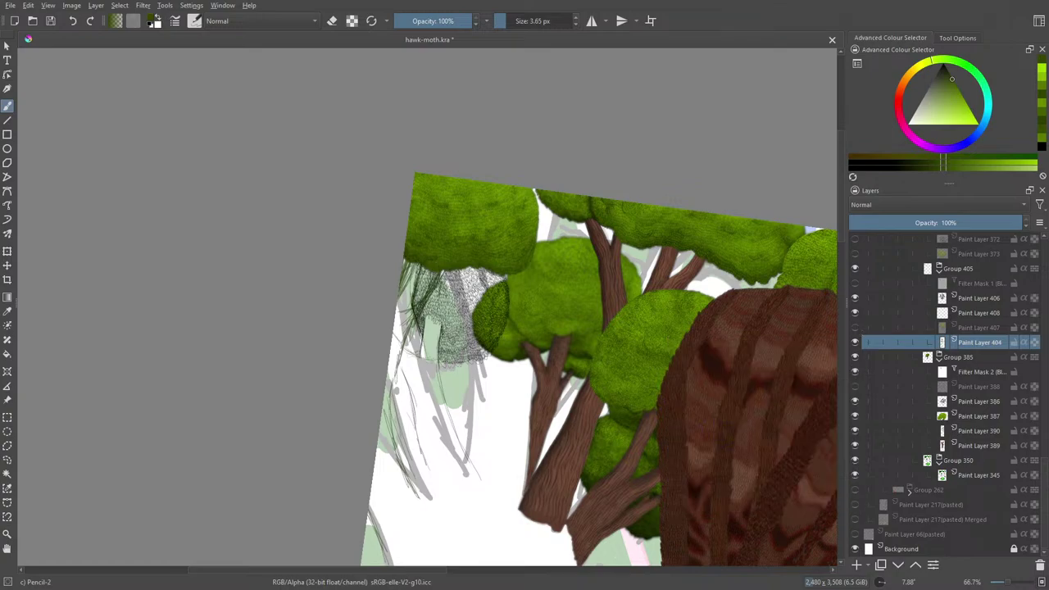
- Erase part of the branch sketch under the upper crown with Eraser Soft, redraw it with Pencil-2, and save the file
key("e")
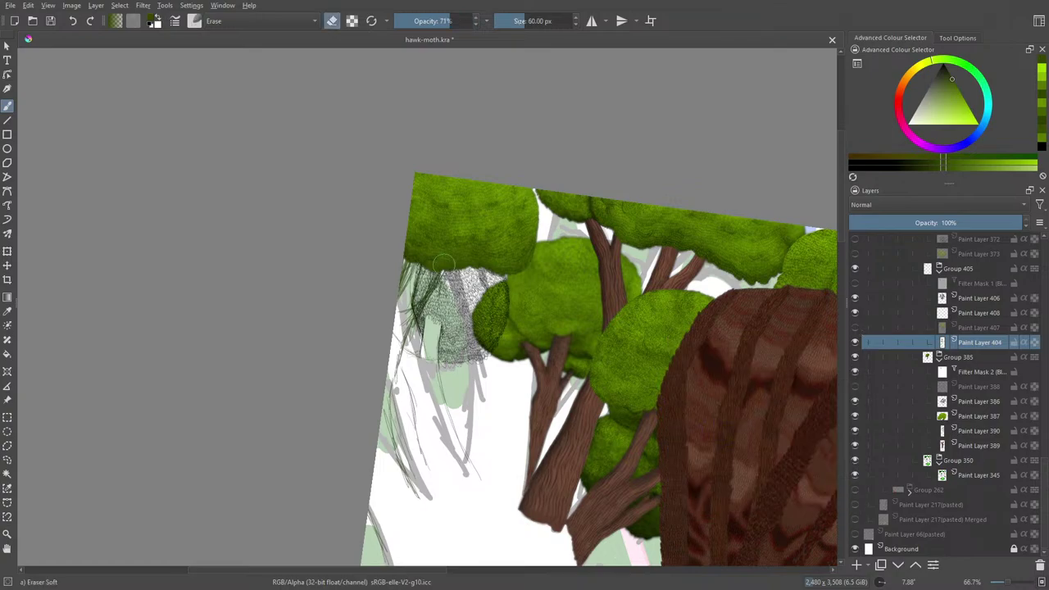
left_click_drag(433, 279, 409, 324)
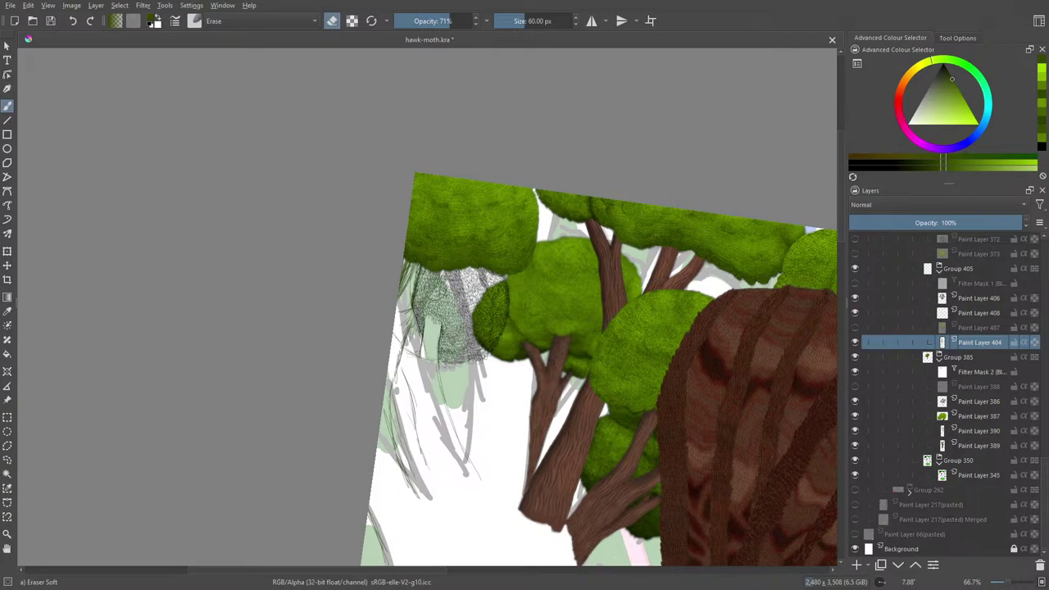
key("e")
mouse_move(416, 274)
left_mouse_down()
mouse_move(430, 311)
mouse_move(410, 323)
left_mouse_up()
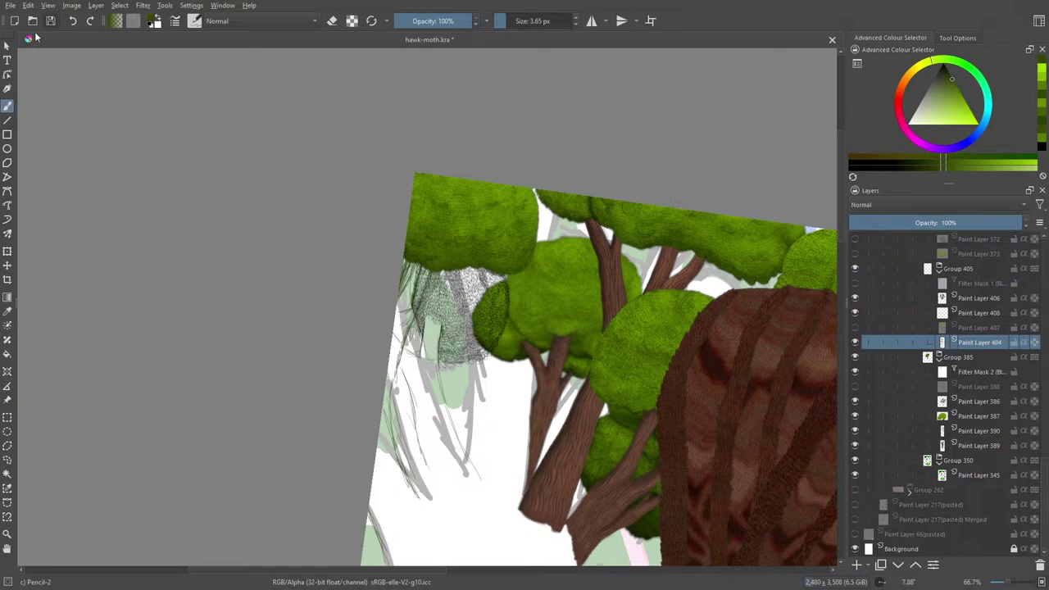
key("ctrl+s")
- Examine the whole illustration at several zoom levels to judge how the sketched tree fits the composition
key("minus")
key("minus")
key("minus")
key("minus")
key("minus")
key("minus")
key("minus")
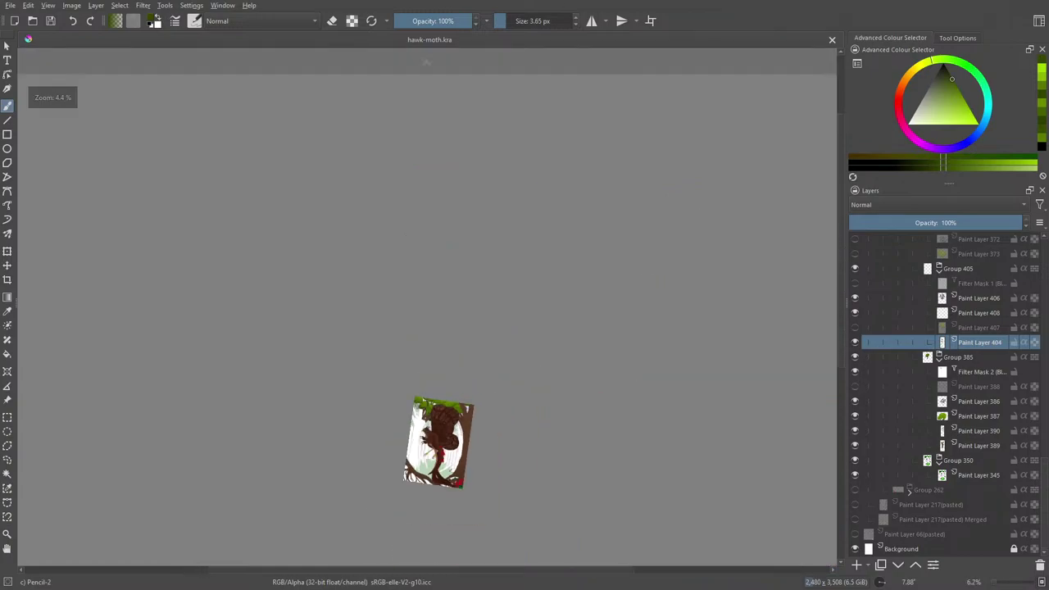
key("plus")
key("plus")
key("plus")
key("minus")
key("minus")
key("minus")
key("plus")
key("plus")
key("plus")
key("plus")
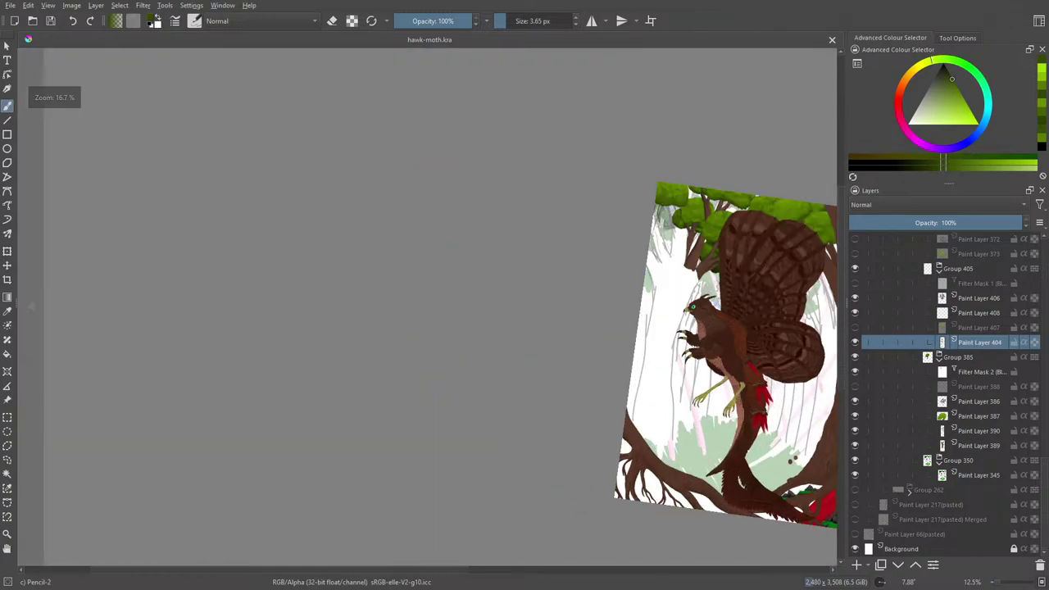
key("minus")
key("minus")
key("minus")
key("plus")
key("plus")
key("plus")
key("plus")
key("minus")
key("minus")
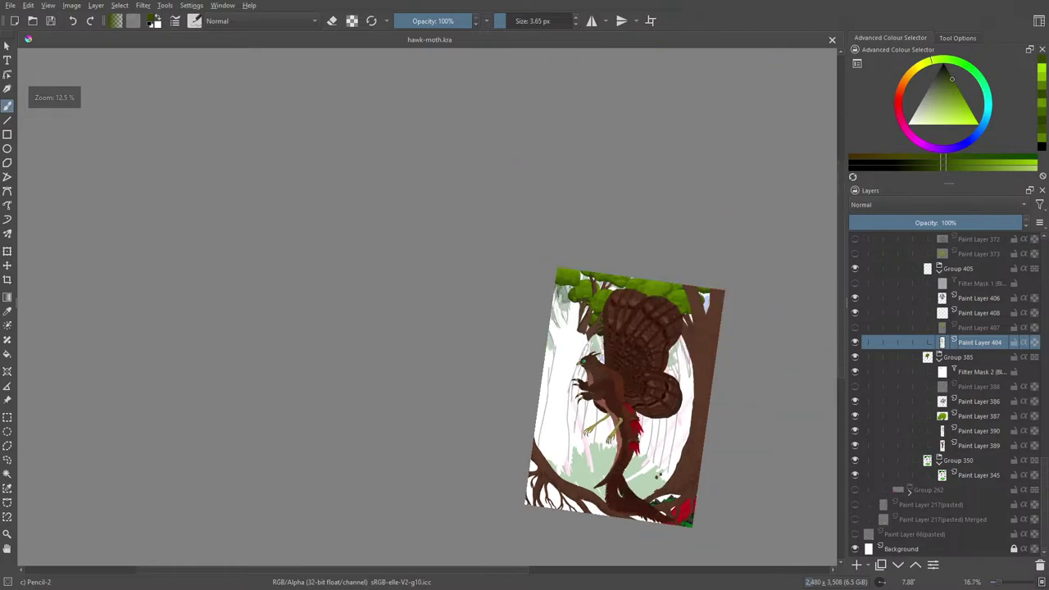
key("plus")
key("plus")
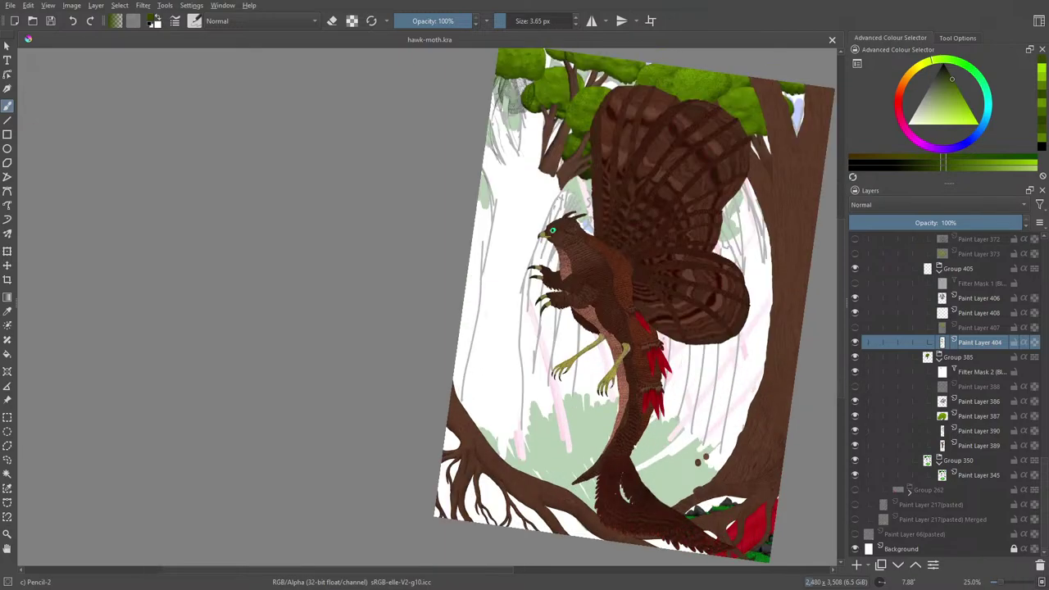
- Show Group 262 in the layer stack
left_click(855, 491)
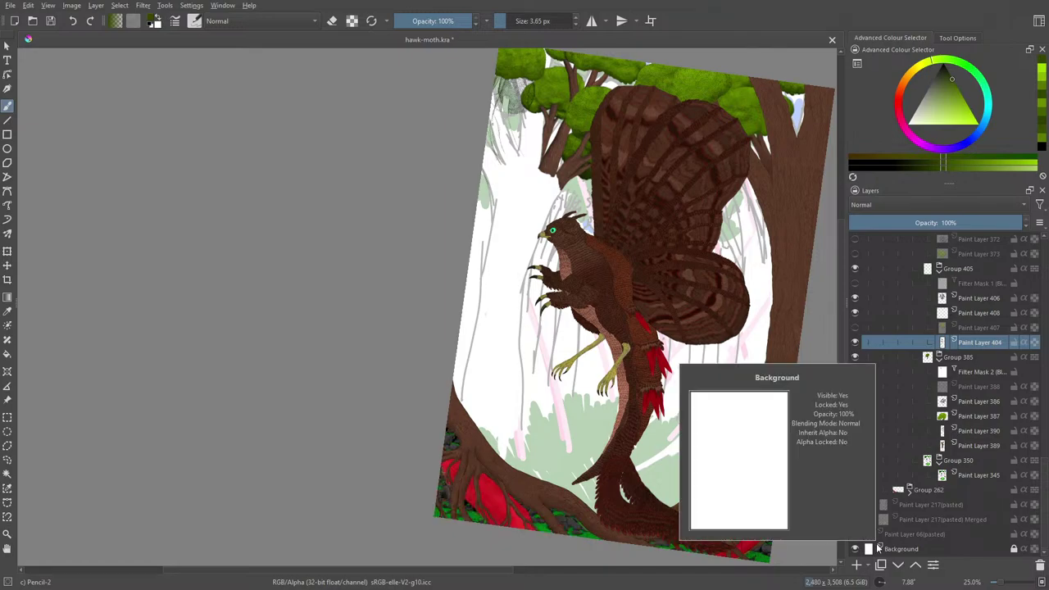